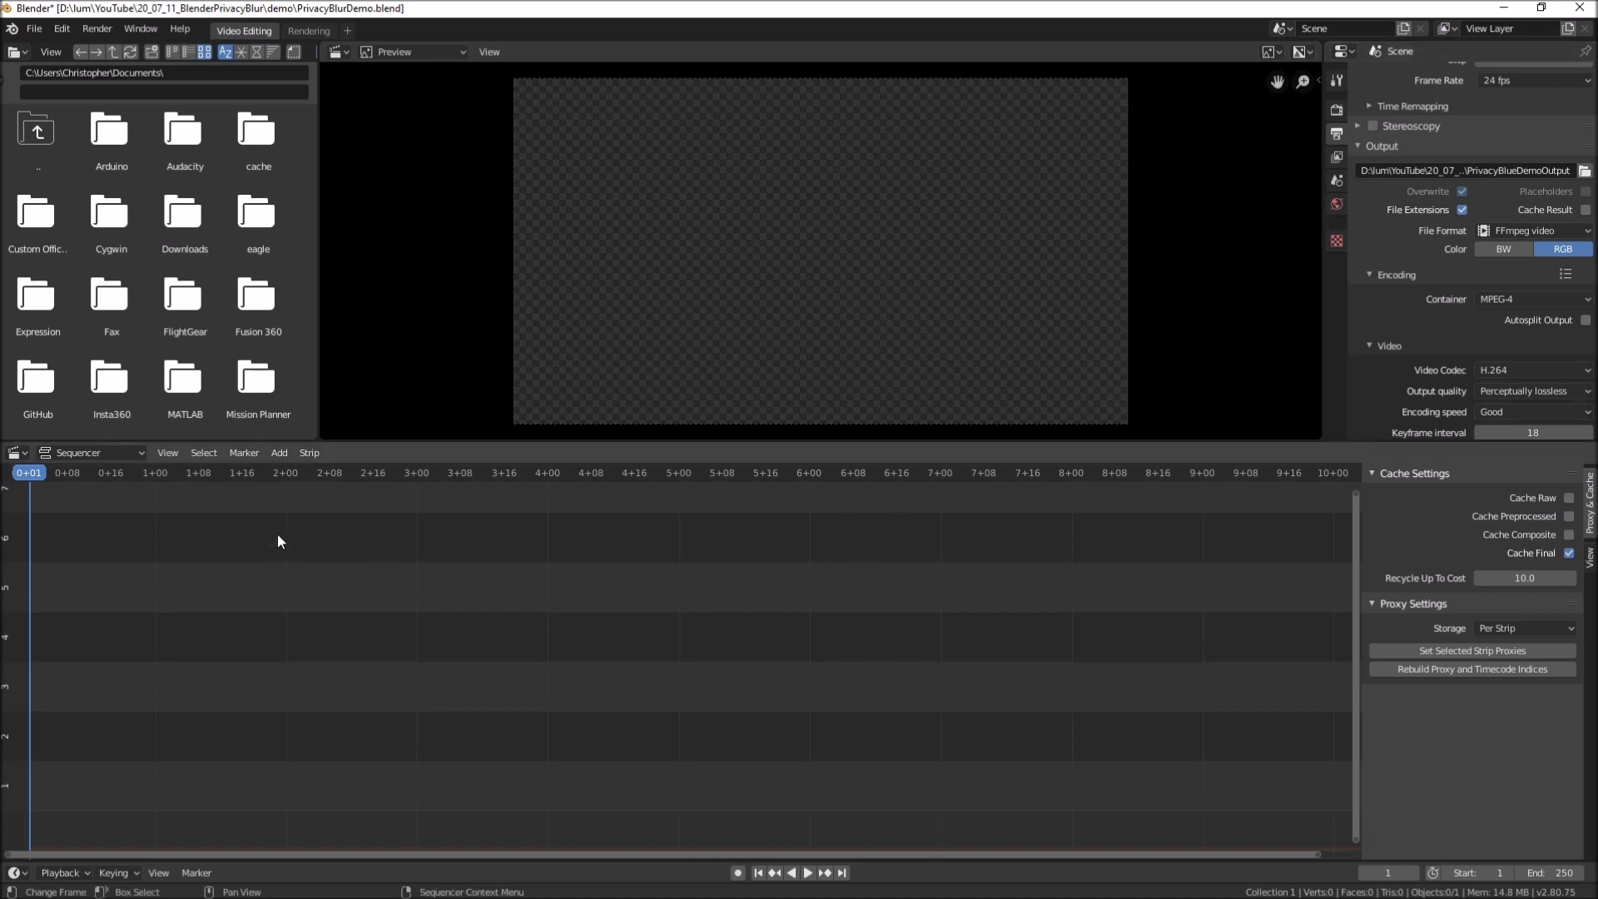
# Add the OneWheel.mp4 movie with its sound to the sequencer, starting at frame 1
pyautogui.click(274, 456)
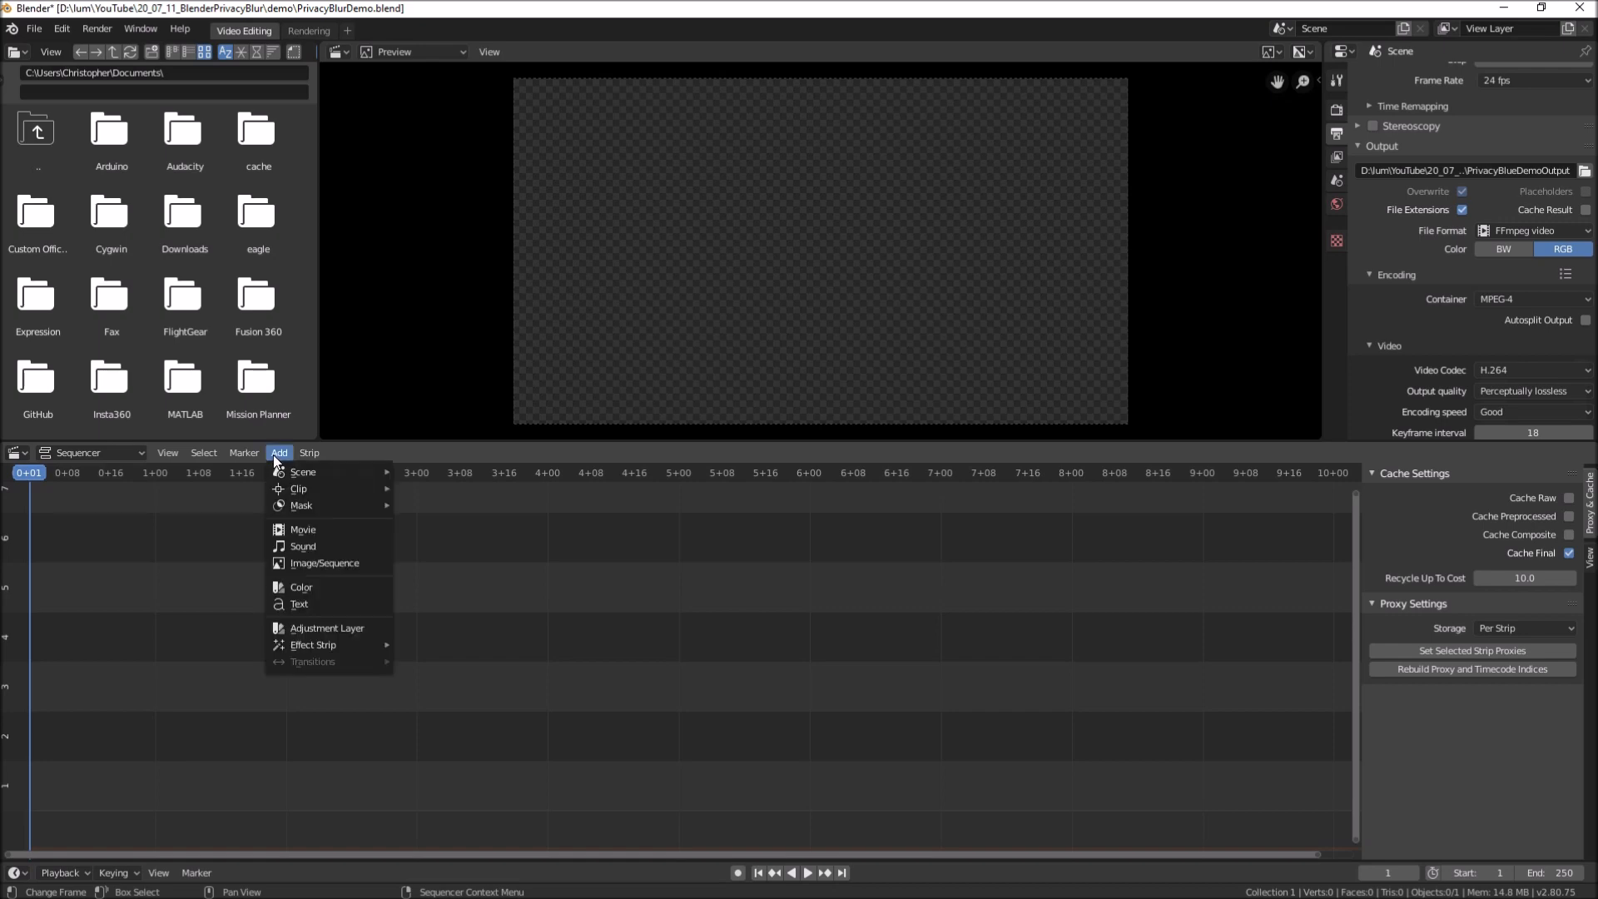
pyautogui.click(302, 531)
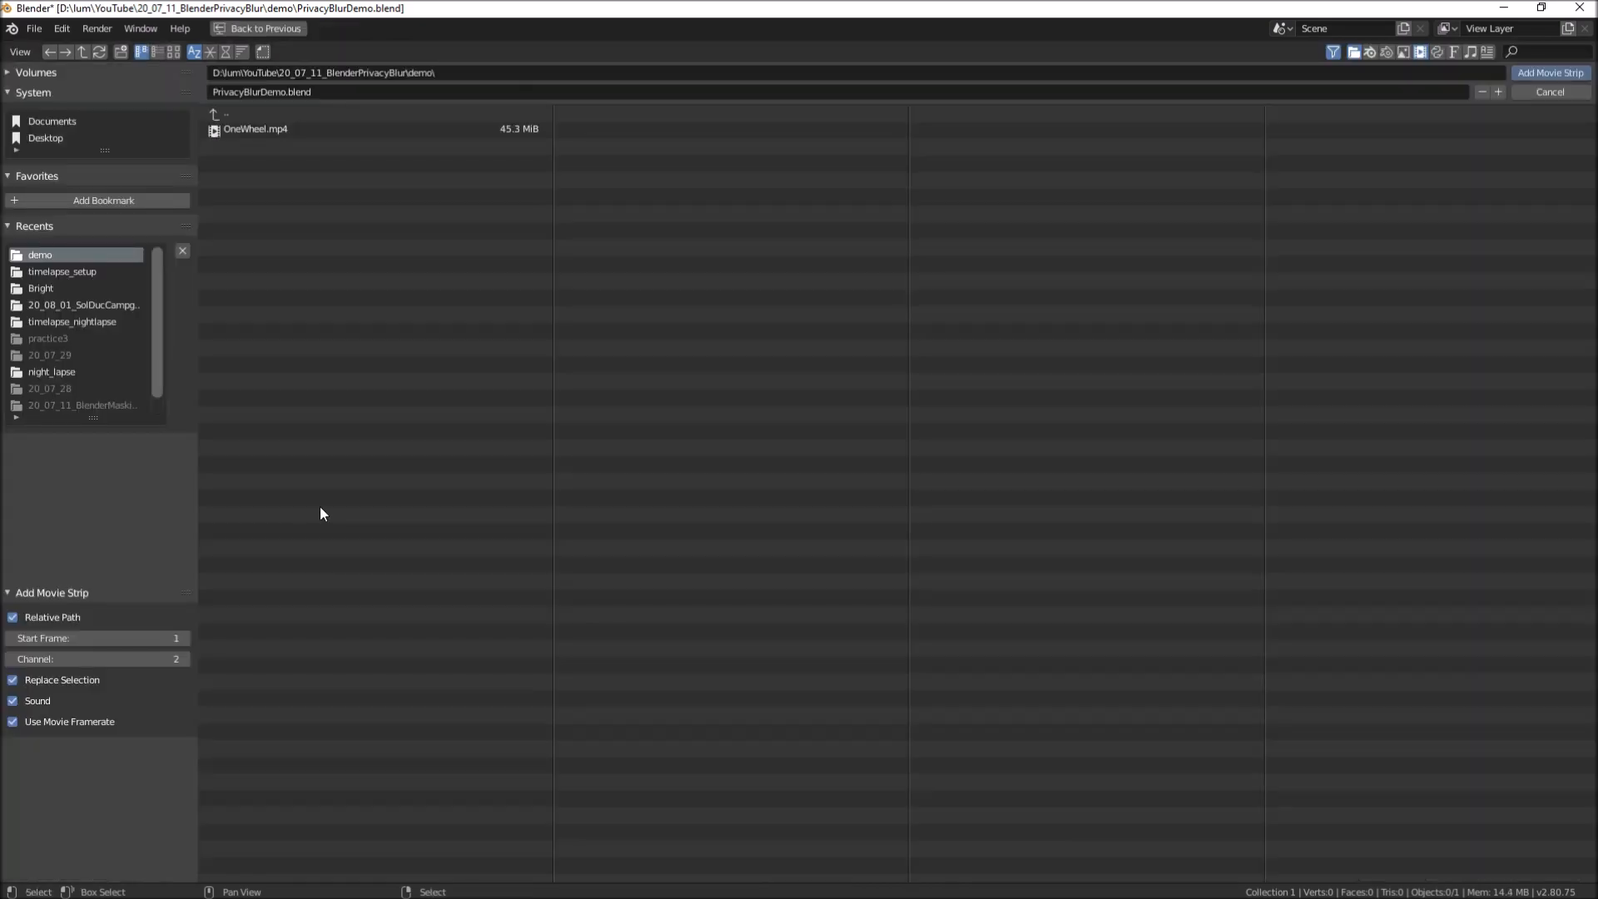
pyautogui.click(267, 130)
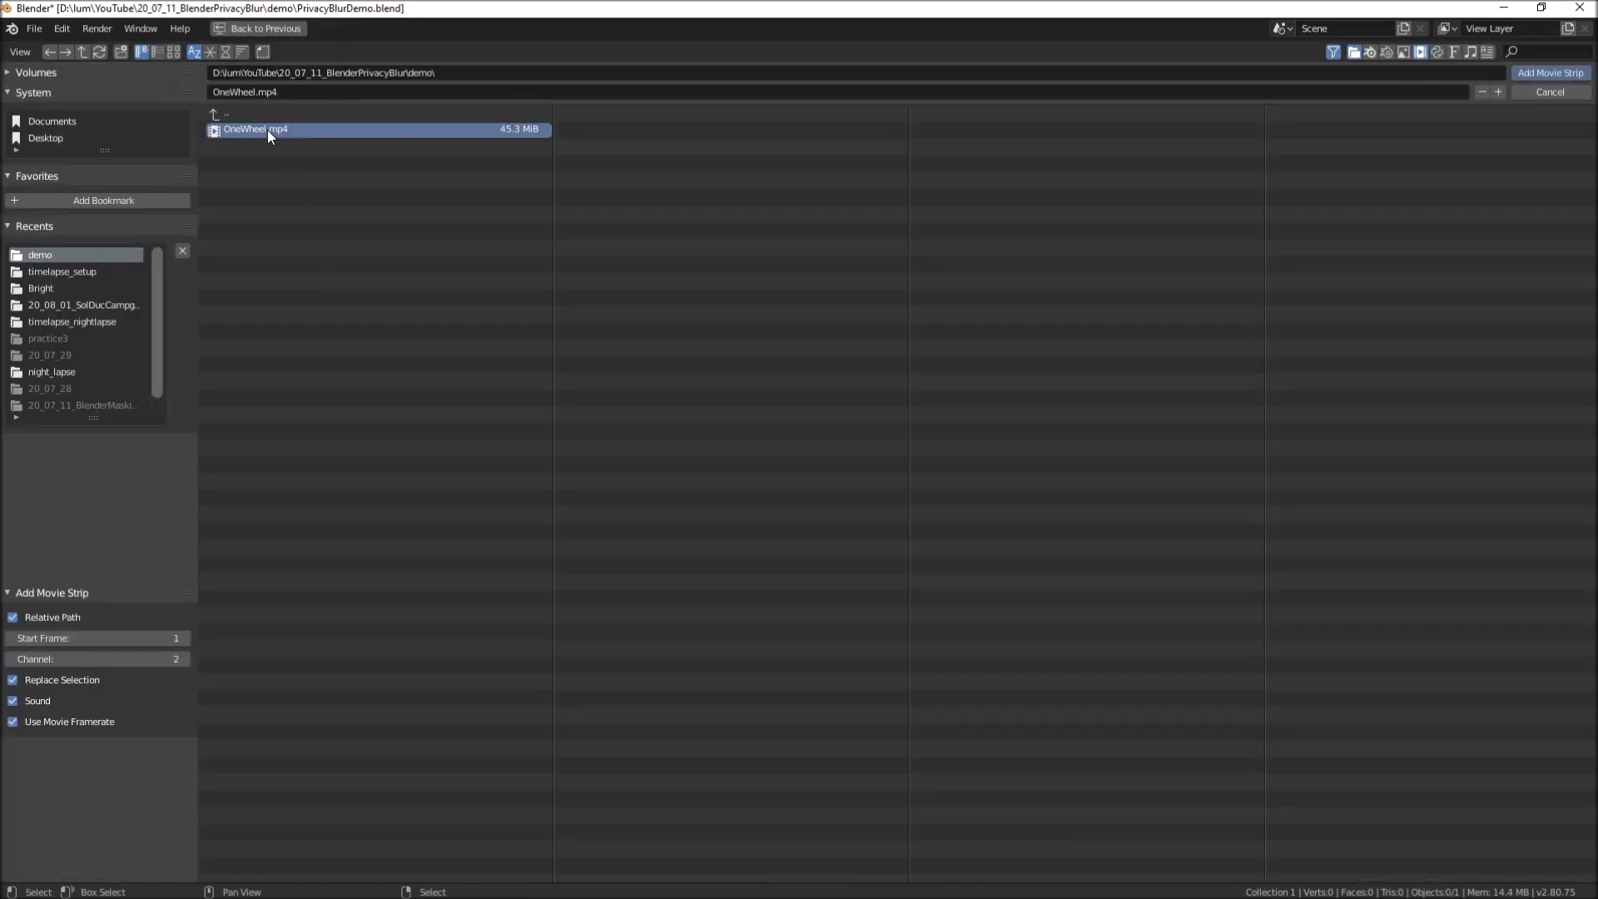
pyautogui.click(1520, 68)
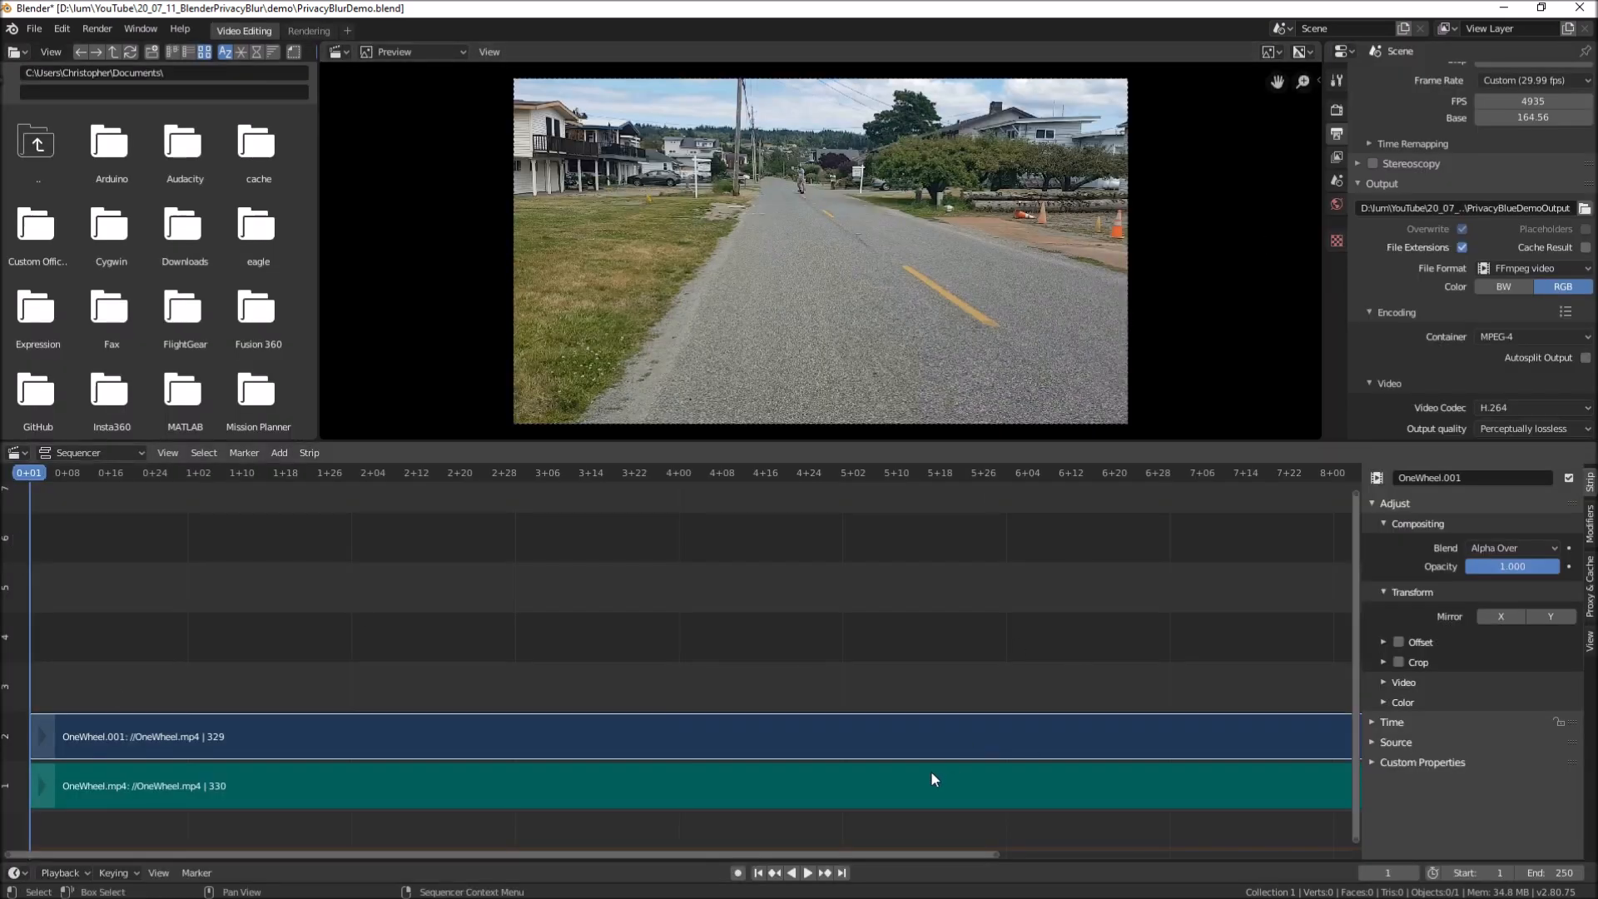
# Enable a 25% proxy for the OneWheel movie strip and rebuild its proxy and timecode indices
pyautogui.click(1589, 586)
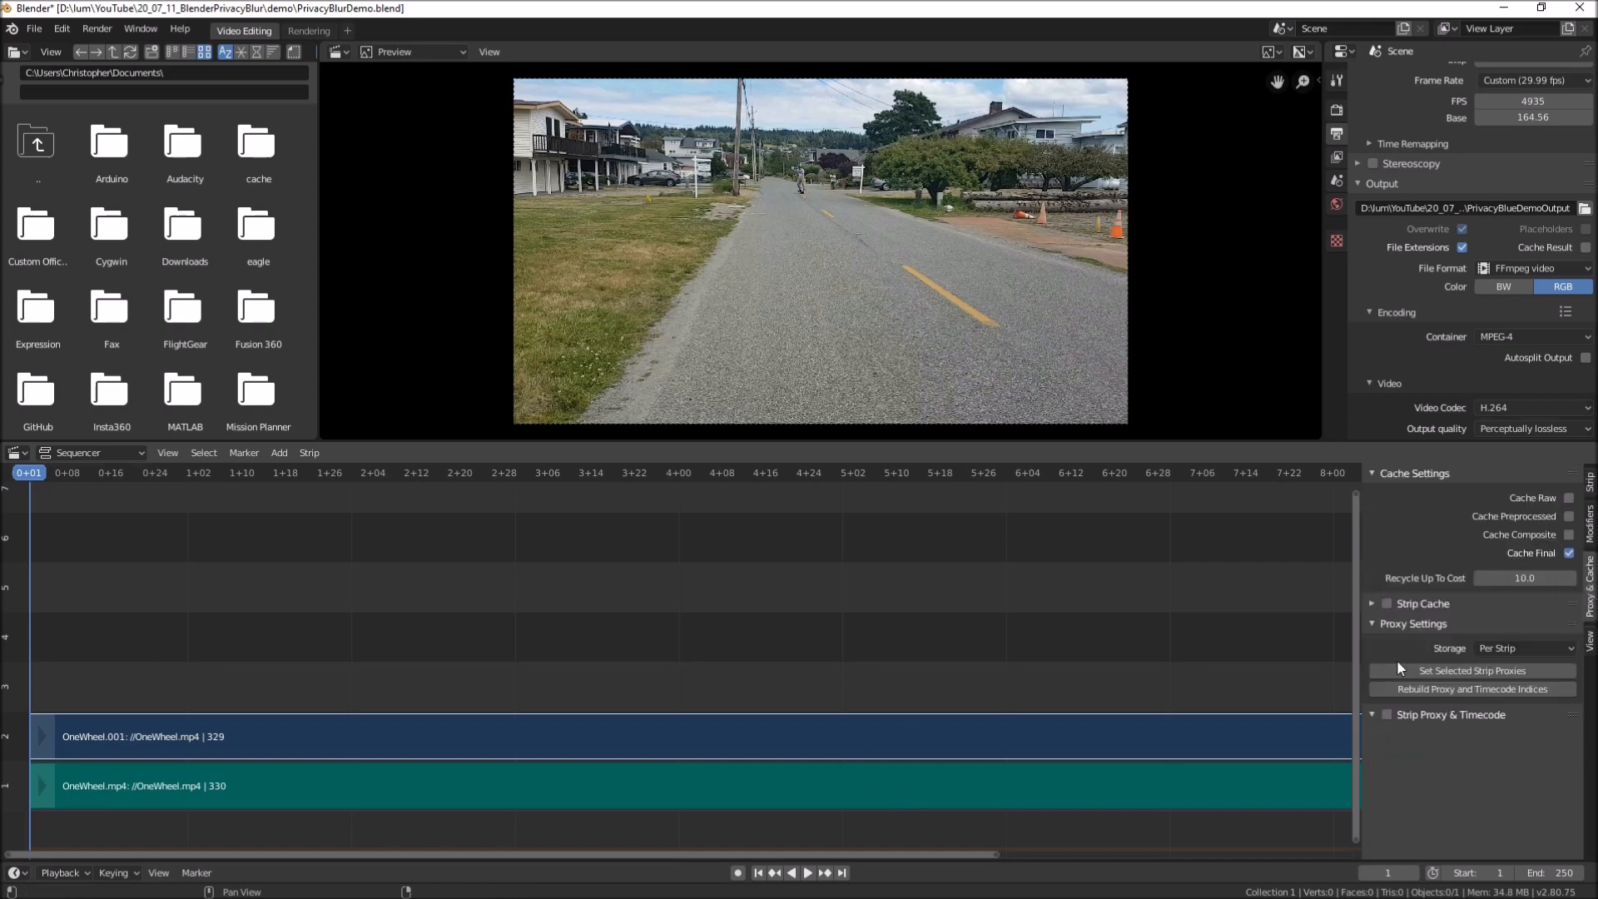
pyautogui.click(1386, 714)
pyautogui.scroll(-1, 1480, 733)
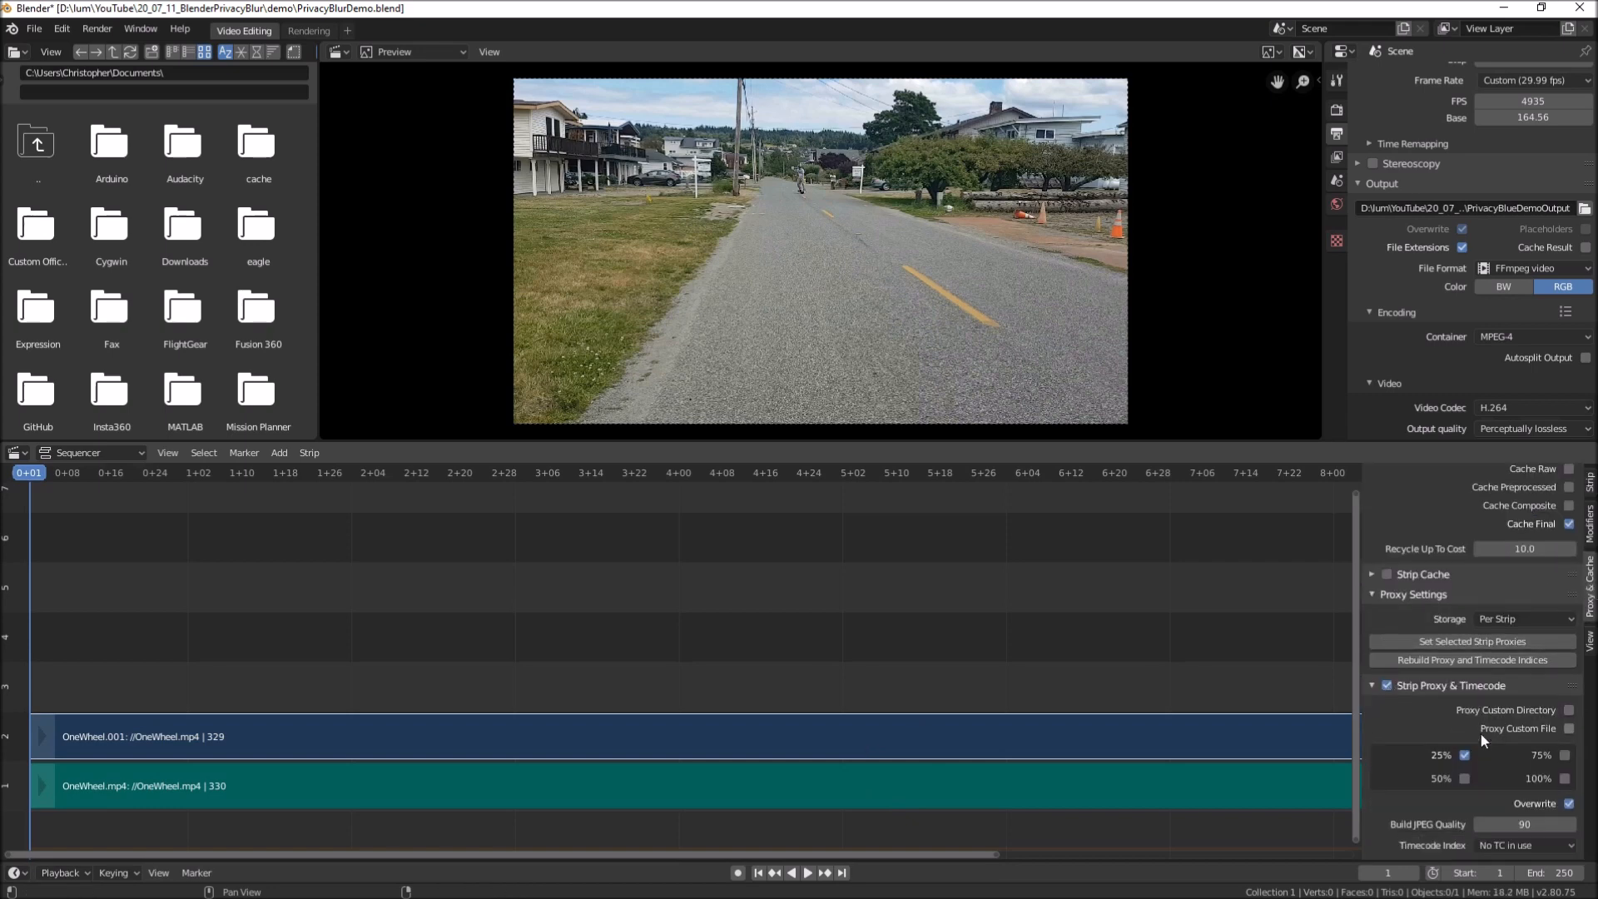
pyautogui.click(1480, 656)
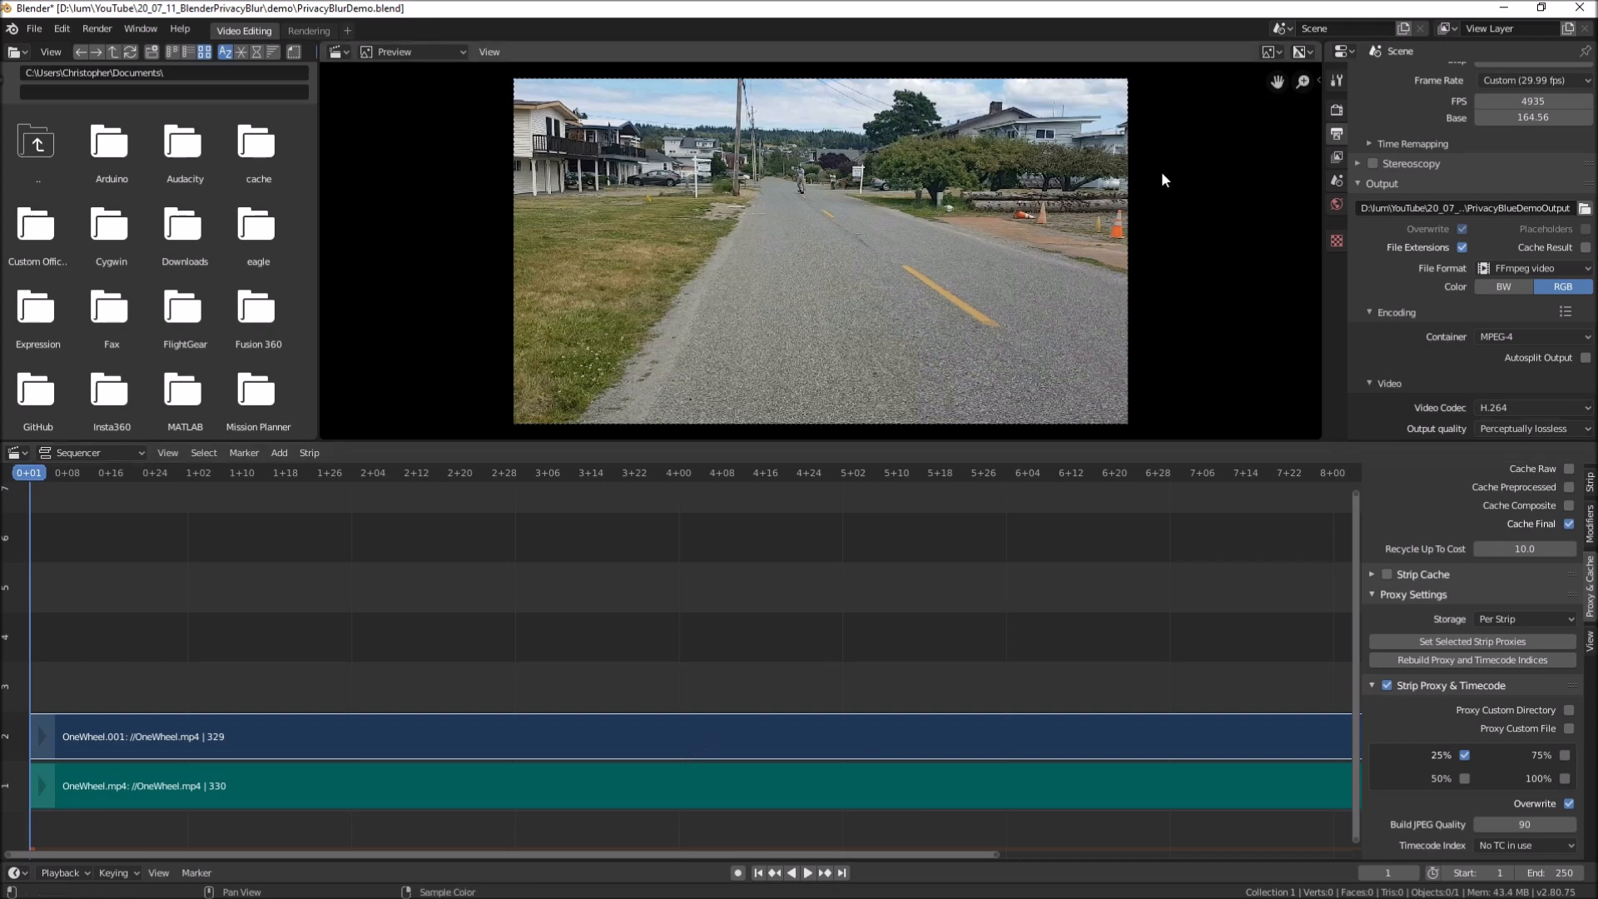
# Set the sequencer preview's proxy render size to 25%
pyautogui.press('n')
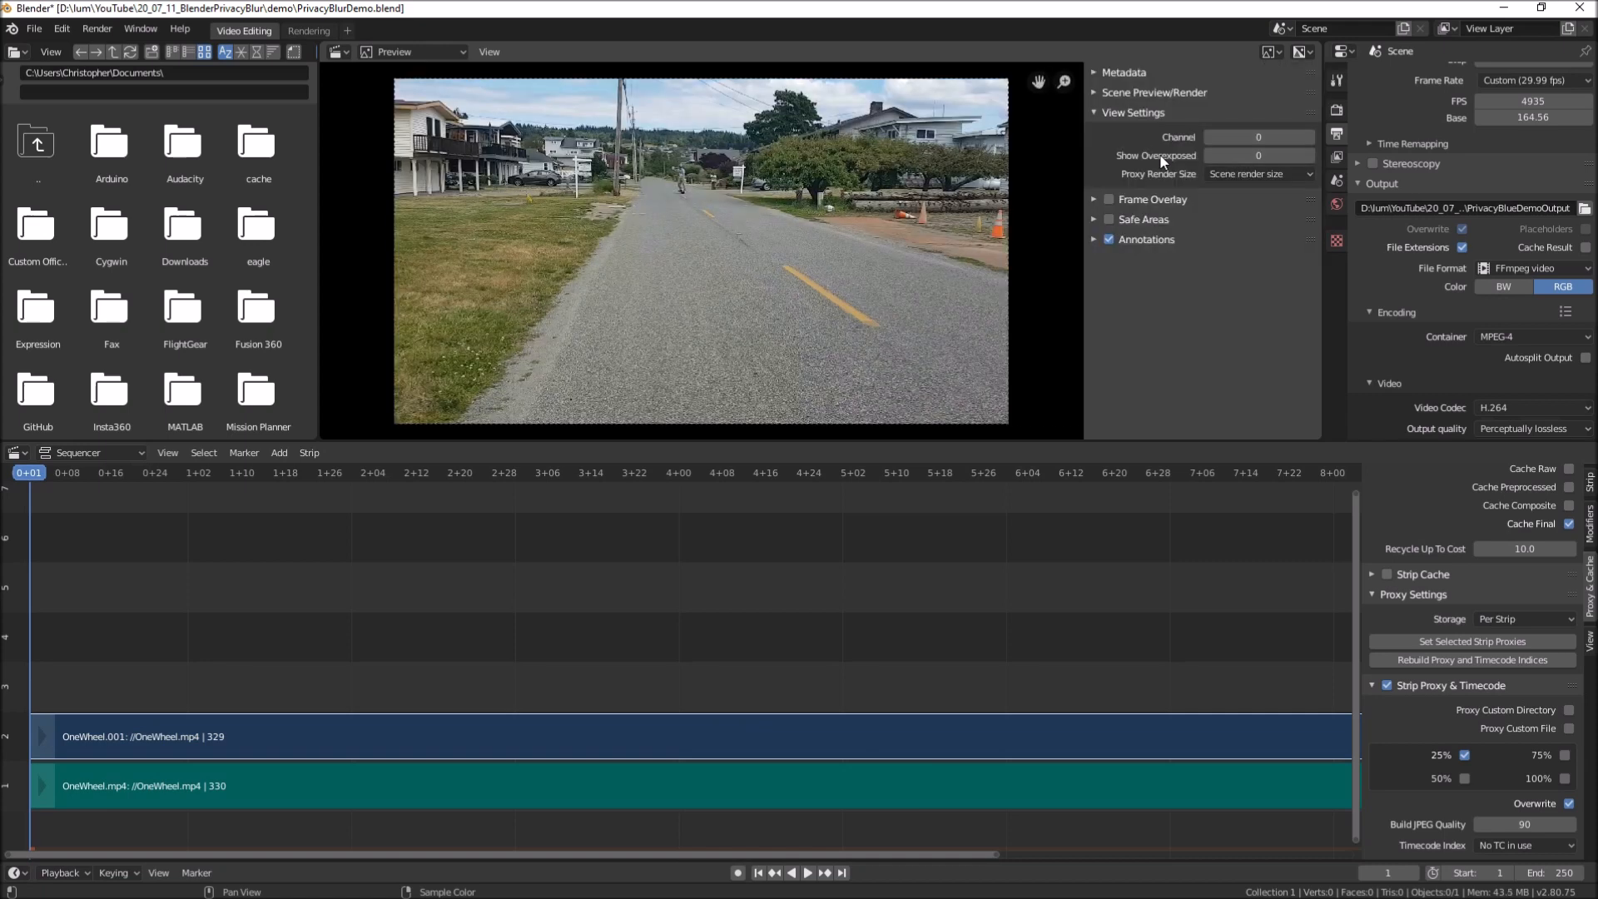
pyautogui.click(1262, 171)
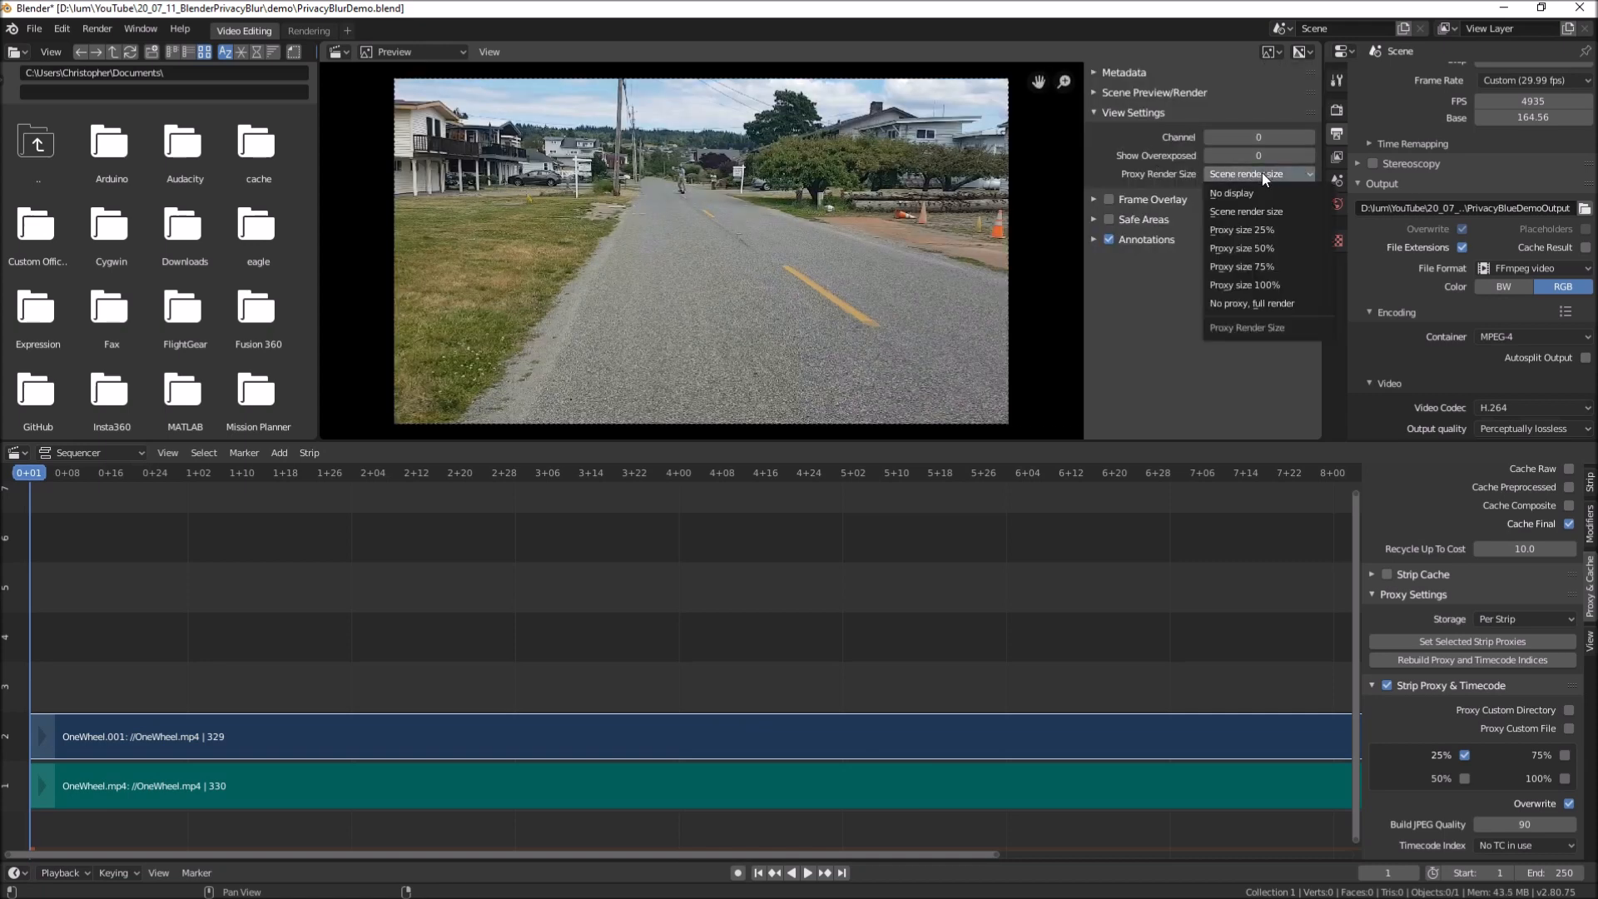
pyautogui.click(1248, 229)
# Play and scrub through the whole OneWheel strip to check how smoothly the proxy footage previews
pyautogui.press('space')
pyautogui.moveTo(241, 474); pyautogui.dragTo(974, 491)
pyautogui.press('Home')
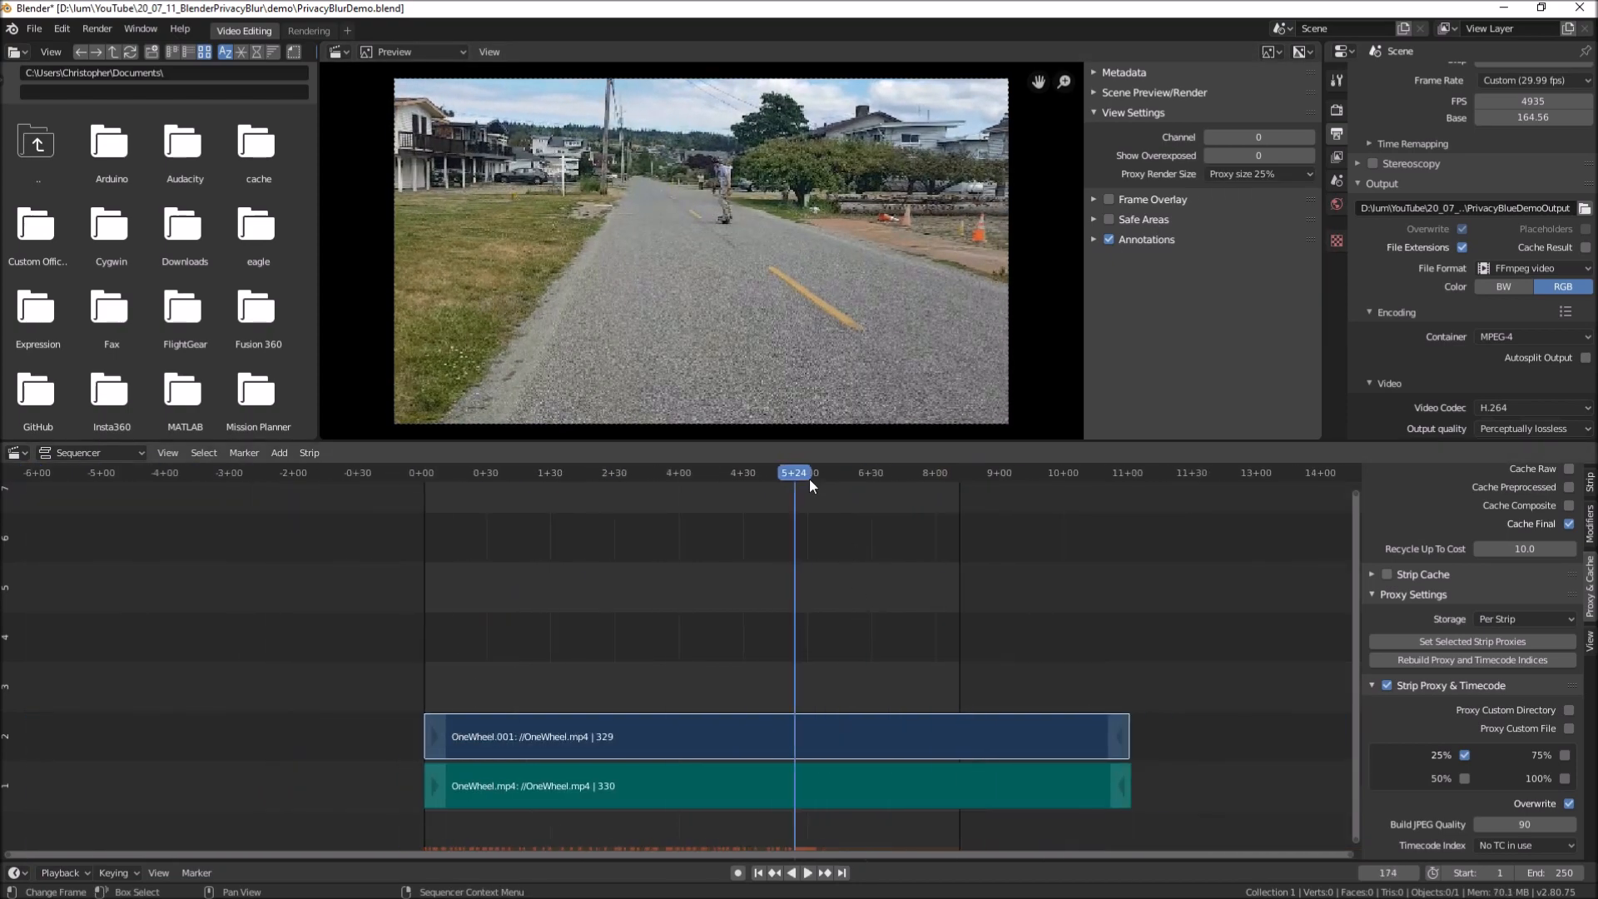
pyautogui.click(848, 476)
pyautogui.press('space')
pyautogui.moveTo(854, 476); pyautogui.dragTo(676, 545)
# Jump to the end of the OneWheel strip and set the scene's end frame to 330
pyautogui.press('pagedown')
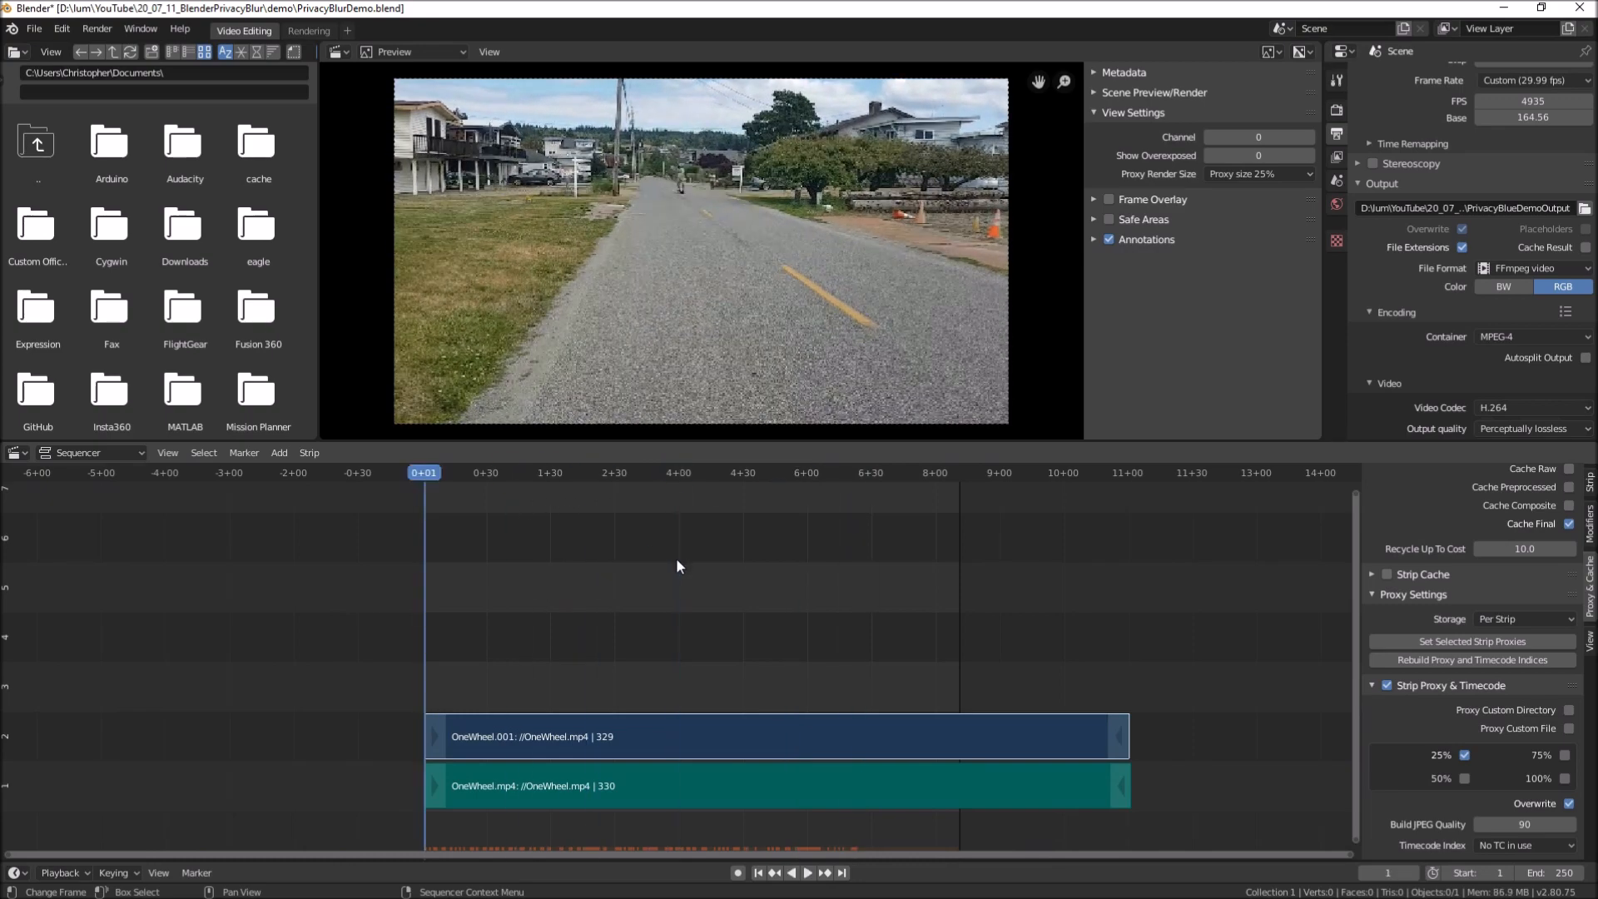
pyautogui.press('pageup')
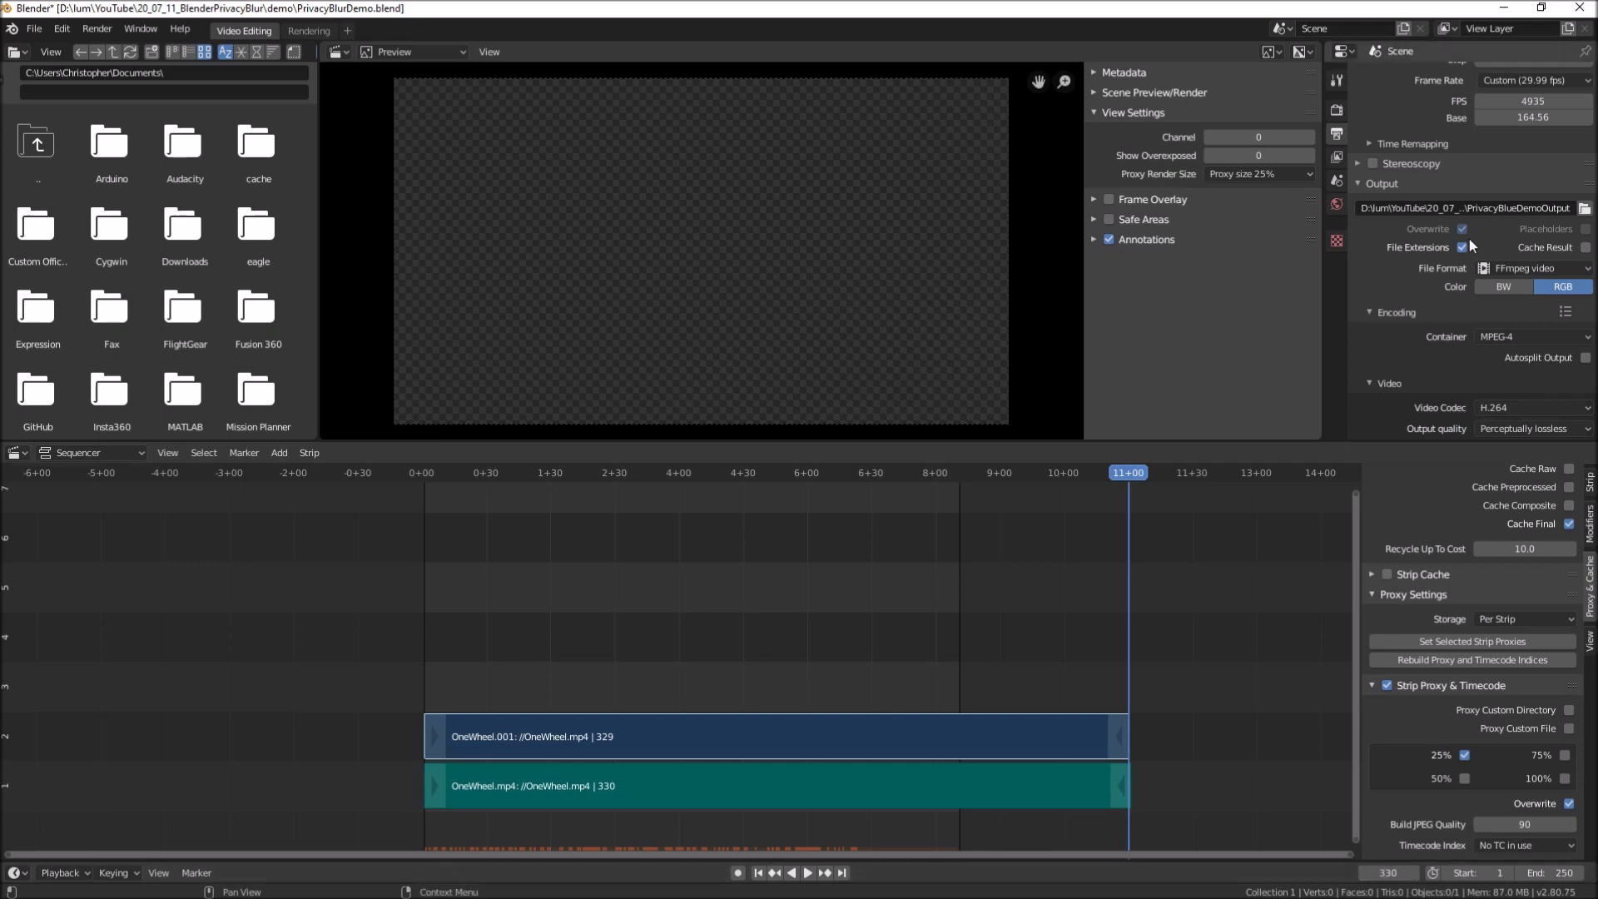
pyautogui.scroll(-3, 1477, 297)
pyautogui.scroll(-1, 1476, 301)
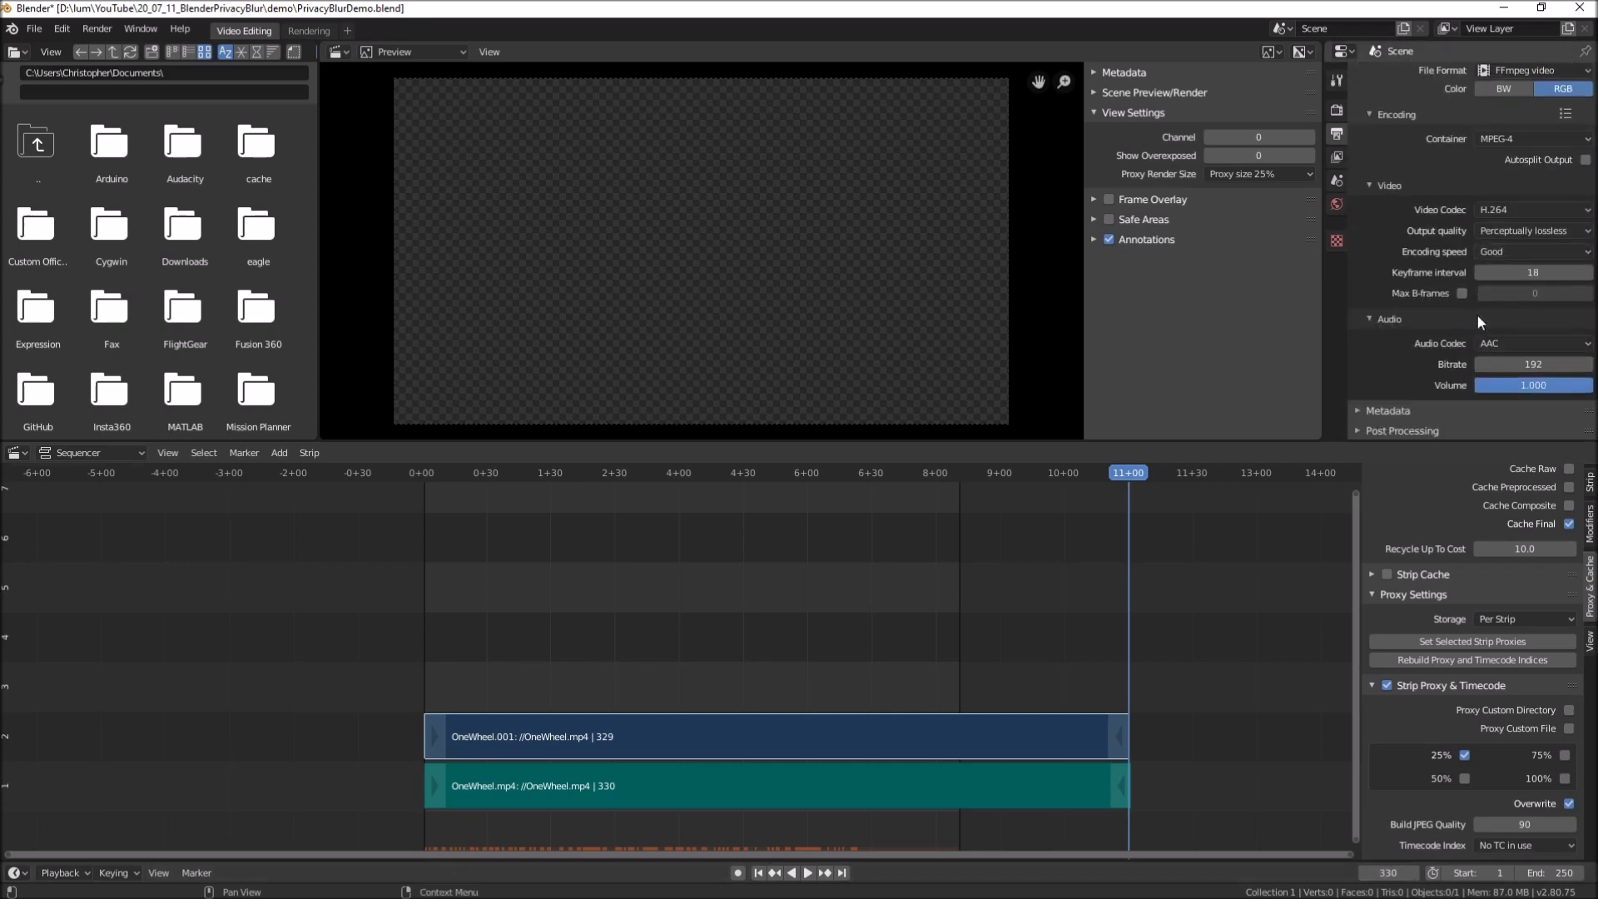
pyautogui.scroll(10, 1490, 312)
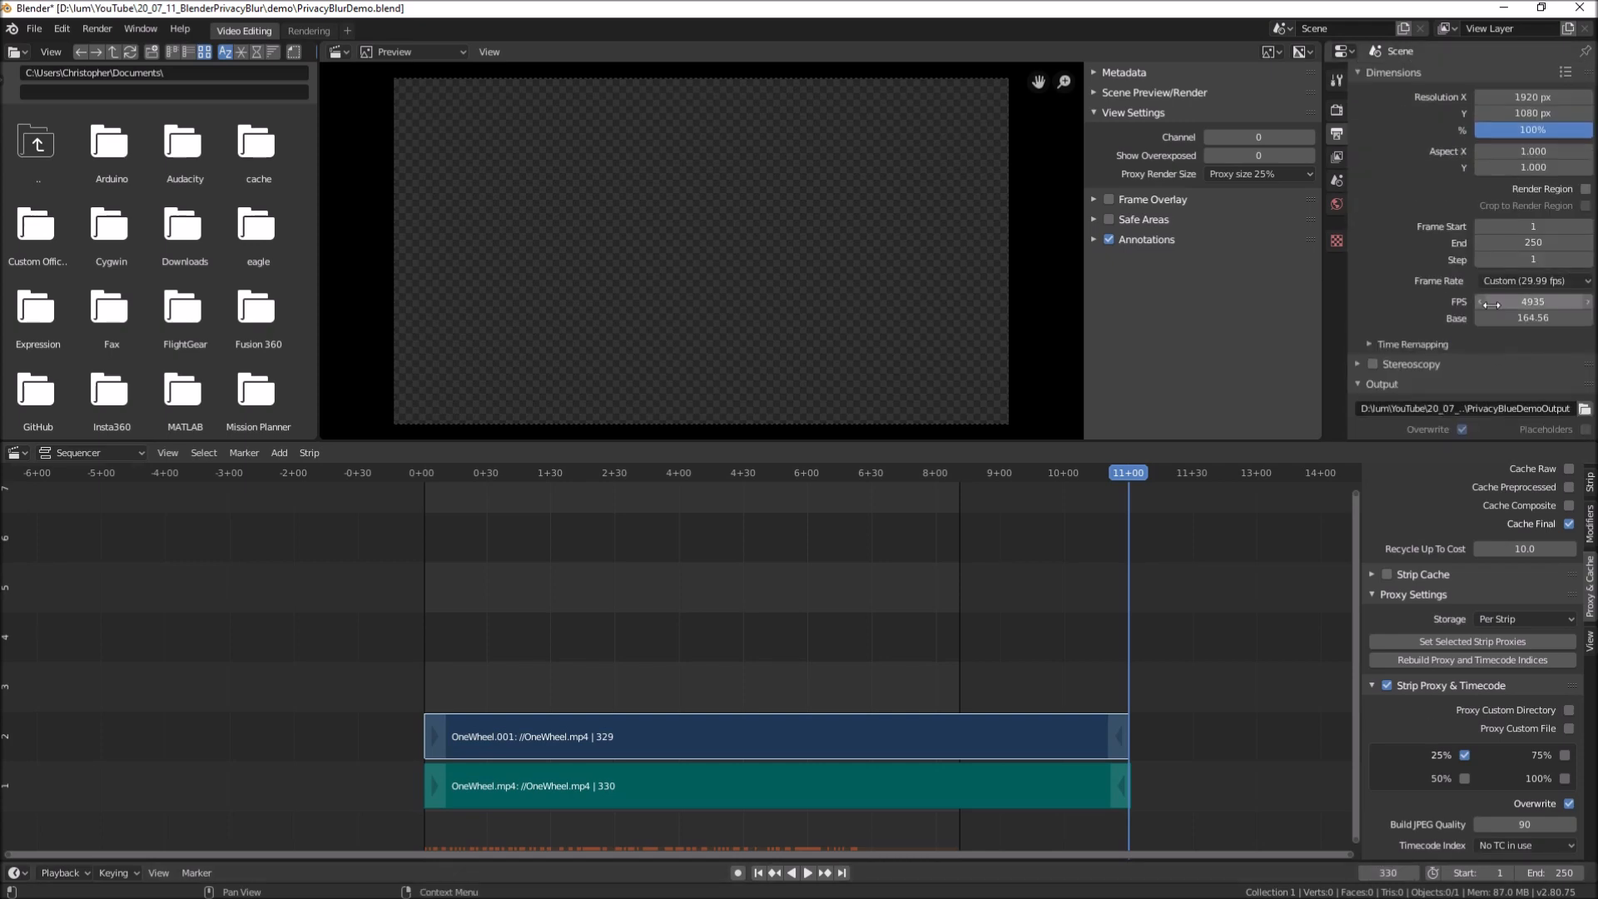
pyautogui.doubleClick(1518, 243)
pyautogui.write('330')
pyautogui.press('Return')
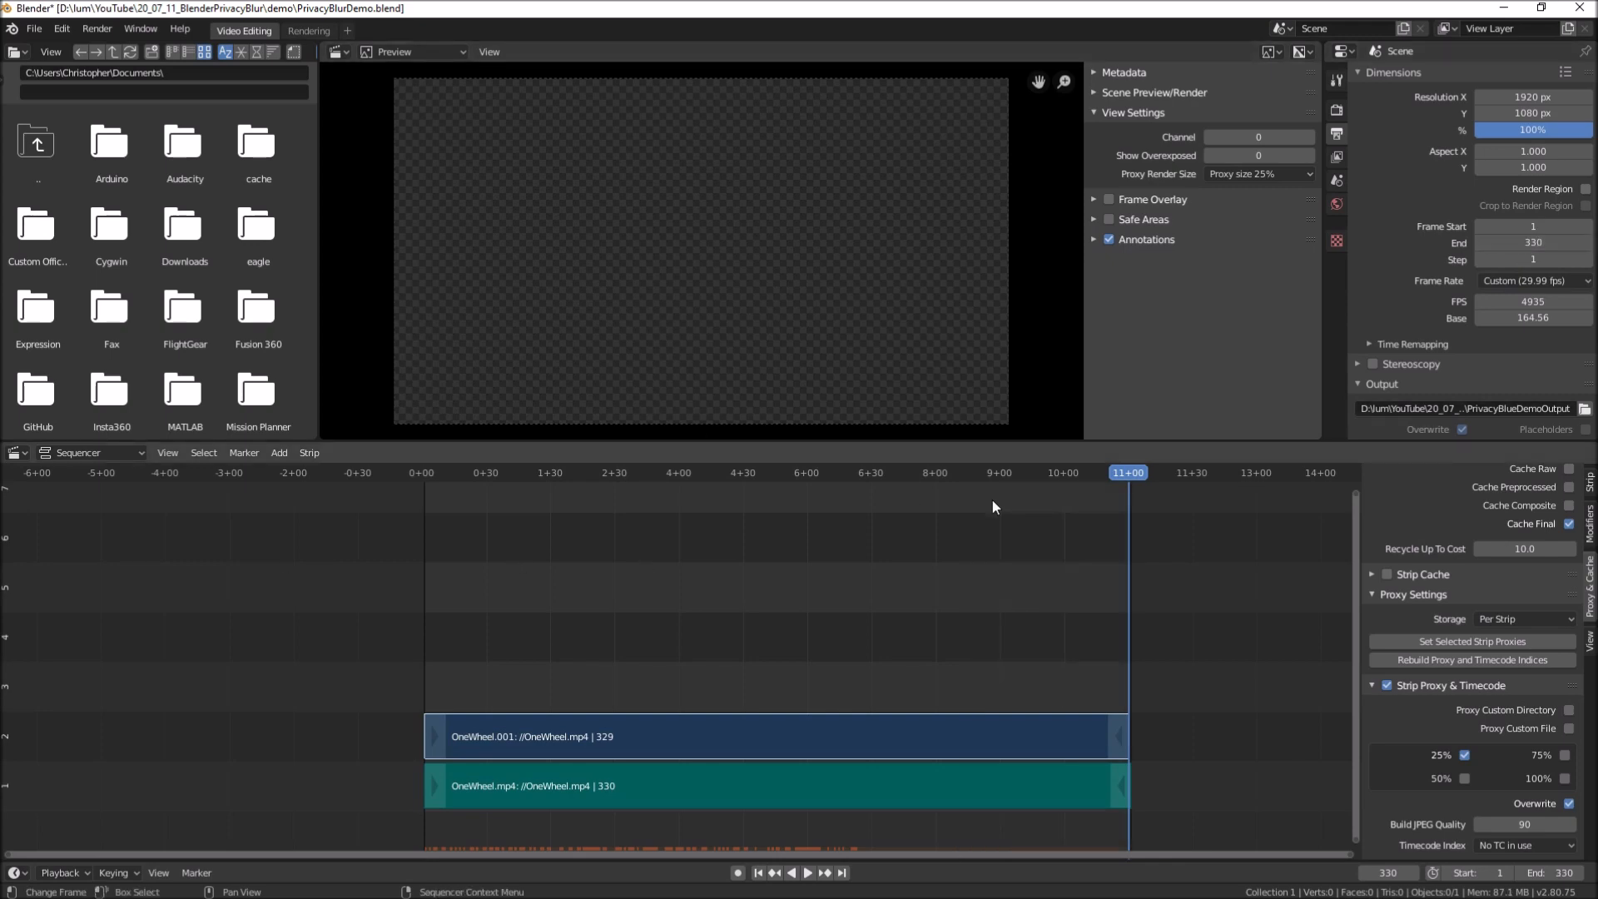
# Return the playhead to the first frame and save the project
pyautogui.hotkey('shift', 'Left')
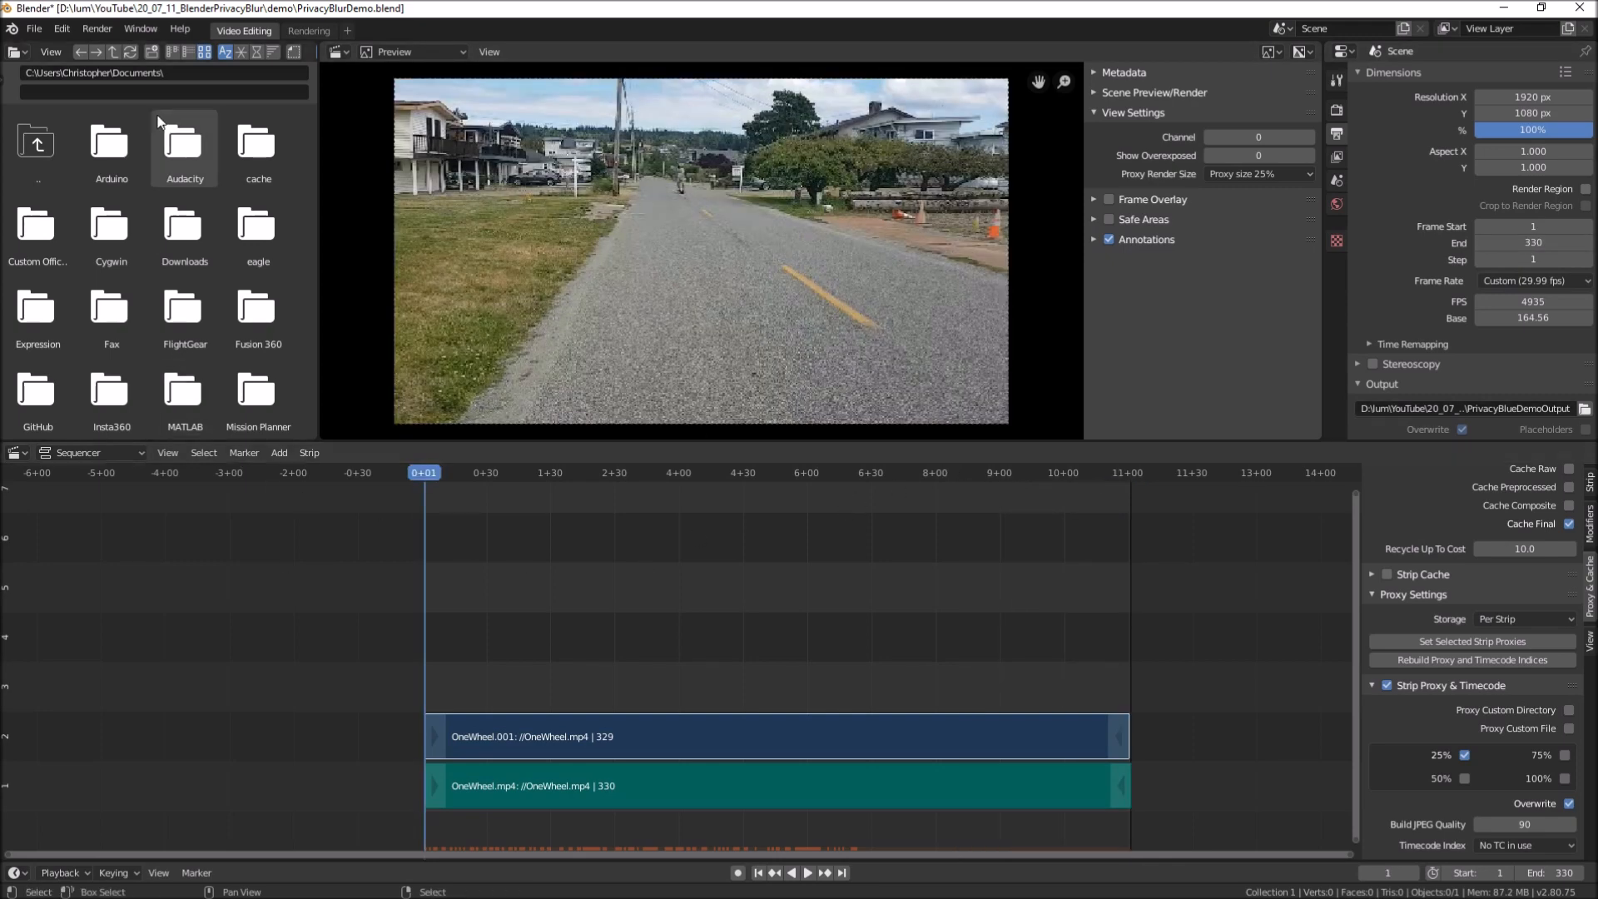
pyautogui.hotkey('ctrl', 's')
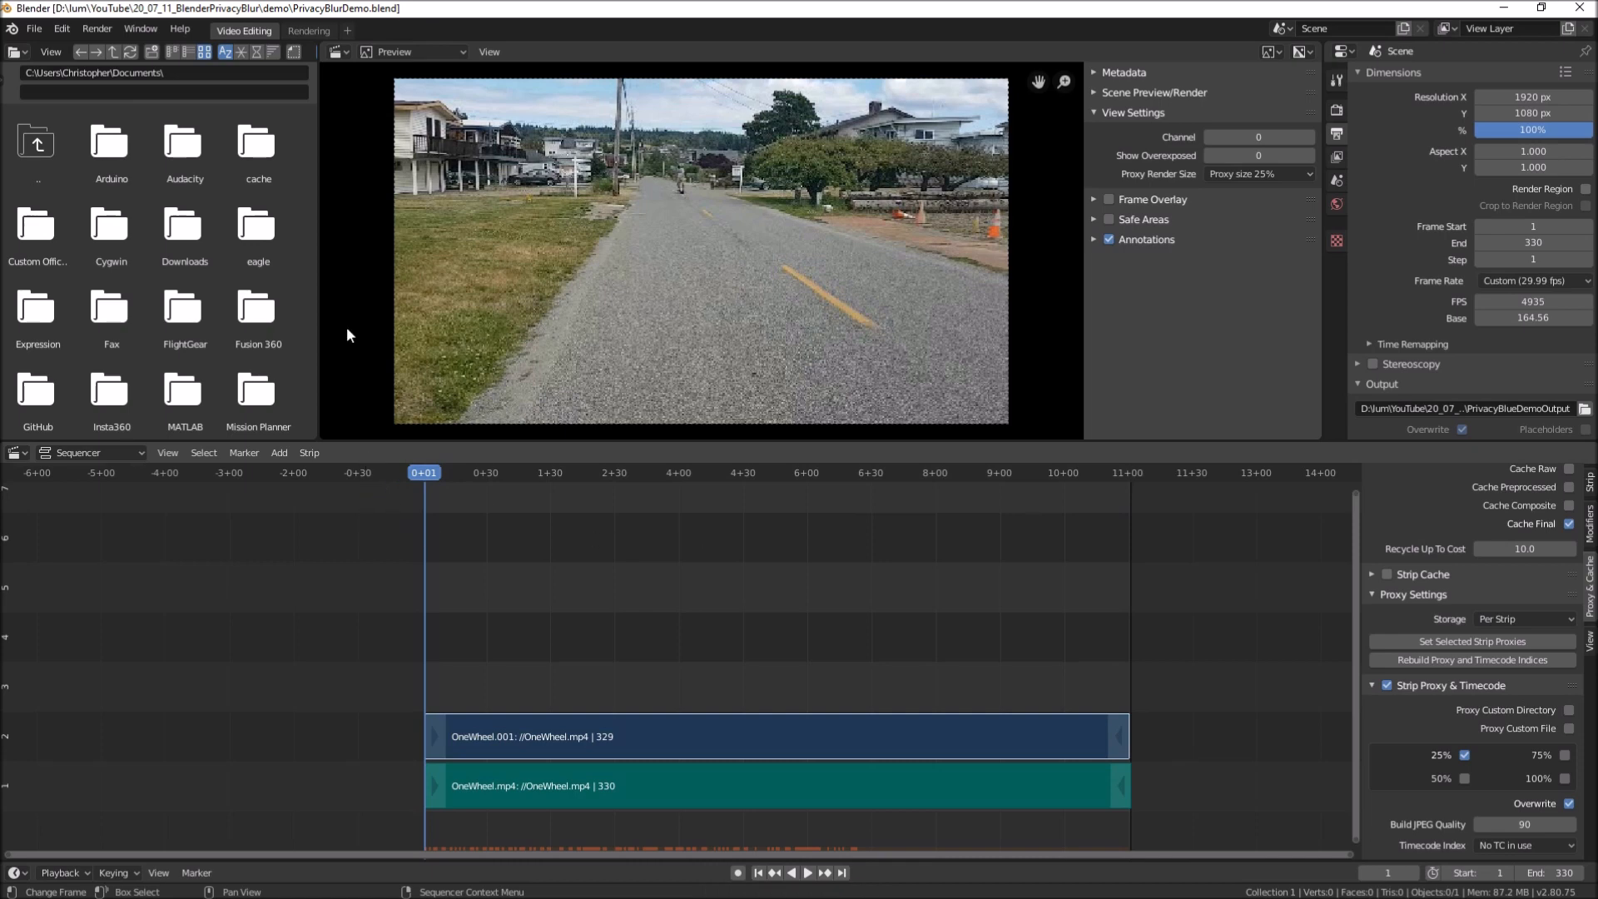
# Add the VFX Masking workspace to the project
pyautogui.click(346, 32)
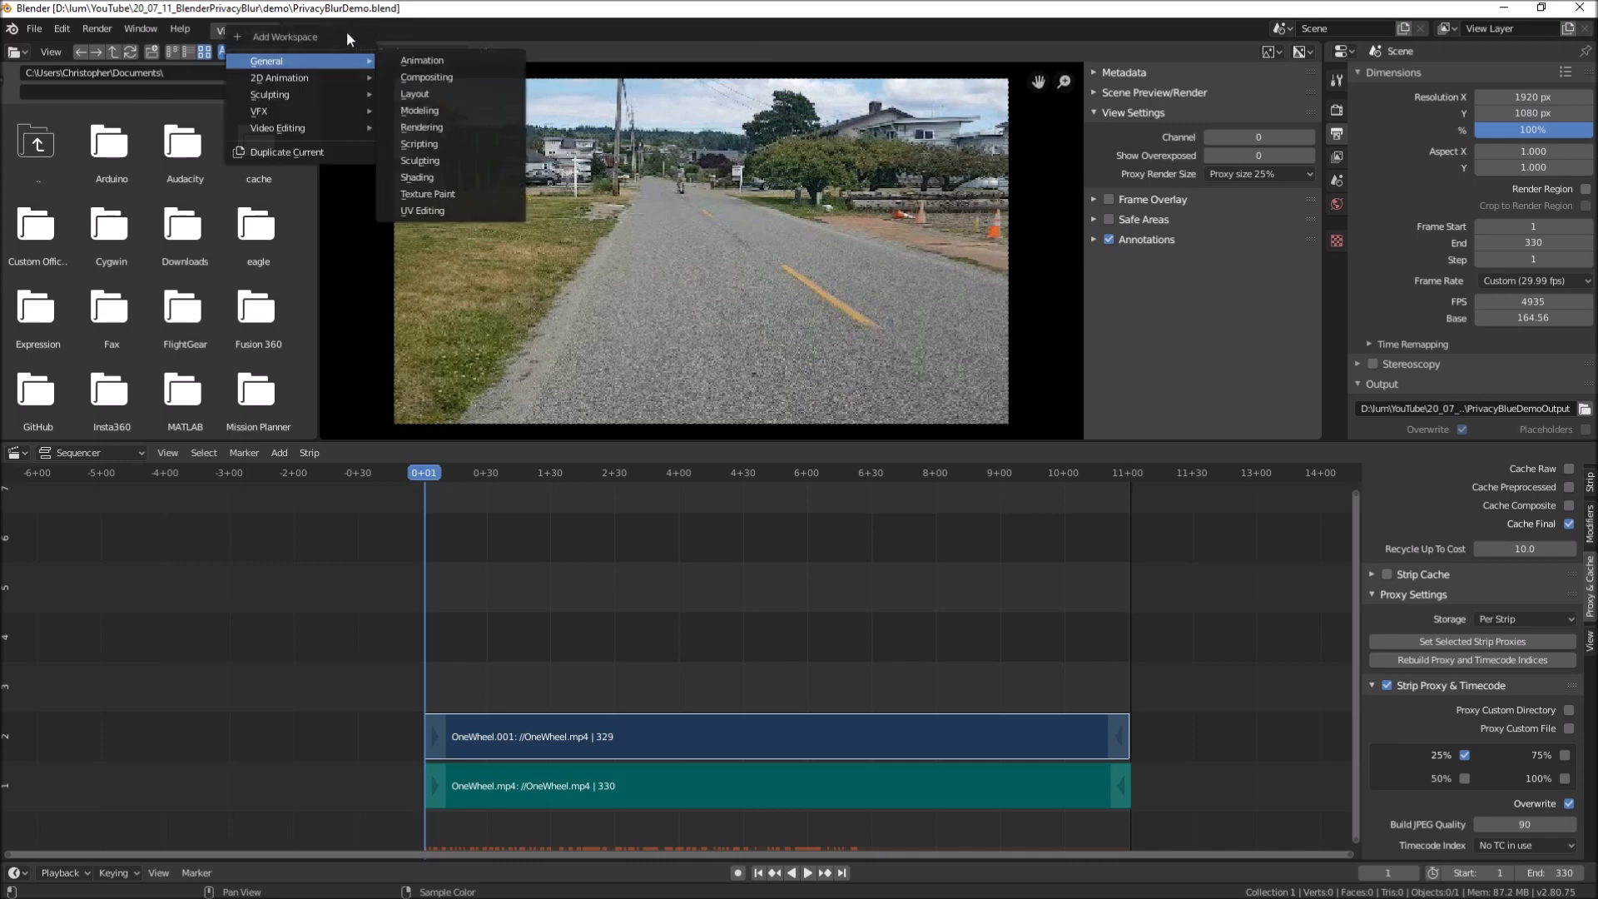
pyautogui.moveTo(339, 126)
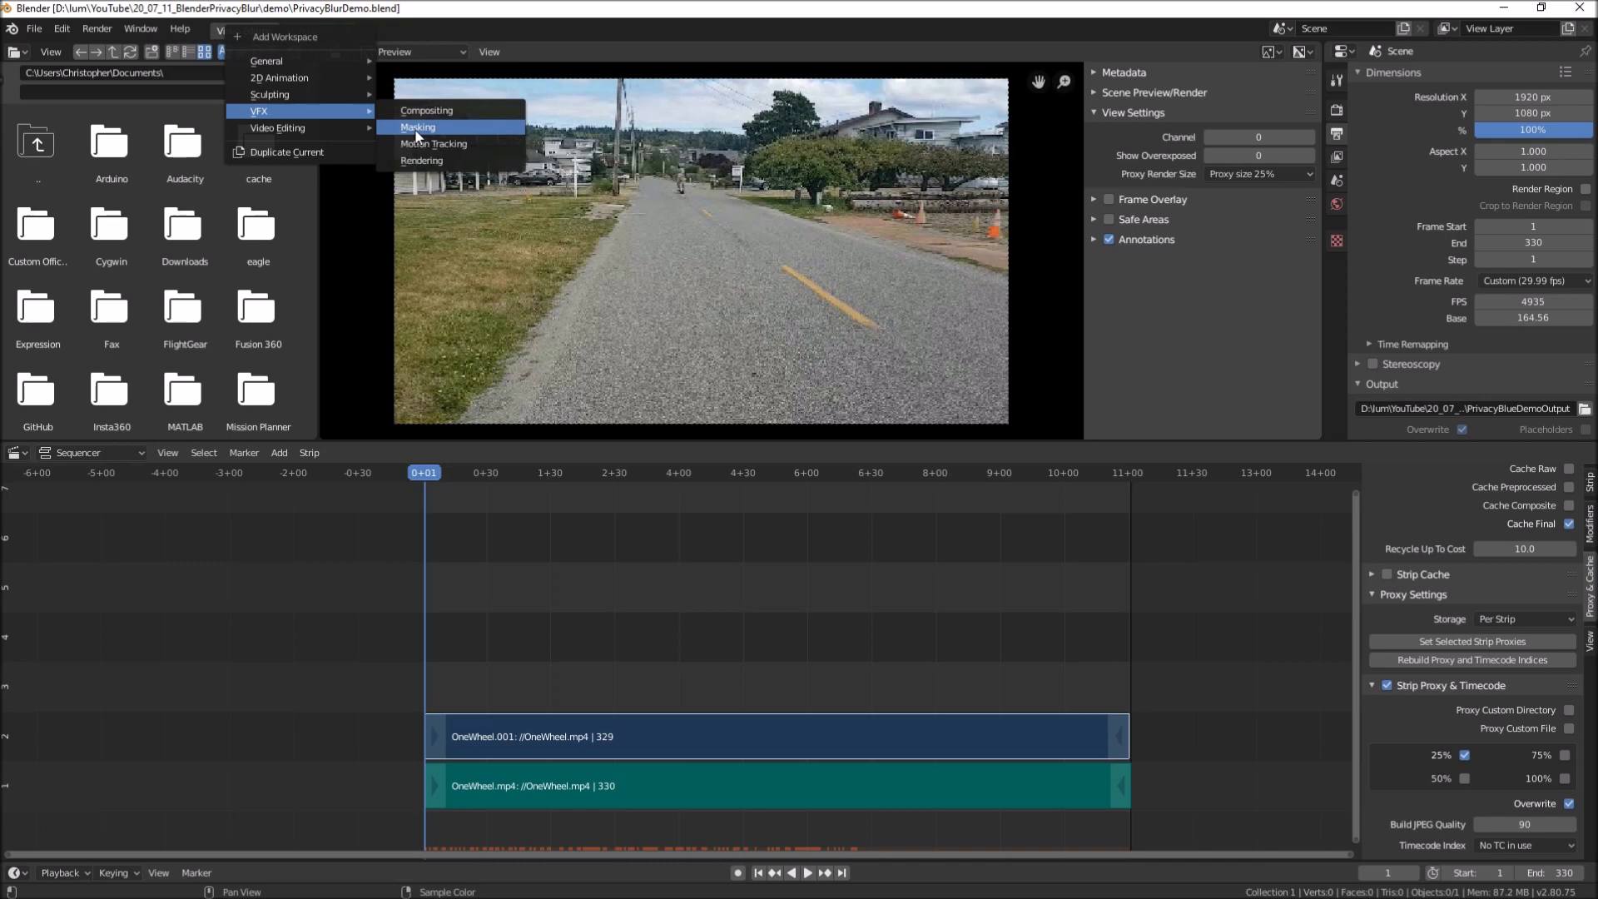
pyautogui.click(417, 129)
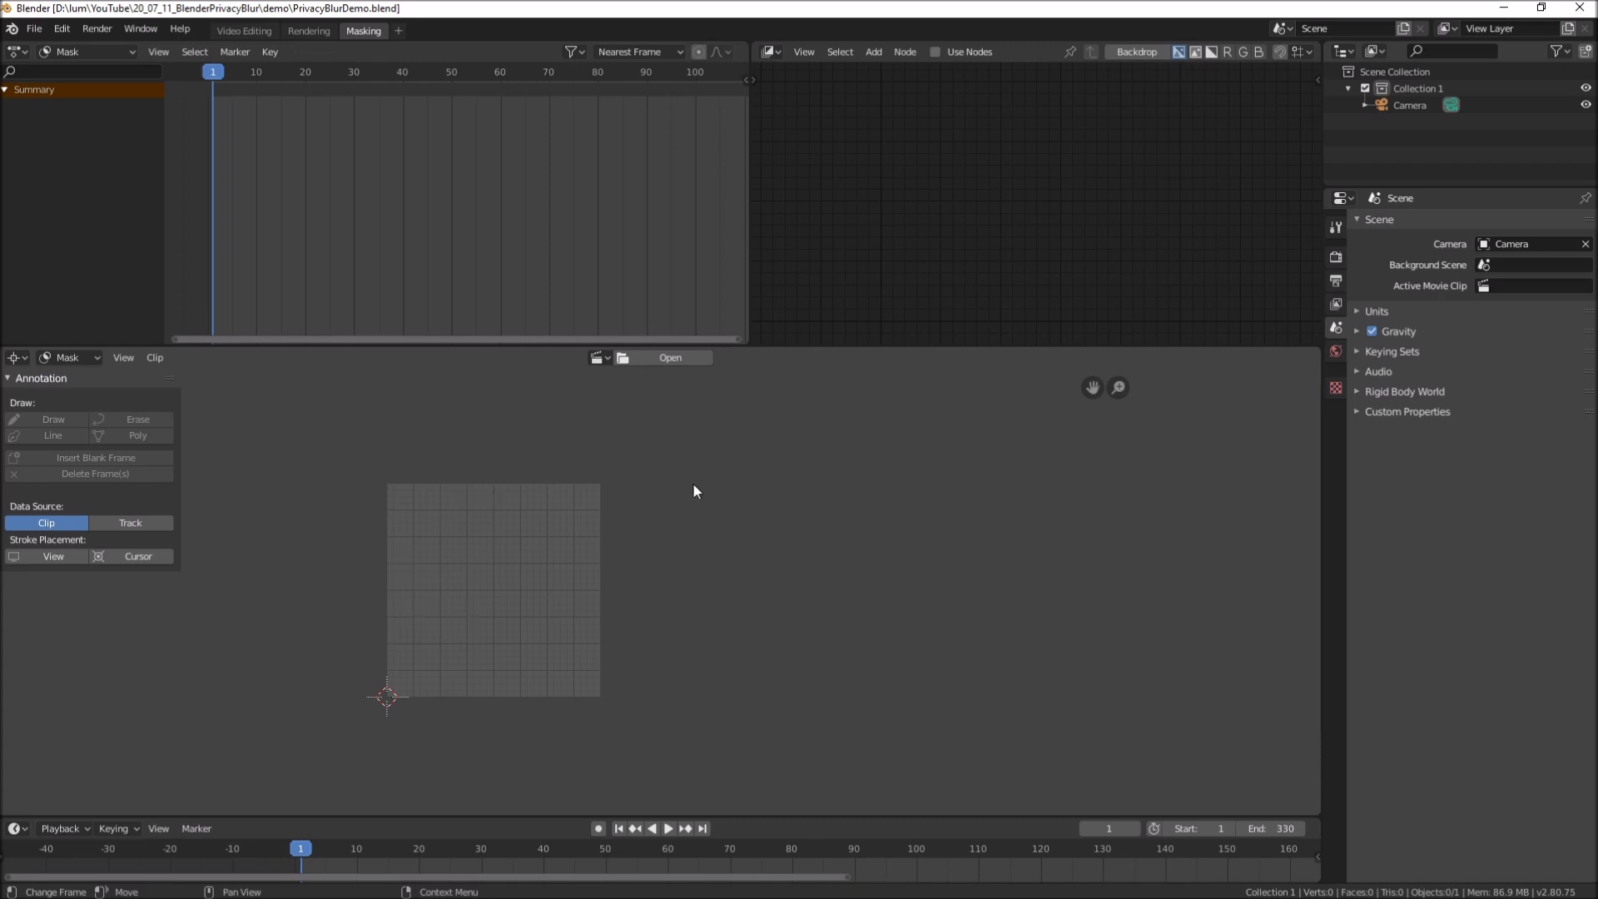
# Open OneWheel.mp4 as the movie clip in the mask editor and fit the whole frame in view
pyautogui.click(670, 359)
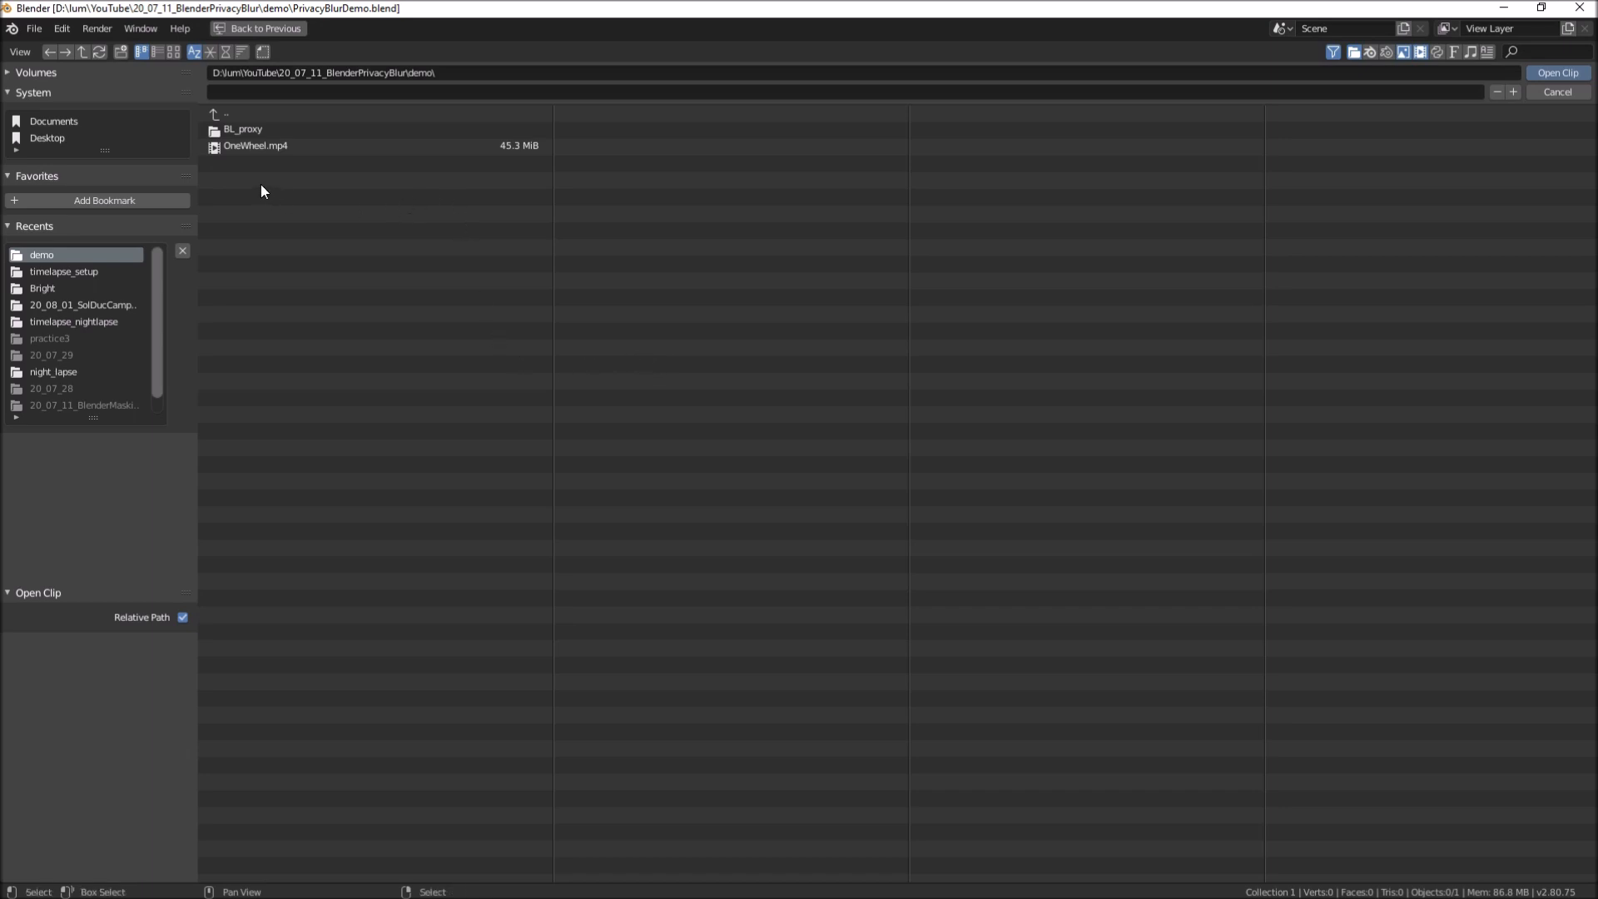
pyautogui.click(238, 148)
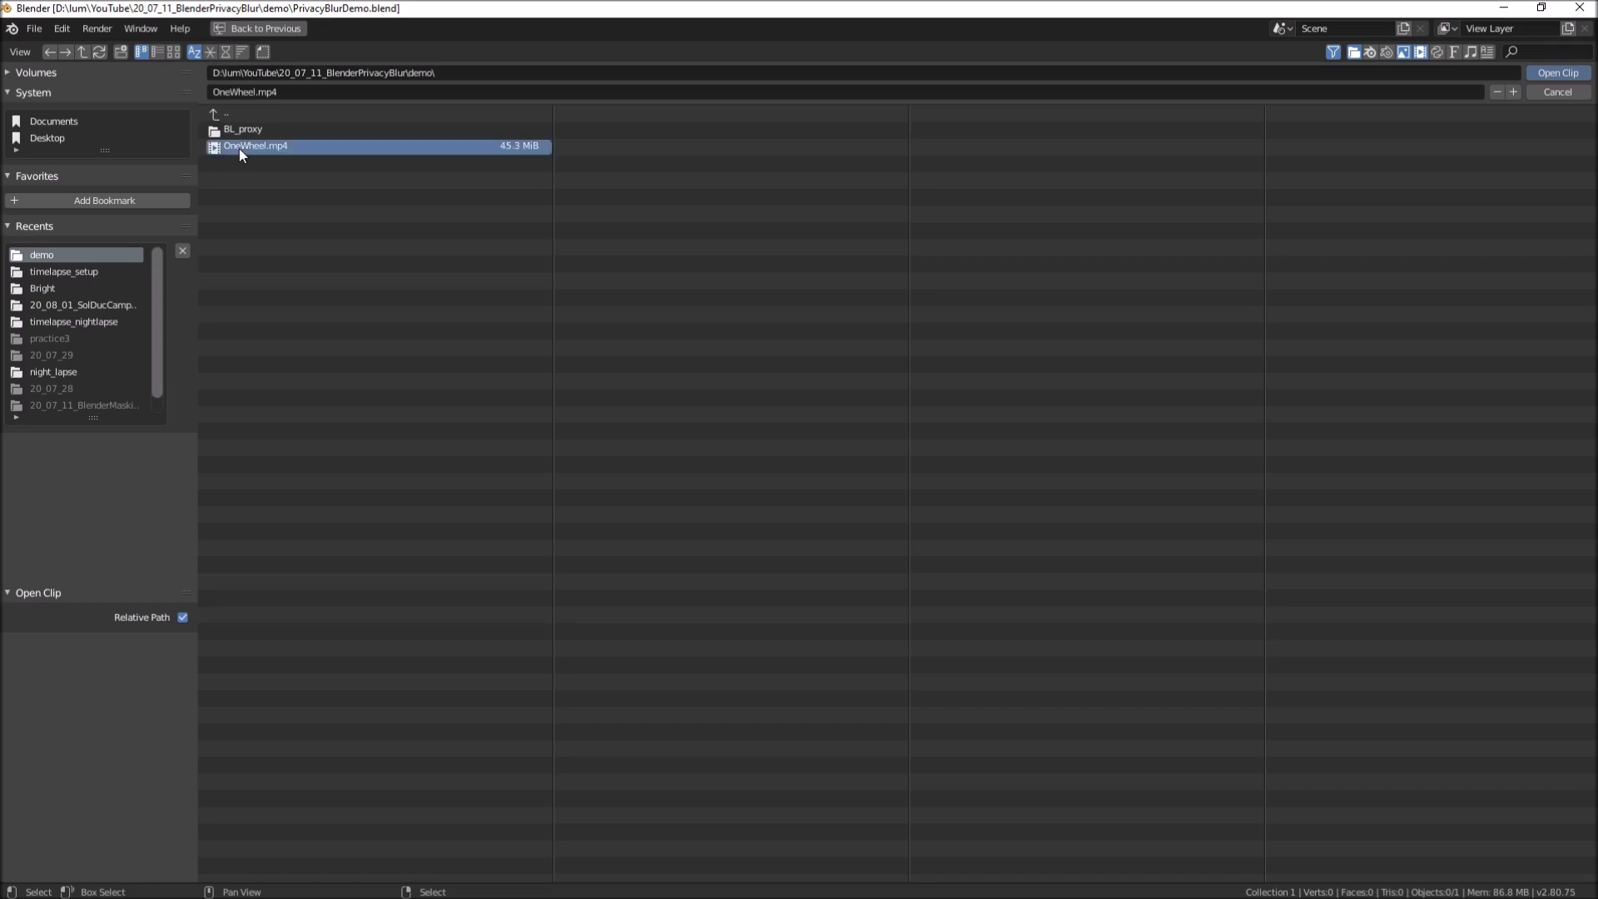
pyautogui.click(1546, 72)
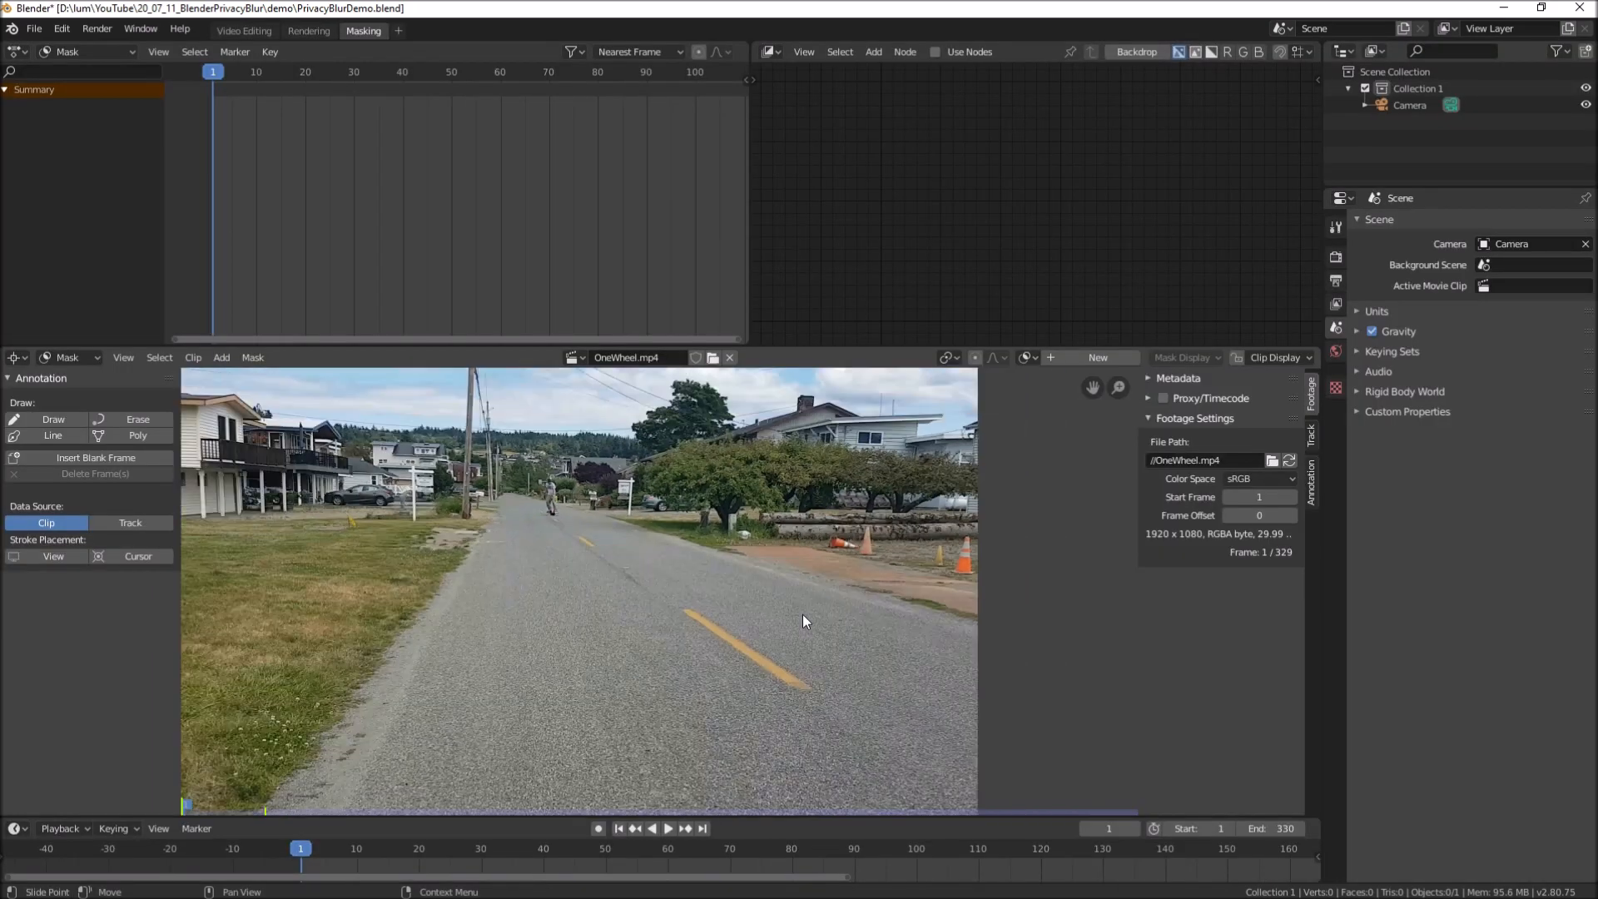
pyautogui.scroll(1, 542, 471)
pyautogui.scroll(-1, 492, 526)
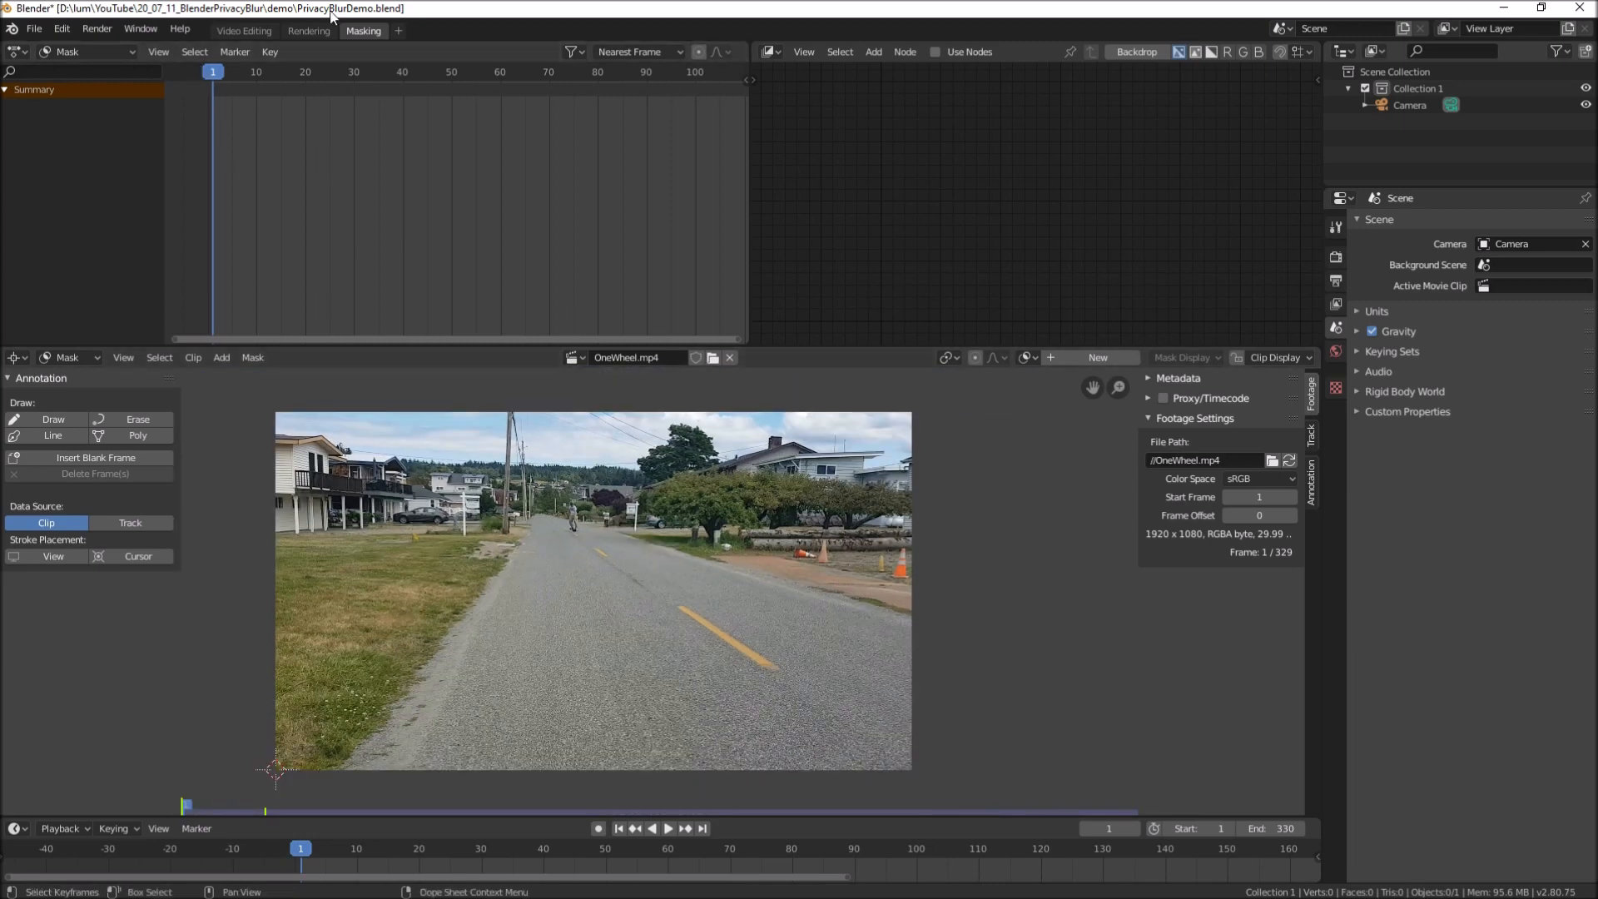
# Scrub the sequence to frame 180 in Video Editing and play the clip in Masking to compare playhead synchronisation
pyautogui.click(244, 28)
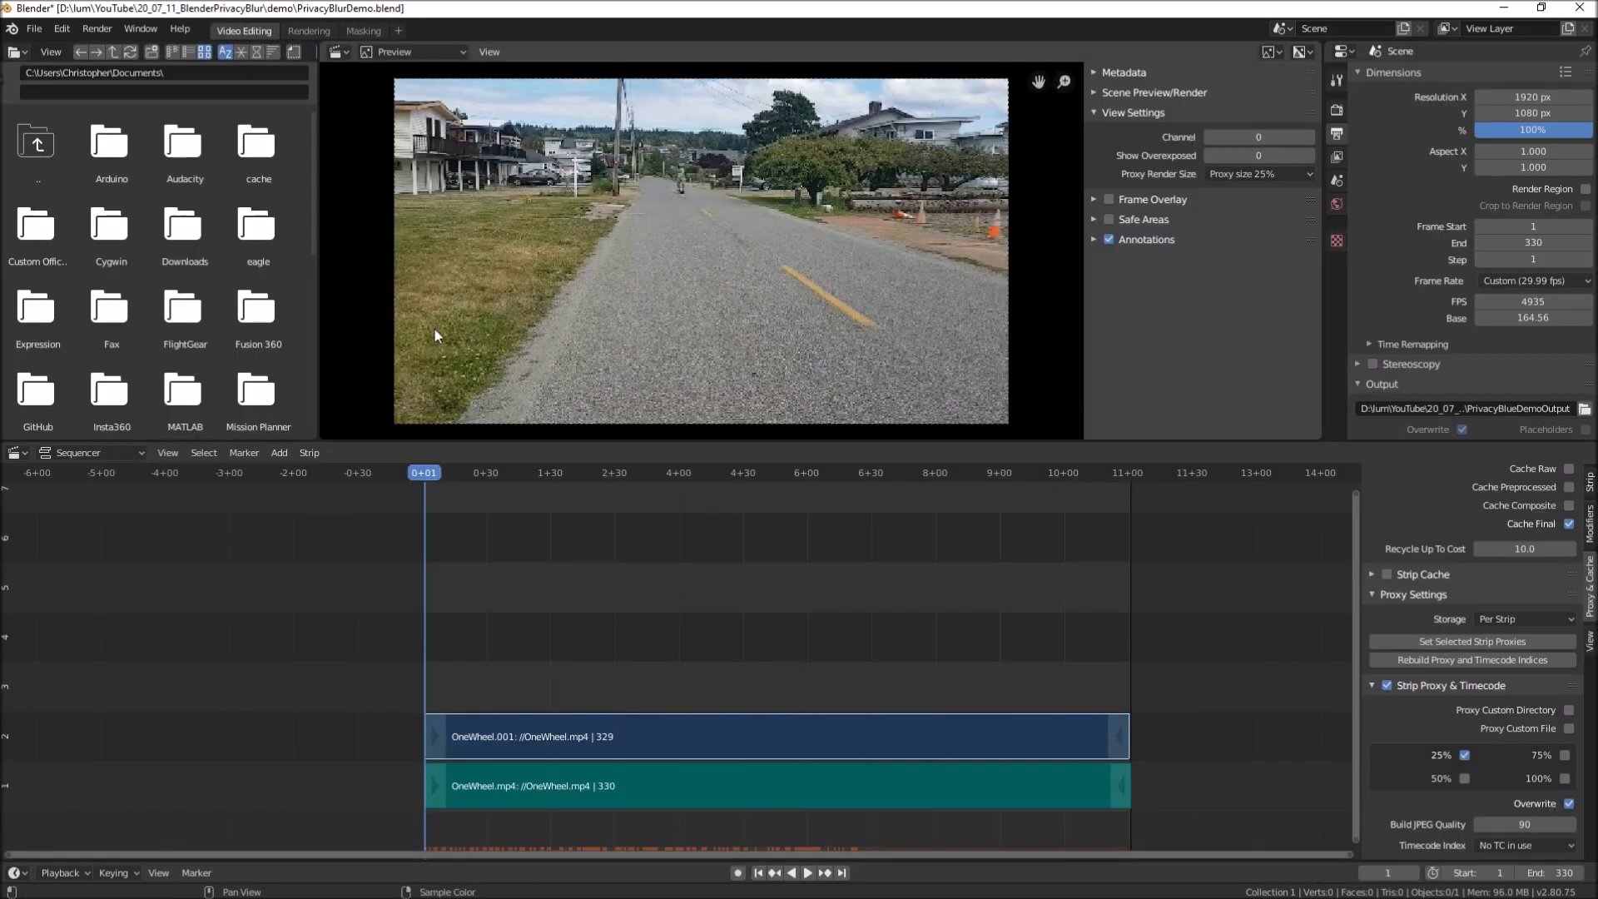
pyautogui.moveTo(415, 475); pyautogui.dragTo(808, 501)
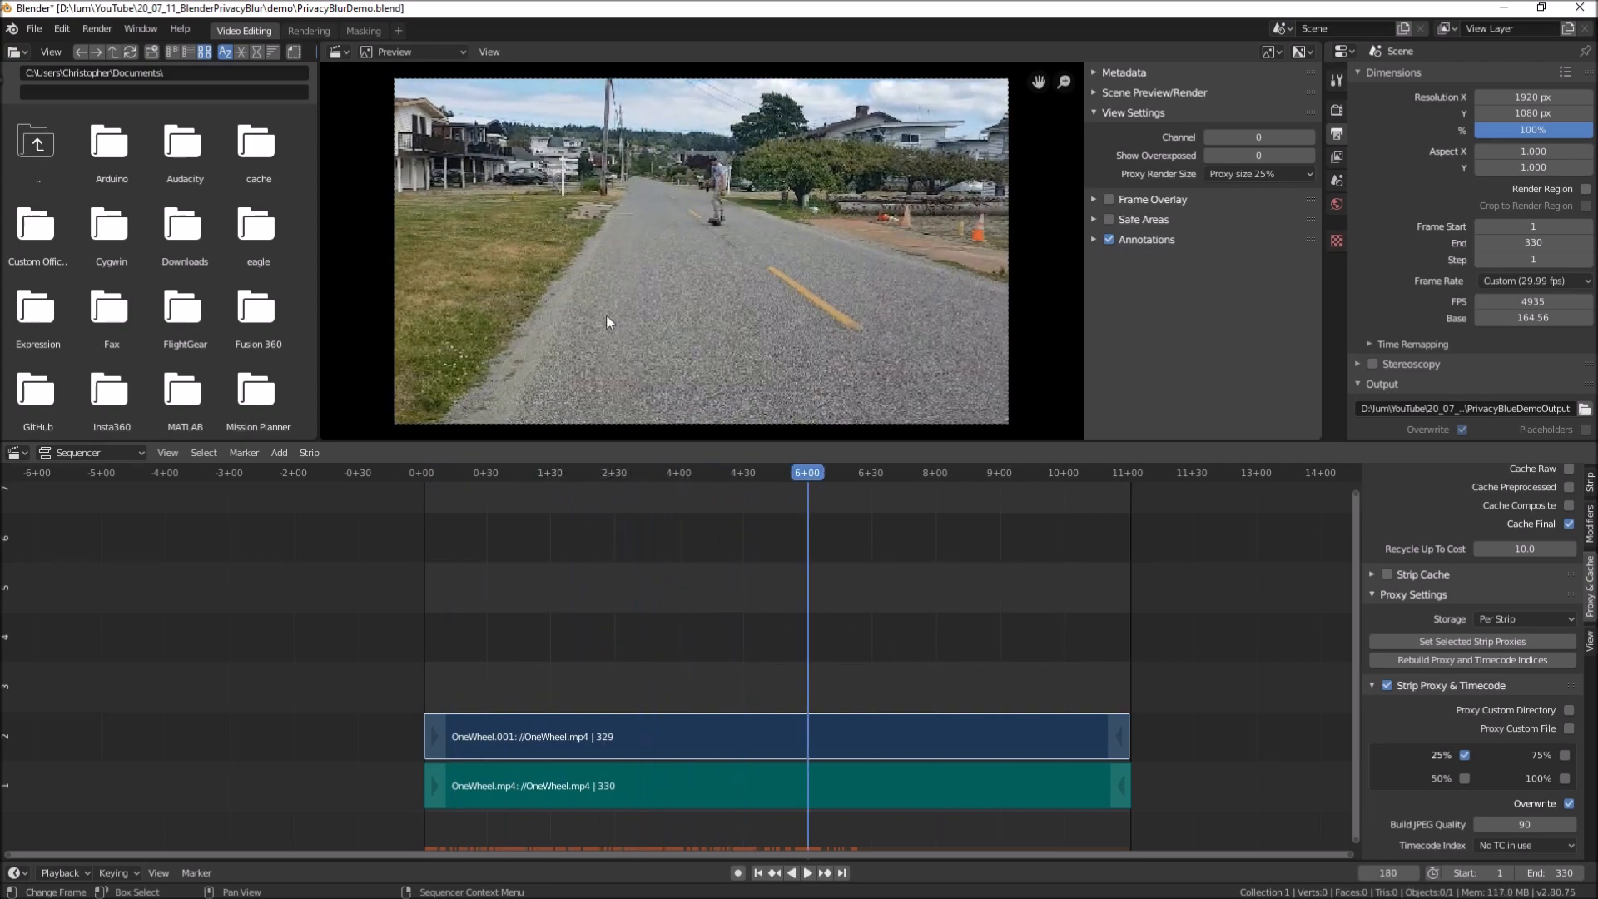
pyautogui.click(363, 32)
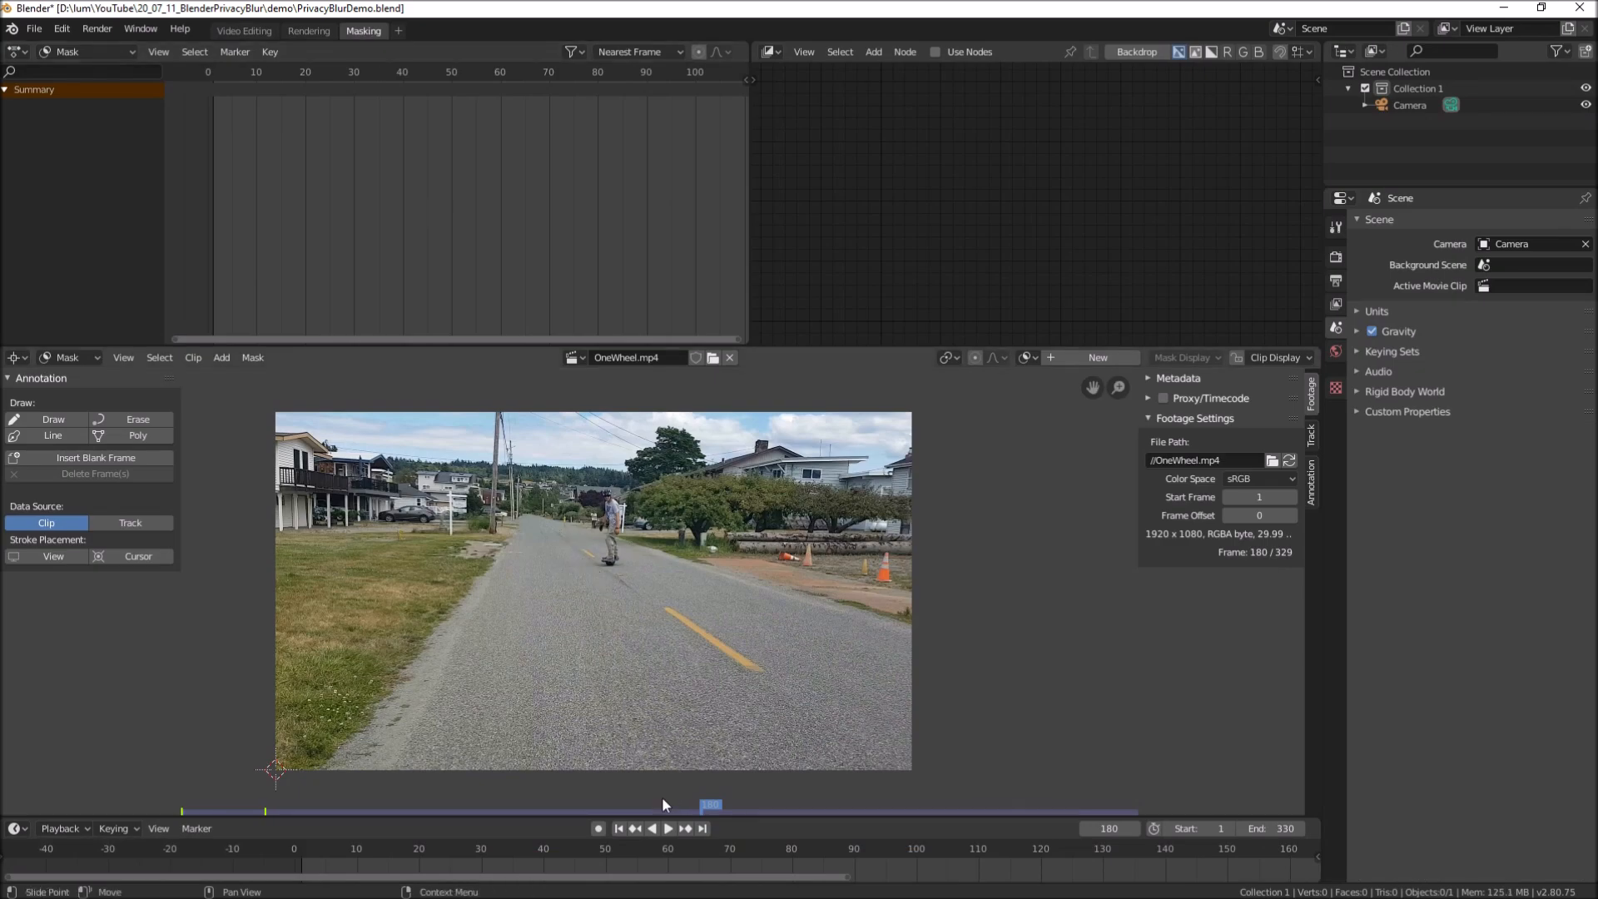
pyautogui.click(667, 828)
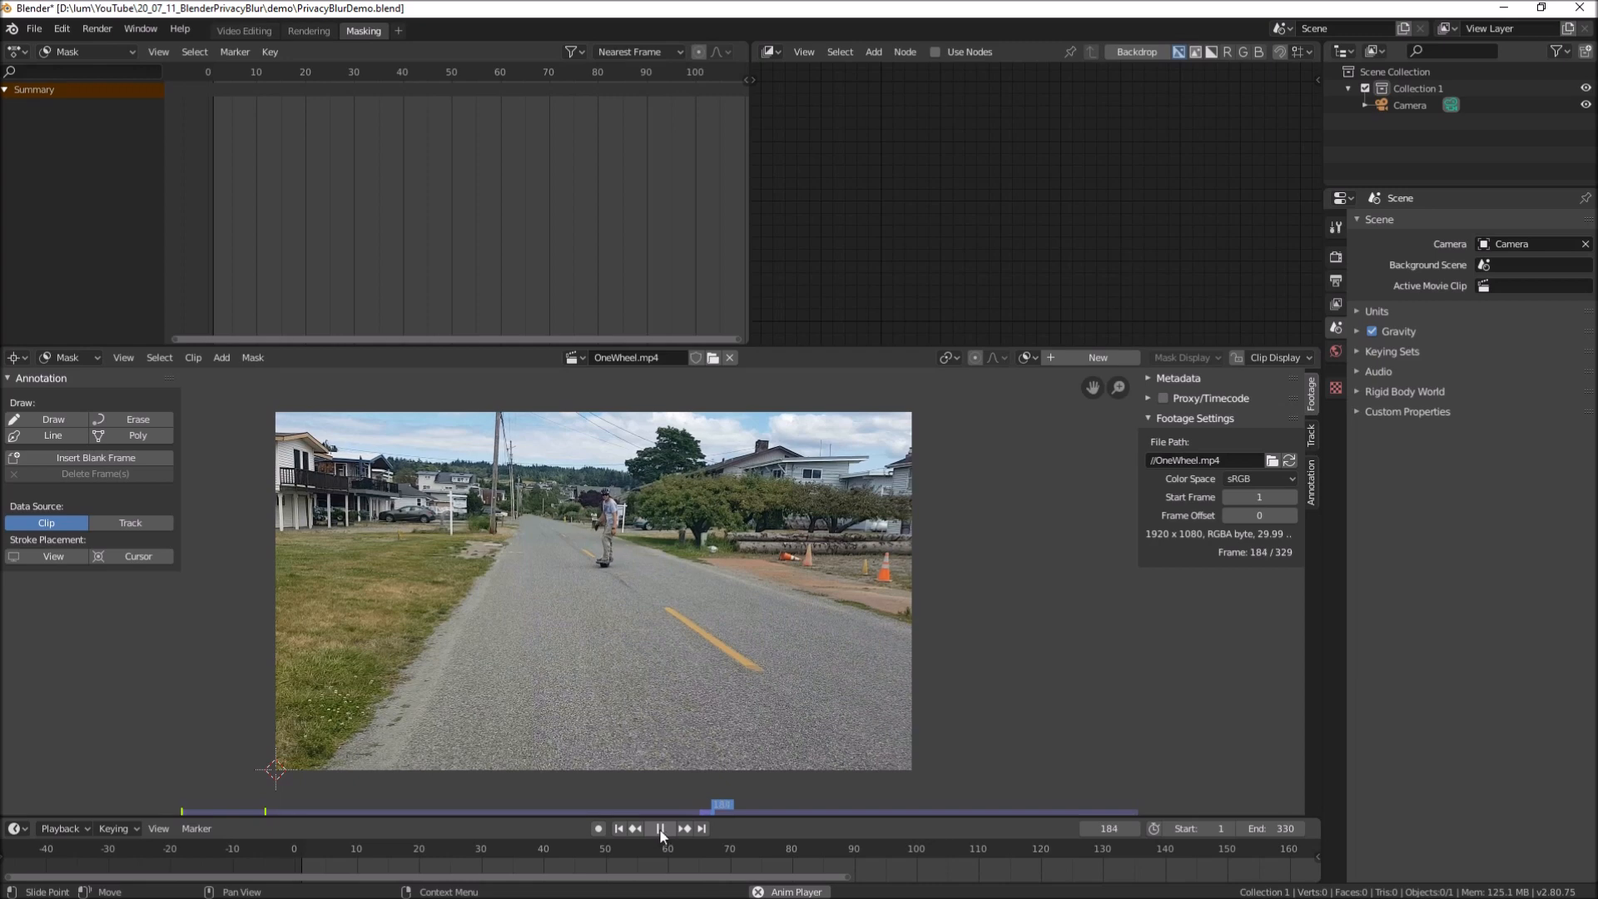
pyautogui.click(660, 829)
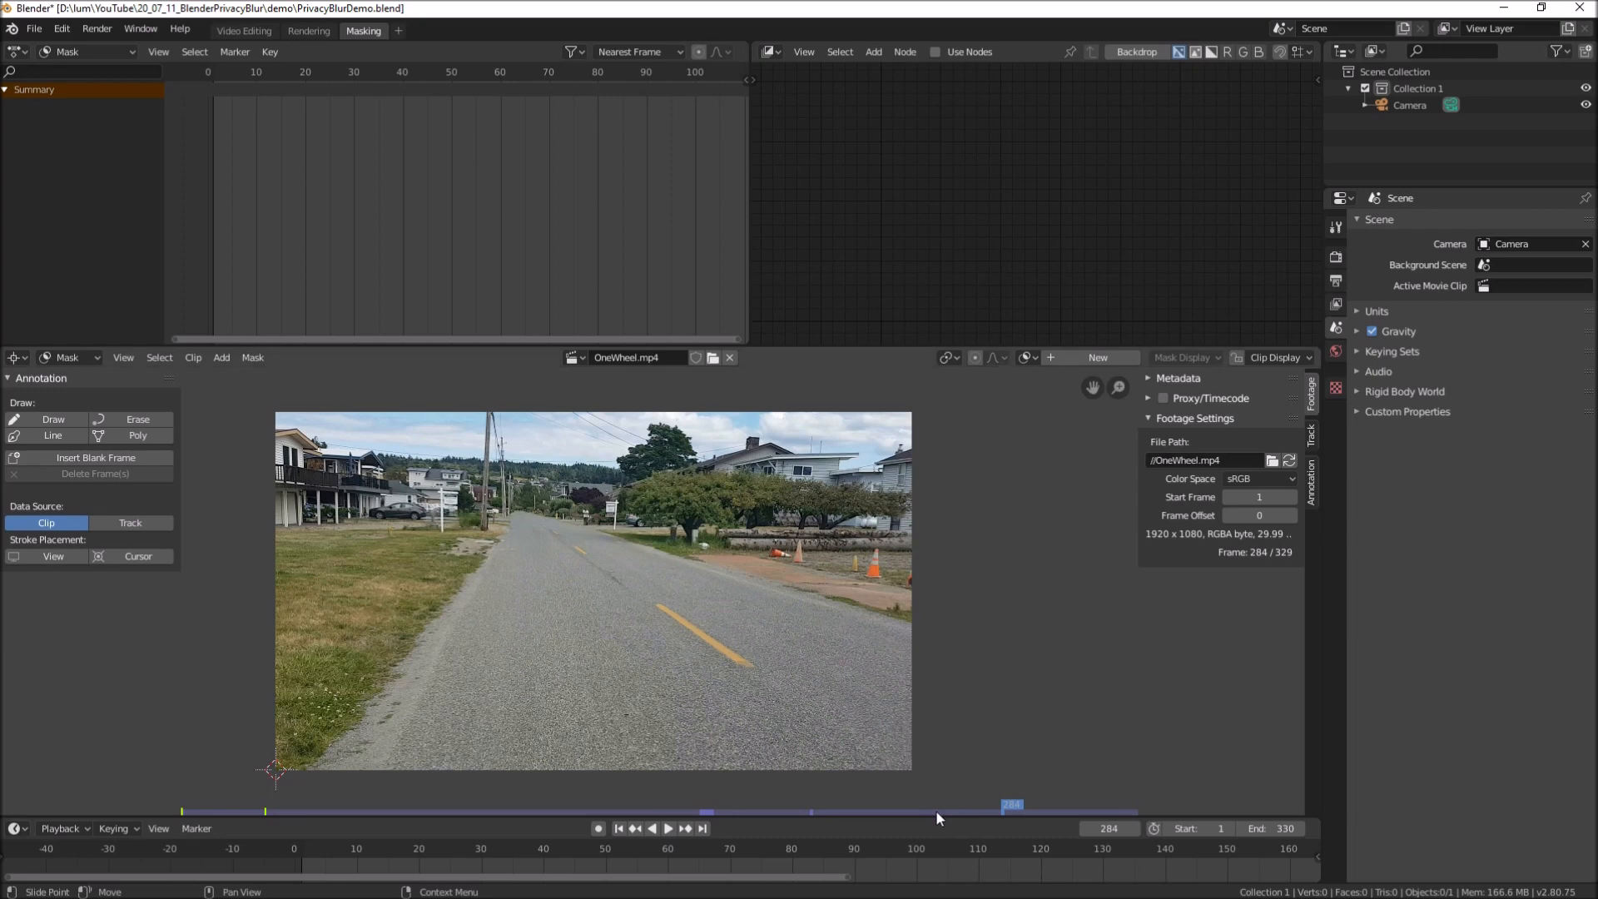
pyautogui.click(656, 828)
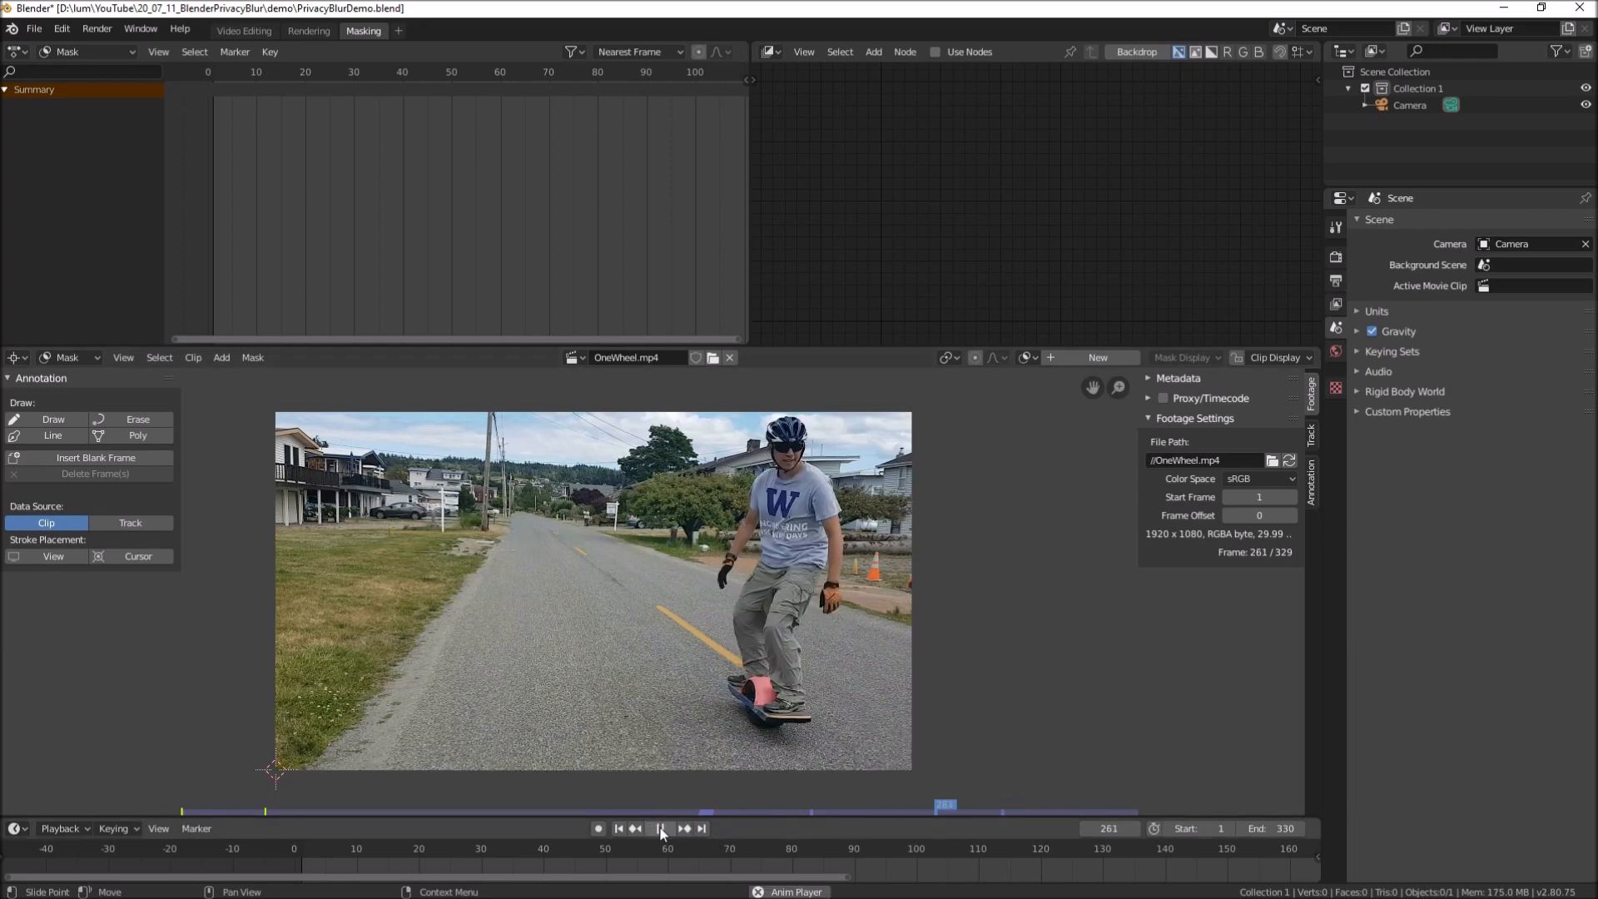
pyautogui.click(660, 829)
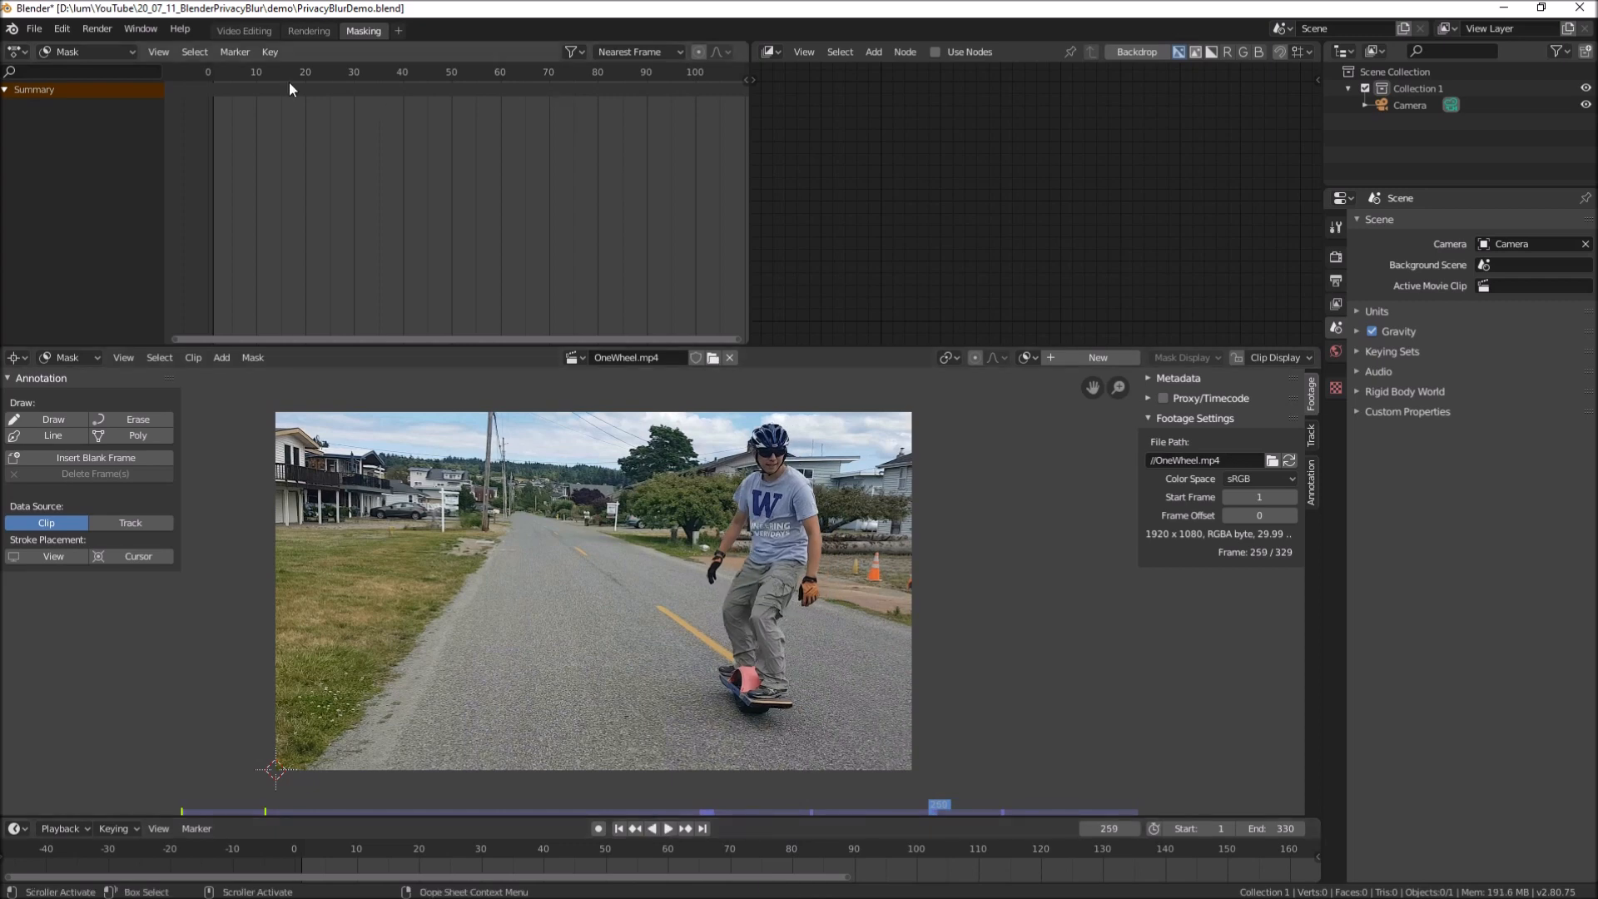
# Move the playhead back to frame 2 in the Video Editing workspace and return to the Masking workspace
pyautogui.click(245, 32)
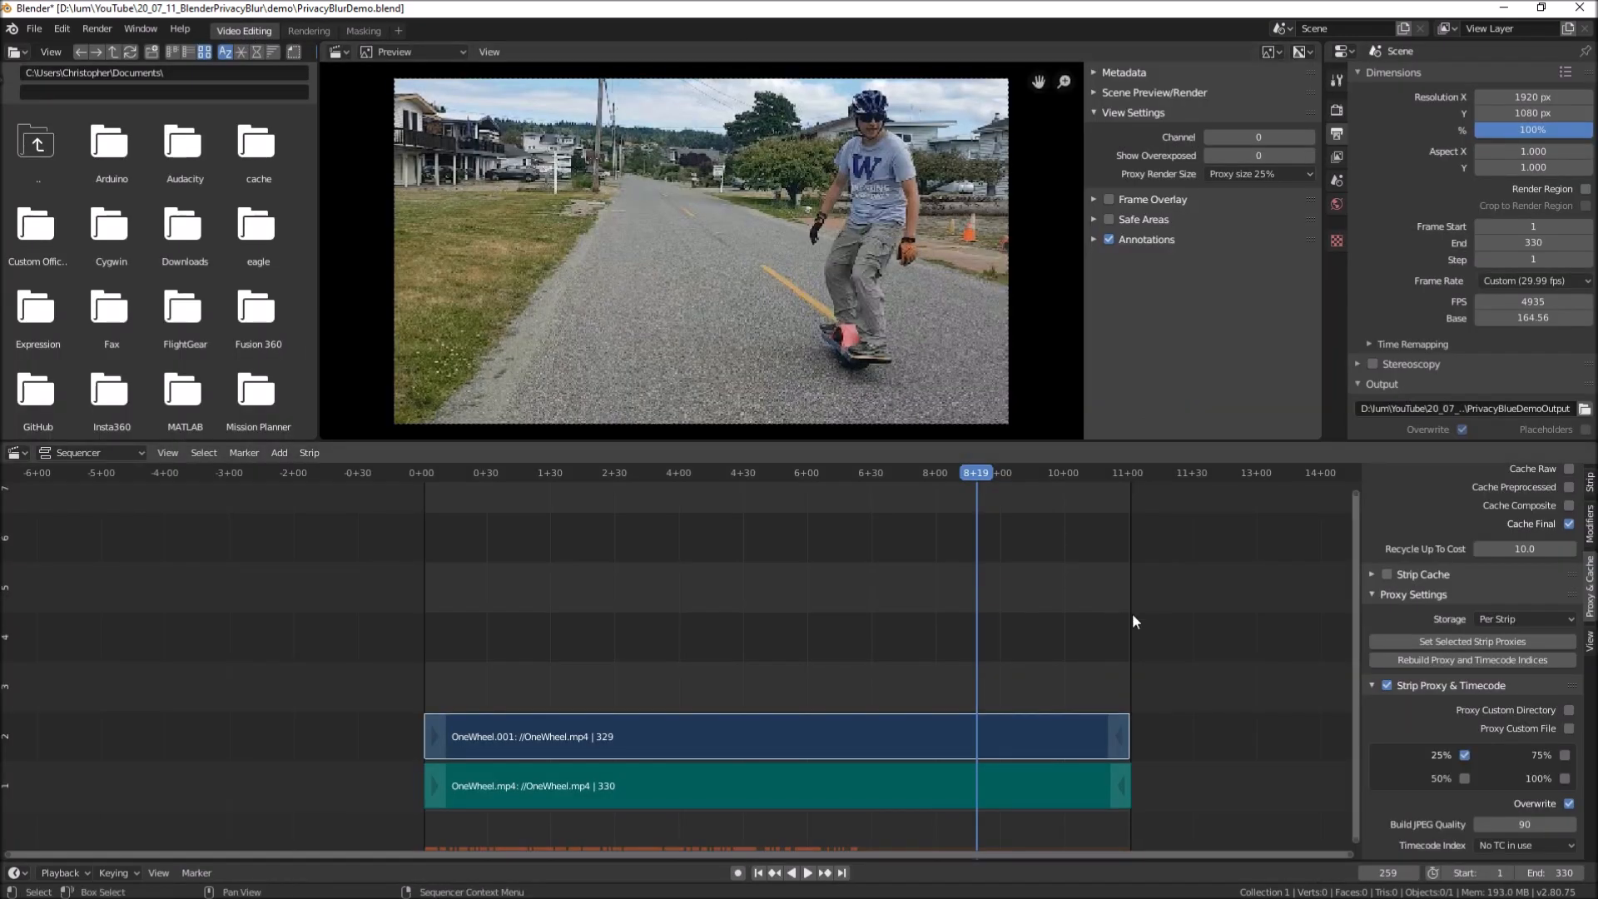
pyautogui.moveTo(980, 474); pyautogui.dragTo(383, 528)
pyautogui.click(428, 481)
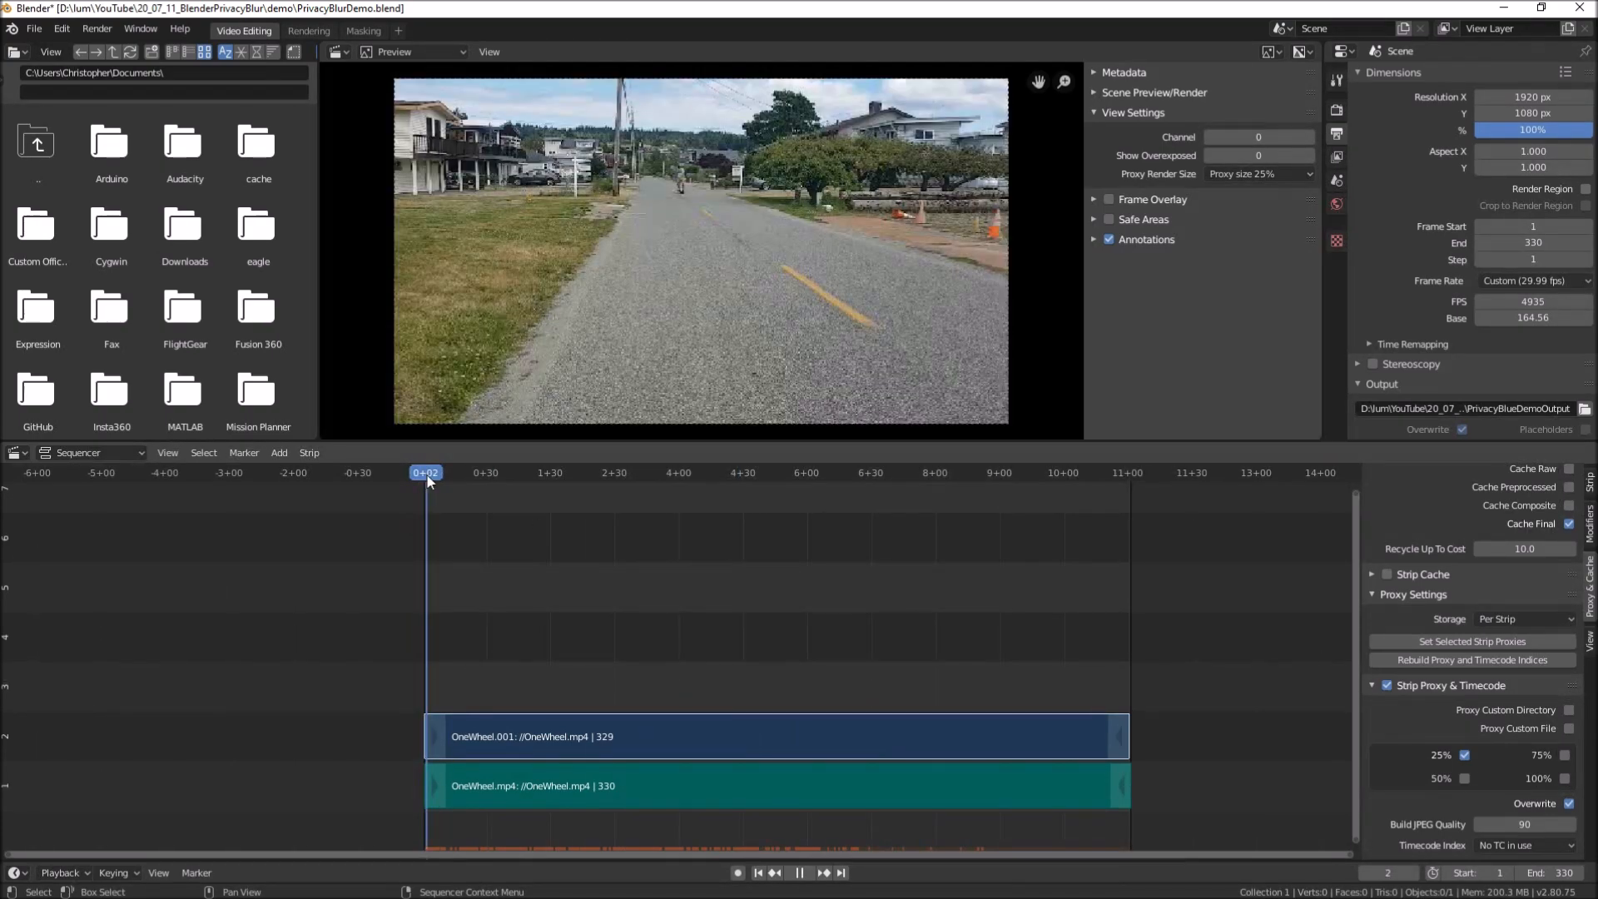
pyautogui.press('space')
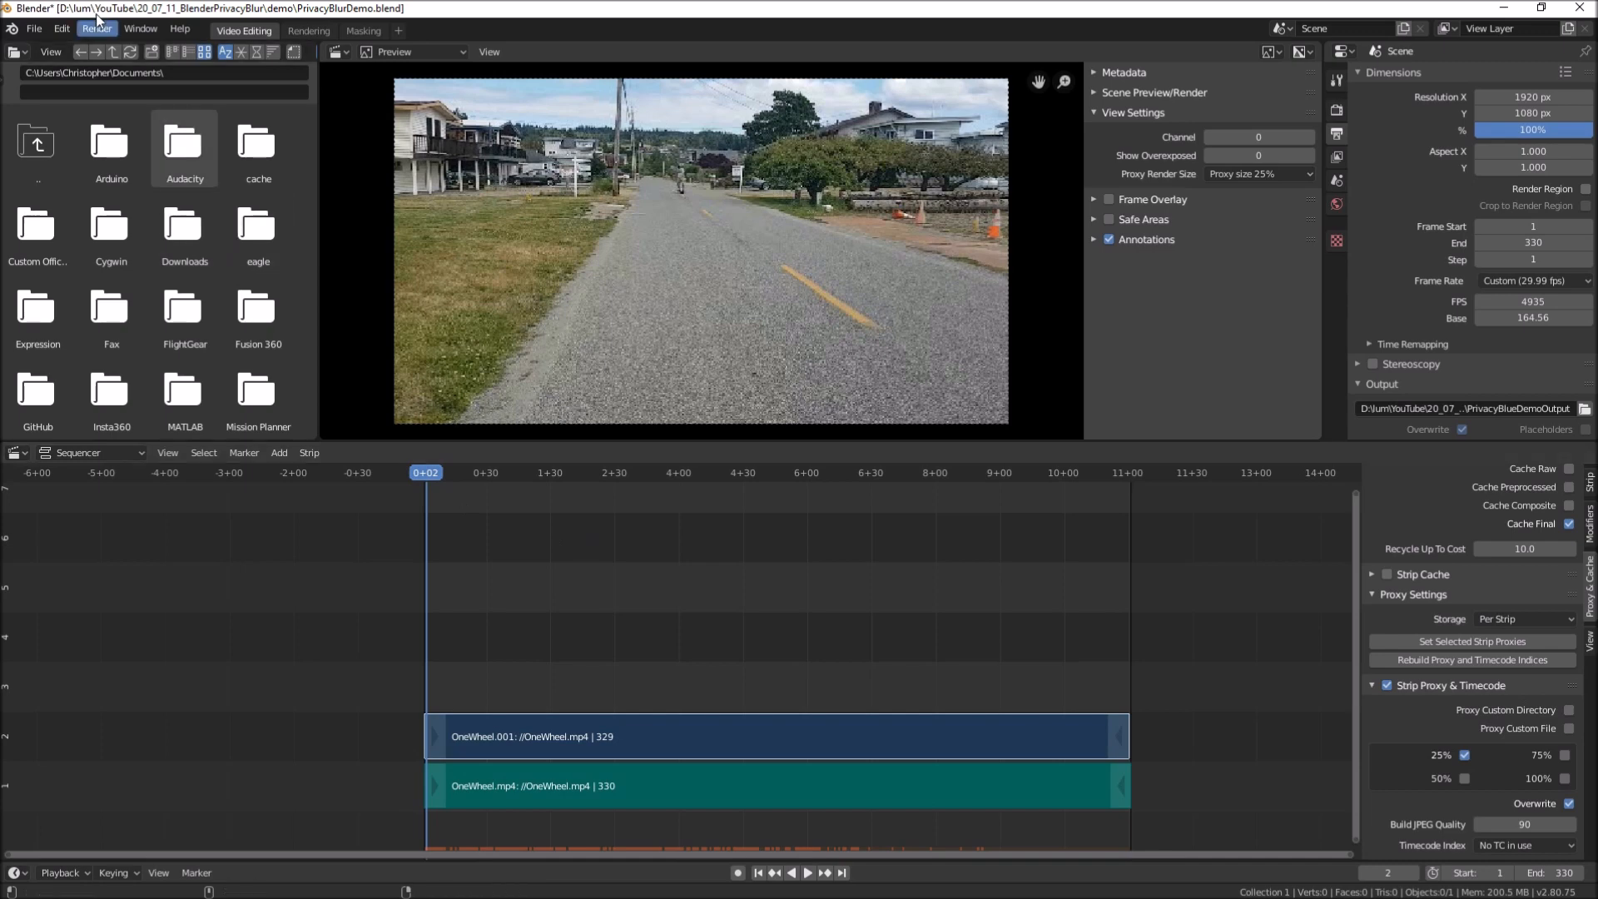
pyautogui.click(363, 31)
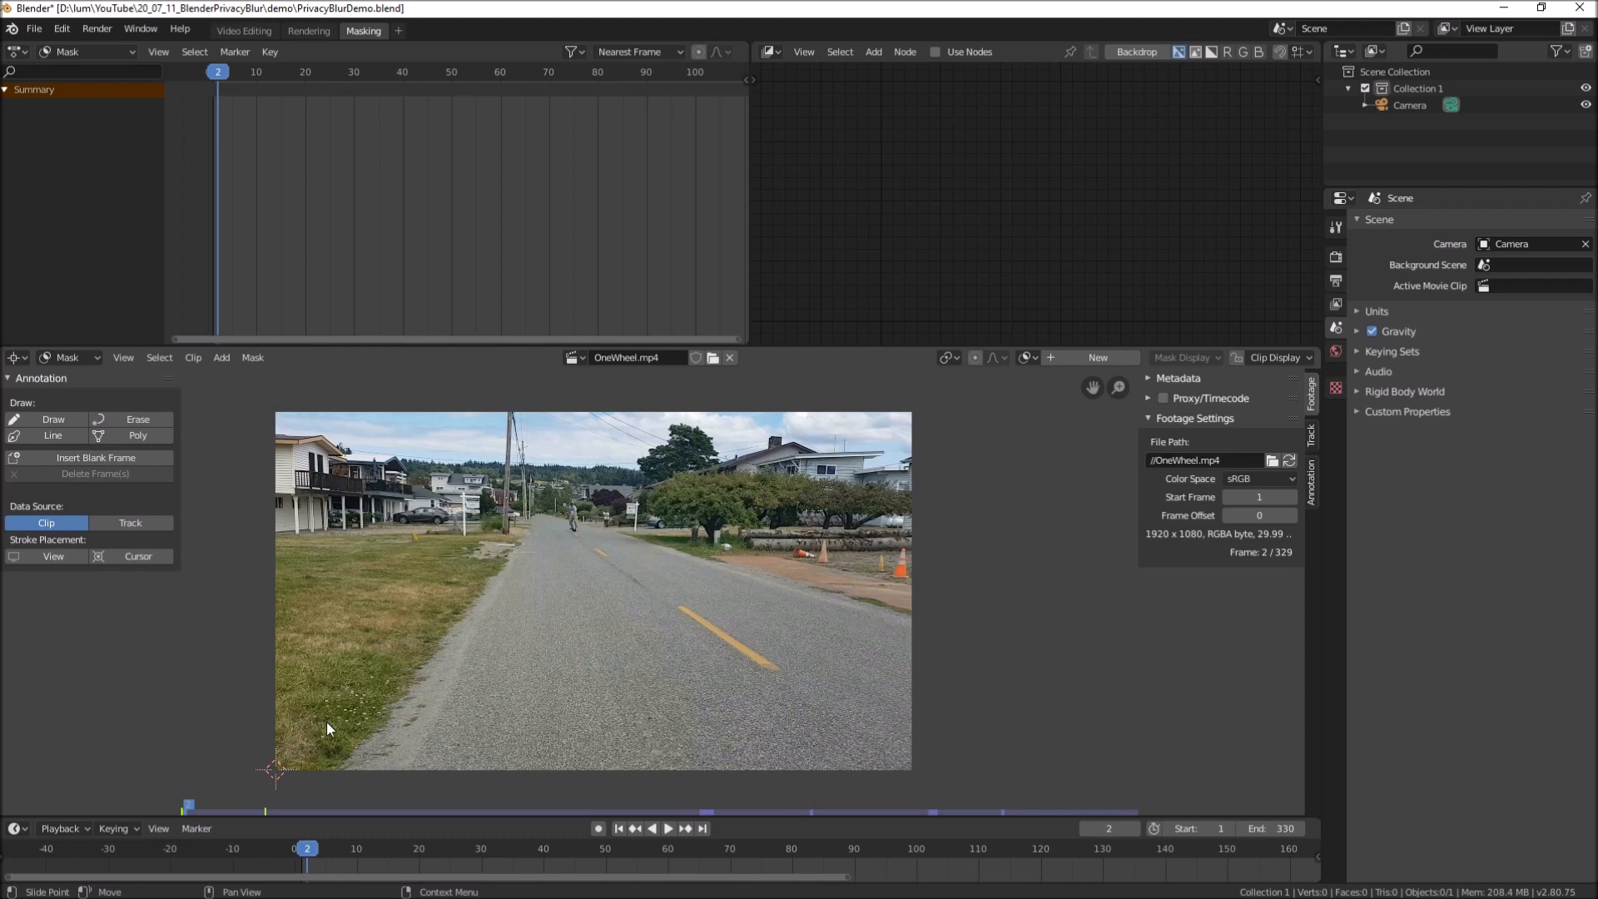
# Create a new mask for the clip and name it PrivacyBlur
pyautogui.click(1079, 359)
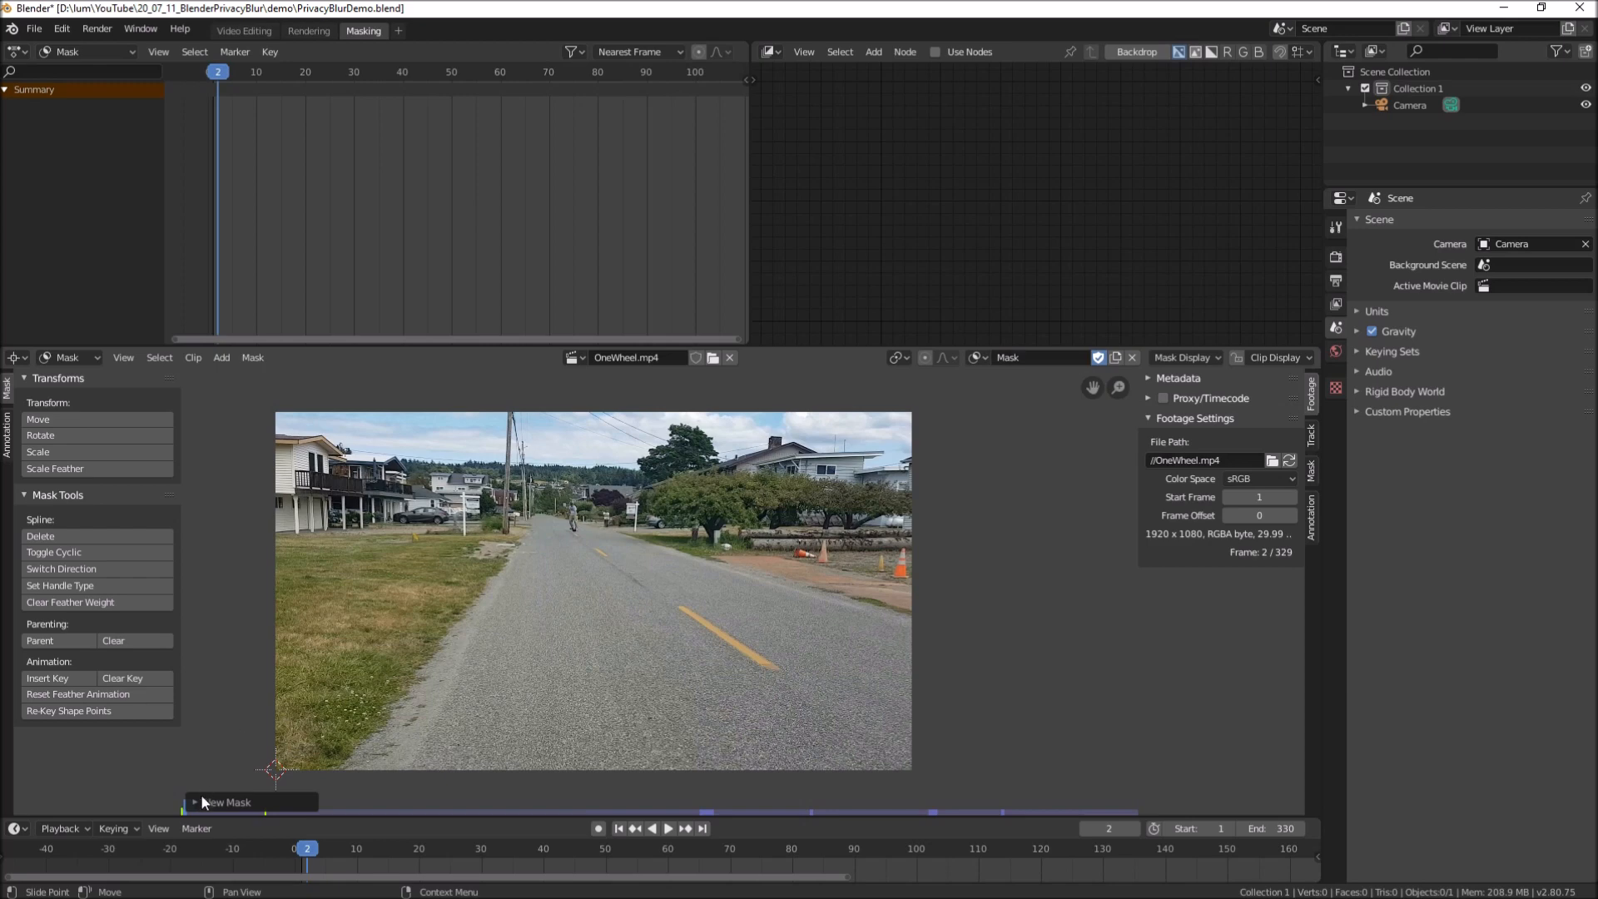
pyautogui.click(248, 801)
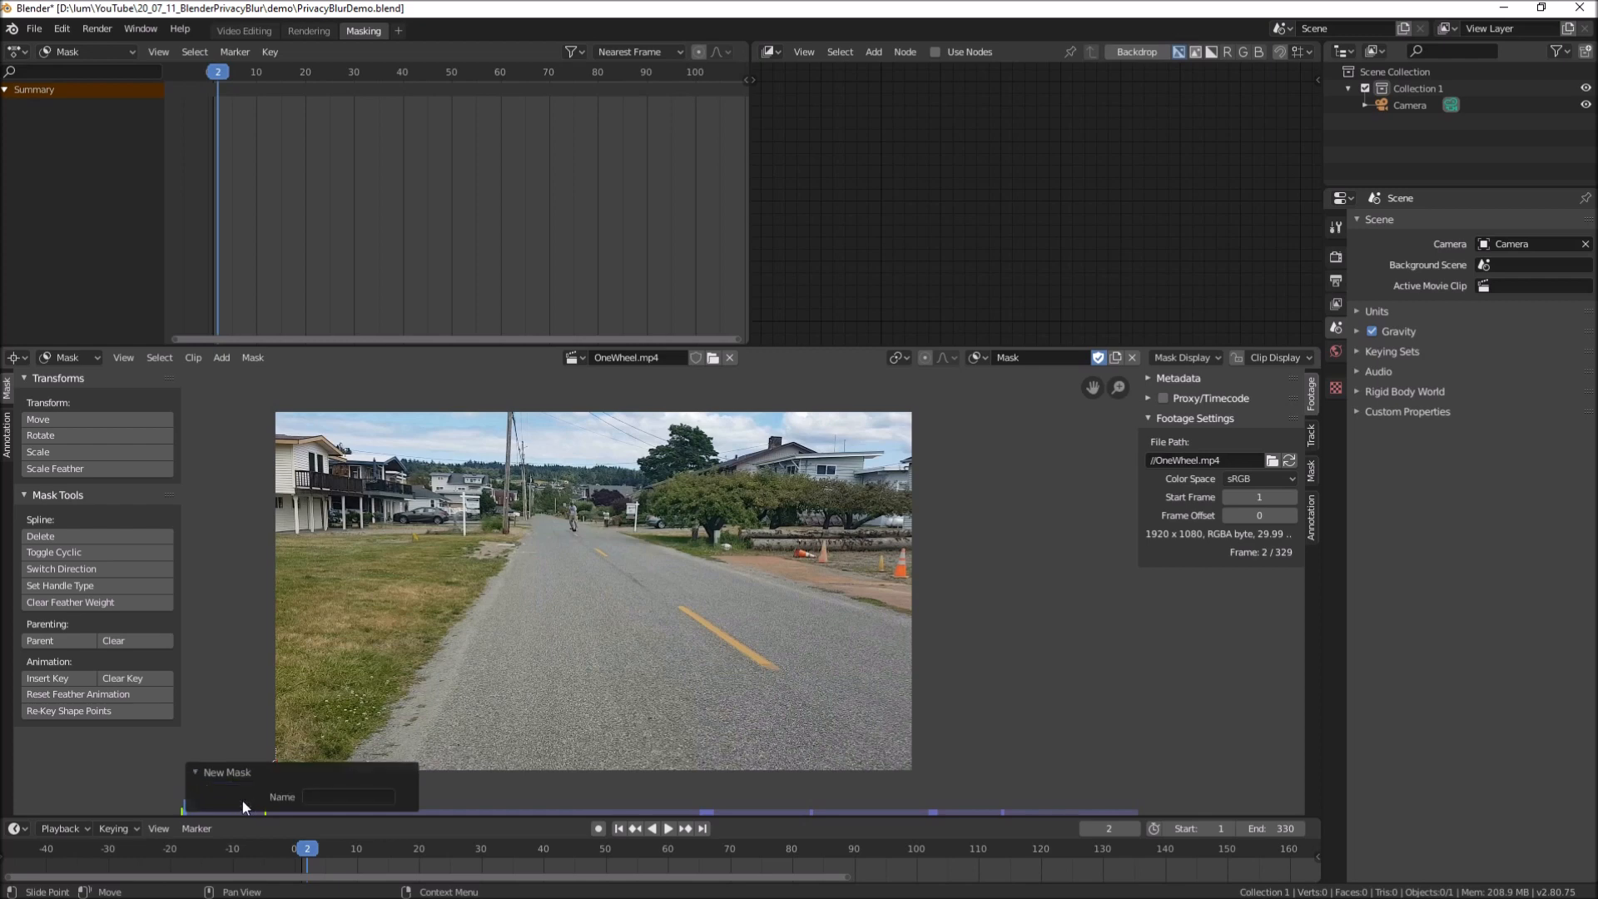
pyautogui.click(327, 797)
pyautogui.write('PrivacyBlur')
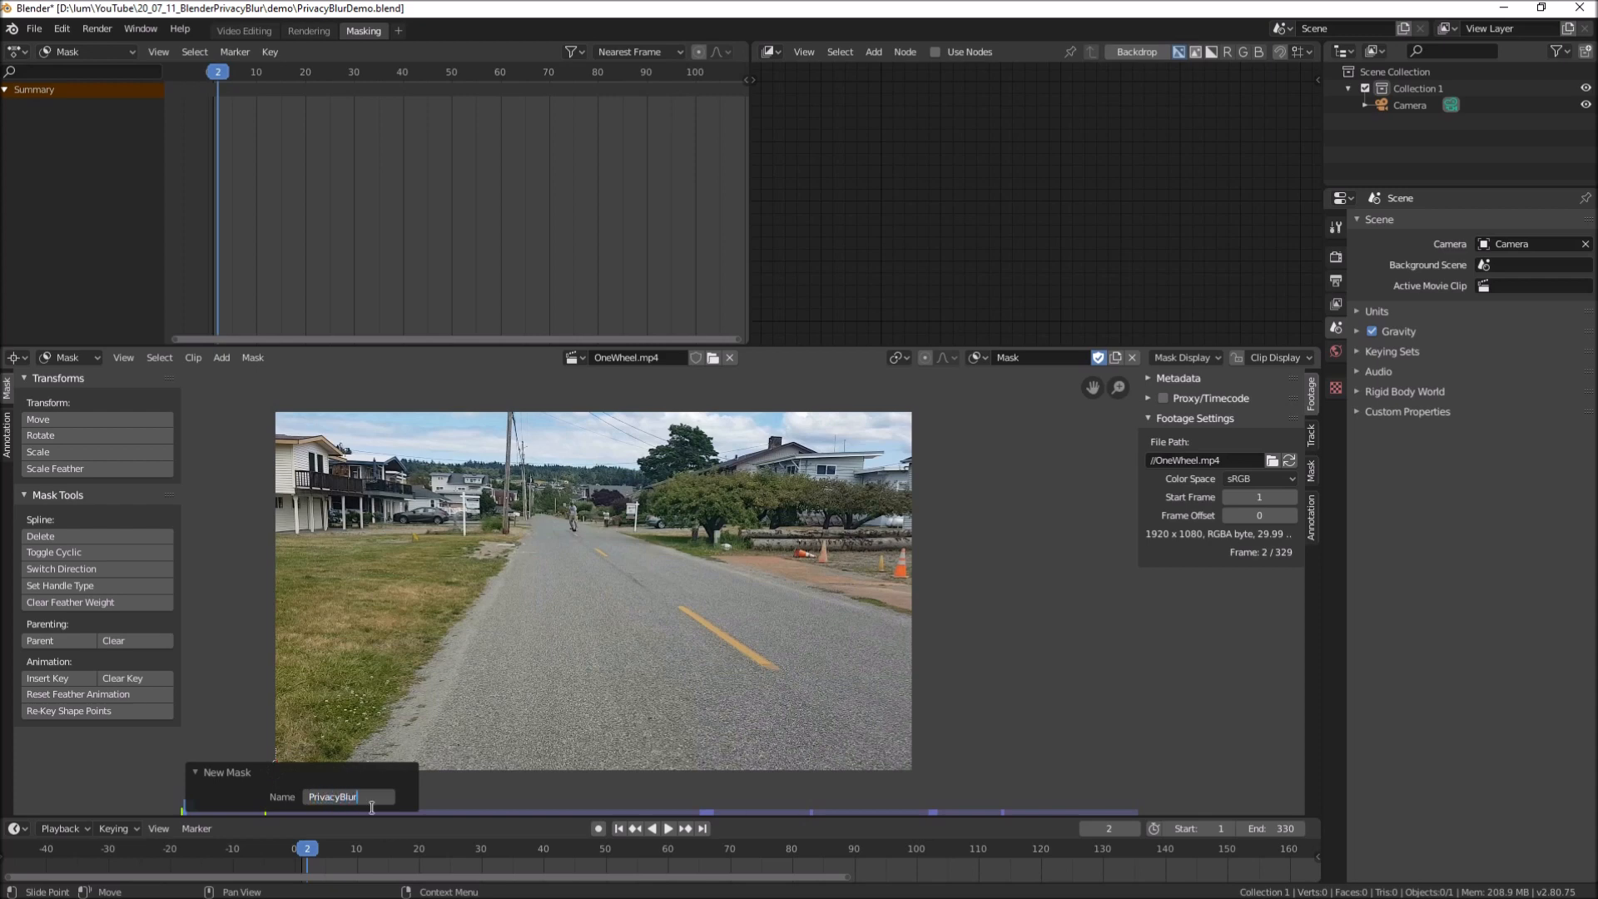
pyautogui.press('Return')
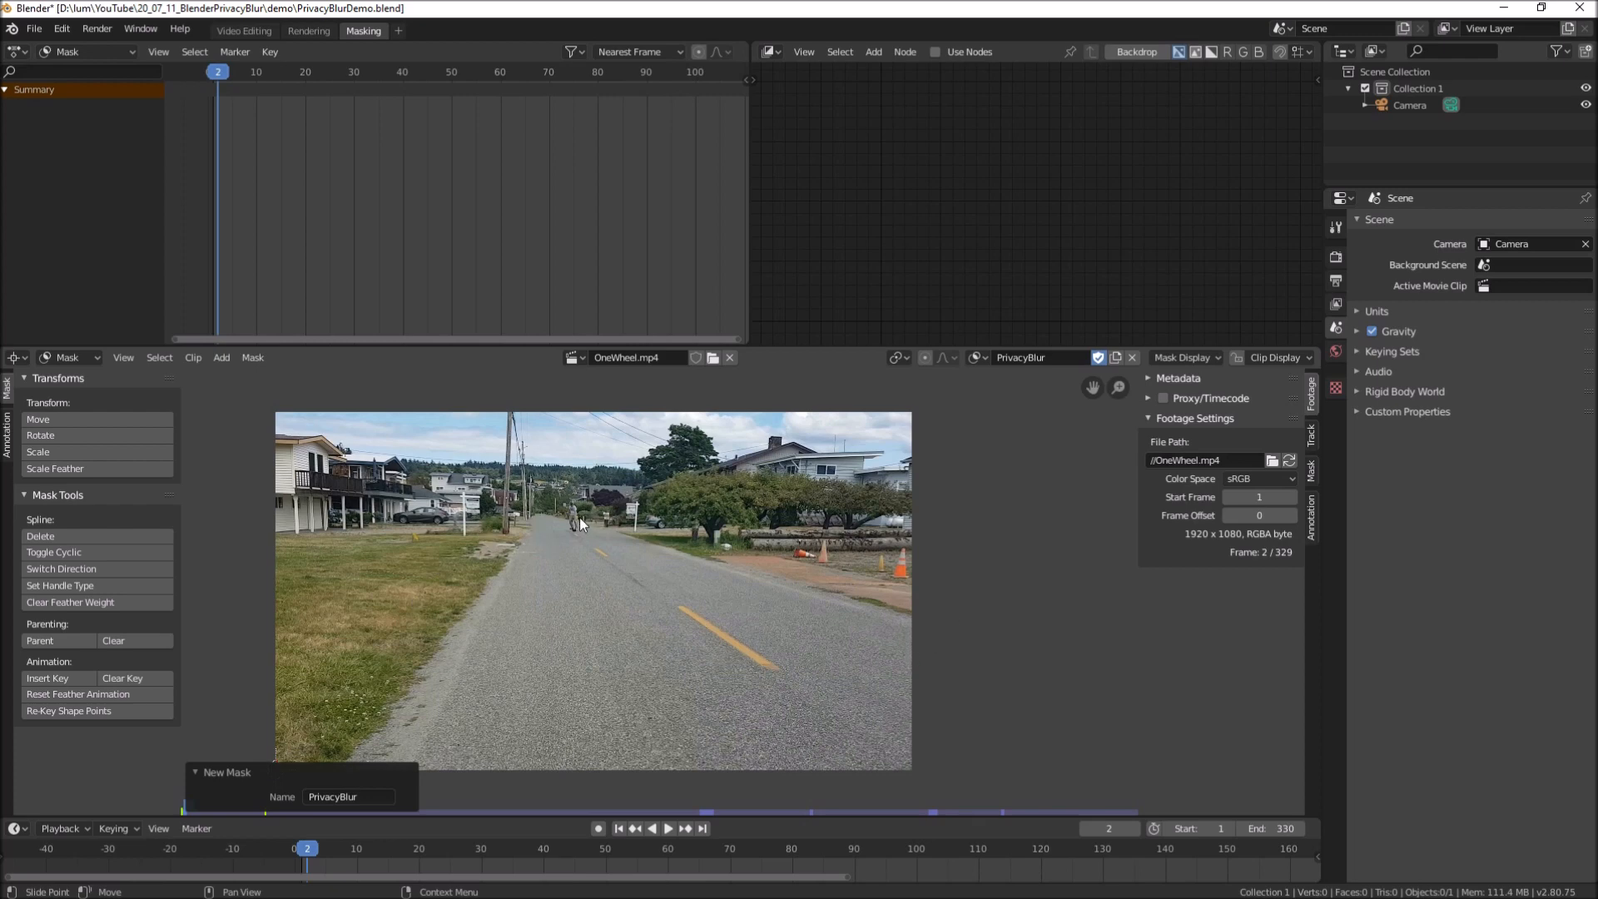
# Outline the distant rider's head and upper body with mask spline points at frame 2
pyautogui.scroll(5, 555, 502)
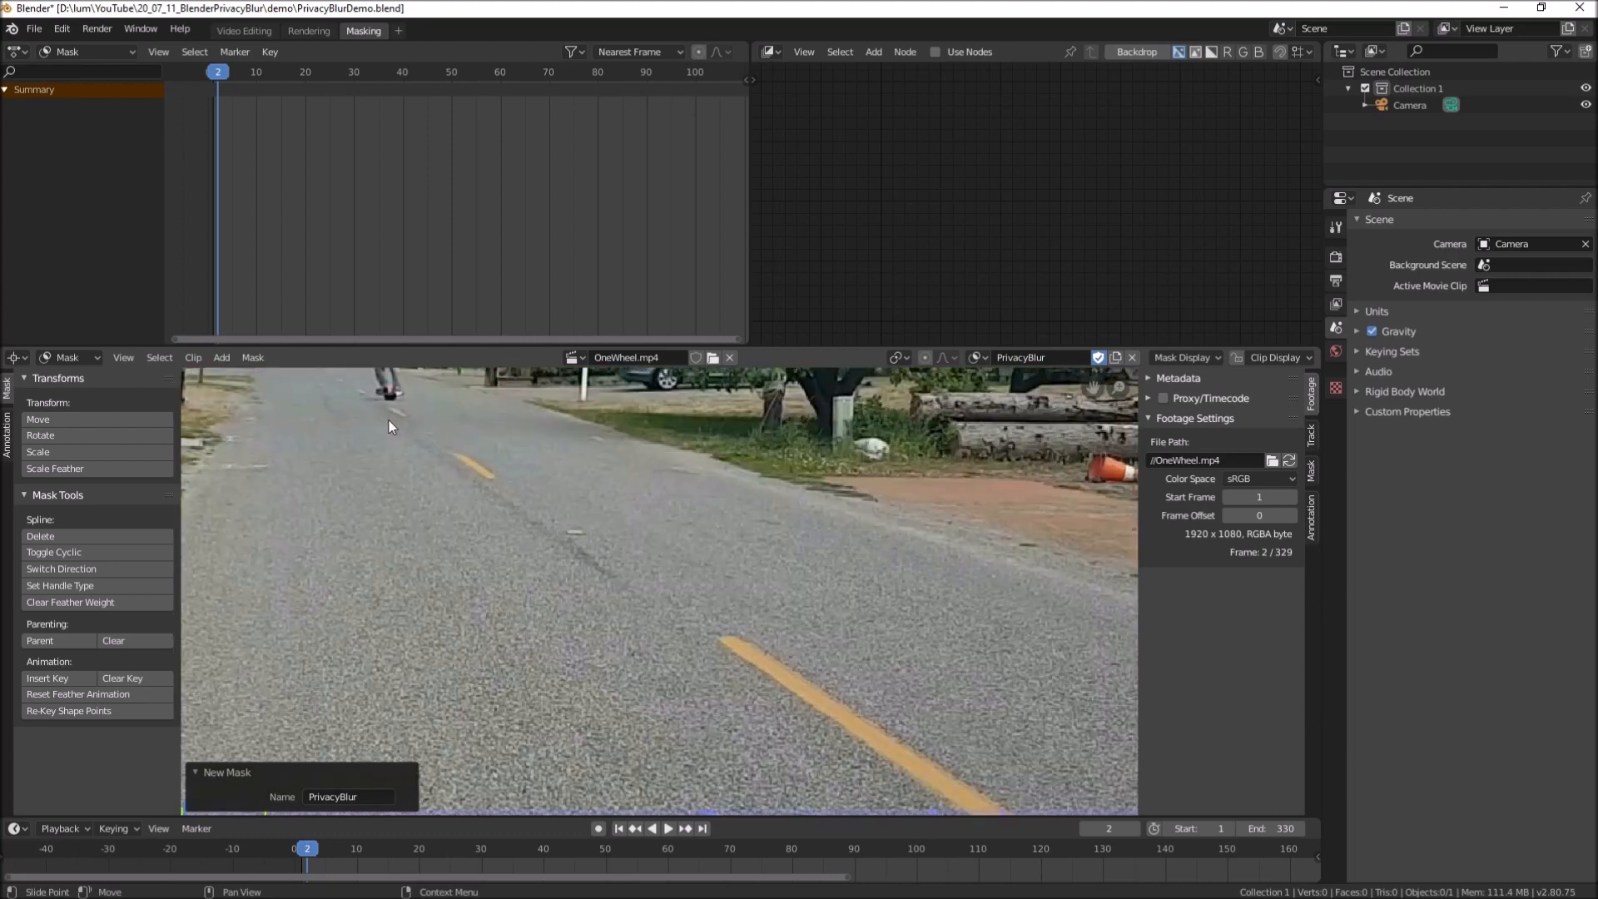
pyautogui.scroll(2, 387, 486)
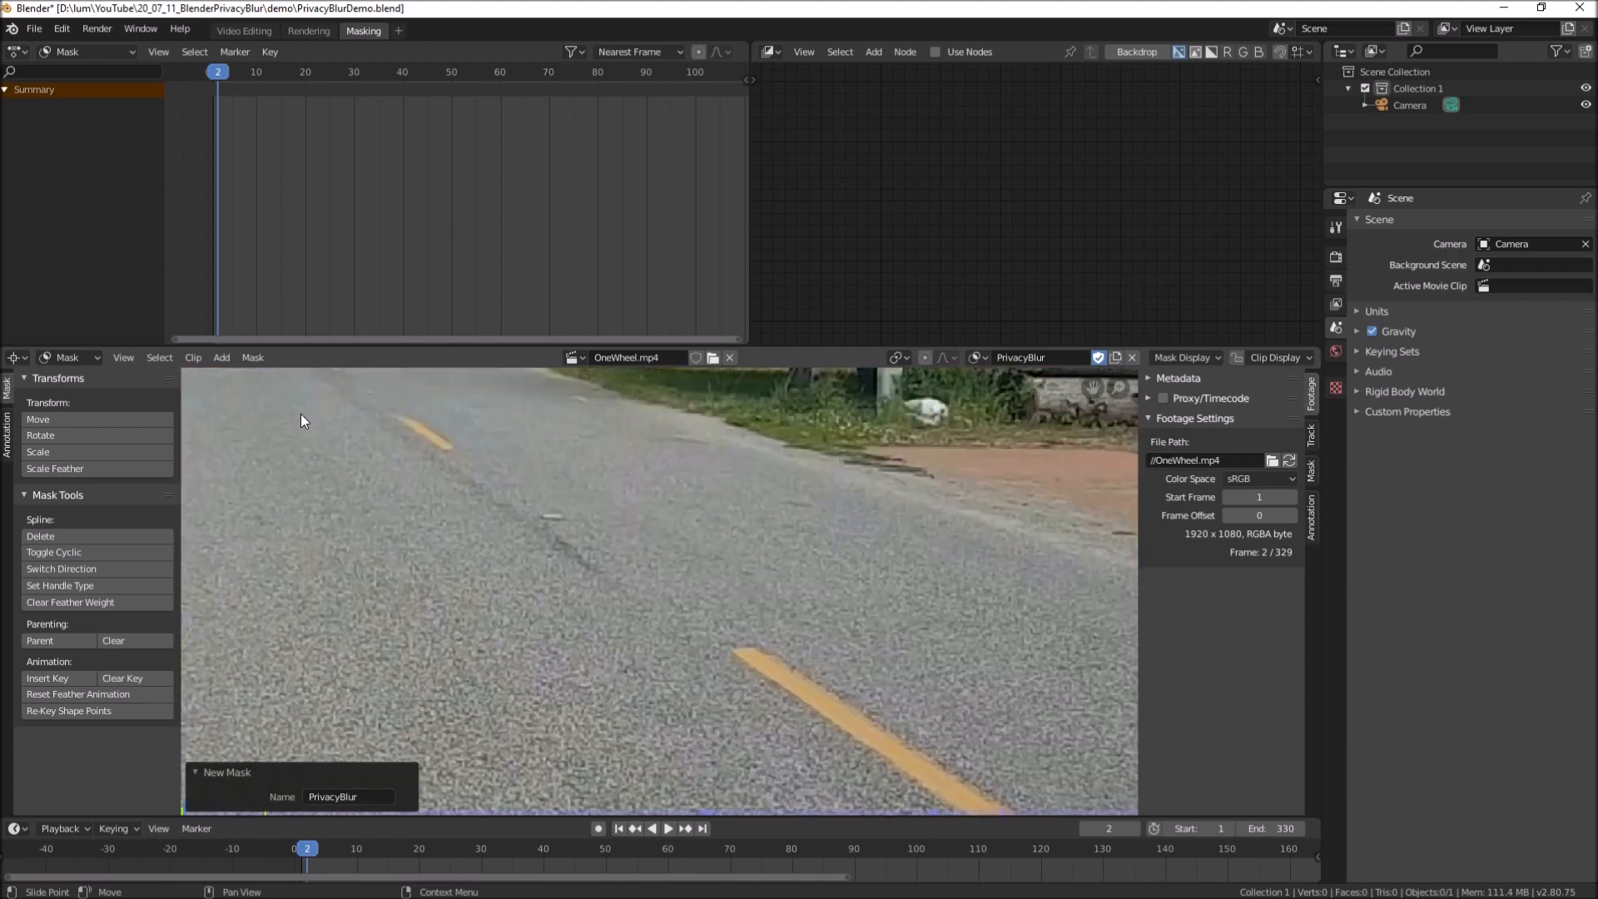
pyautogui.scroll(-6, 605, 726)
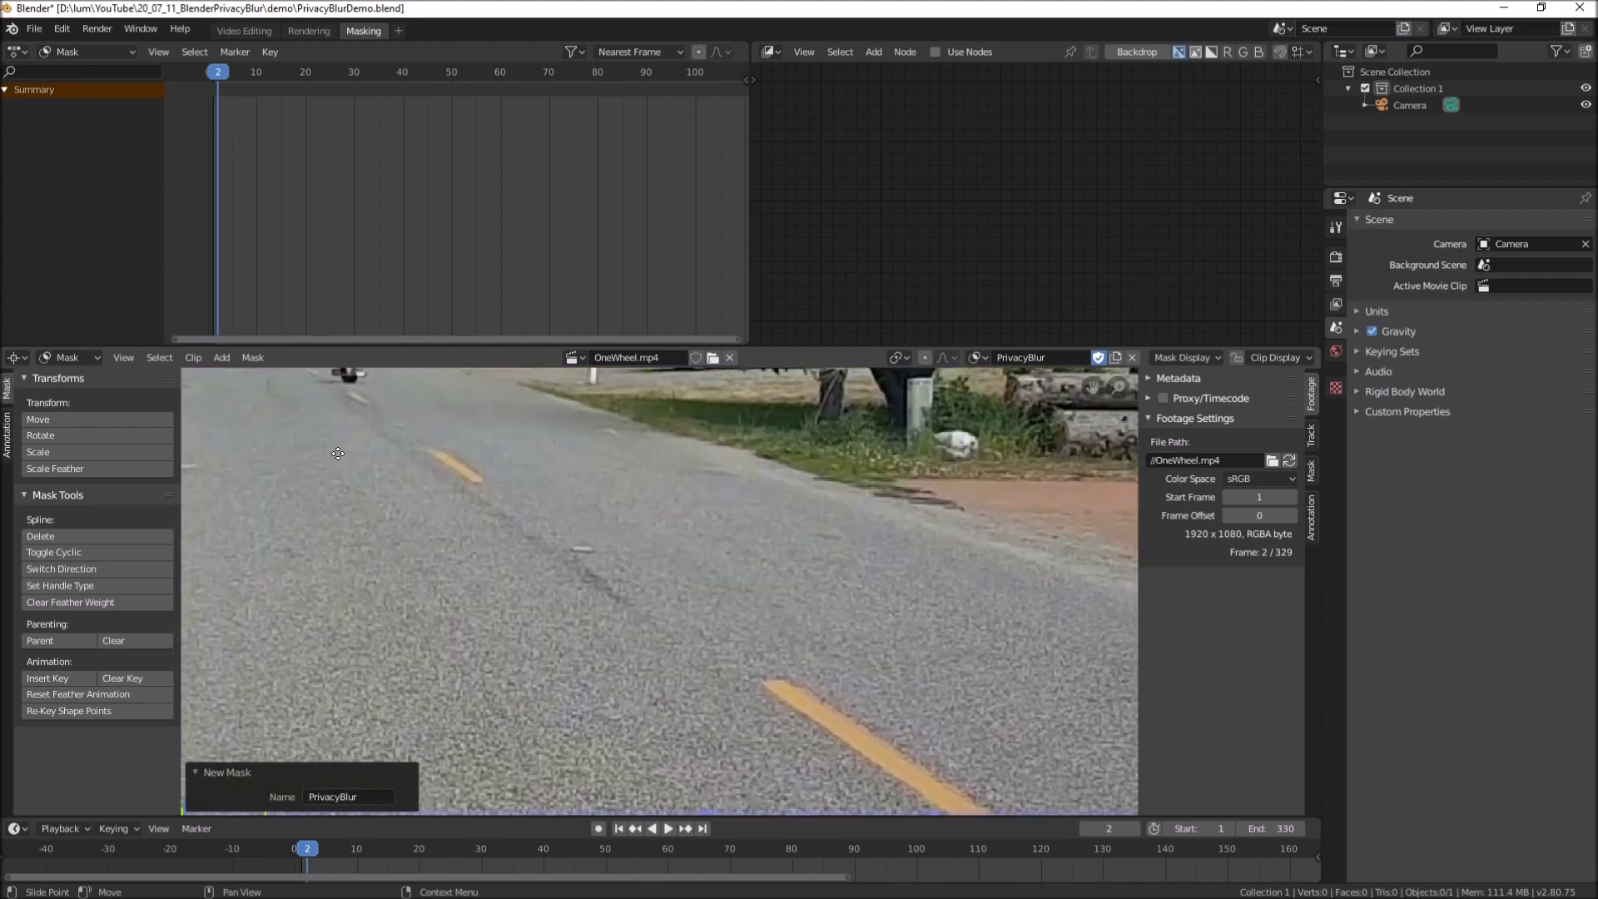
pyautogui.scroll(1, 605, 726)
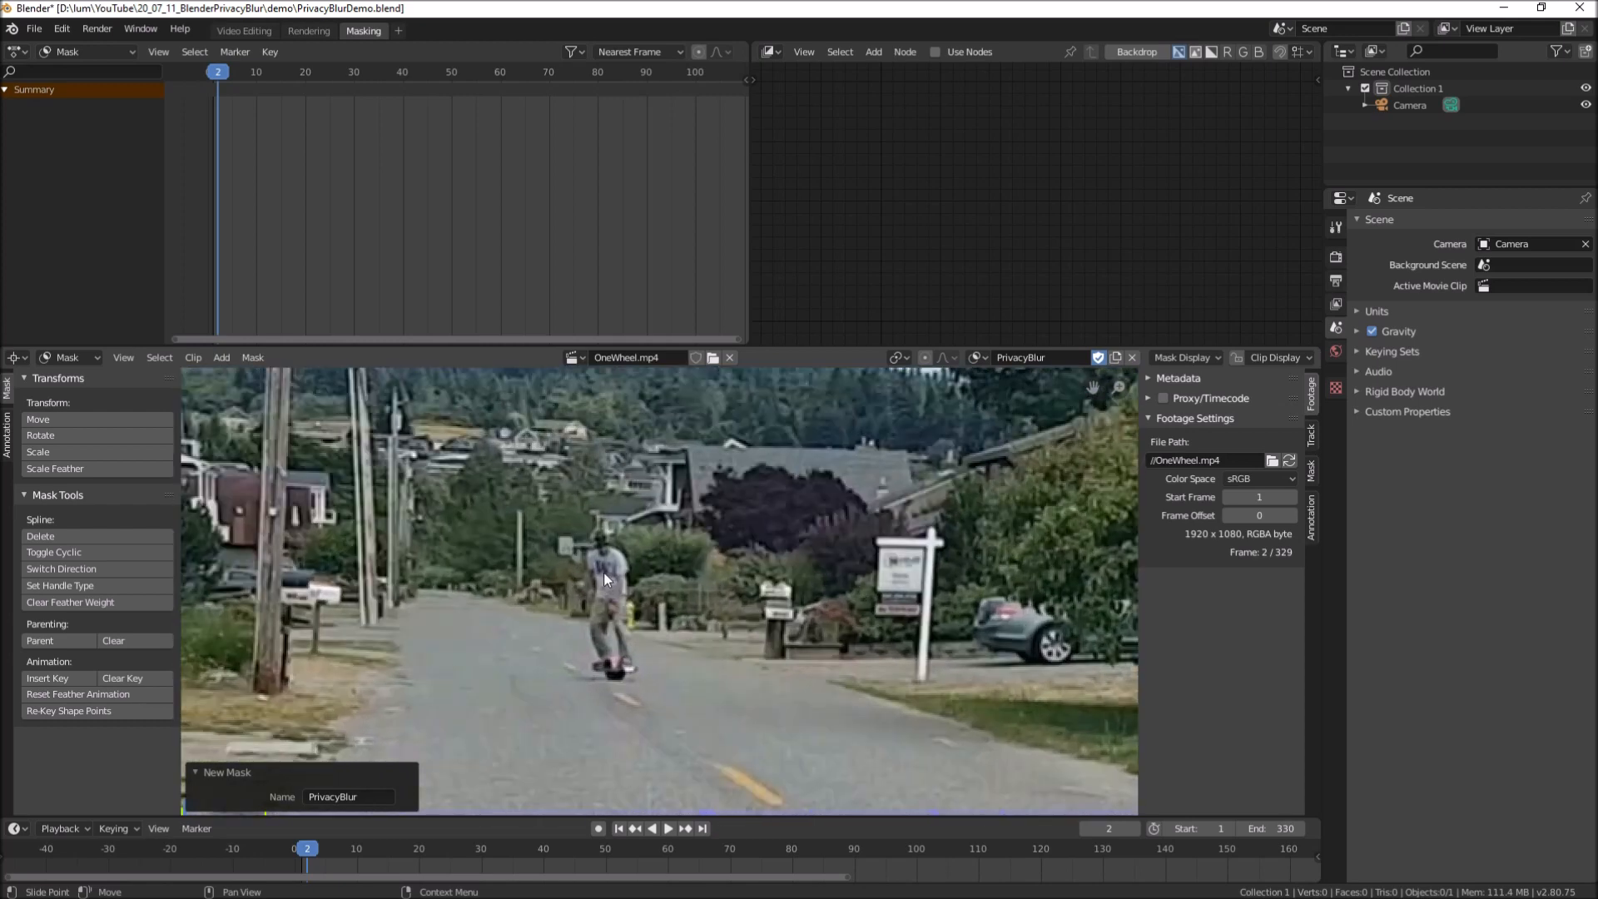
pyautogui.scroll(1, 616, 578)
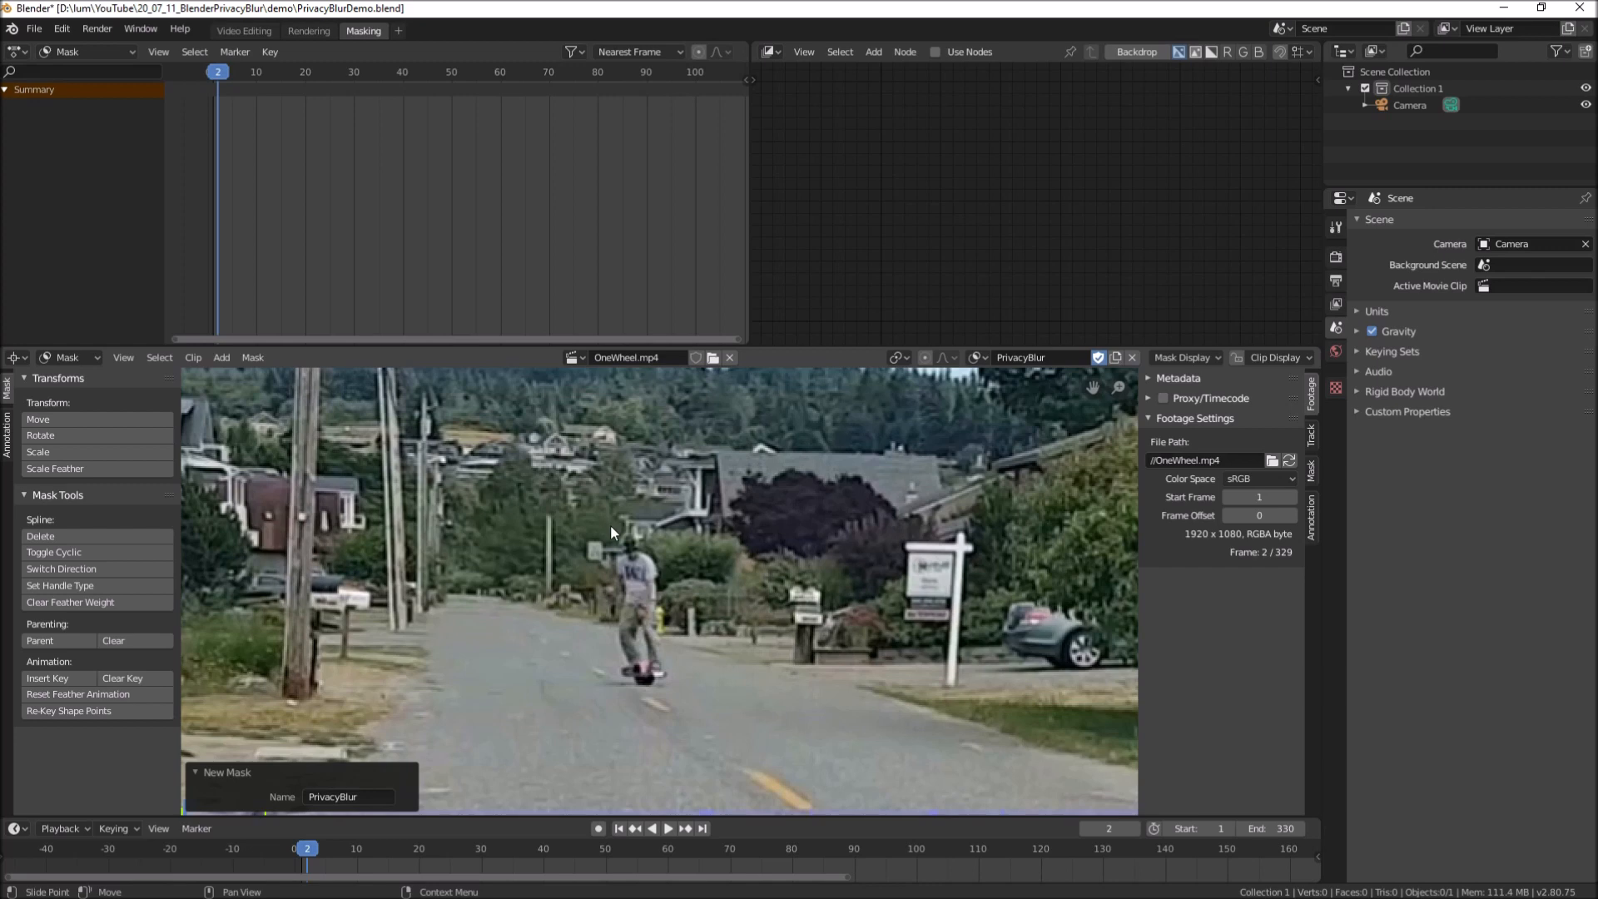
pyautogui.press('ctrl')
pyautogui.keyDown('ctrl'); pyautogui.click(615, 527); pyautogui.keyUp('ctrl')
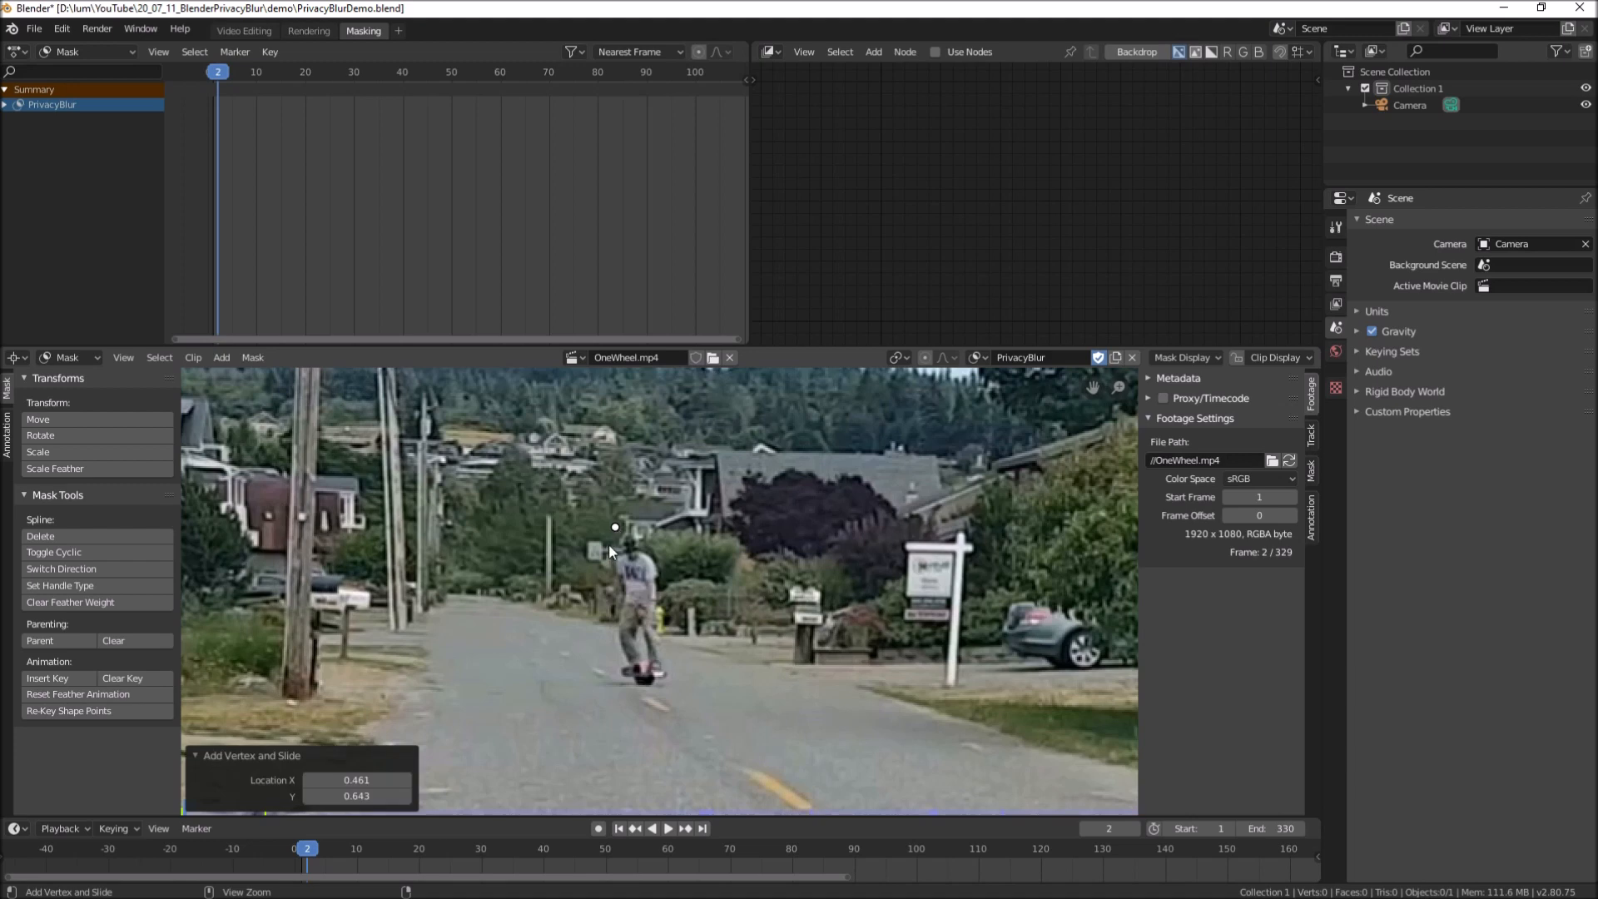
pyautogui.keyDown('ctrl'); pyautogui.click(612, 538); pyautogui.keyUp('ctrl')
pyautogui.keyDown('ctrl'); pyautogui.click(650, 584); pyautogui.keyUp('ctrl')
pyautogui.keyDown('ctrl'); pyautogui.click(652, 547); pyautogui.keyUp('ctrl')
pyautogui.keyDown('ctrl'); pyautogui.click(644, 524); pyautogui.keyUp('ctrl')
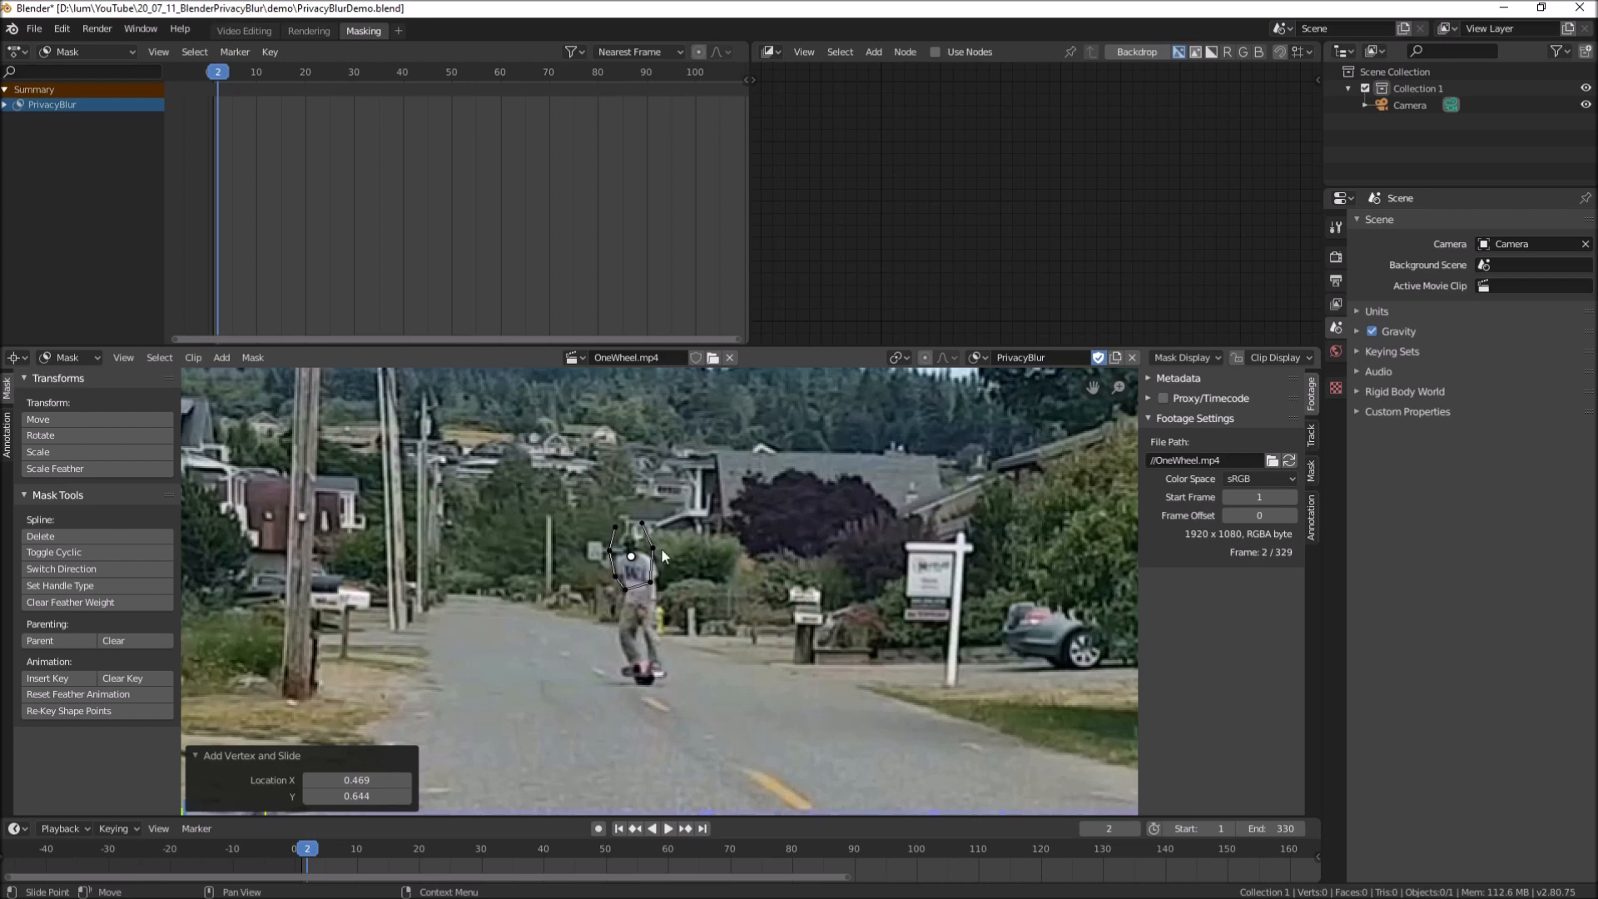
pyautogui.moveTo(650, 584); pyautogui.dragTo(608, 575)
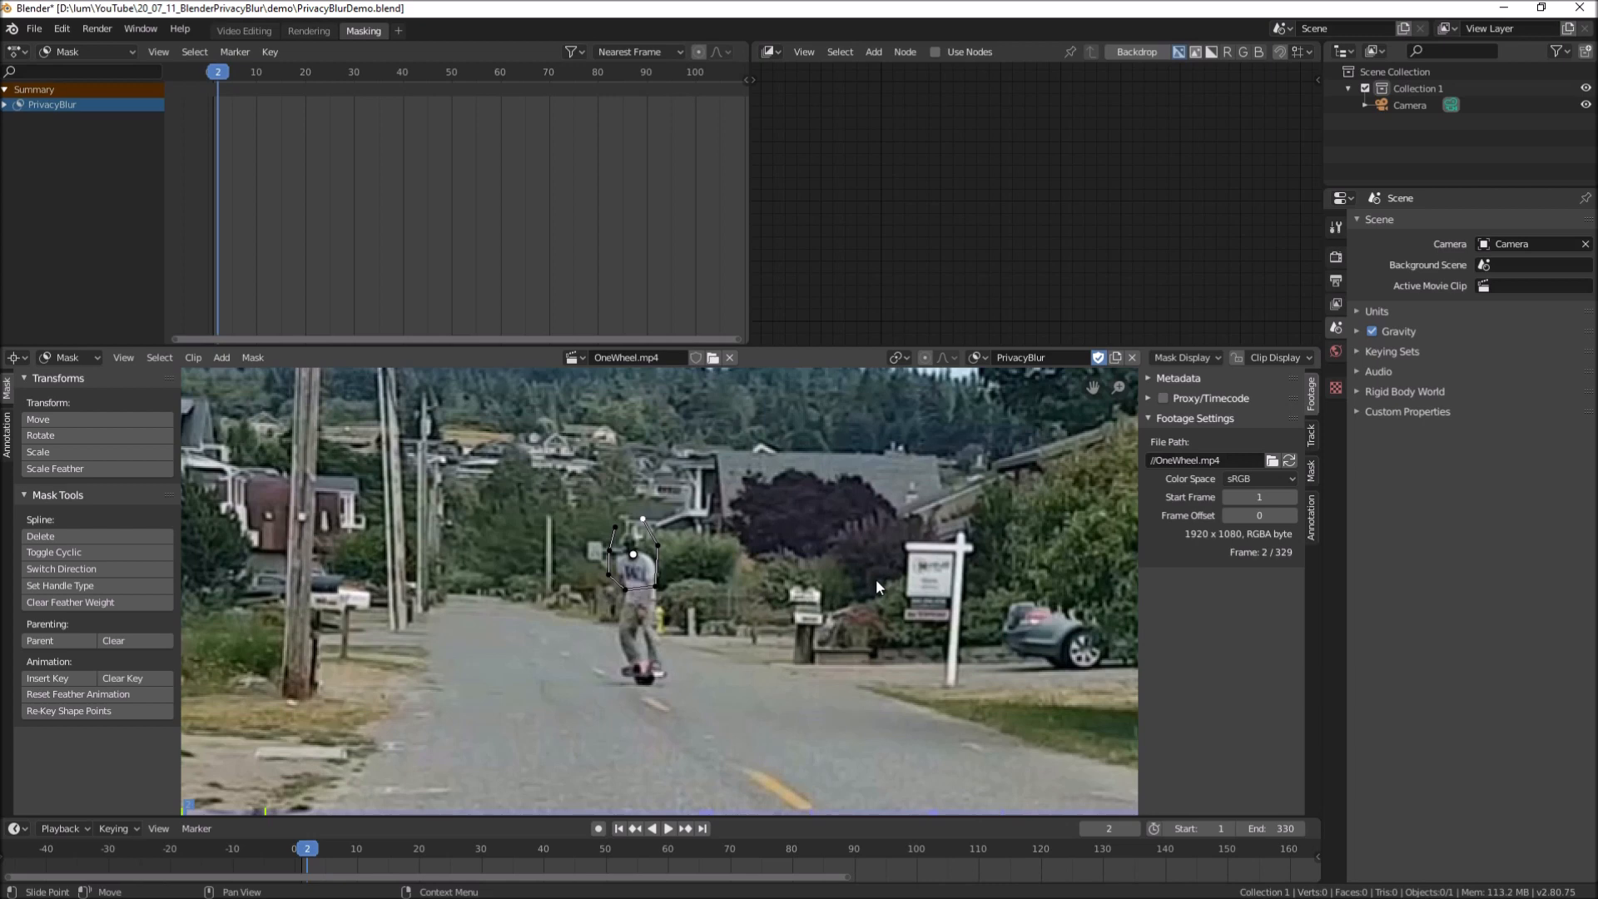
# Enable auto keying and key the mask shape at frame 2, refining its points around the rider's head
pyautogui.click(598, 829)
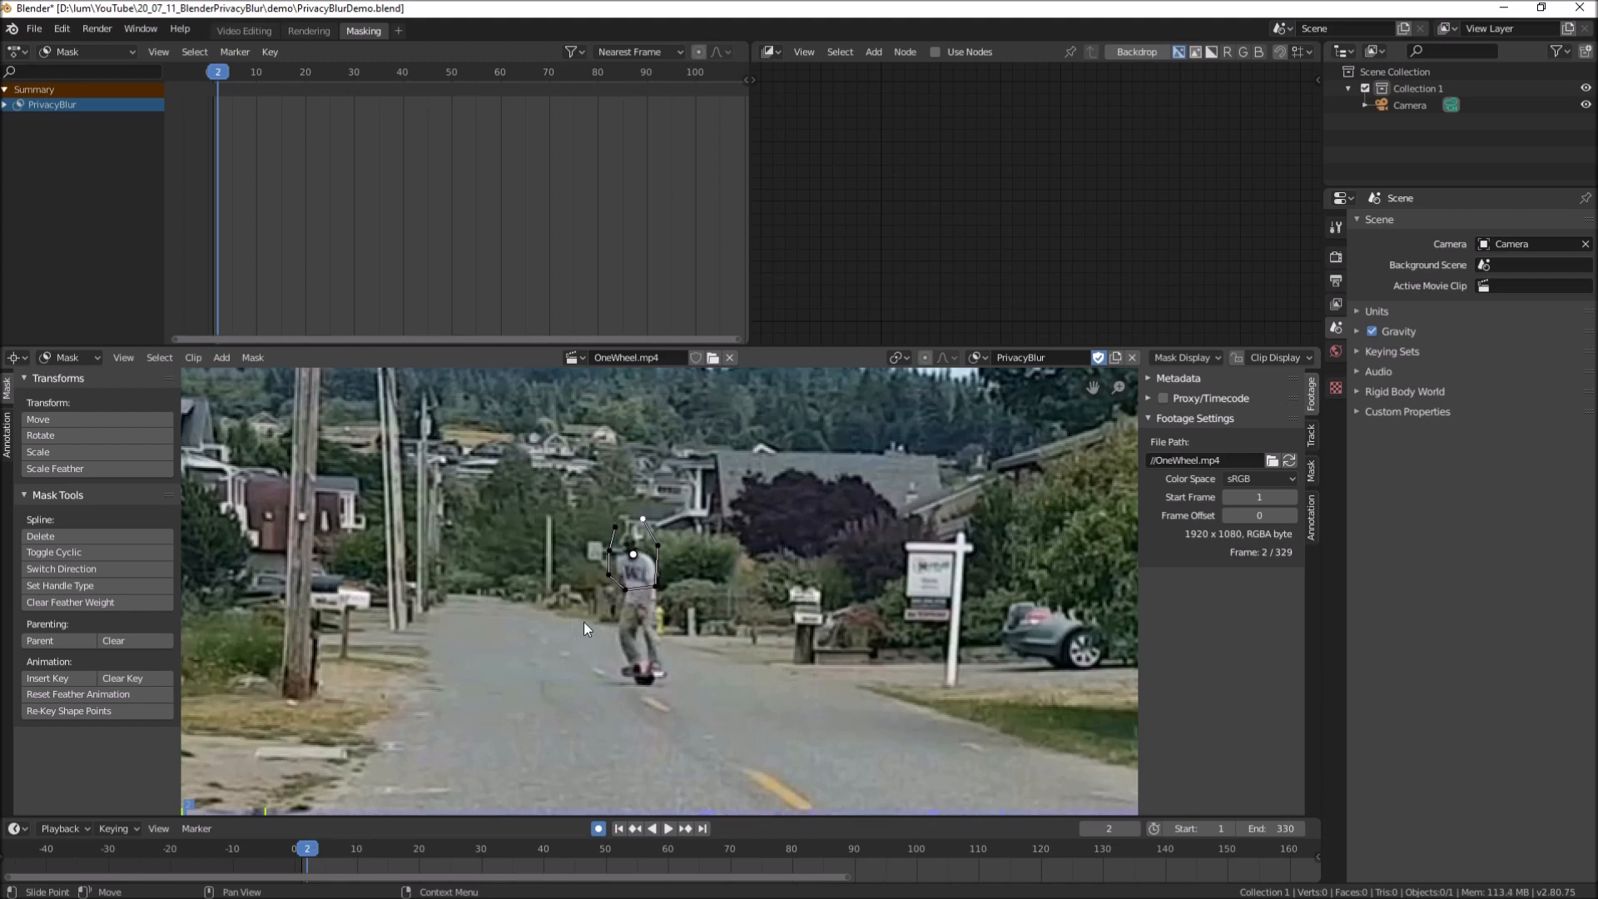
pyautogui.press('i')
pyautogui.moveTo(638, 522); pyautogui.dragTo(646, 517)
pyautogui.click(659, 546)
pyautogui.click(655, 588)
pyautogui.click(624, 590)
# Advance the clip to frame 24 and try to move the whole mask onto the rider
pyautogui.click(668, 829)
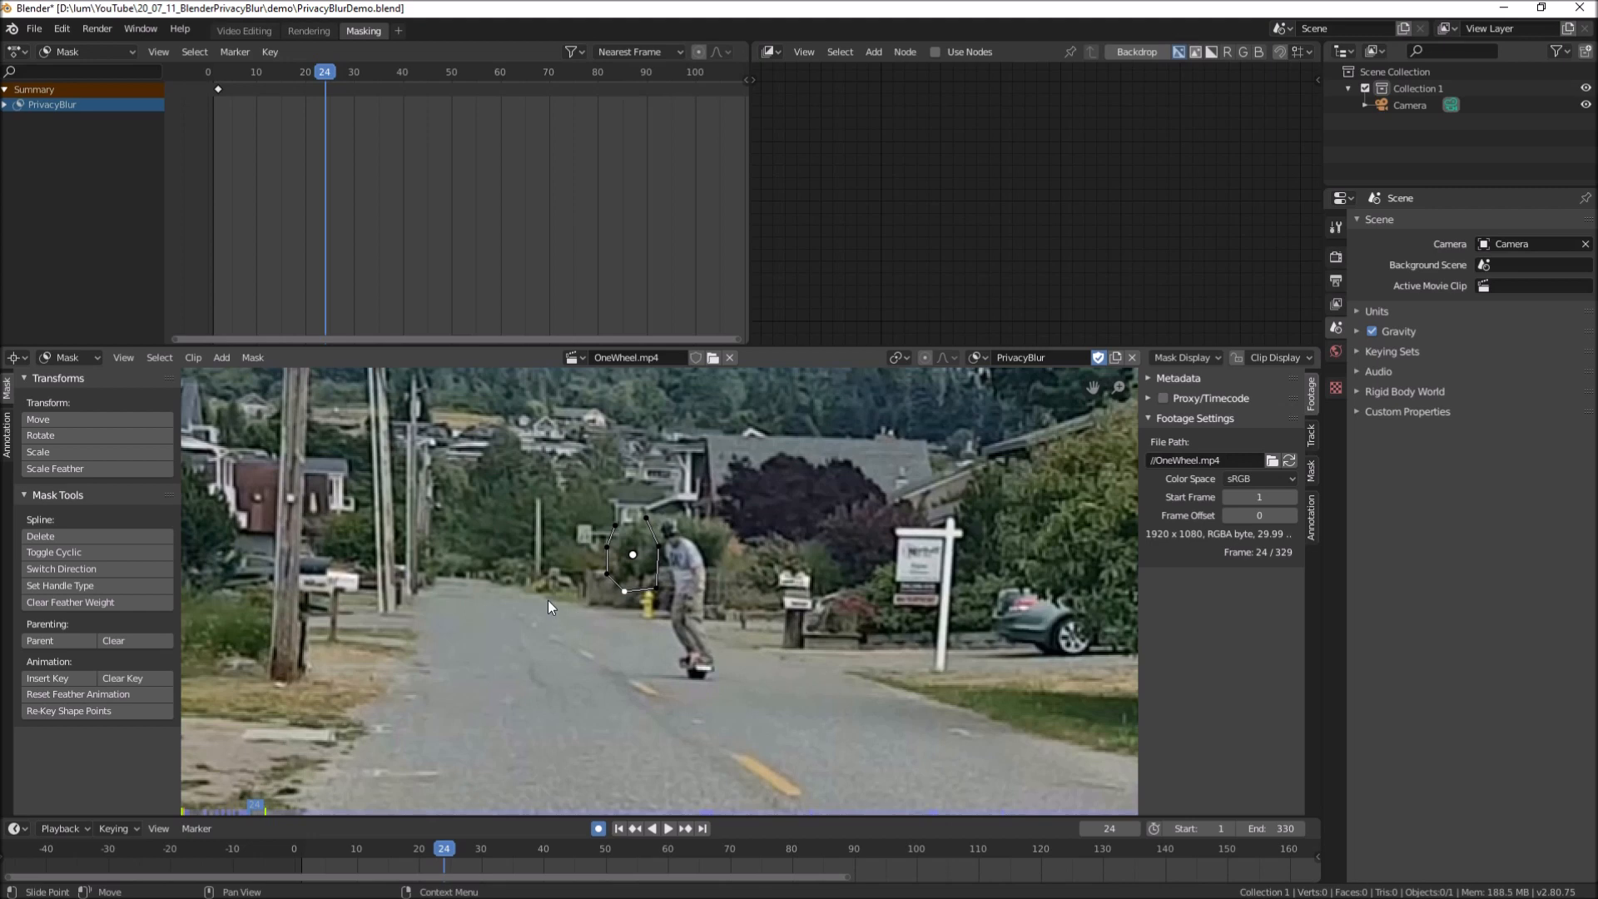
pyautogui.click(561, 566)
pyautogui.press('a')
pyautogui.press('g')
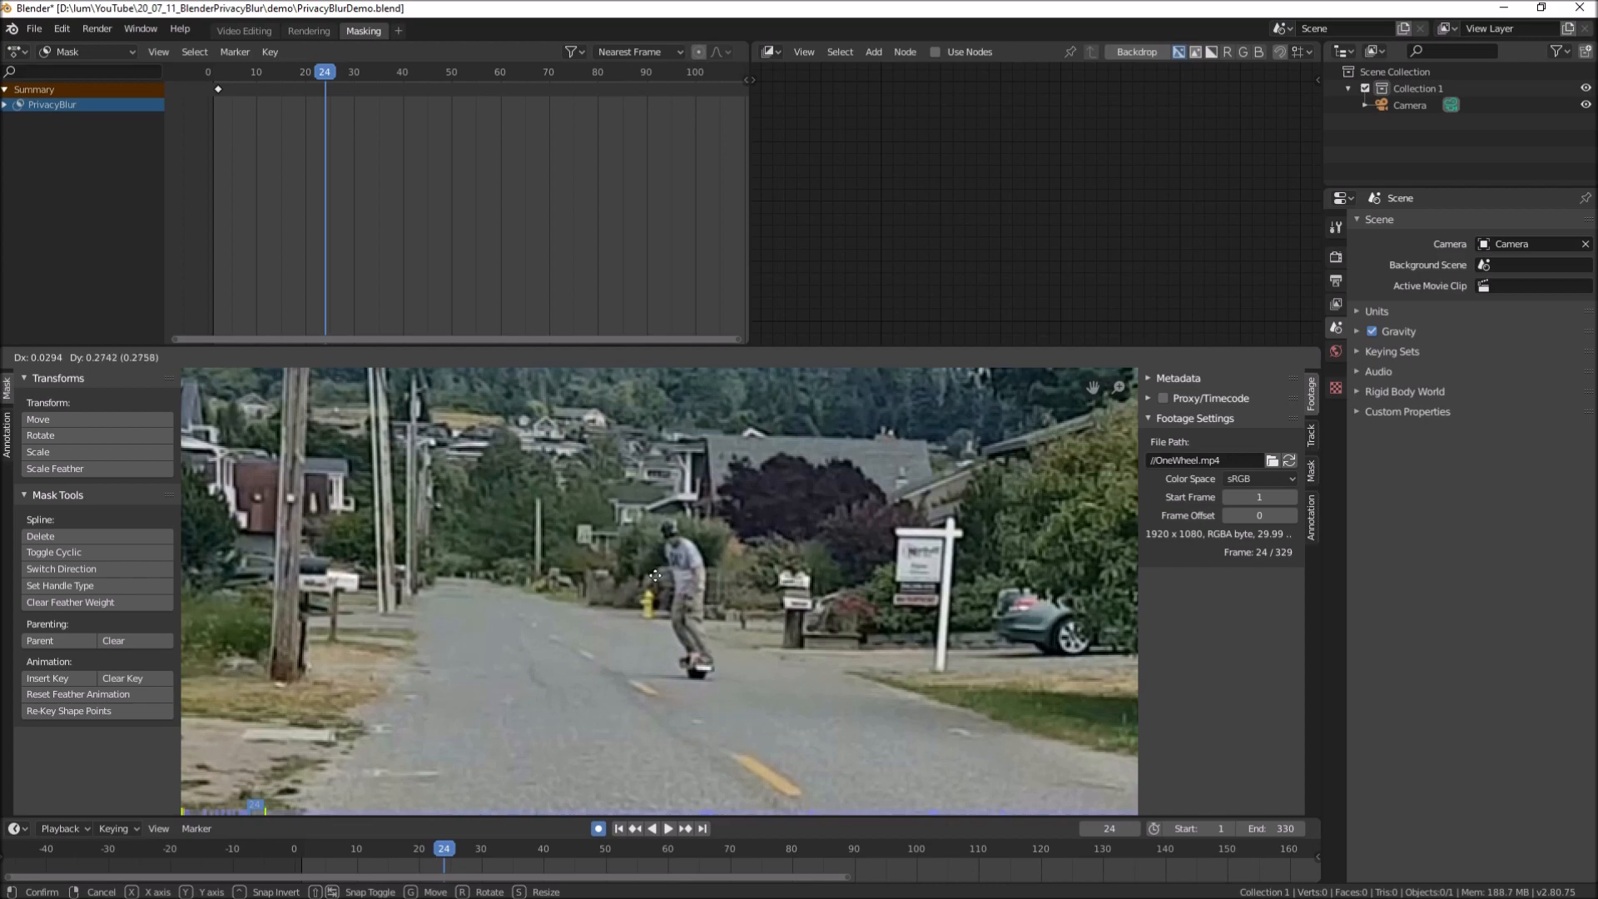
pyautogui.click(646, 610)
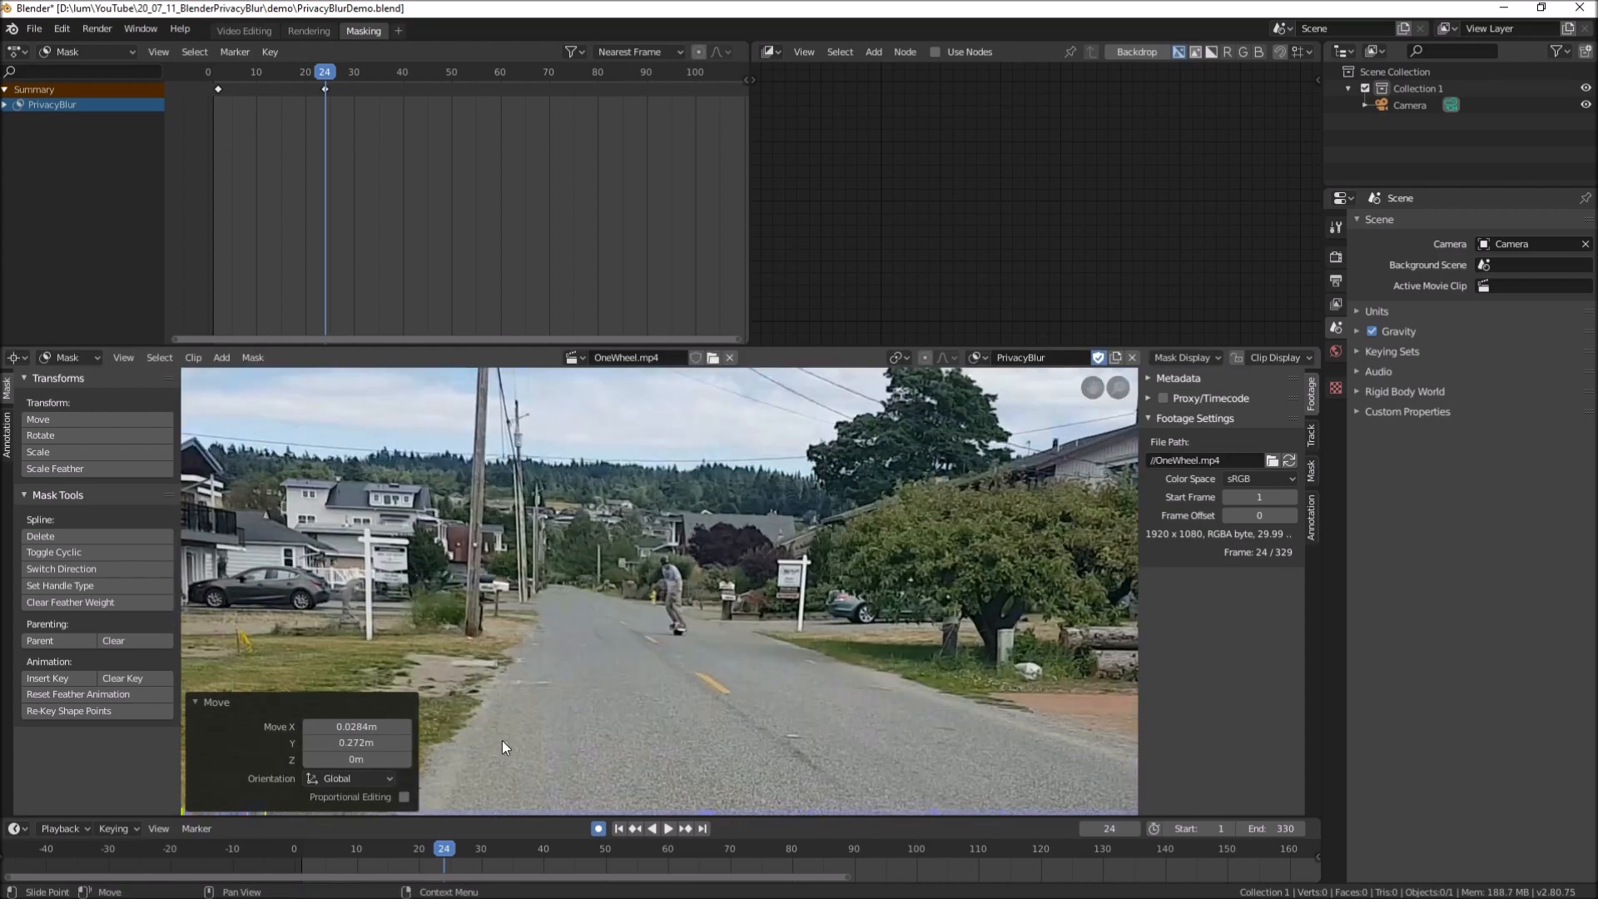
# Move the whole mask from above the footage back over the rider's head at frame 24
pyautogui.scroll(-2, 520, 693)
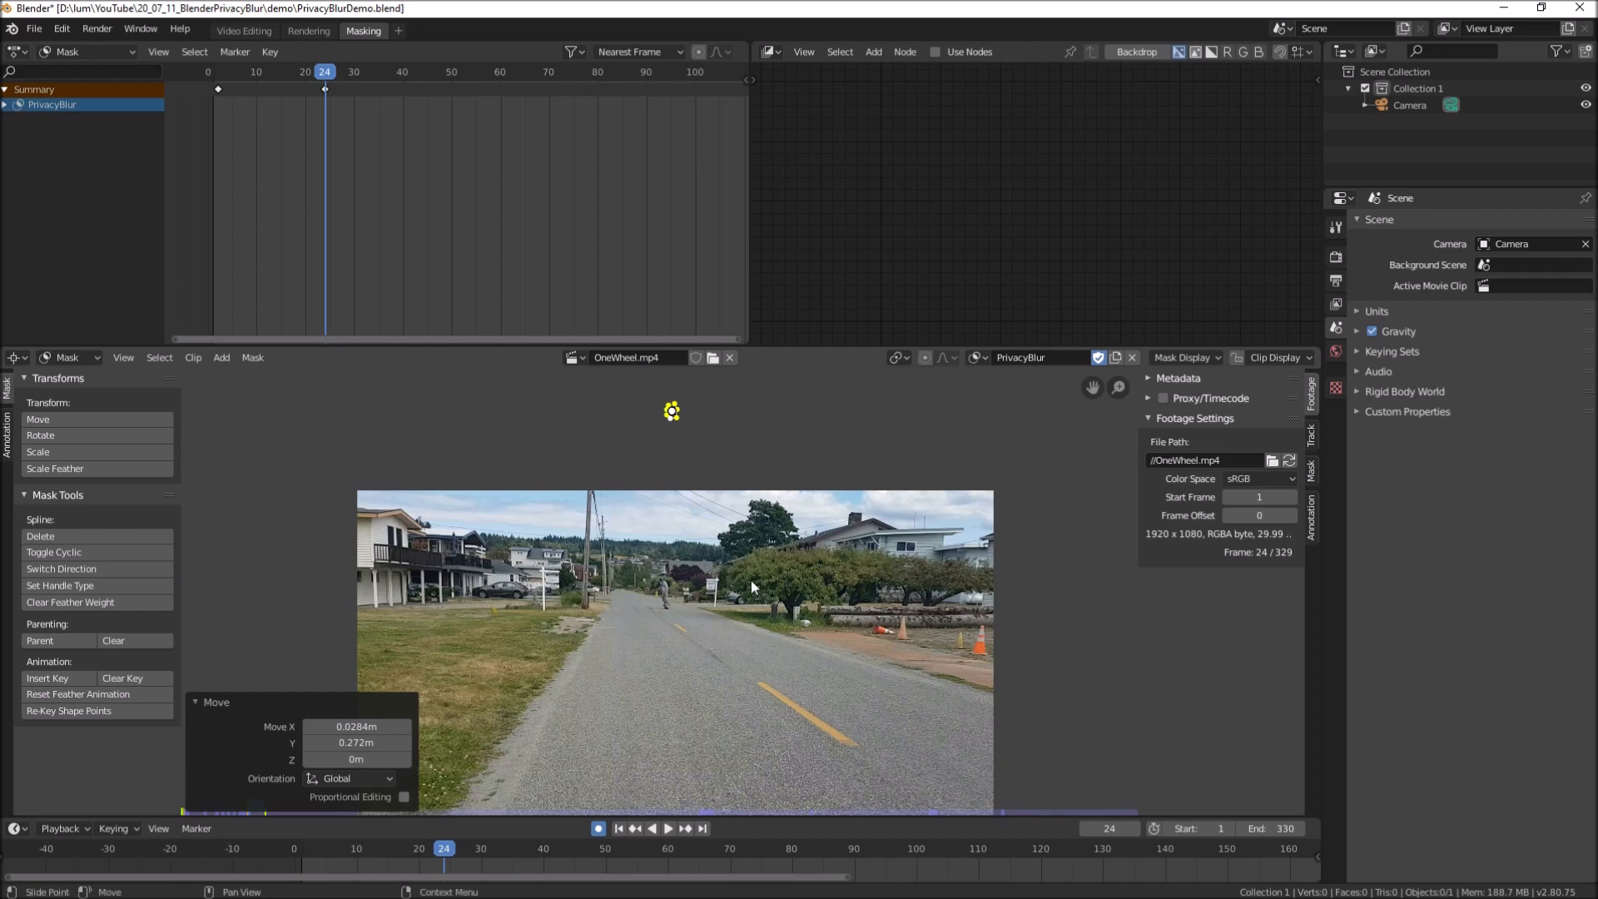
pyautogui.click(634, 444)
pyautogui.press('a')
pyautogui.press('g')
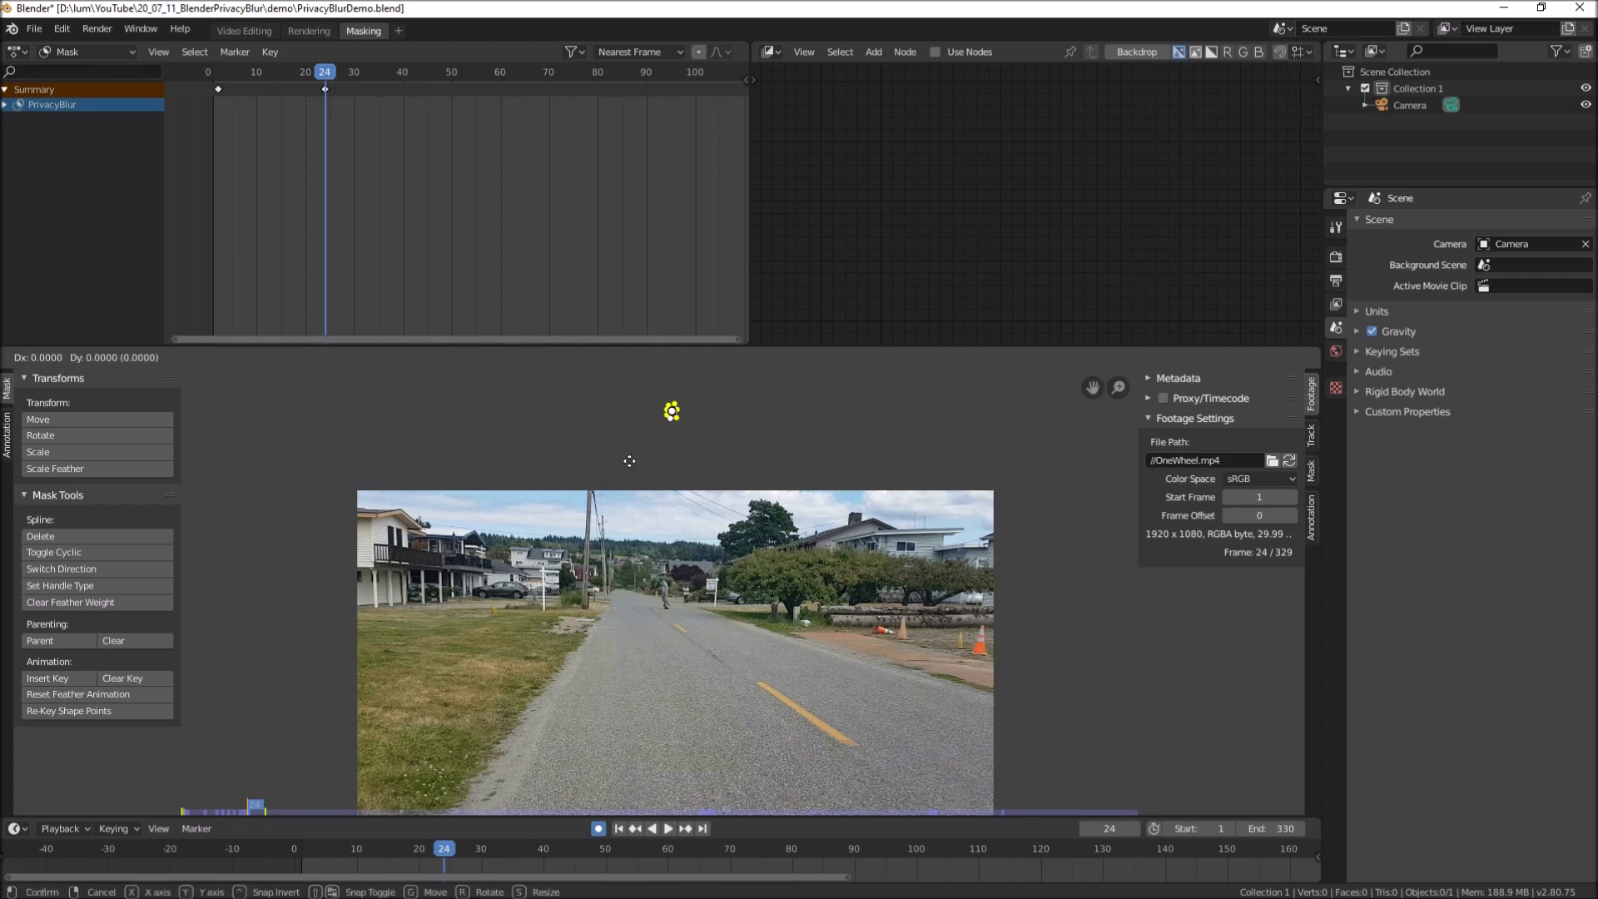
pyautogui.click(625, 638)
pyautogui.scroll(8, 646, 539)
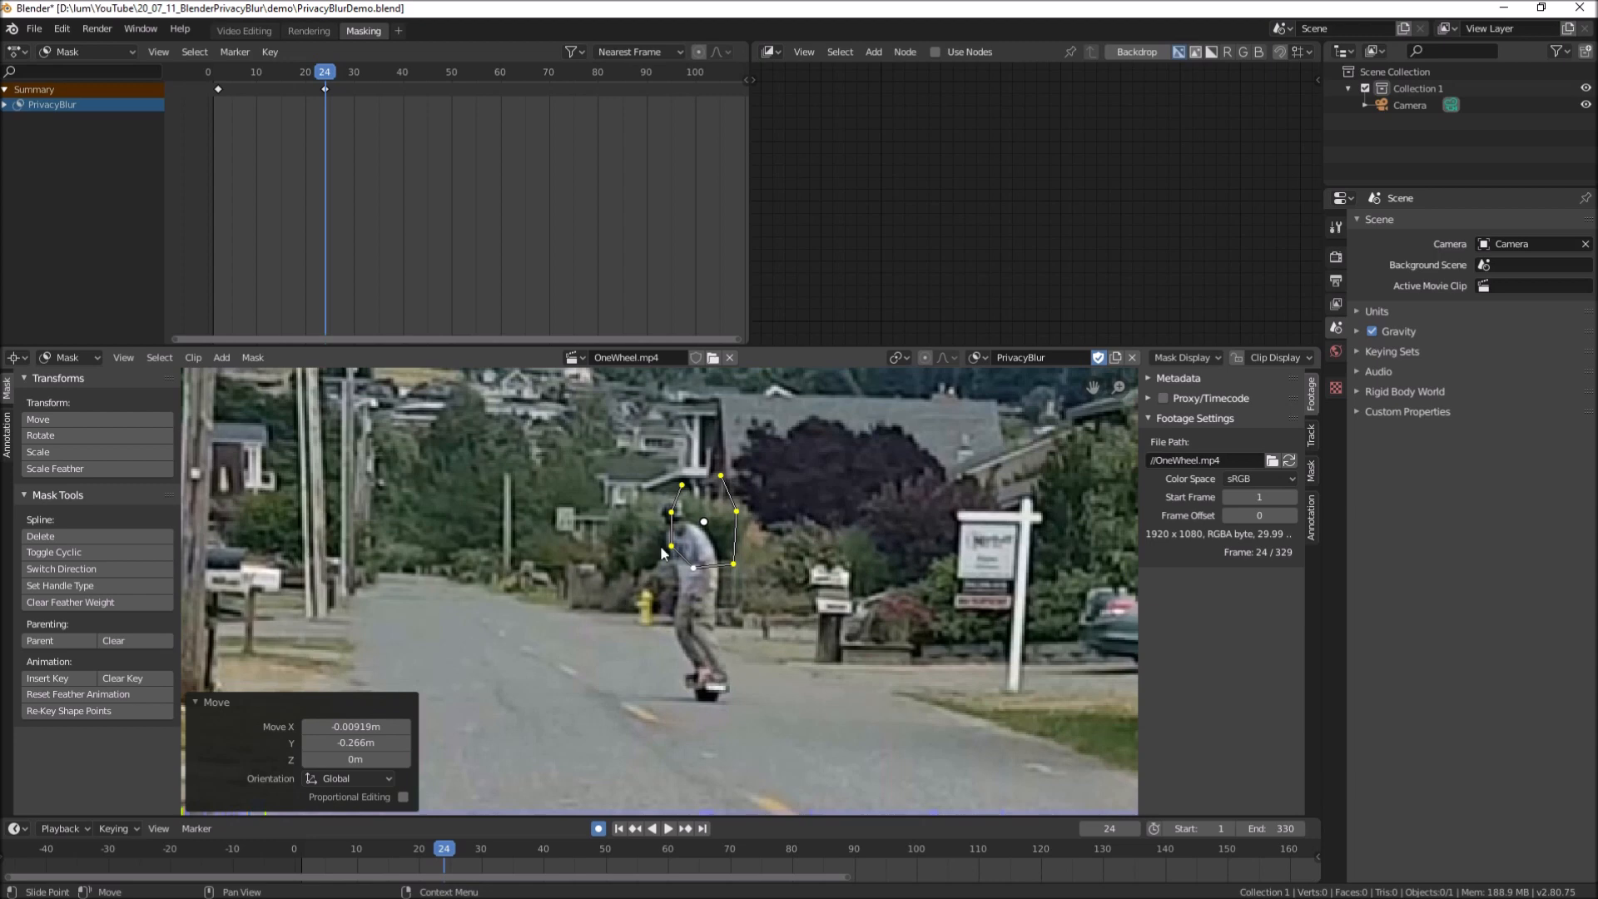
pyautogui.press('g')
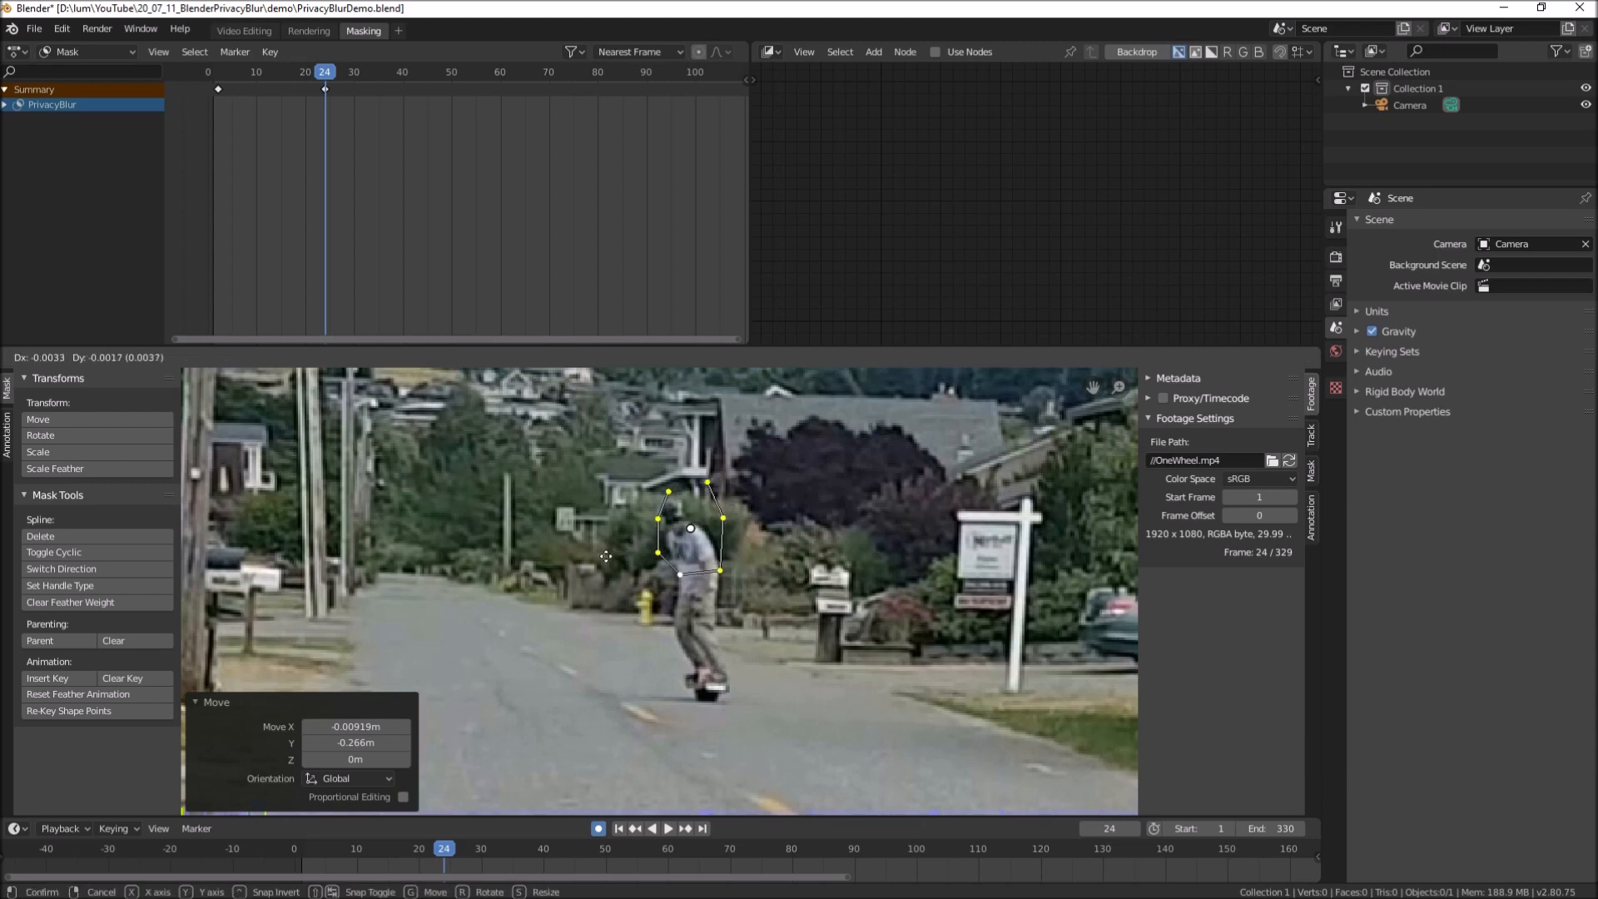
pyautogui.click(601, 561)
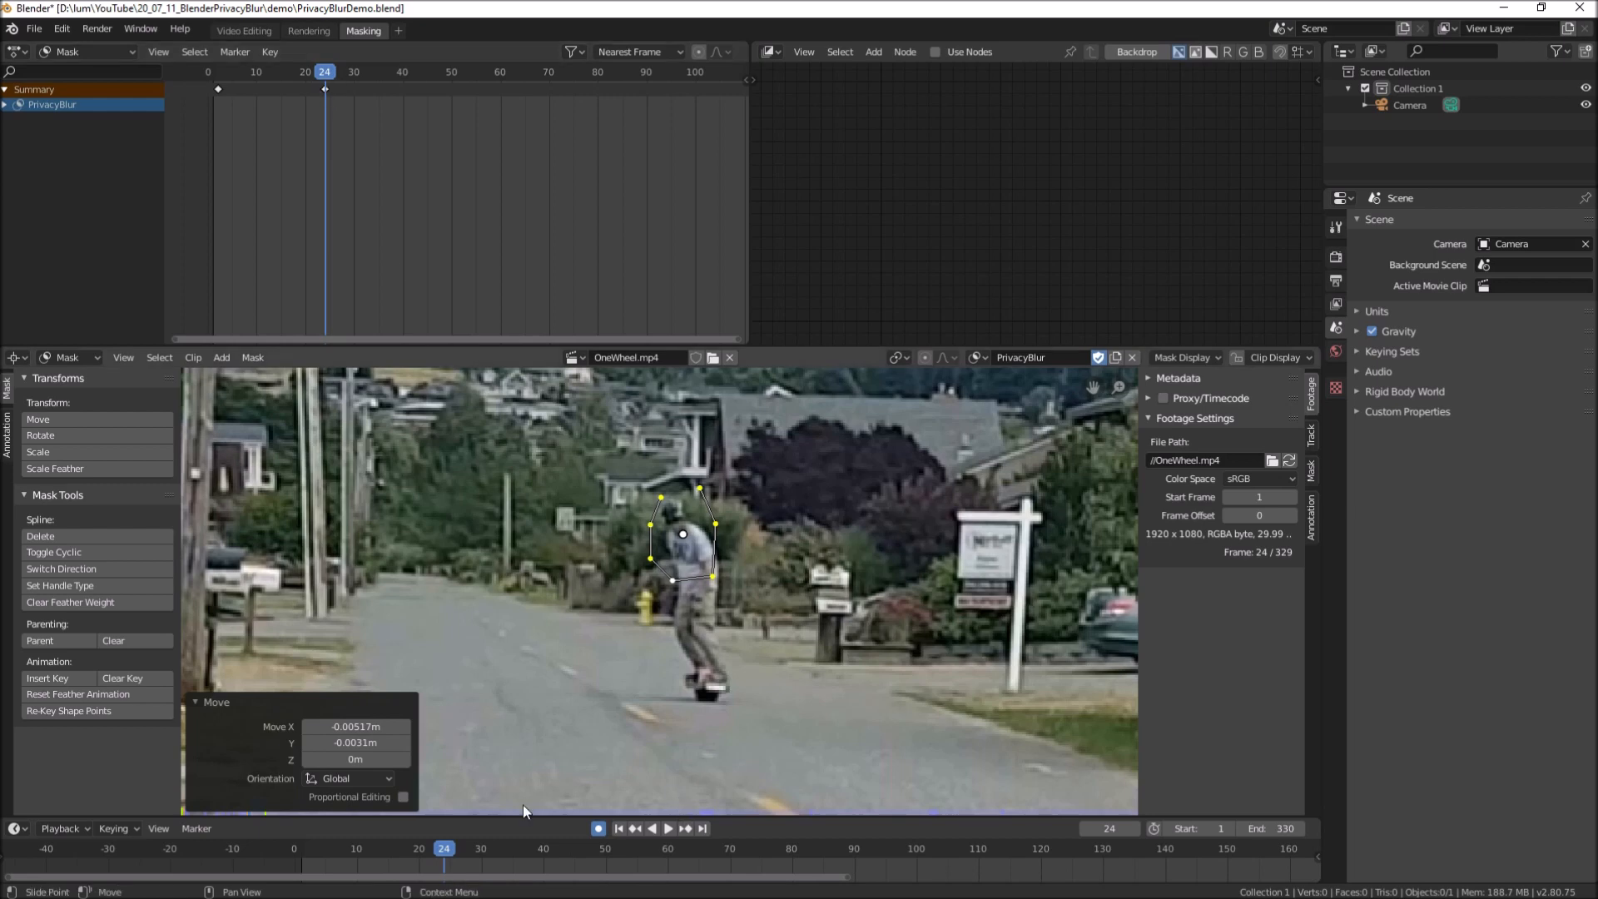
# Advance to frame 56 and move the whole mask over the rider's head
pyautogui.moveTo(437, 849); pyautogui.dragTo(644, 846)
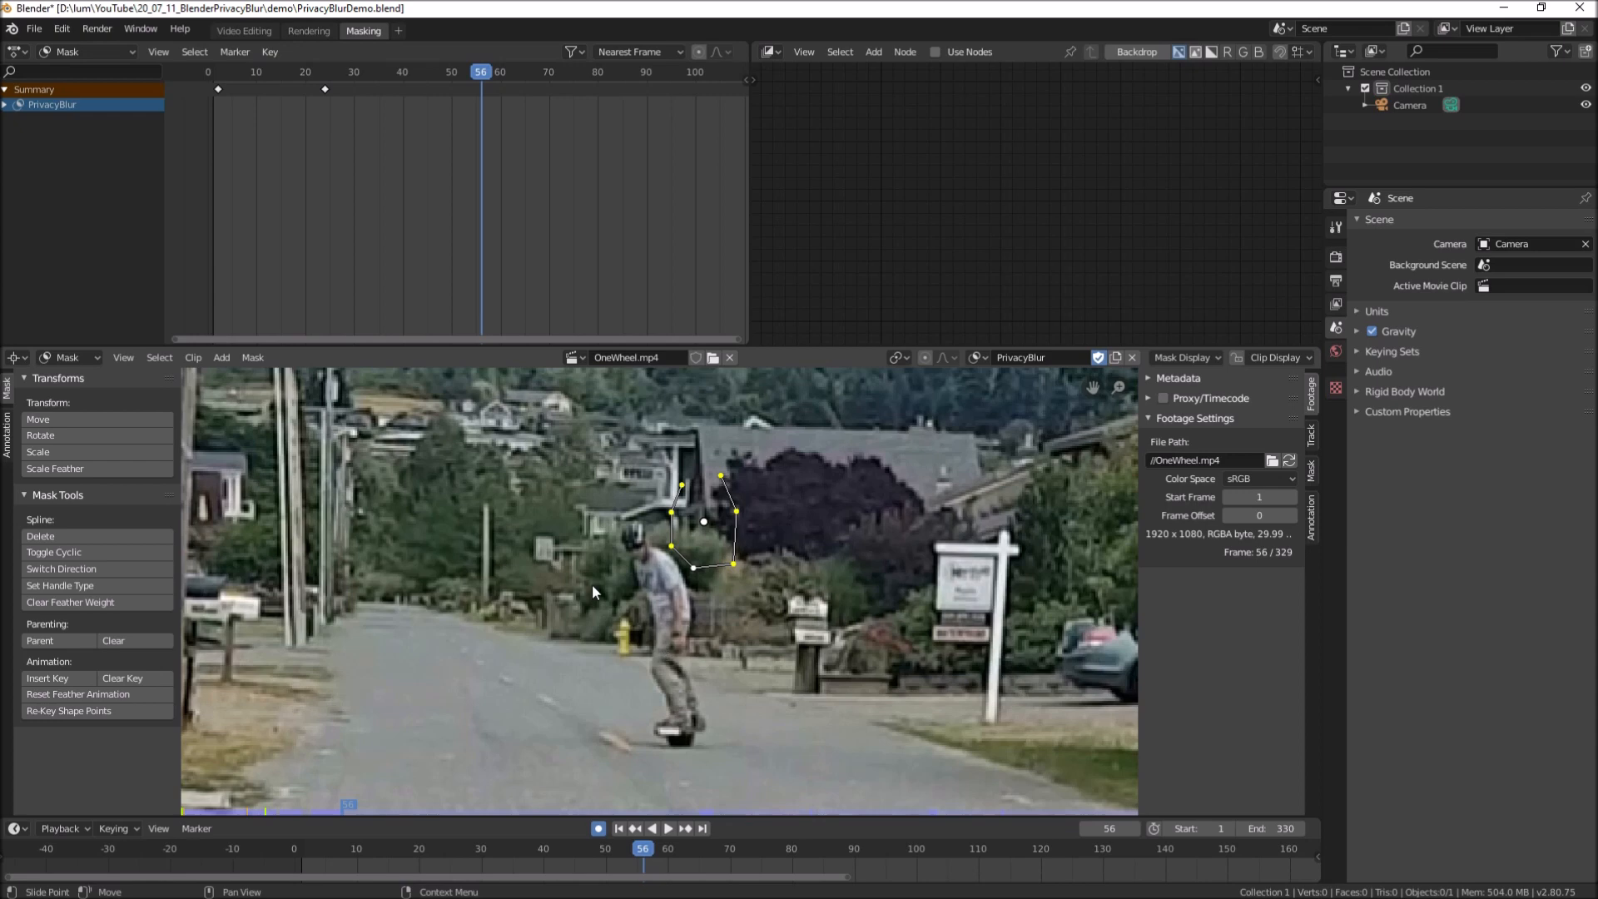
pyautogui.click(564, 532)
pyautogui.press('a')
pyautogui.press('g')
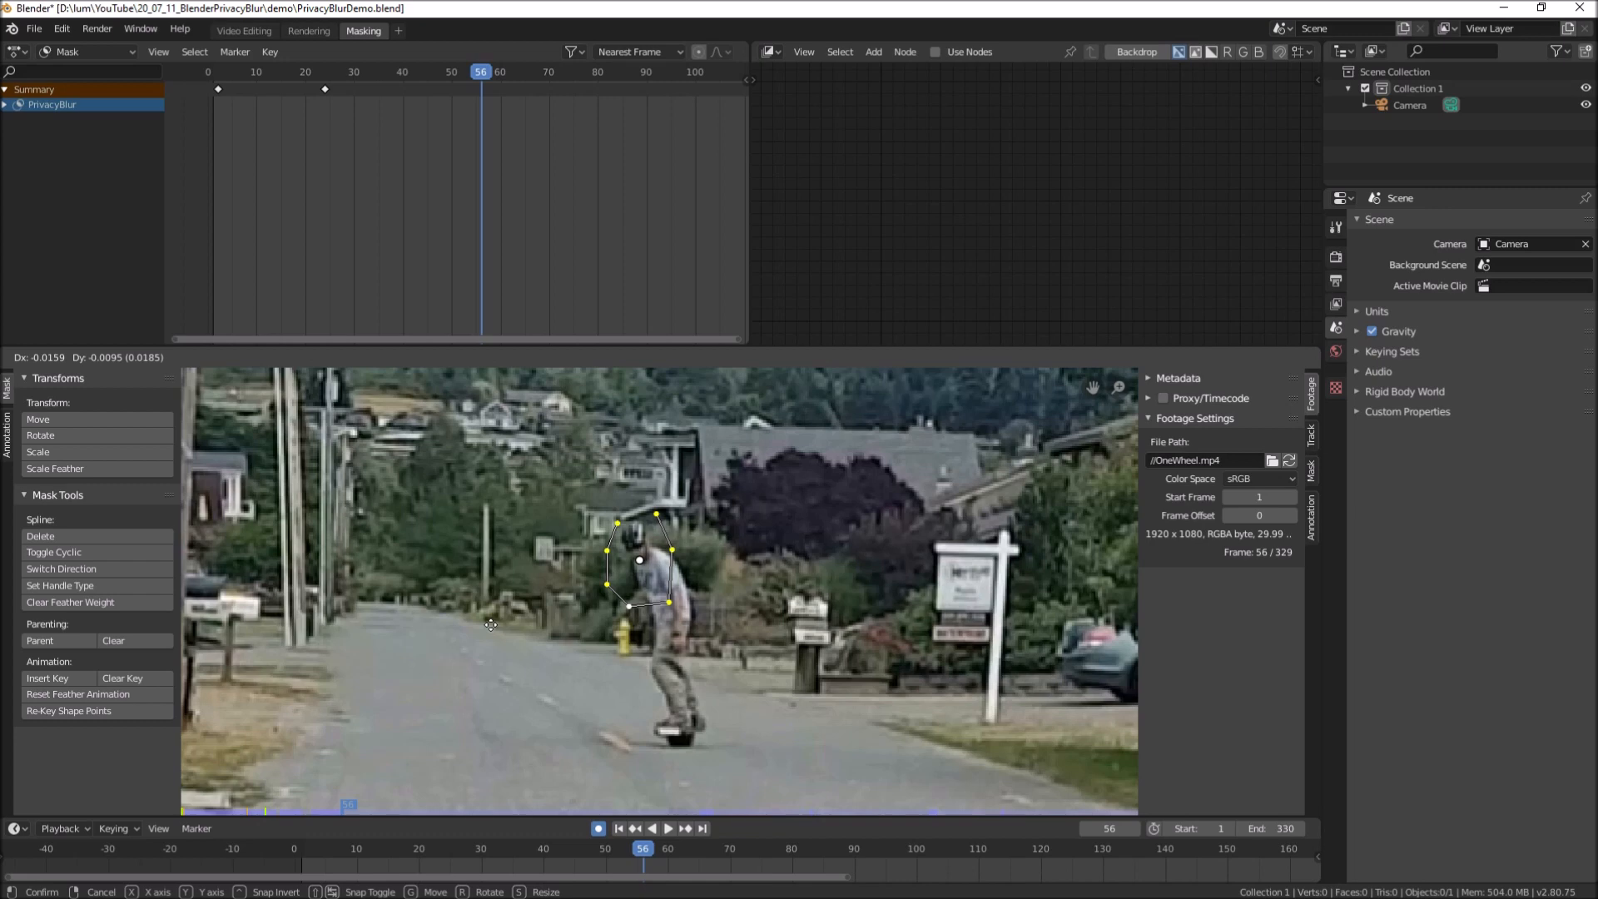
pyautogui.click(490, 625)
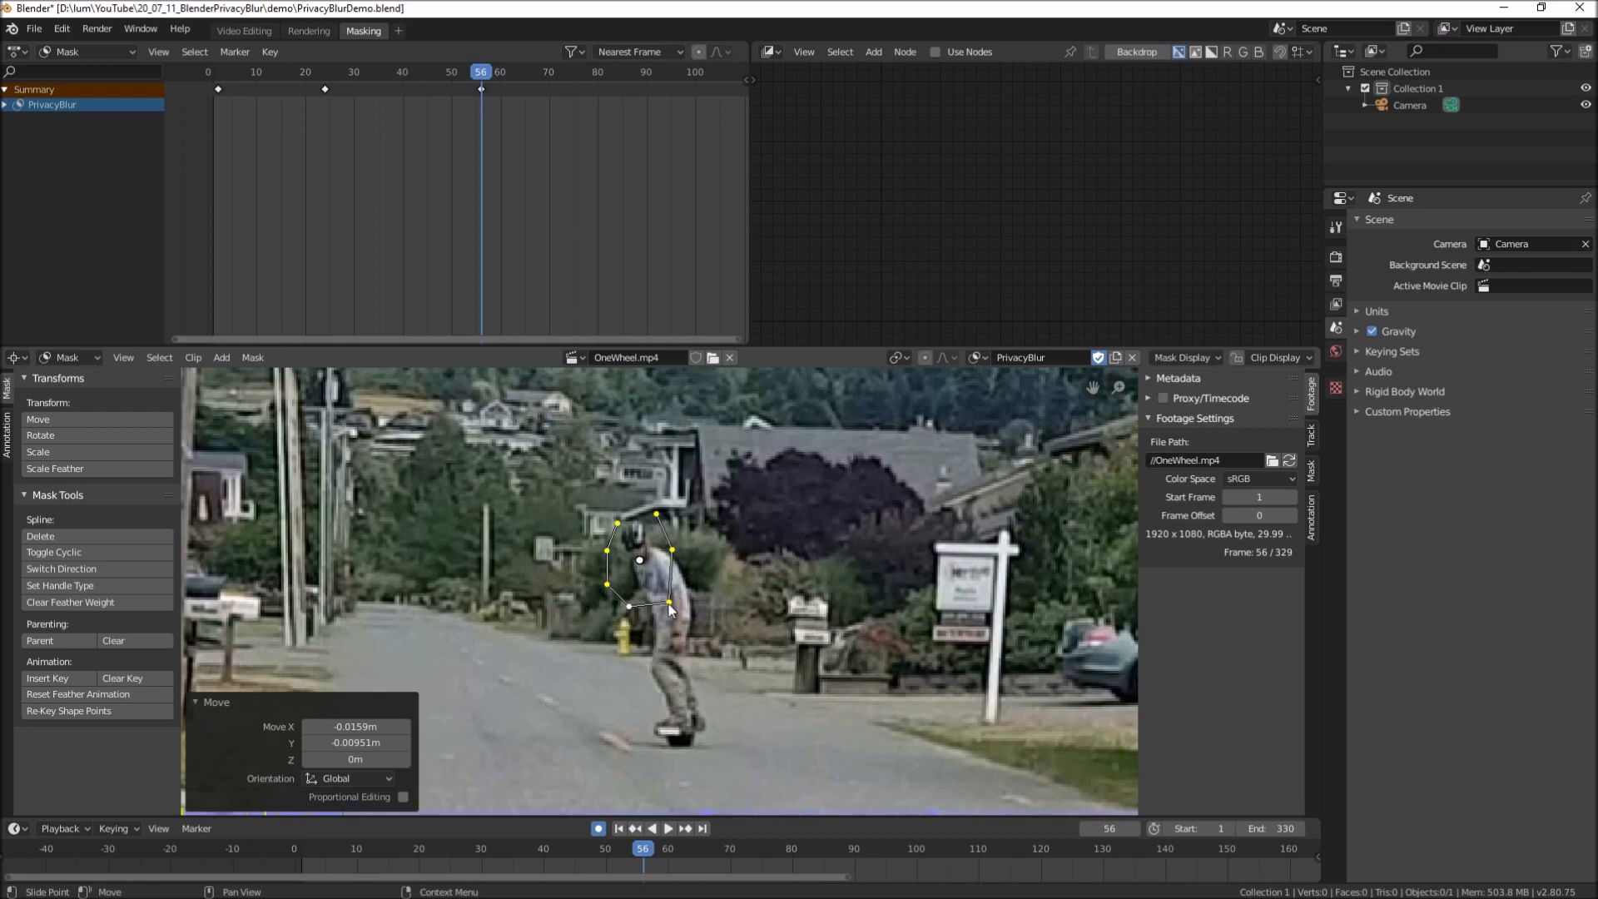
# Reshape the mask at frame 56 by spreading its side and lower points around the rider's upper body
pyautogui.moveTo(668, 604); pyautogui.dragTo(691, 605)
pyautogui.moveTo(672, 549); pyautogui.dragTo(598, 550)
pyautogui.click(605, 587)
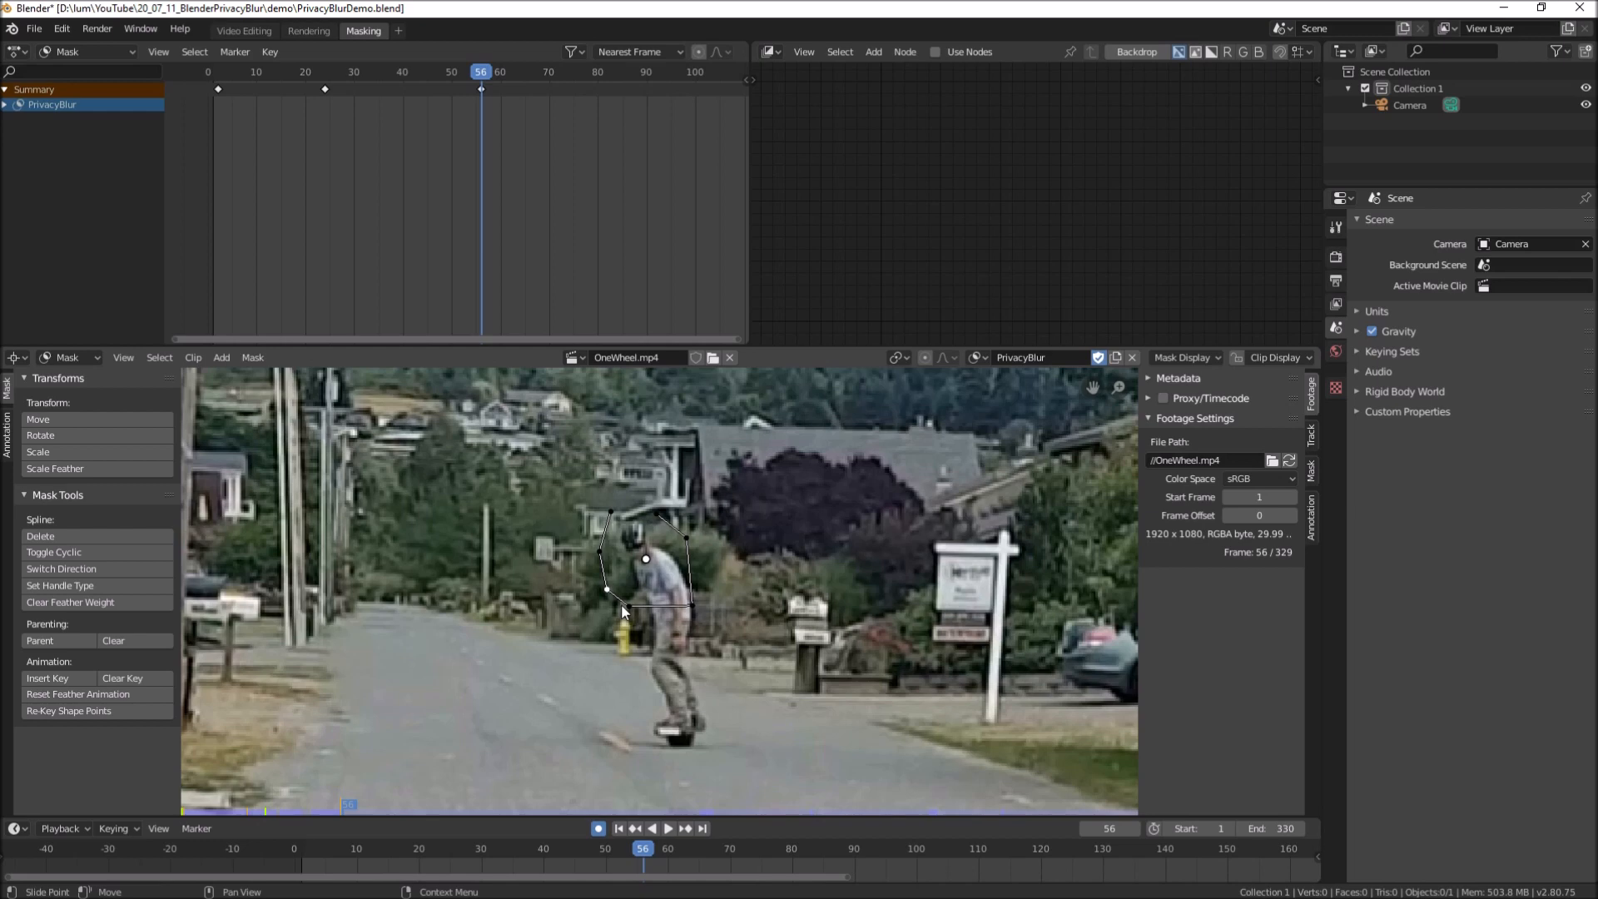
pyautogui.moveTo(626, 606); pyautogui.dragTo(625, 614)
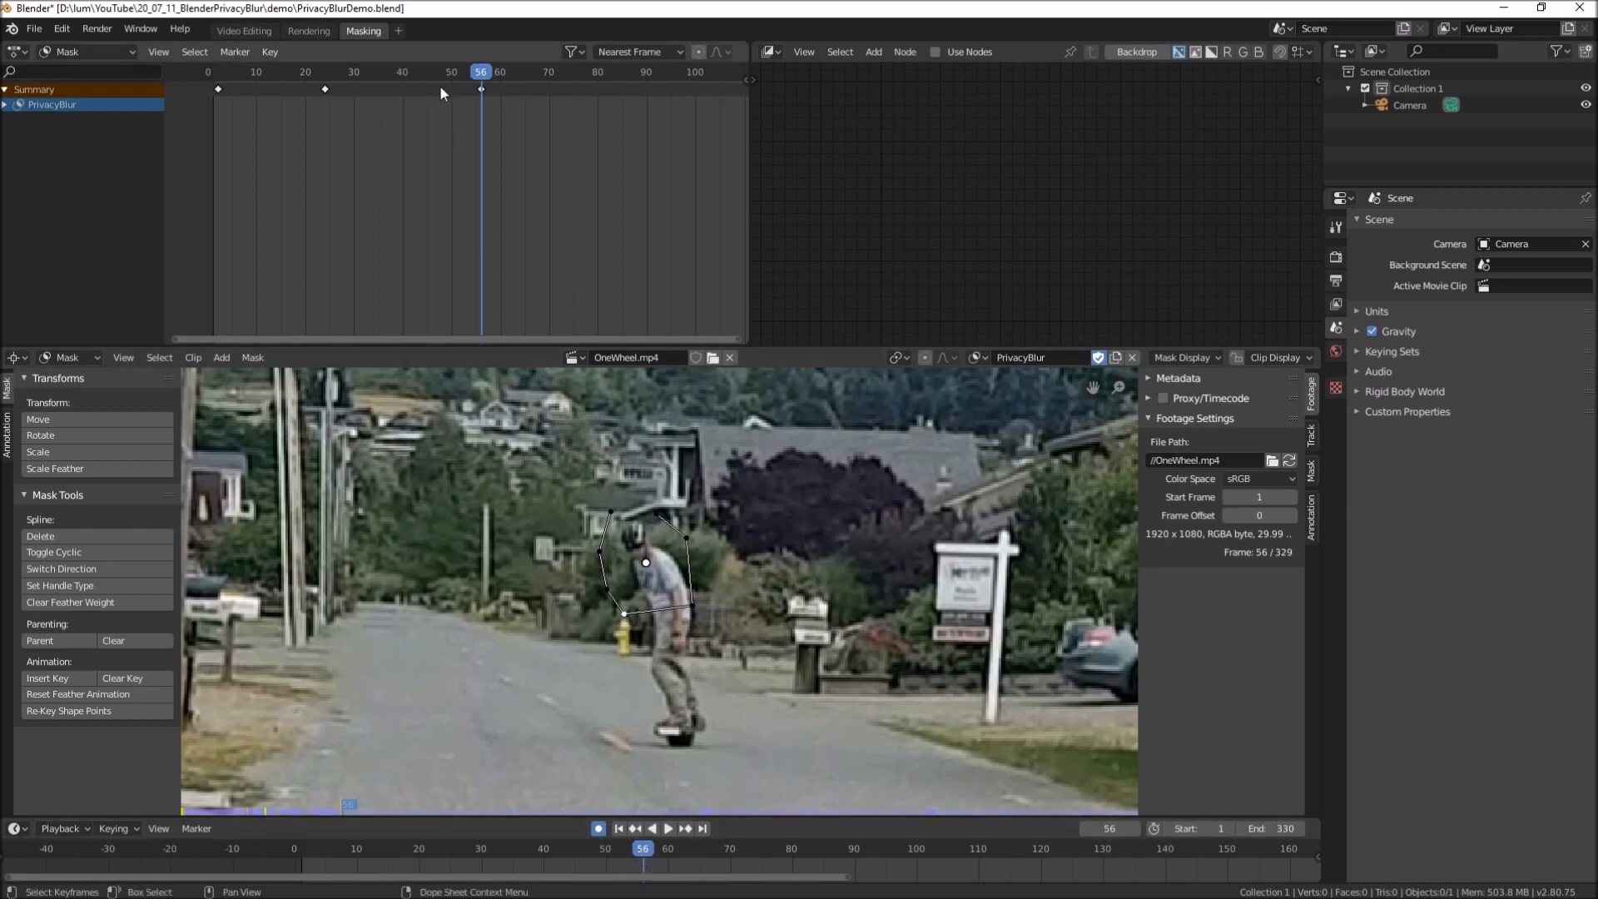
# Scrub and play the clip up to frame 75 to check how the mask follows the rider
pyautogui.moveTo(638, 854)
pyautogui.mouseDown()
pyautogui.moveTo(479, 856)
pyautogui.moveTo(368, 893)
pyautogui.moveTo(337, 869)
pyautogui.moveTo(635, 857)
pyautogui.mouseUp()
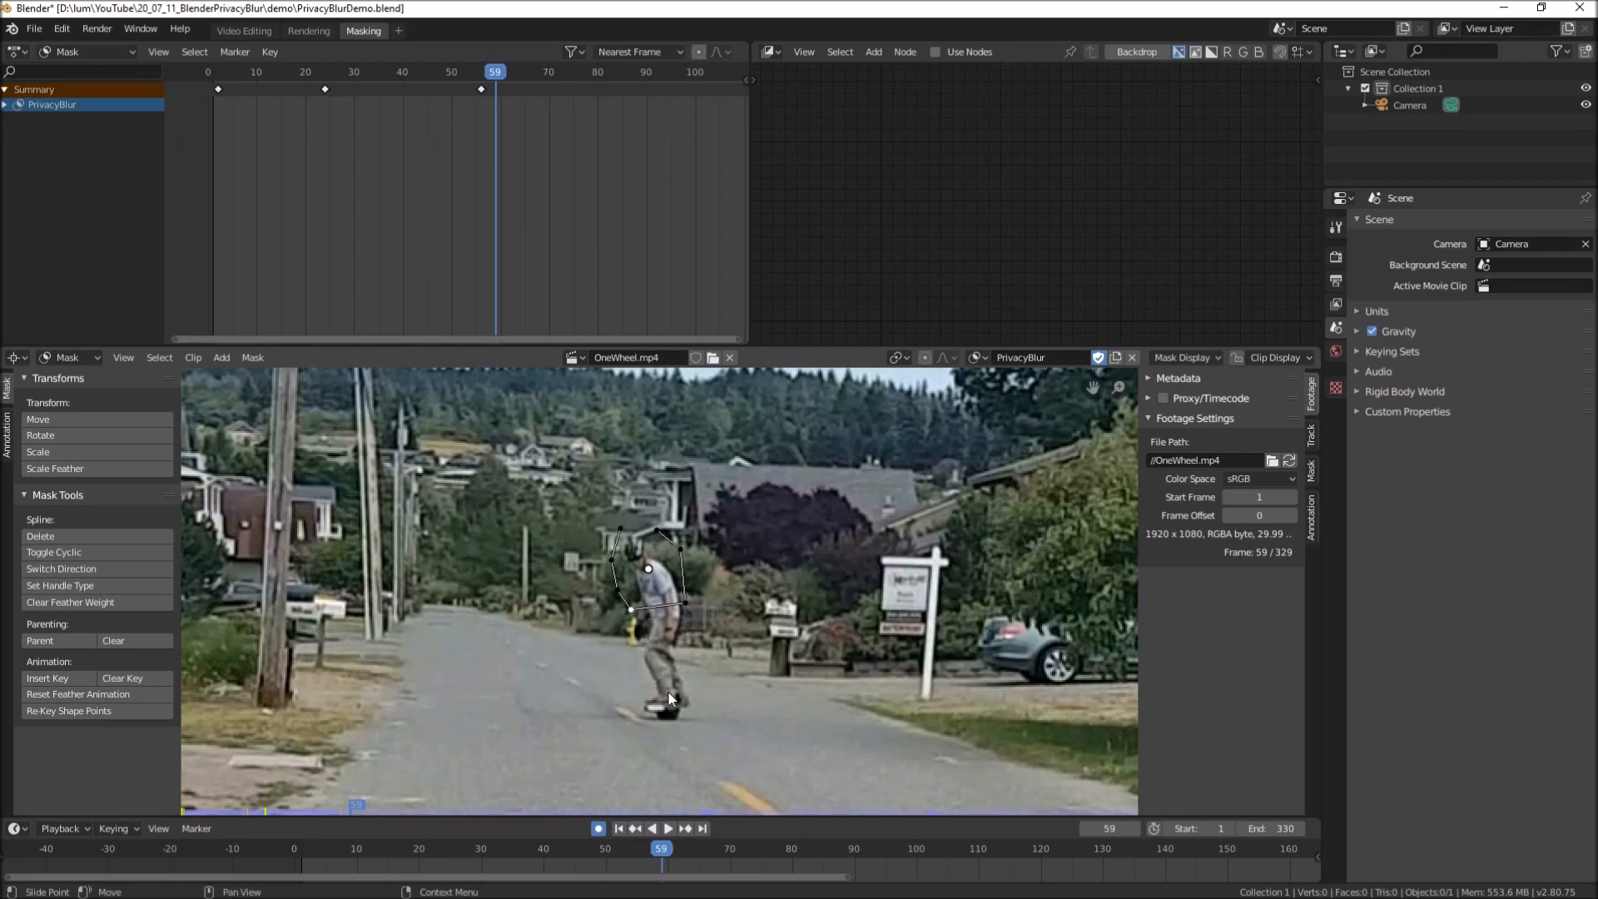
pyautogui.click(666, 828)
pyautogui.moveTo(663, 857); pyautogui.dragTo(762, 837)
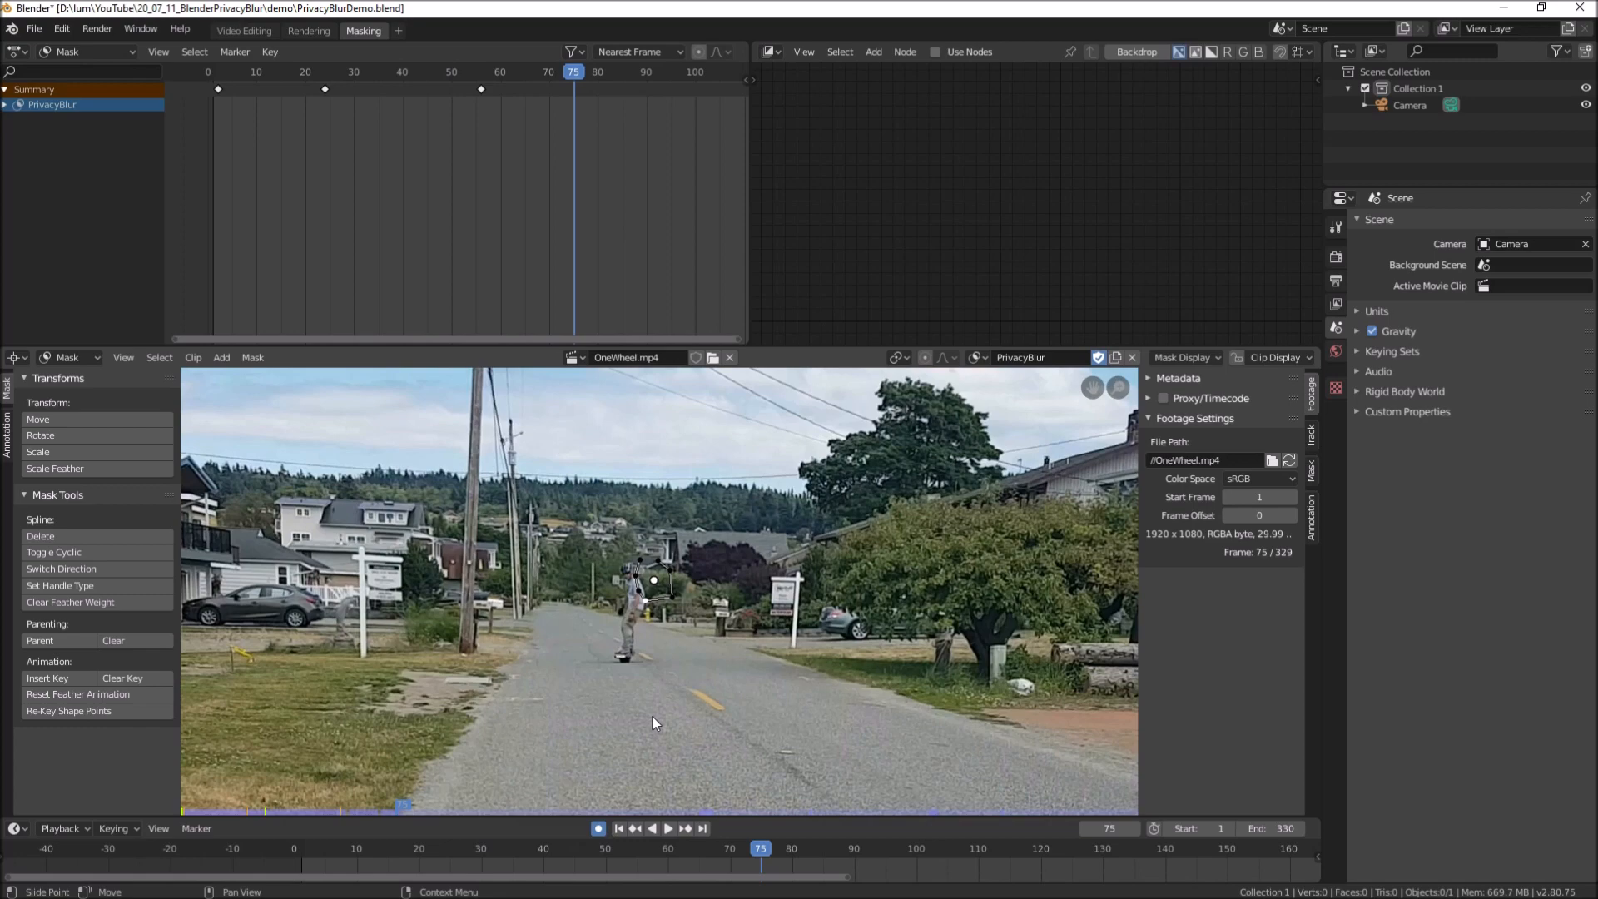
# Advance to frame 81 and move the whole mask over the rider's head
pyautogui.scroll(4, 638, 587)
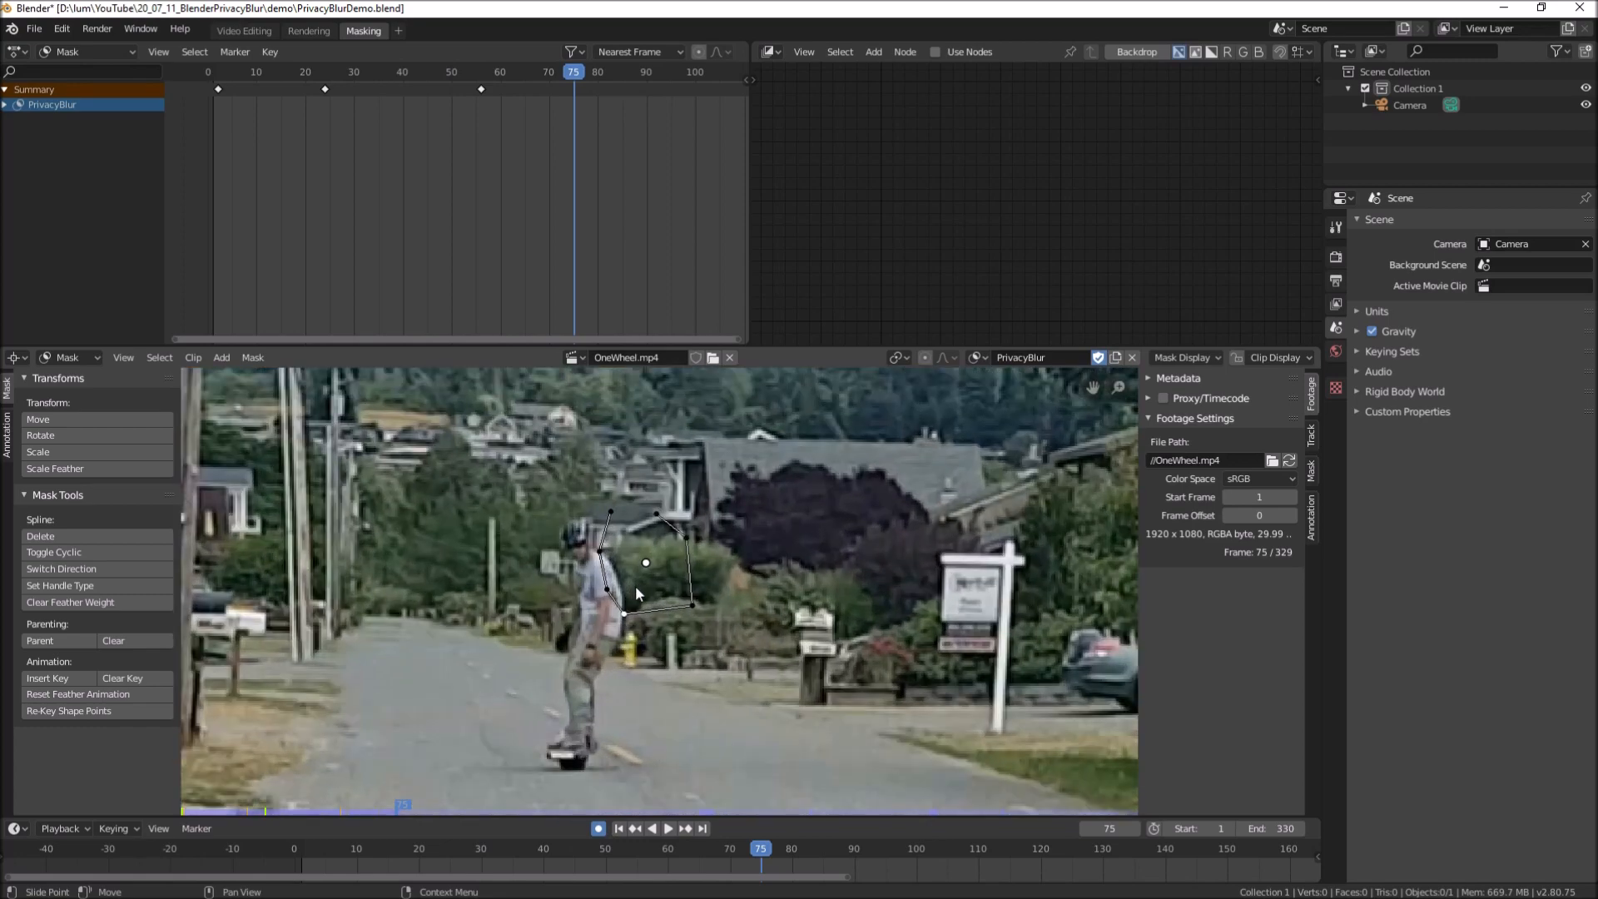
pyautogui.press('space')
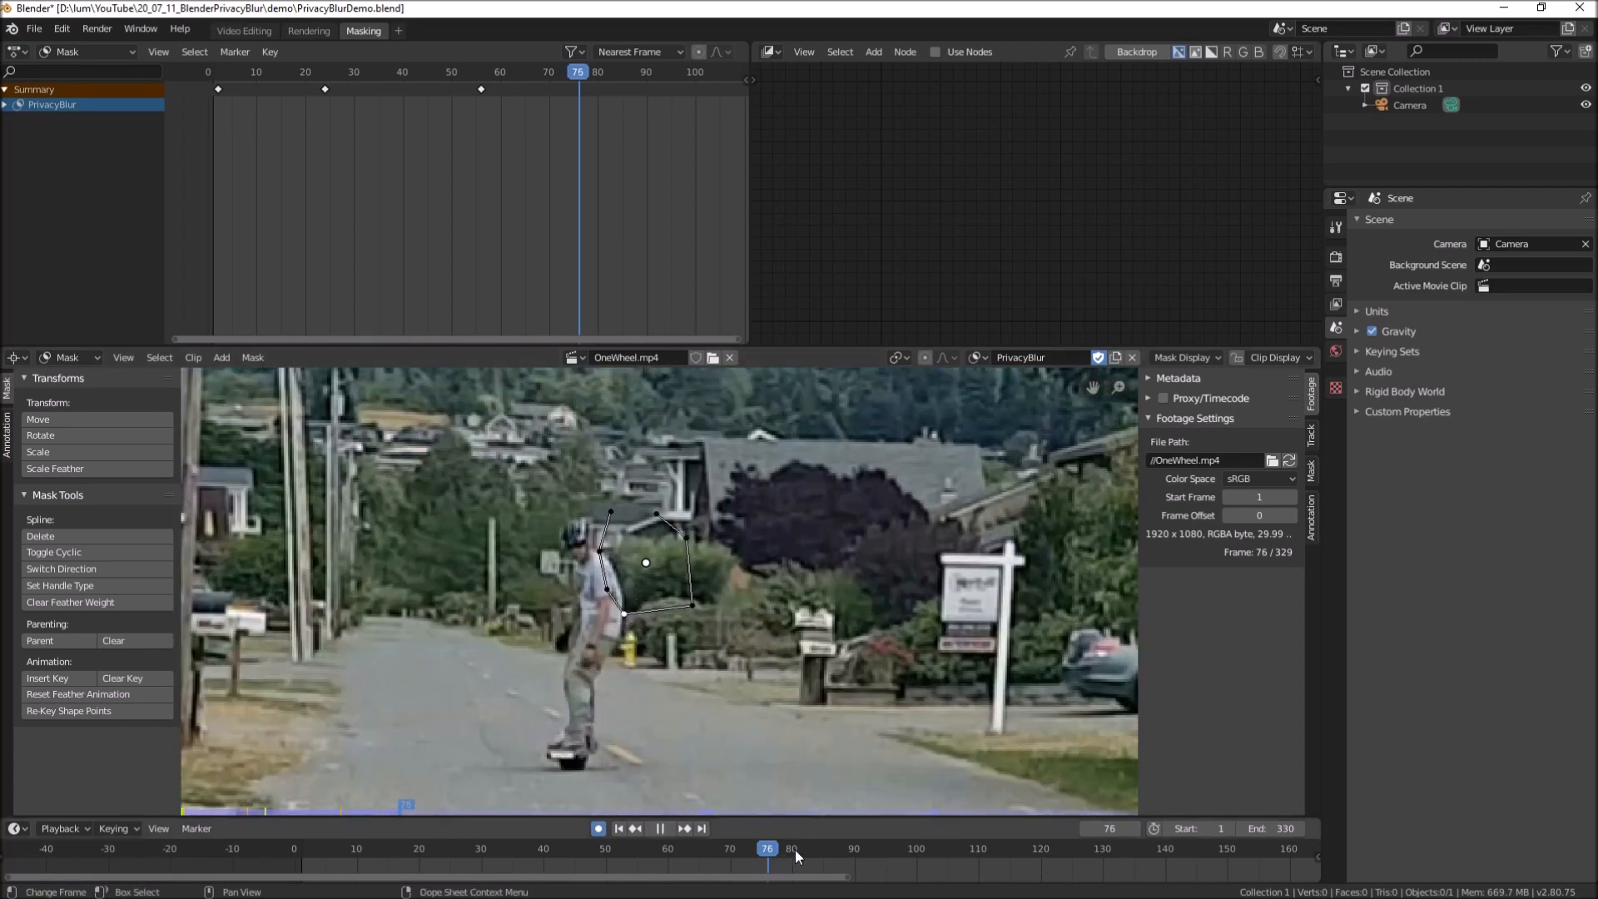
pyautogui.press('space')
pyautogui.hotkey('alt', 'a')
pyautogui.press('a')
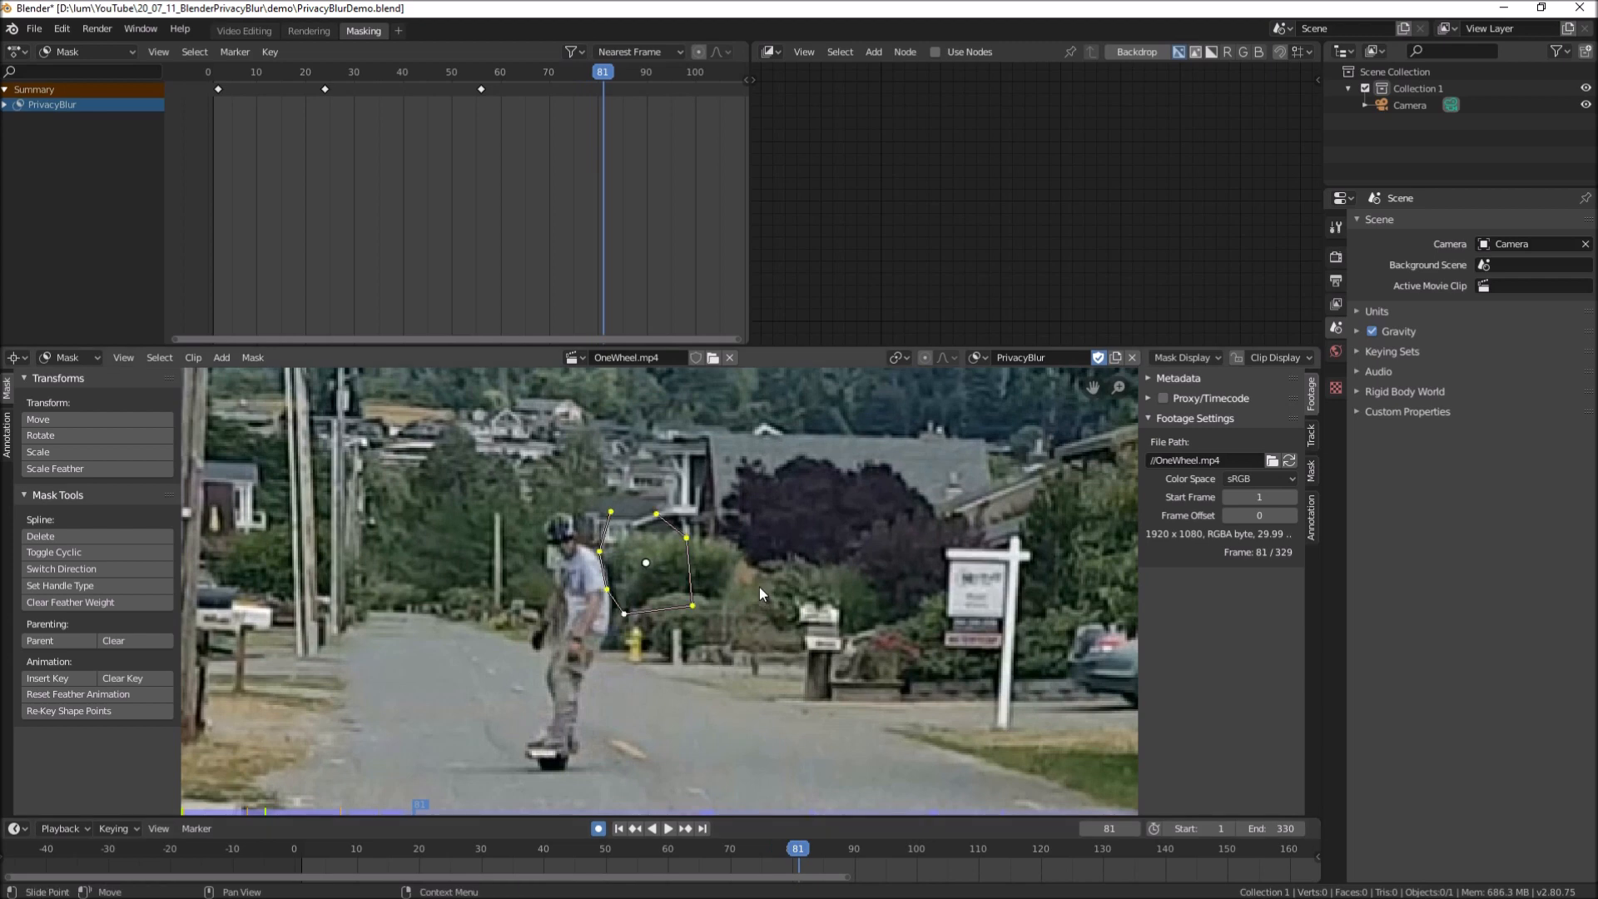
pyautogui.press('g')
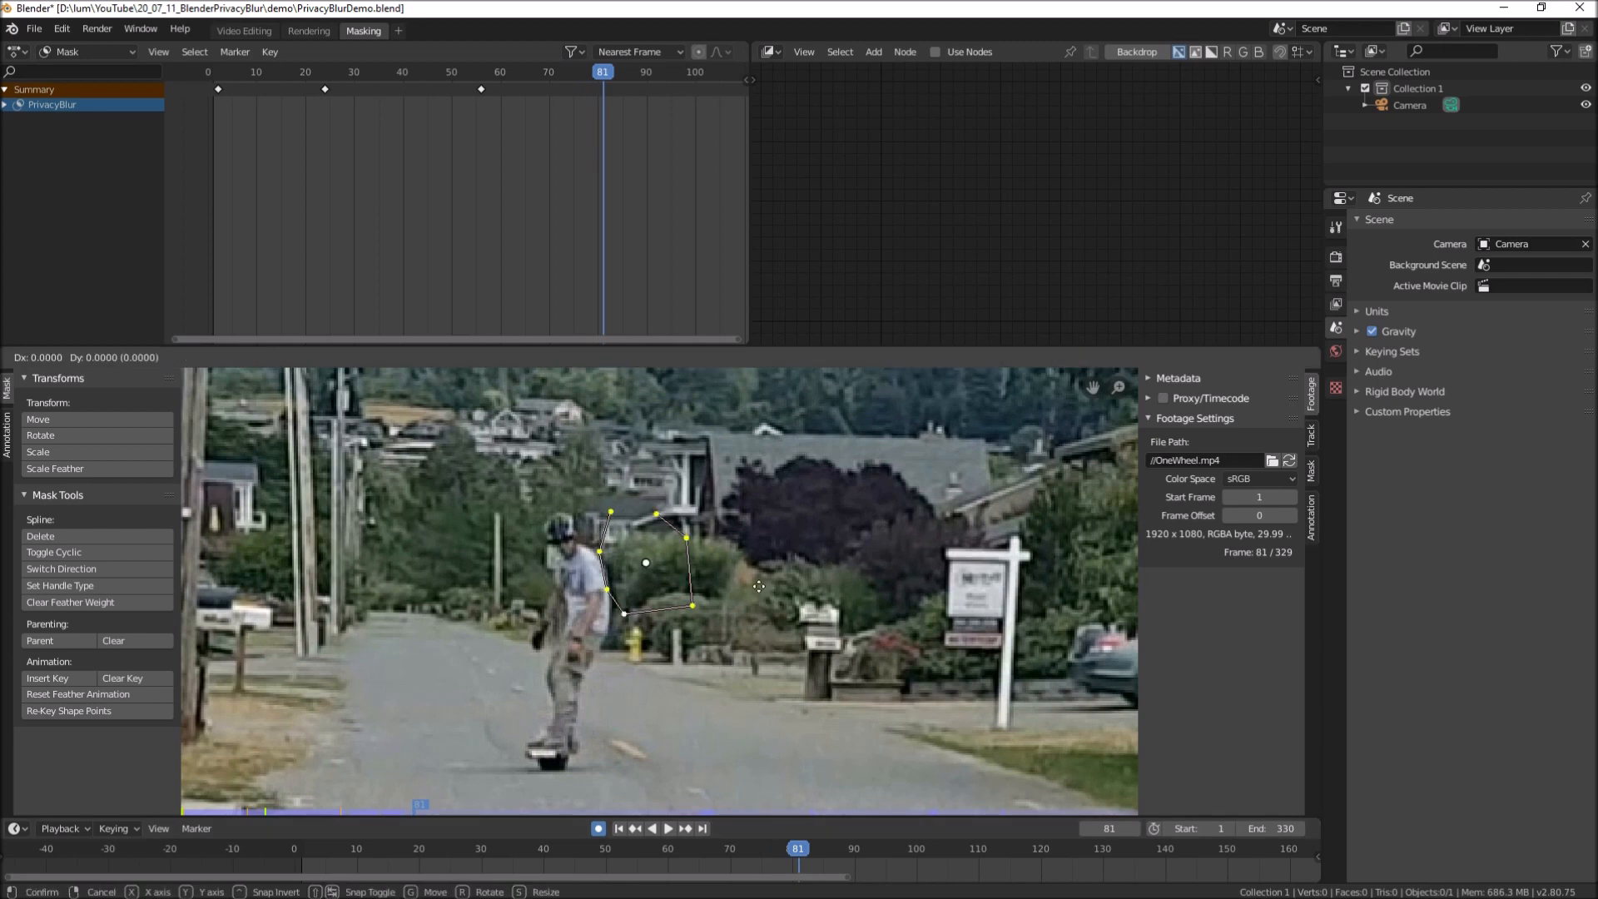
pyautogui.click(684, 576)
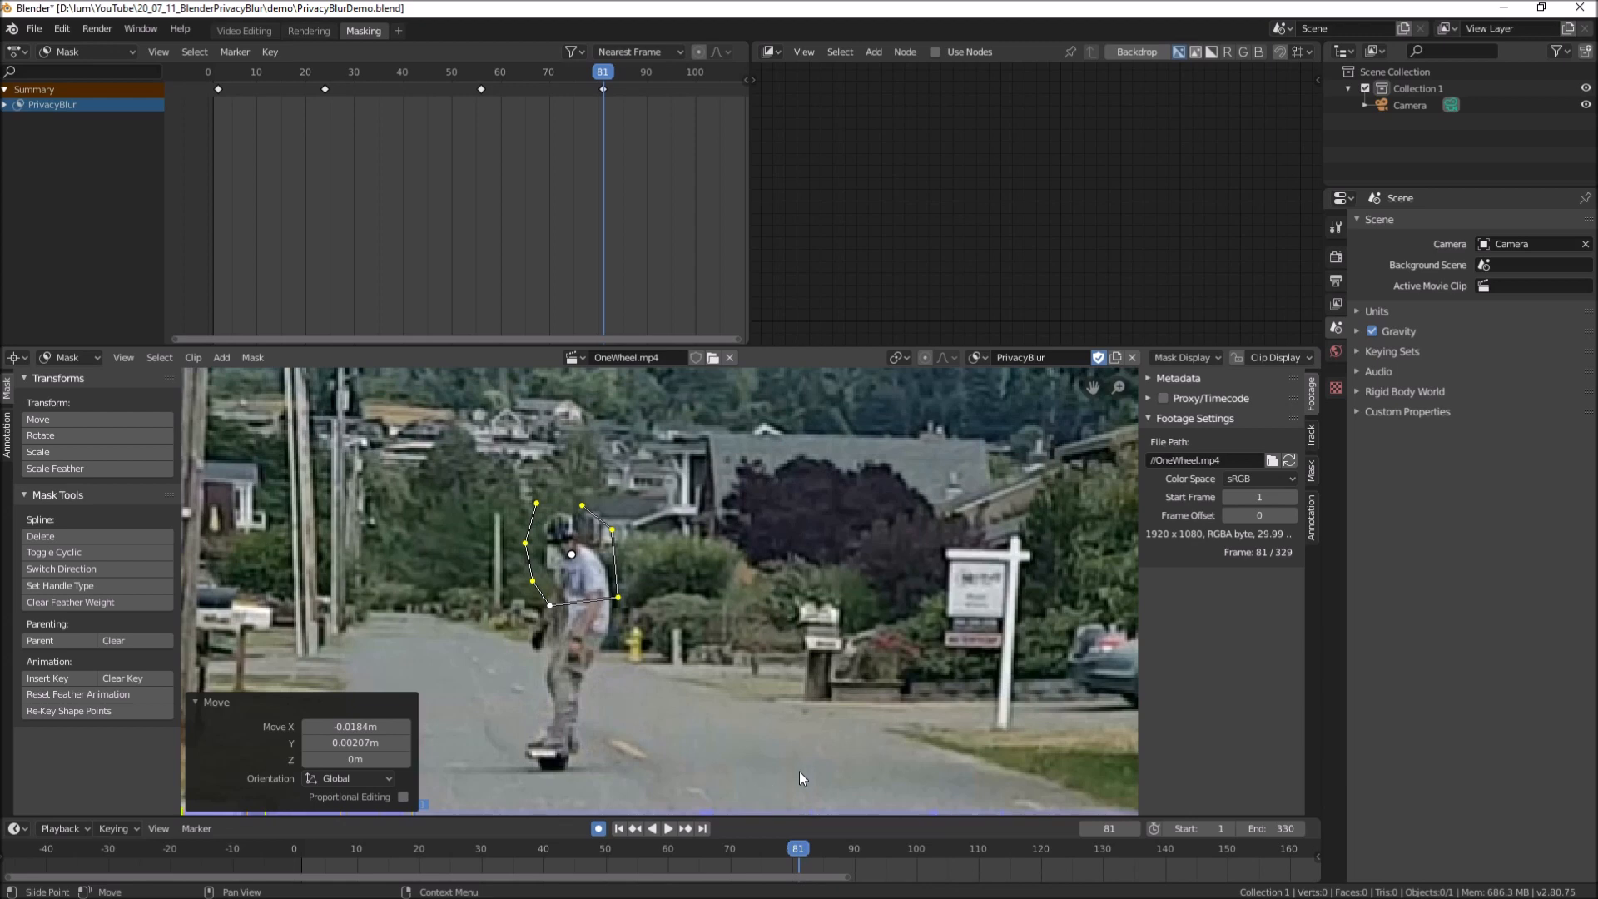
pyautogui.scroll(-2, 798, 771)
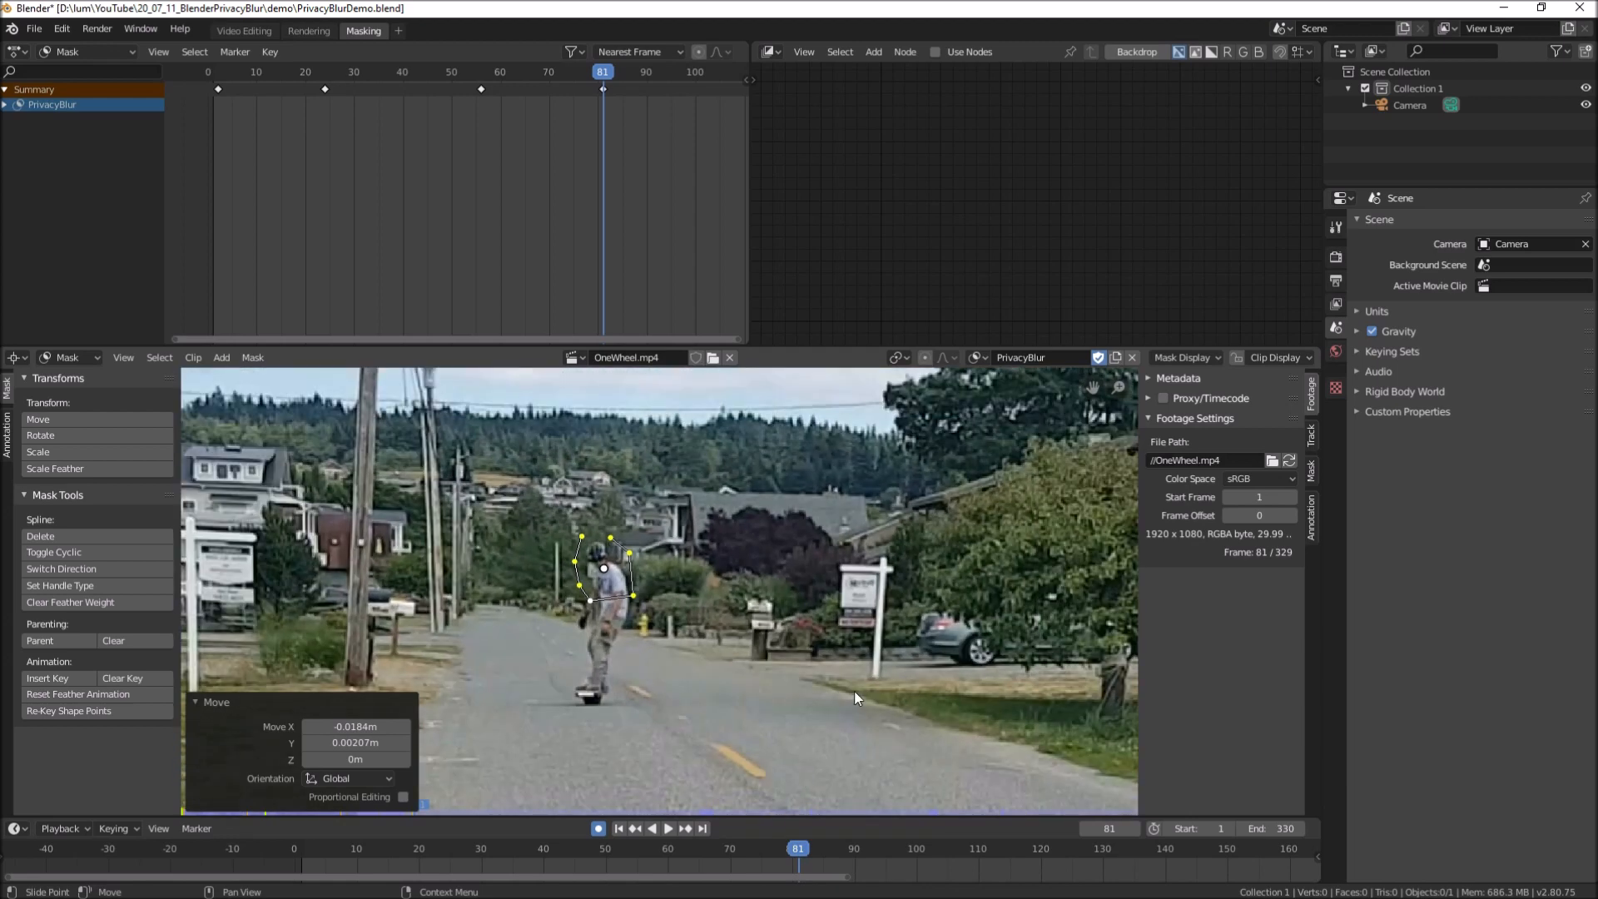
pyautogui.scroll(-1, 854, 690)
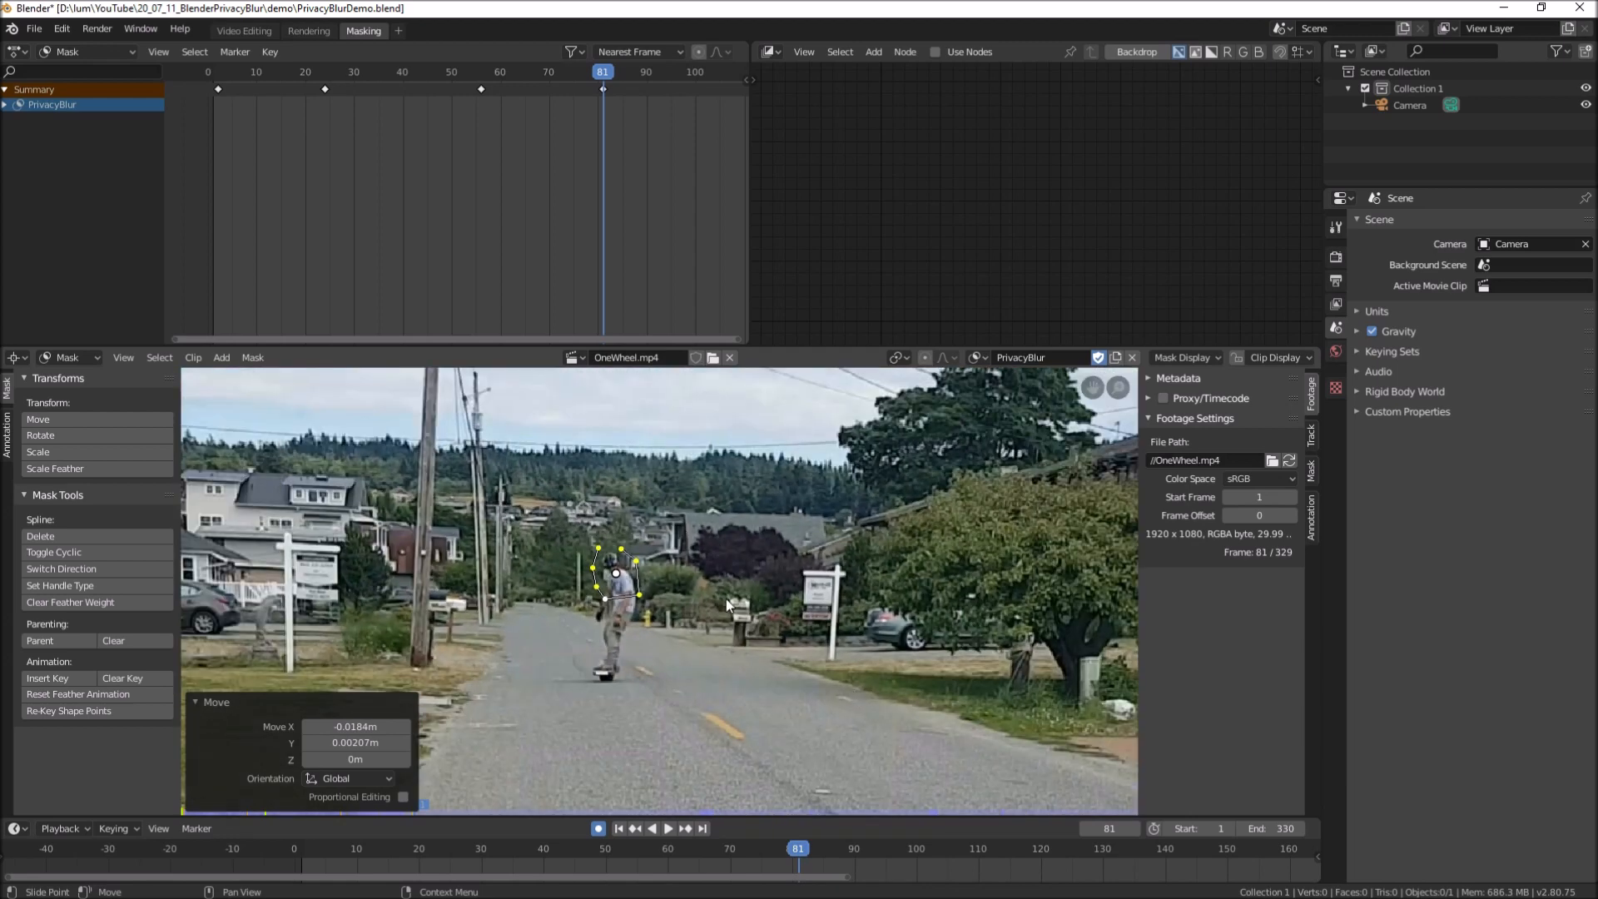
# Advance to about frame 93 and move the whole mask over the rider's head
pyautogui.scroll(-1, 720, 624)
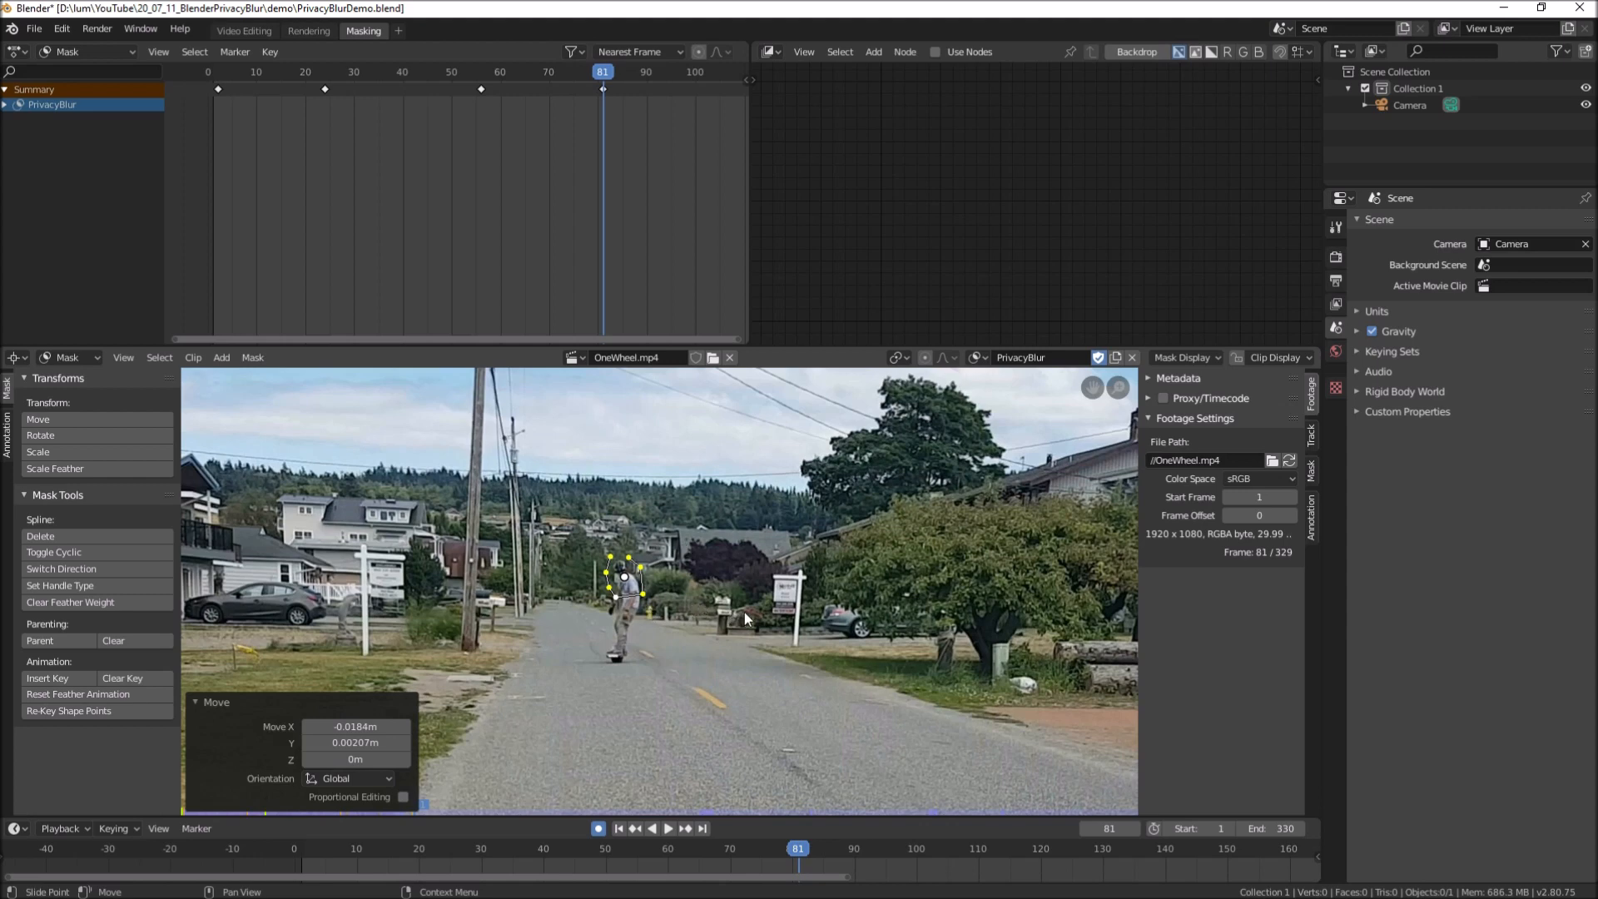
pyautogui.moveTo(798, 848); pyautogui.dragTo(870, 848)
pyautogui.scroll(4, 748, 599)
pyautogui.press('g')
pyautogui.click(744, 612)
# Advance to frame 118 and move the whole mask over the rider's head
pyautogui.scroll(3, 697, 874)
pyautogui.scroll(-12, 697, 866)
pyautogui.click(643, 848)
pyautogui.press('g')
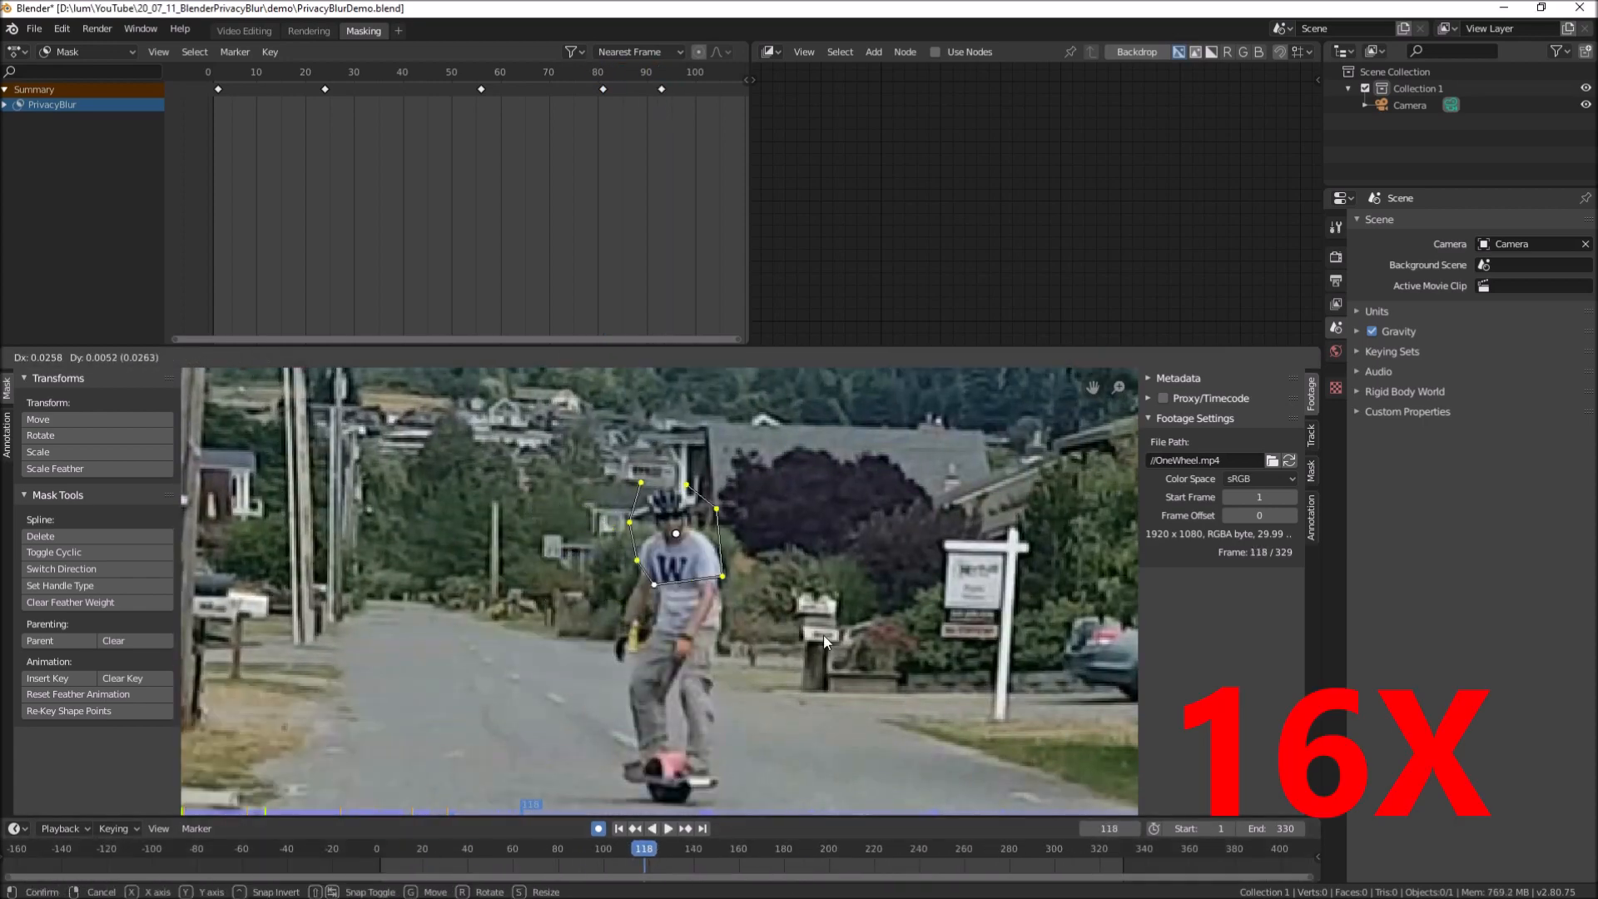
pyautogui.click(822, 636)
# Advance to frame 197 and reposition the mask over the rider's head and shoulders
pyautogui.moveTo(672, 845); pyautogui.dragTo(821, 848)
pyautogui.scroll(-4, 699, 599)
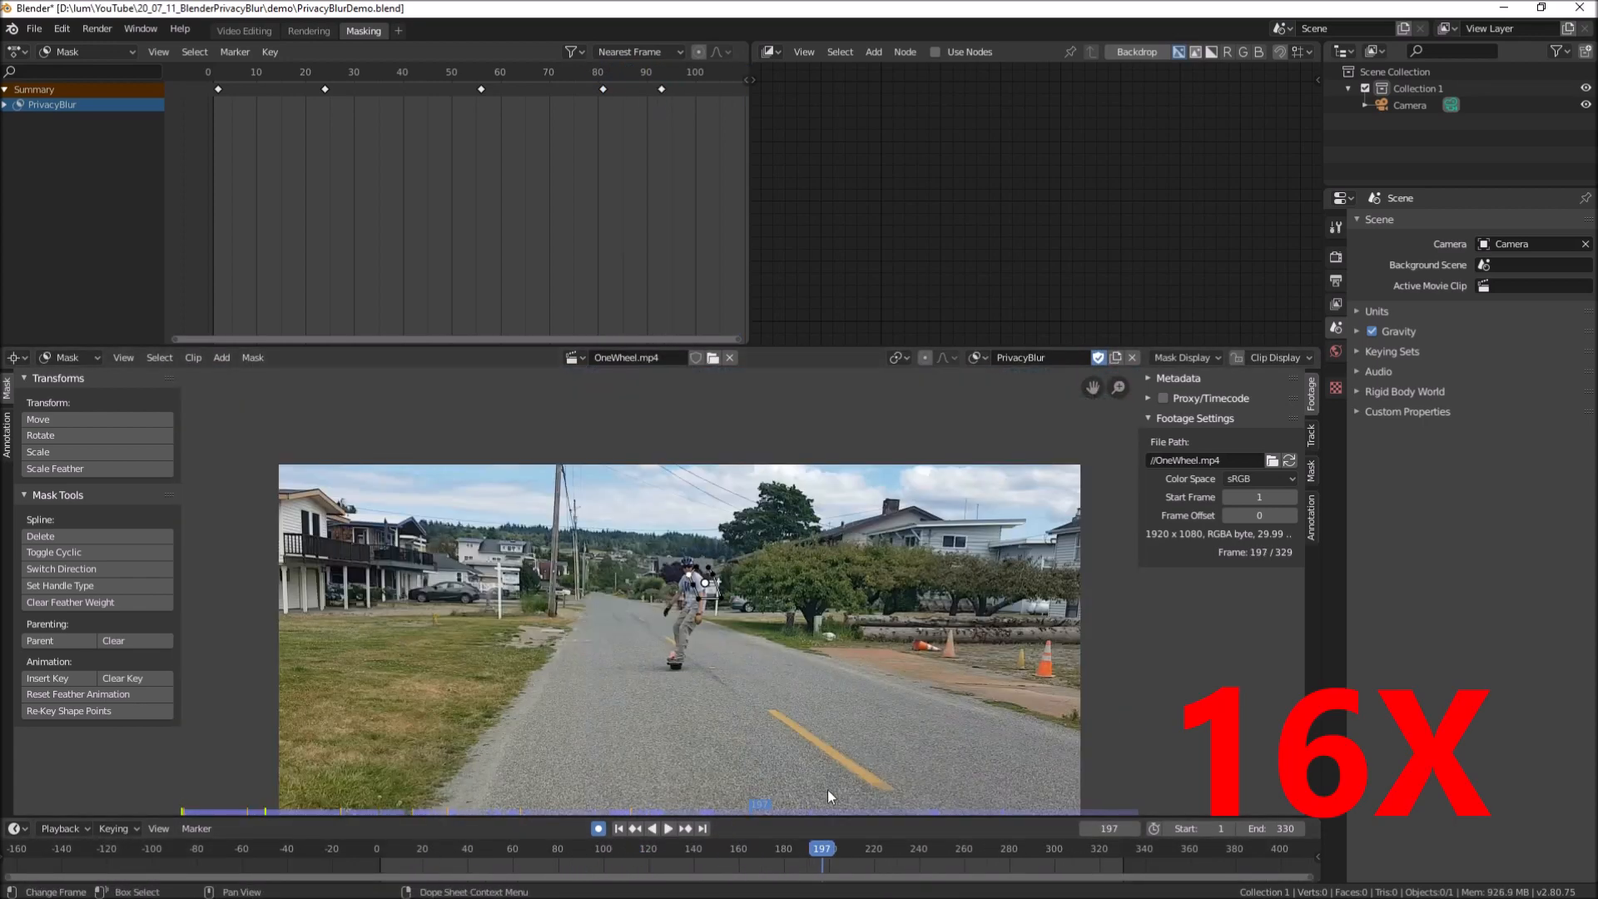
pyautogui.scroll(1, 701, 589)
pyautogui.scroll(-7, 583, 208)
pyautogui.moveTo(725, 560); pyautogui.dragTo(709, 551)
# Advance to frame 226, move the mask onto the rider, and stretch its lower-left point around his upper body
pyautogui.moveTo(822, 848); pyautogui.dragTo(887, 847)
pyautogui.press('g')
pyautogui.click(771, 582)
pyautogui.moveTo(743, 608); pyautogui.dragTo(731, 623)
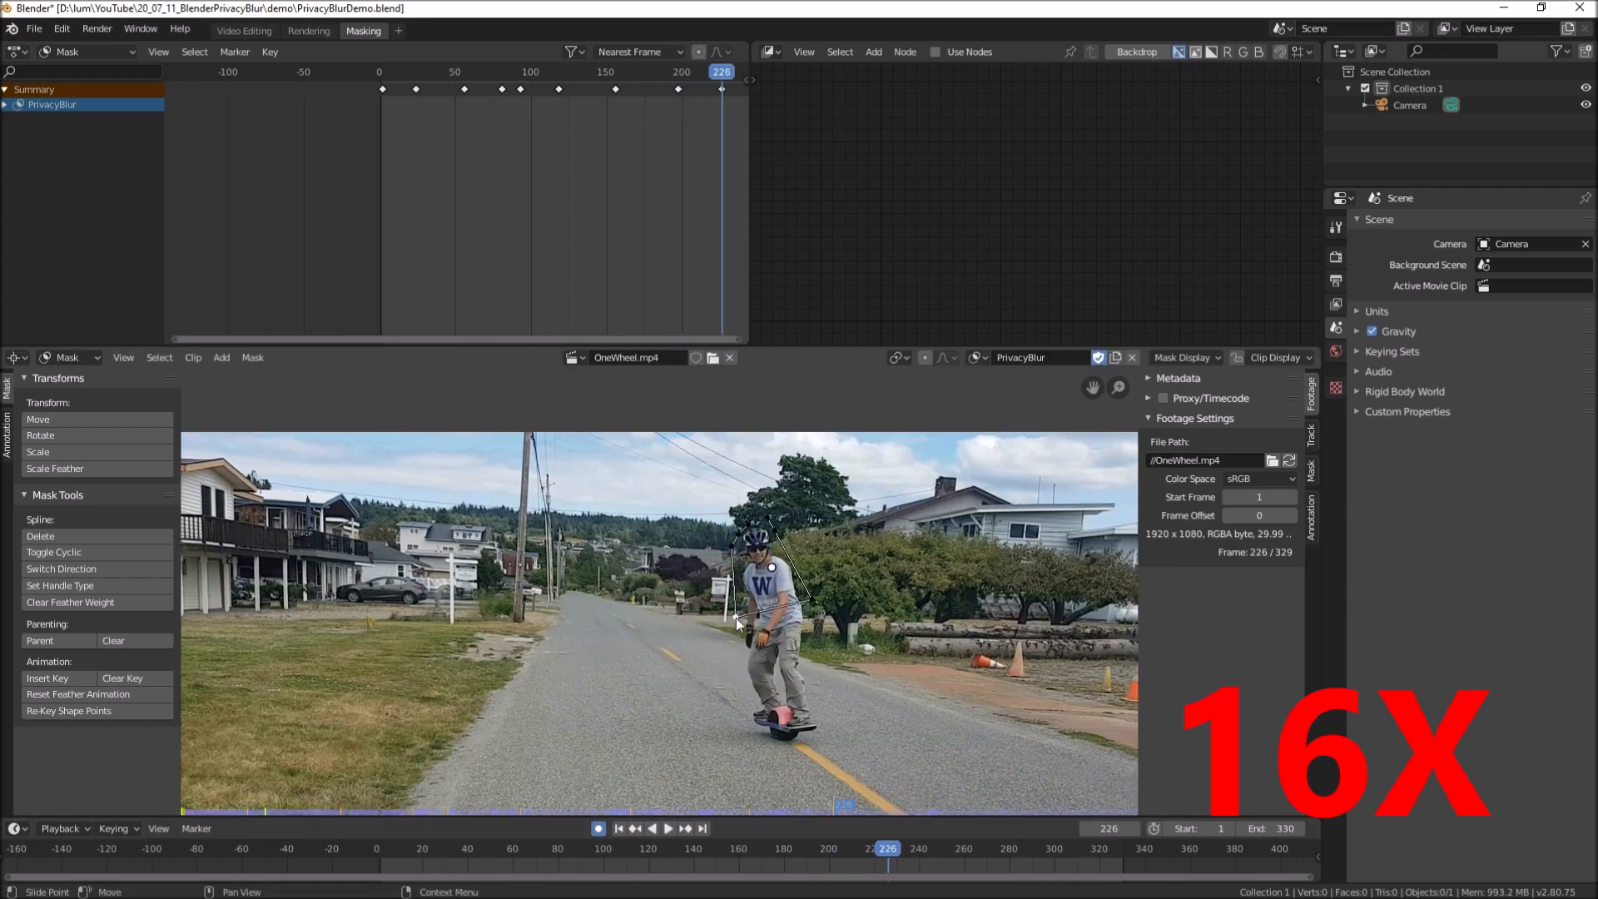
# Advance to frame 238, move the mask onto the rider, and adjust its lower-left point beside his torso
pyautogui.moveTo(887, 848); pyautogui.dragTo(915, 847)
pyautogui.press('g')
pyautogui.click(816, 591)
pyautogui.scroll(-3, 455, 208)
pyautogui.moveTo(775, 618); pyautogui.dragTo(786, 612)
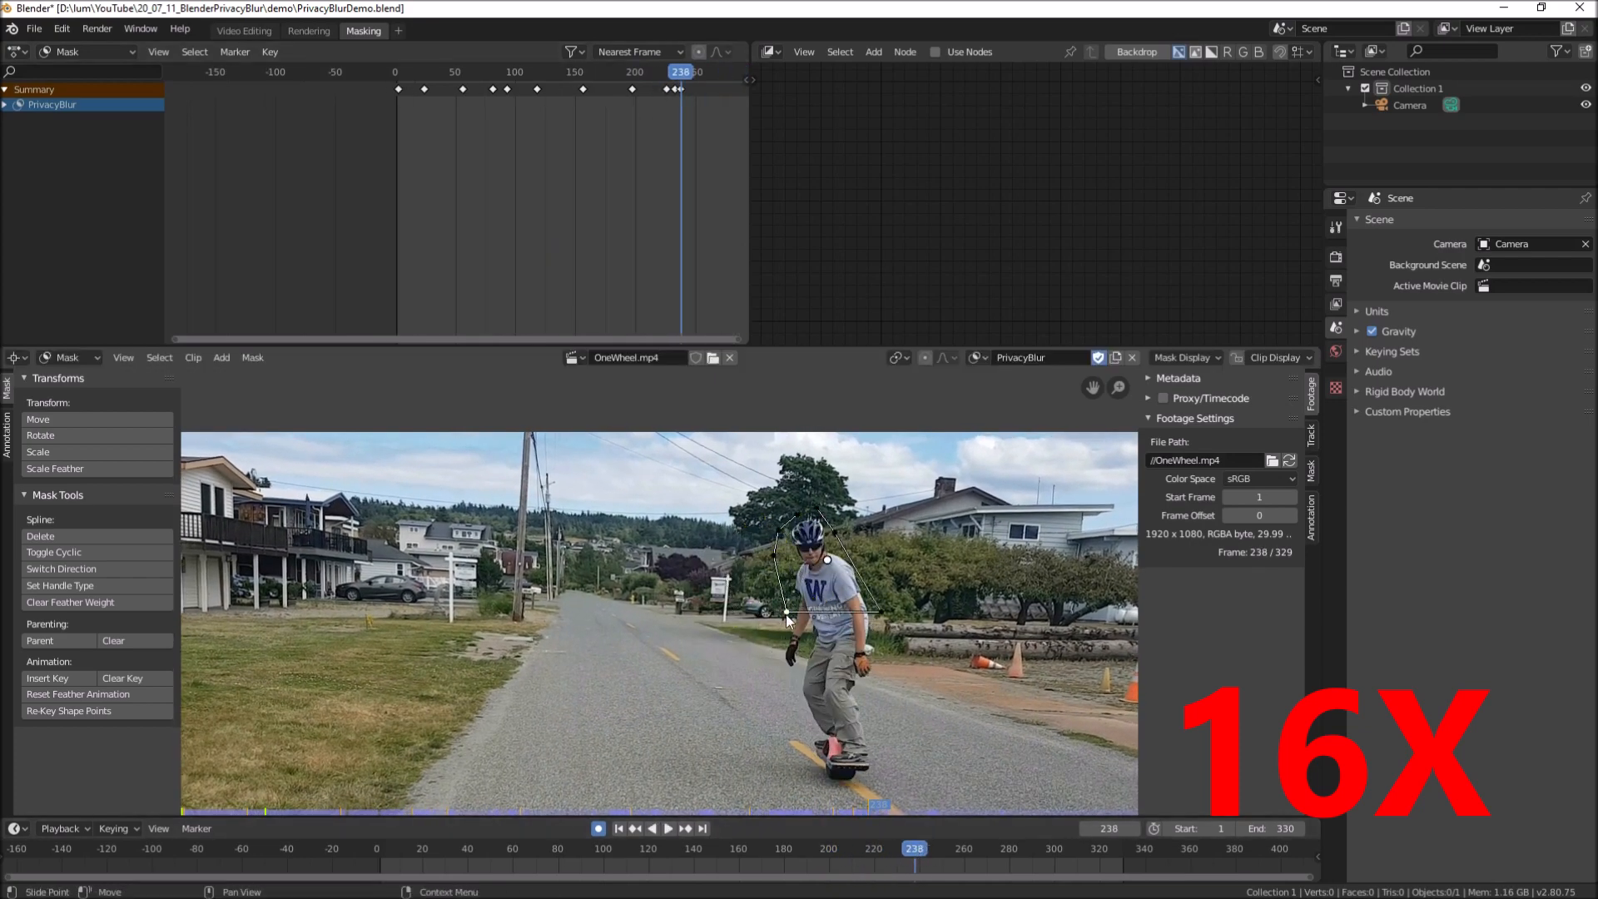
# Advance to about frame 256, move the entire mask onto the rider, and pull out a point on its right side
pyautogui.moveTo(914, 848); pyautogui.dragTo(957, 848)
pyautogui.press('a')
pyautogui.press('g')
pyautogui.click(965, 558)
pyautogui.moveTo(999, 582); pyautogui.dragTo(1011, 575)
pyautogui.scroll(-3, 916, 583)
# Move all mask points over the rider's head at frame 269, near the right edge of the footage
pyautogui.press('a')
pyautogui.press('g')
pyautogui.click(936, 571)
# Advance in two short increments past frame 269, shifting the mask outward each time as the rider leaves the footage
pyautogui.moveTo(958, 848); pyautogui.dragTo(995, 852)
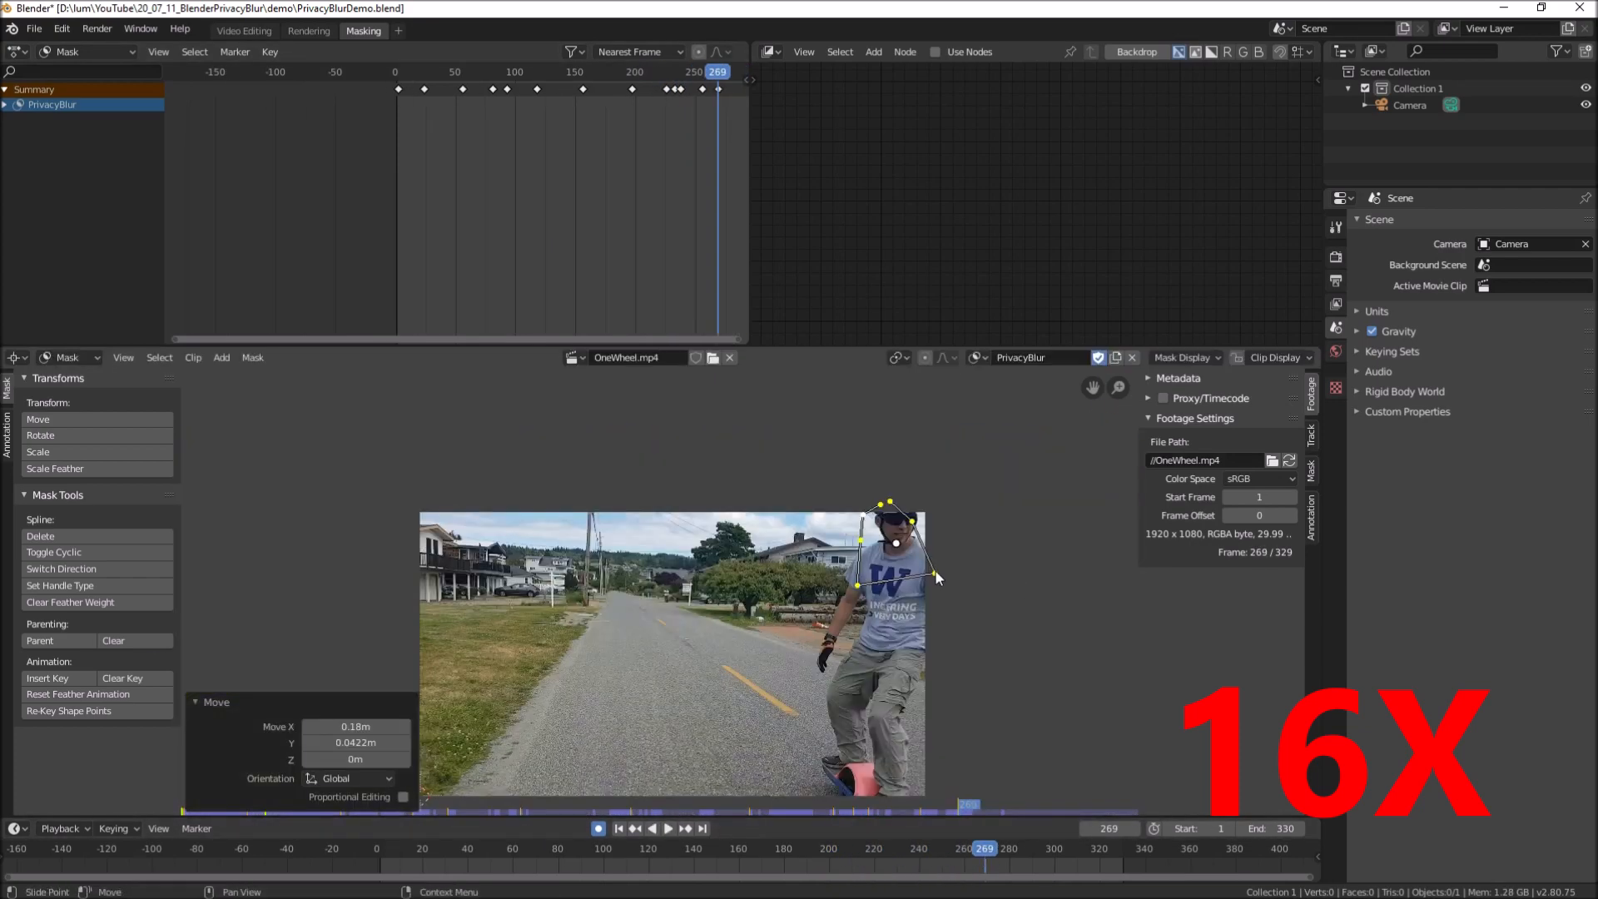
pyautogui.moveTo(949, 566); pyautogui.dragTo(998, 582)
pyautogui.moveTo(995, 851); pyautogui.dragTo(1007, 851)
pyautogui.moveTo(999, 582); pyautogui.dragTo(1027, 588)
# Return to frame 2 and play the clip to check that the mask follows the rider throughout
pyautogui.moveTo(1007, 851); pyautogui.dragTo(382, 857)
pyautogui.scroll(2, 533, 766)
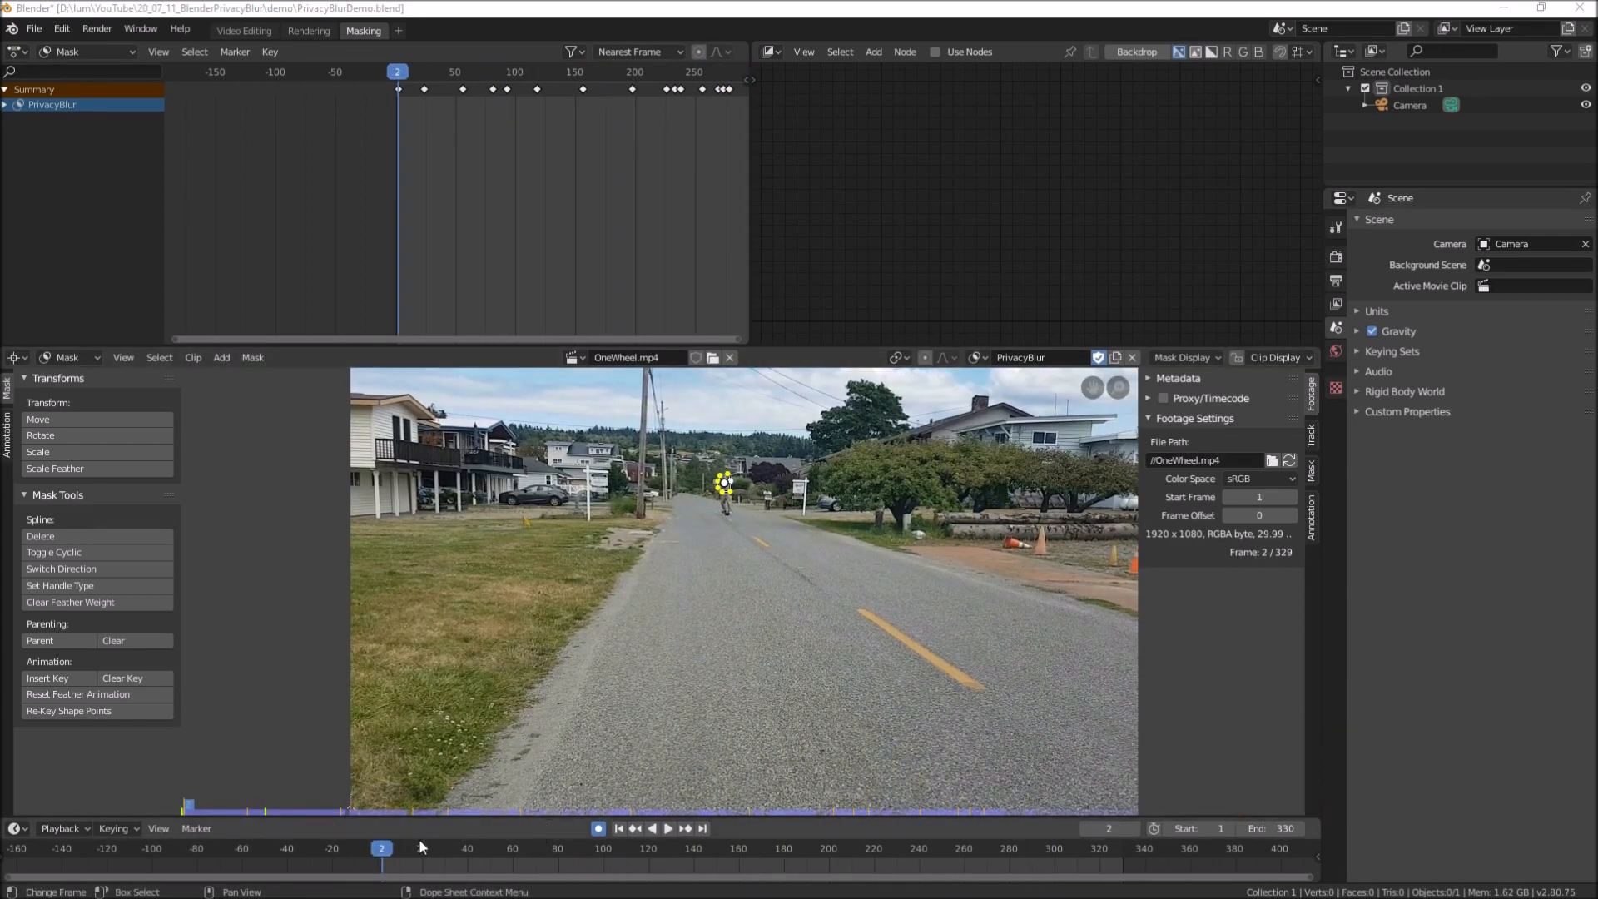
pyautogui.press('space')
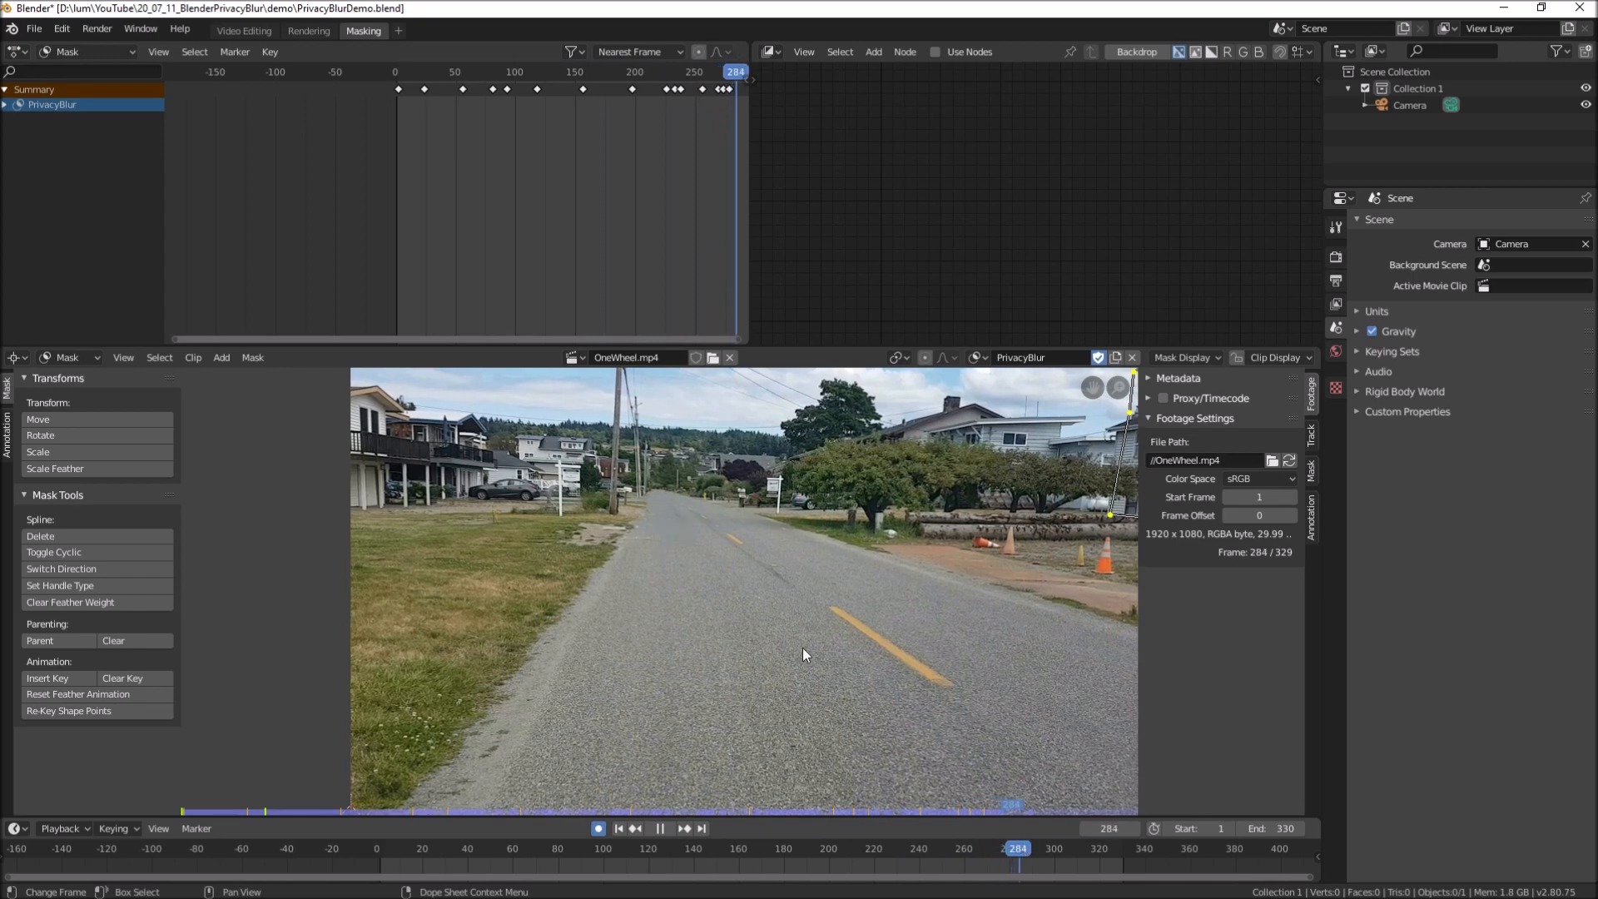
pyautogui.press('Escape')
# Save the blend file and switch to the Video Editing workspace
pyautogui.click(33, 29)
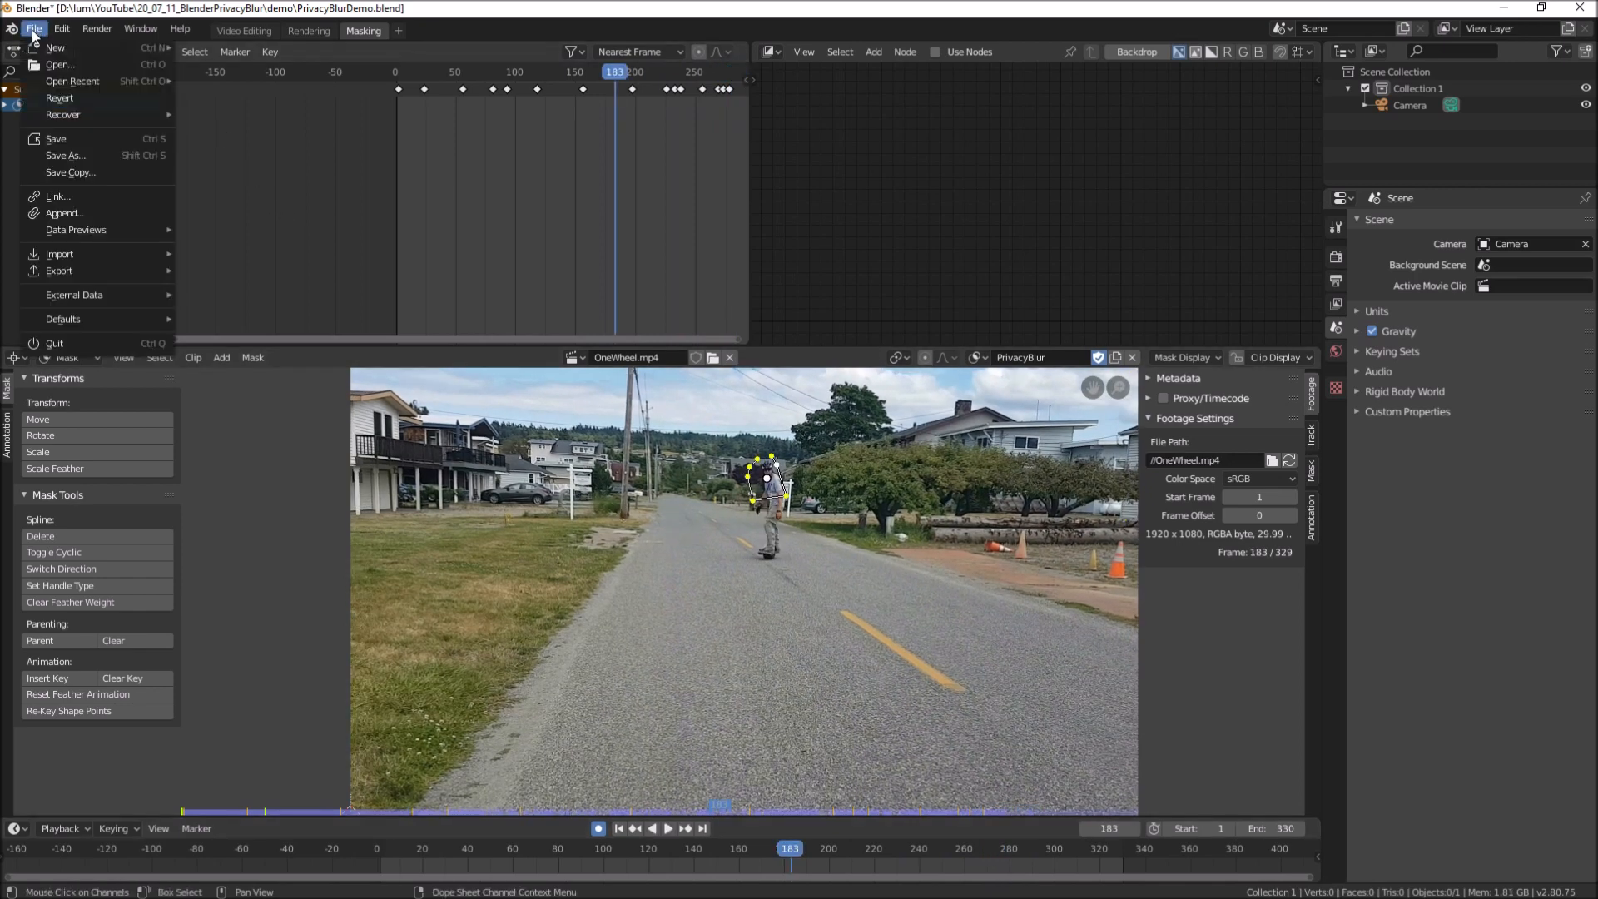
pyautogui.click(52, 138)
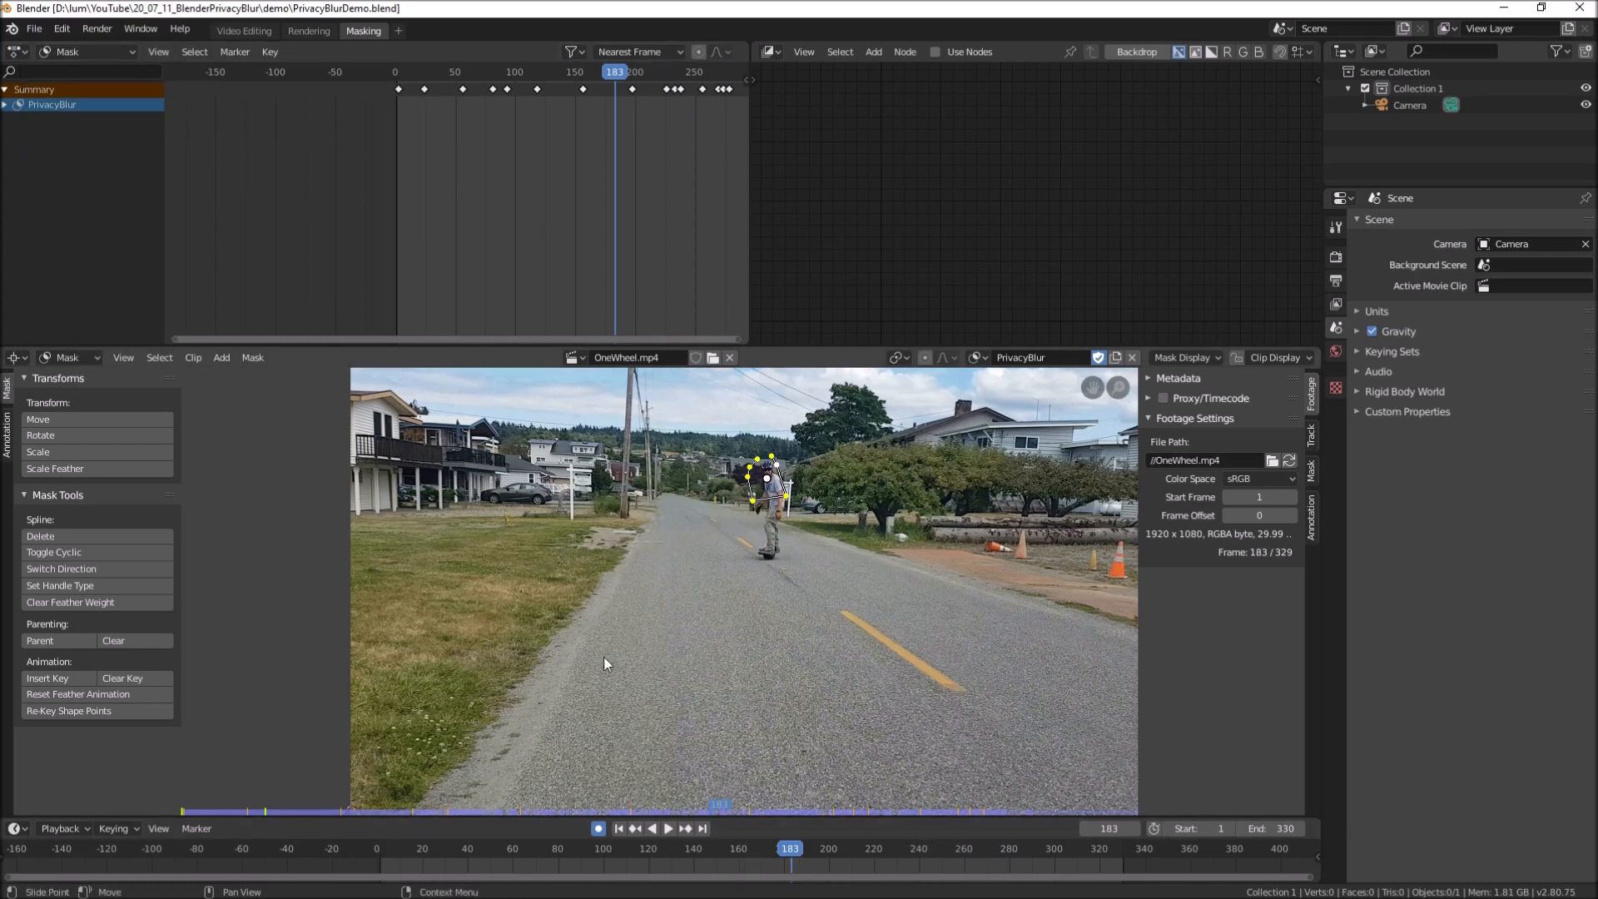
pyautogui.click(242, 33)
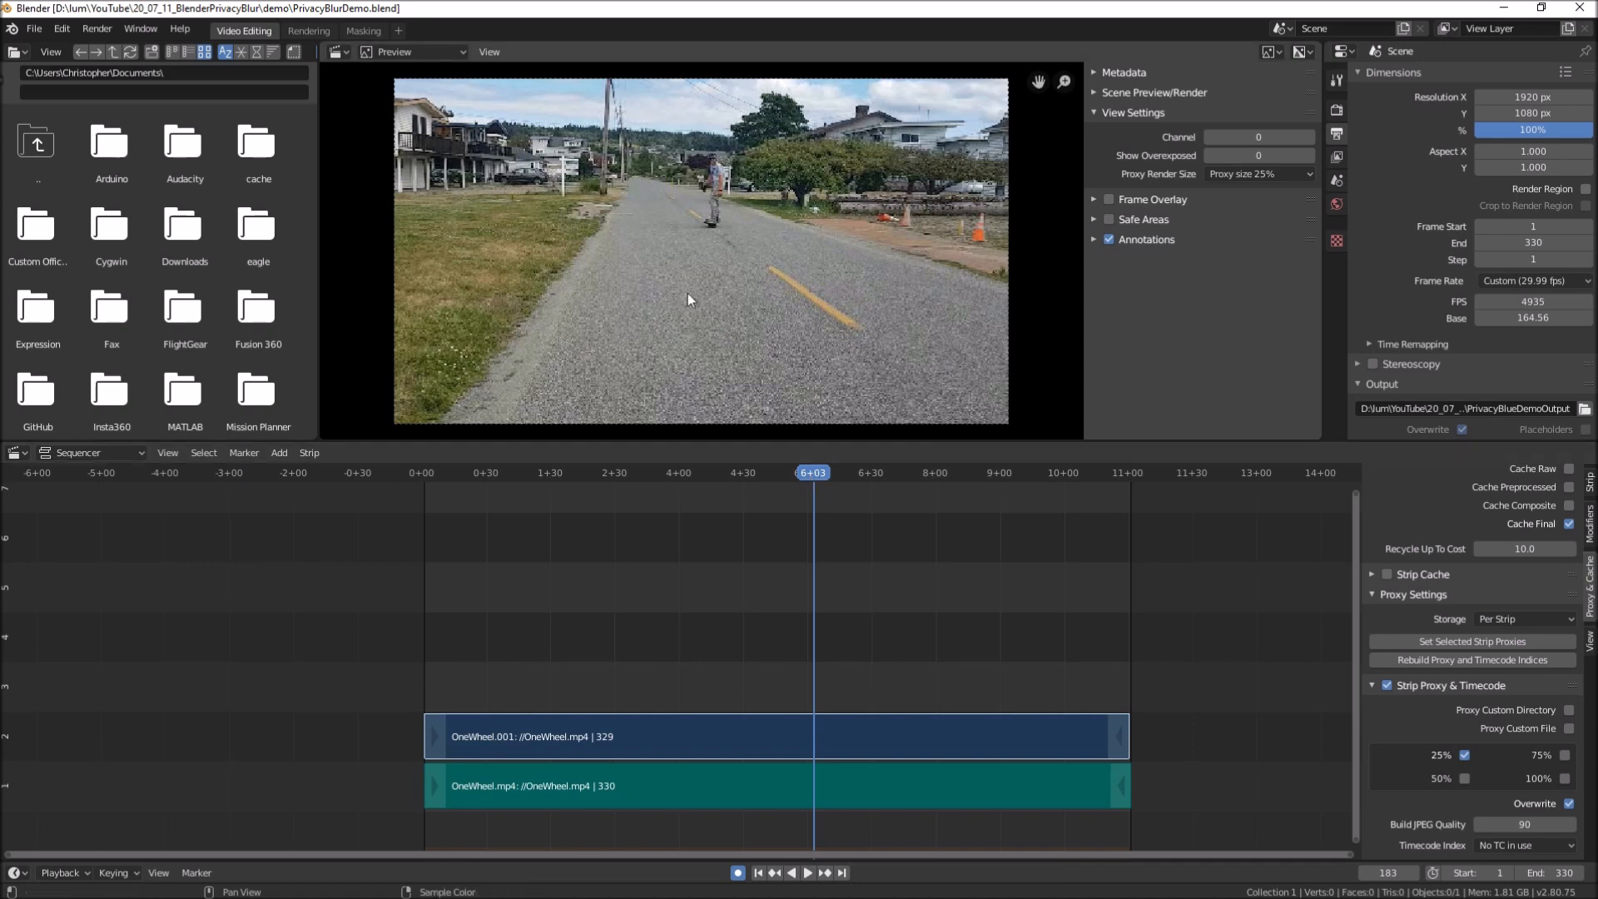
# Add an adjustment layer strip on channel 3 and stretch it over the full length of the OneWheel video strip
pyautogui.click(729, 797)
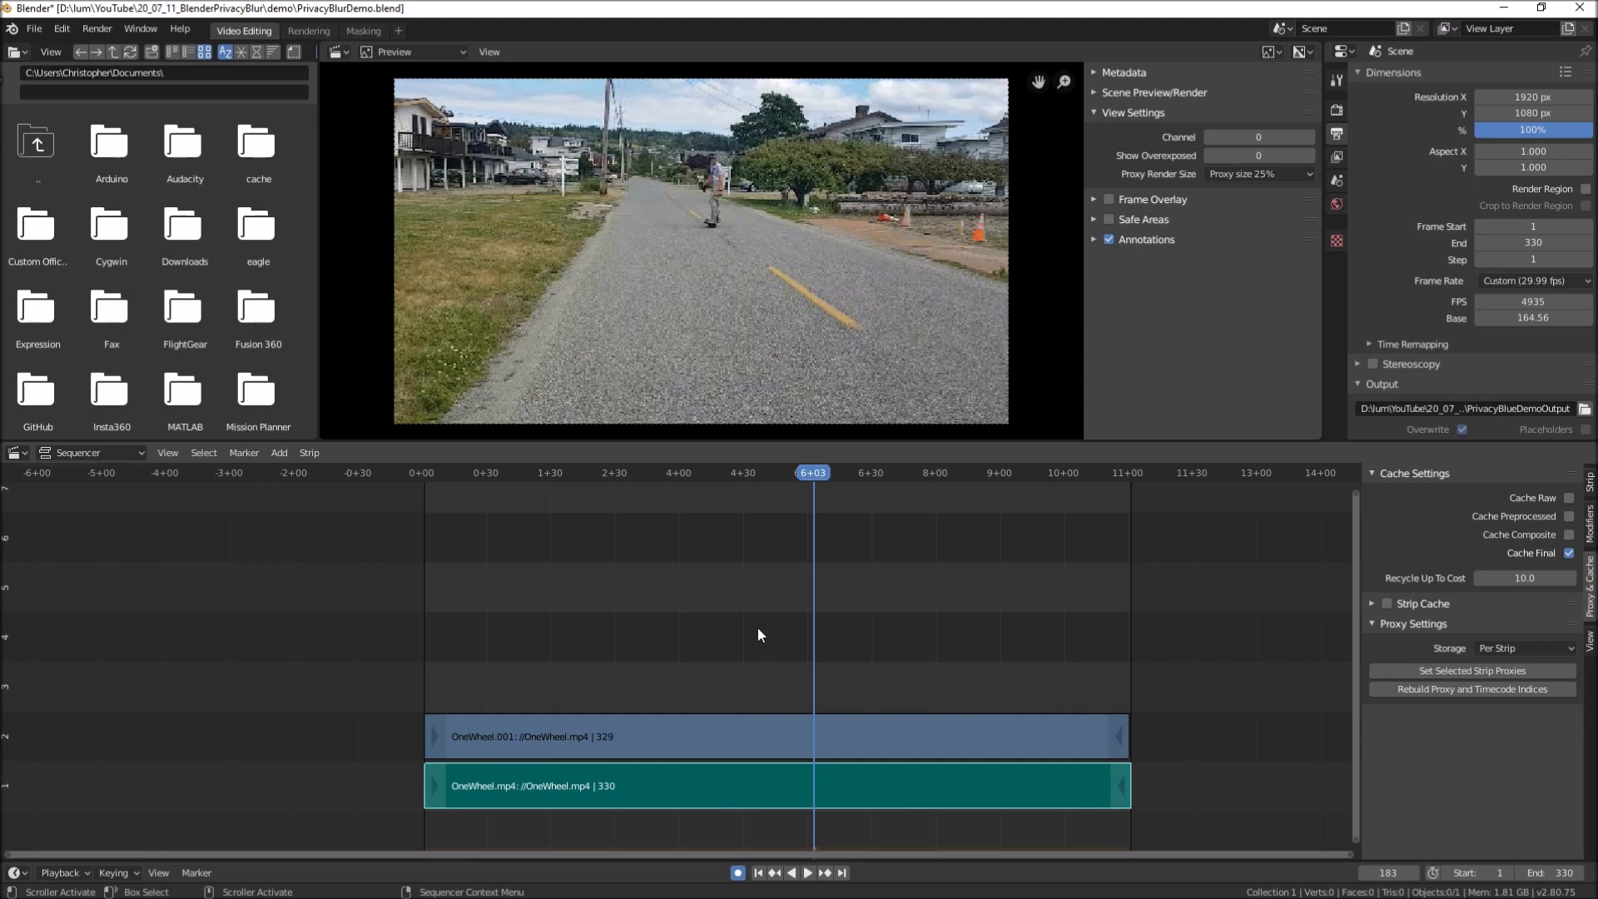
pyautogui.click(574, 734)
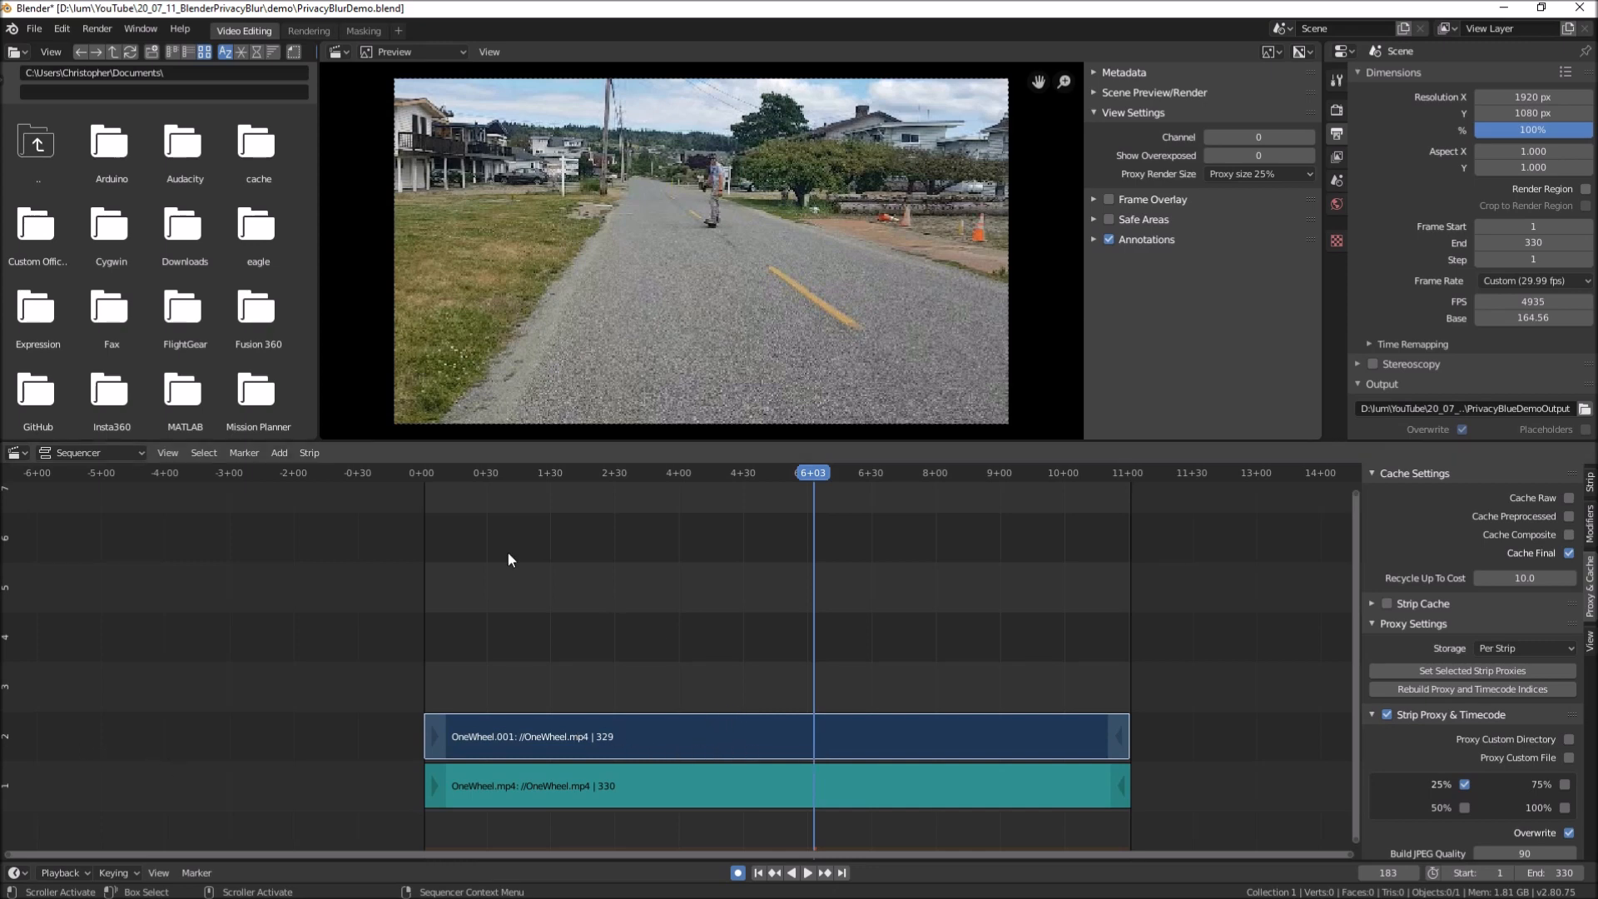
pyautogui.click(281, 453)
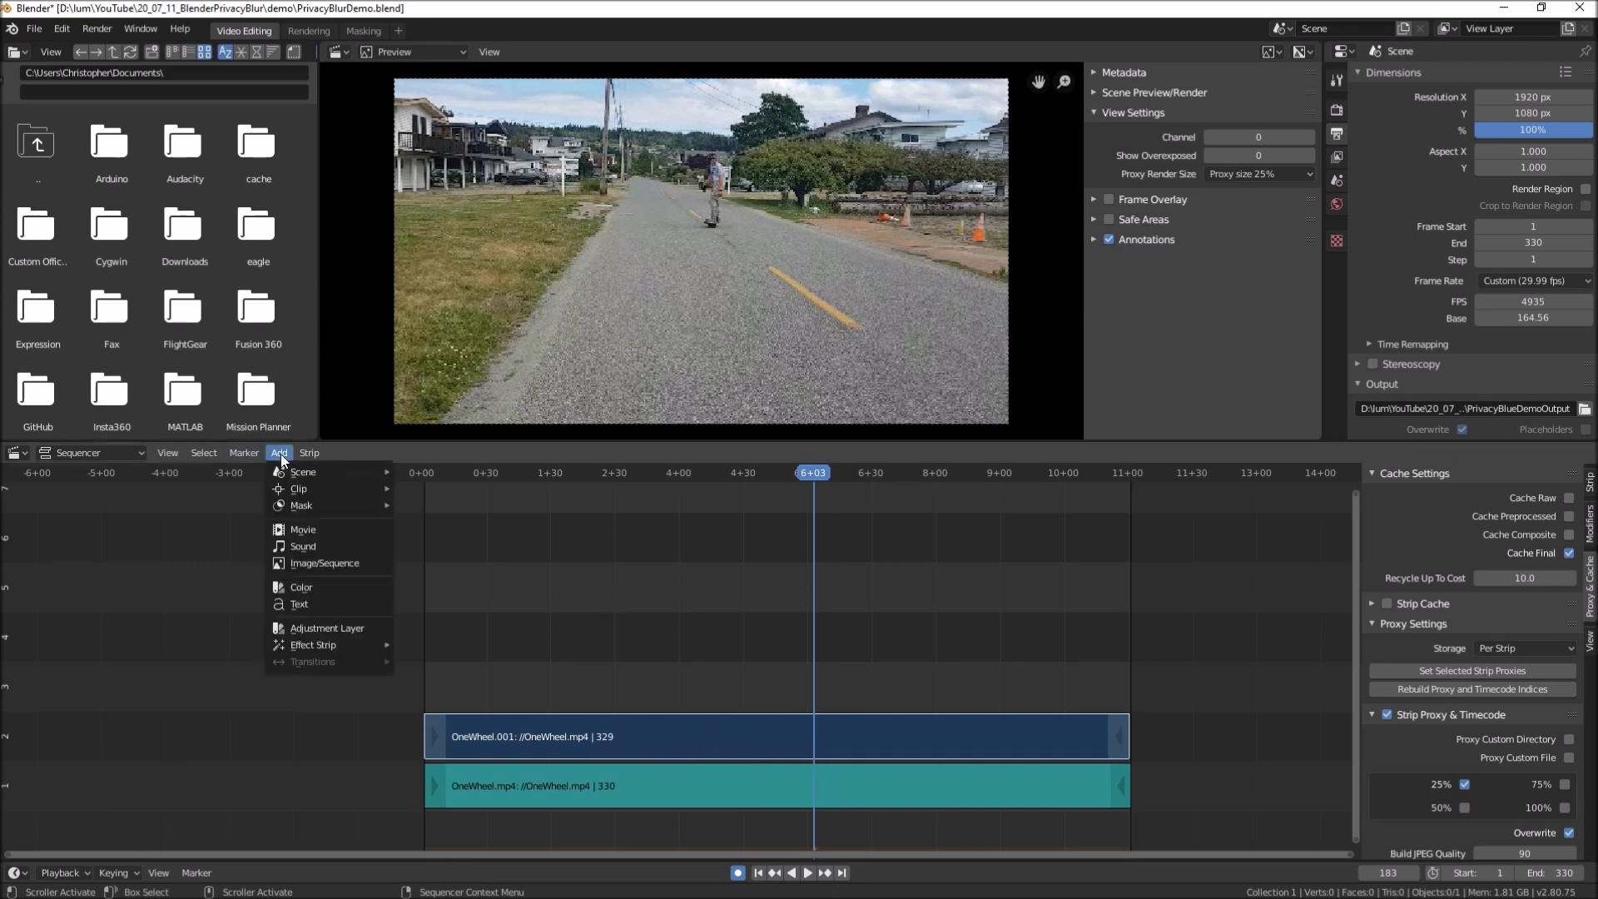
pyautogui.click(317, 629)
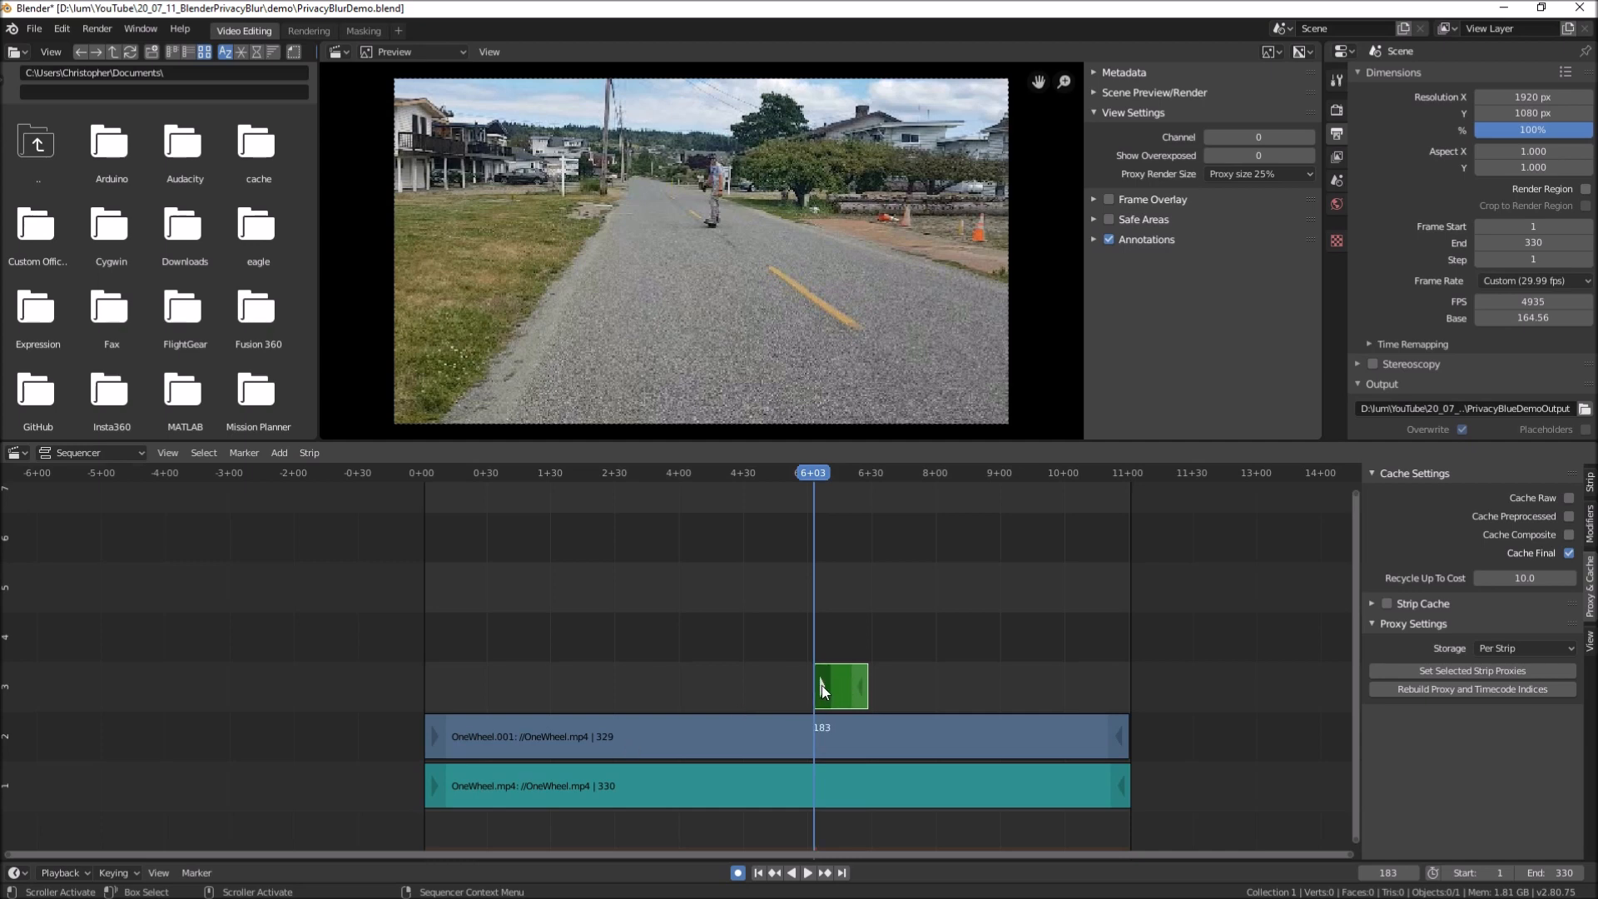
pyautogui.moveTo(821, 685); pyautogui.dragTo(431, 707)
pyautogui.moveTo(861, 681); pyautogui.dragTo(1106, 681)
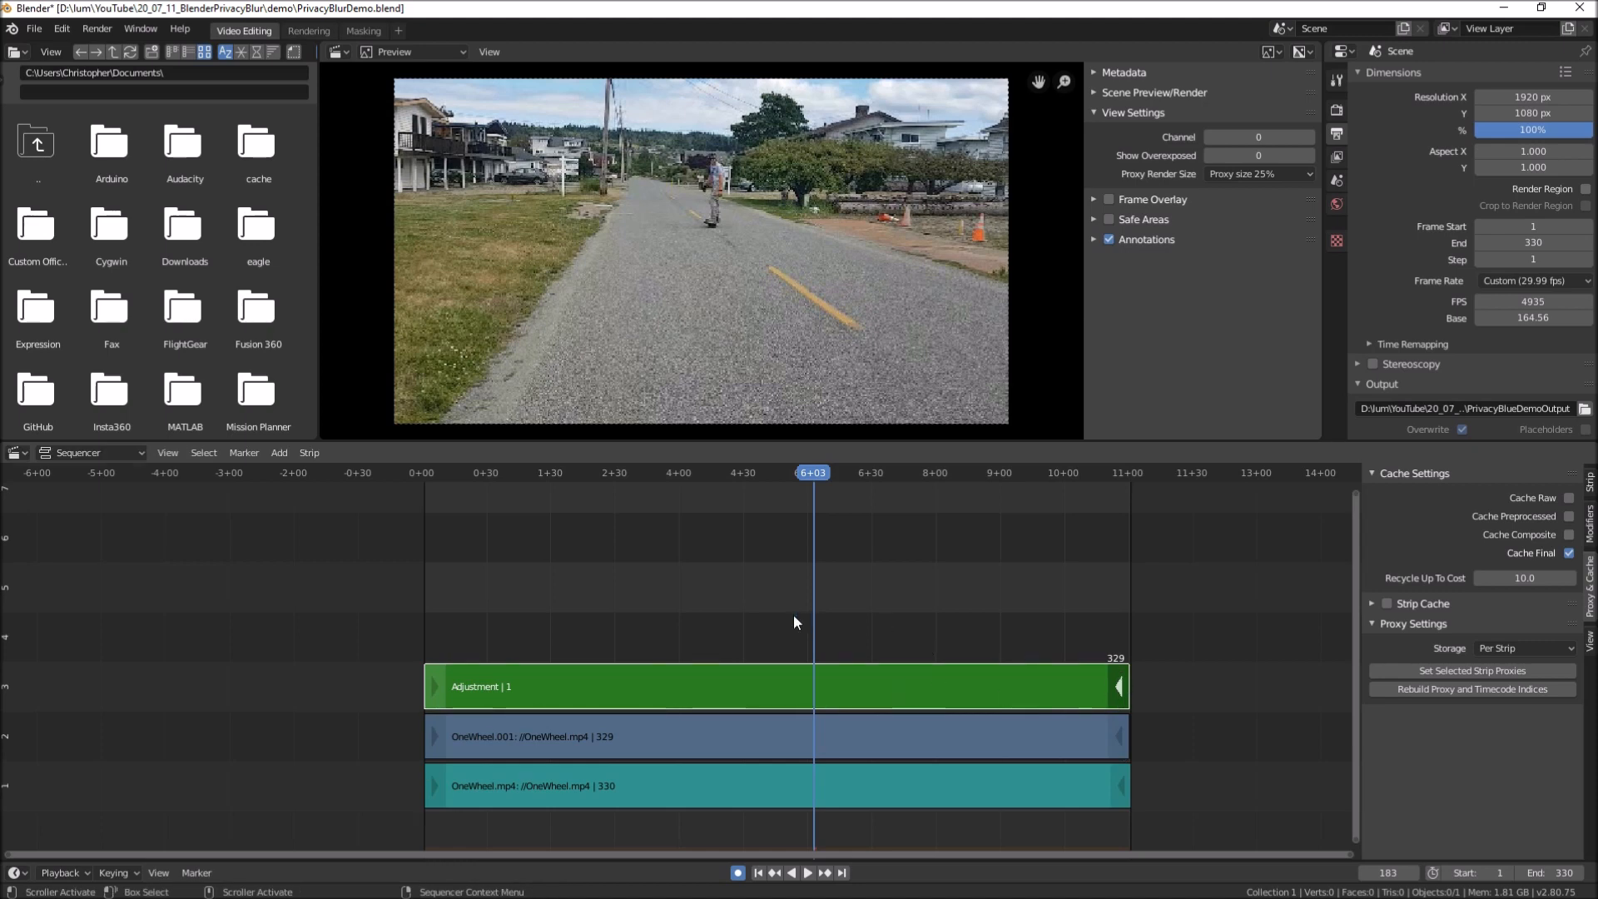
# Give the adjustment strip a Mask modifier with input type Mask using the PrivacyBlur mask, and save the file
pyautogui.click(787, 684)
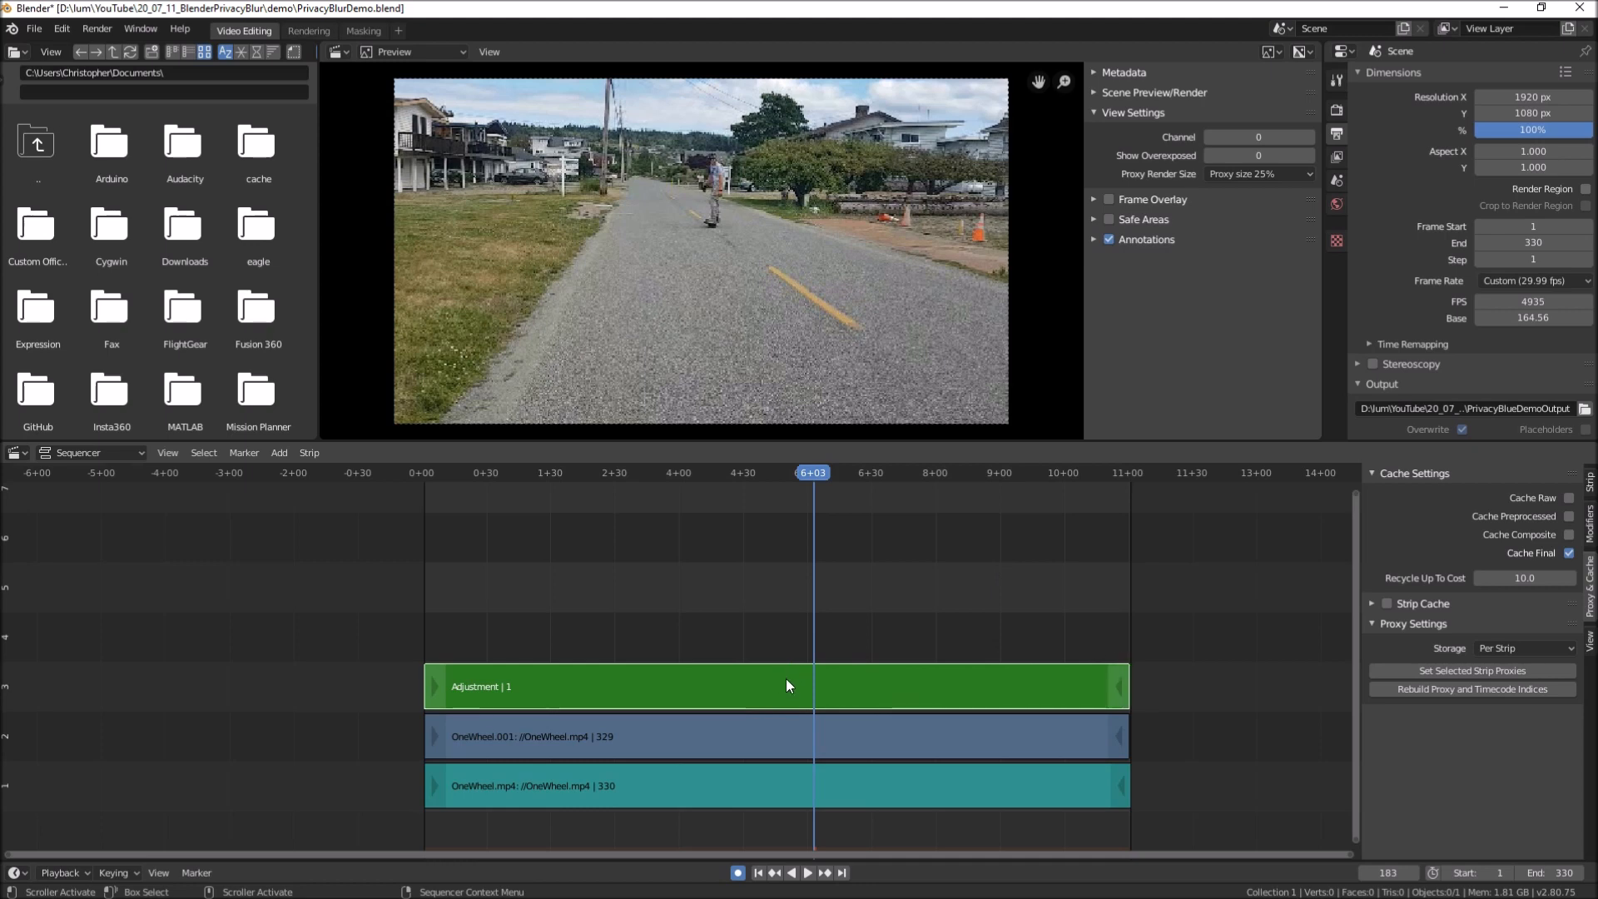
pyautogui.click(1589, 523)
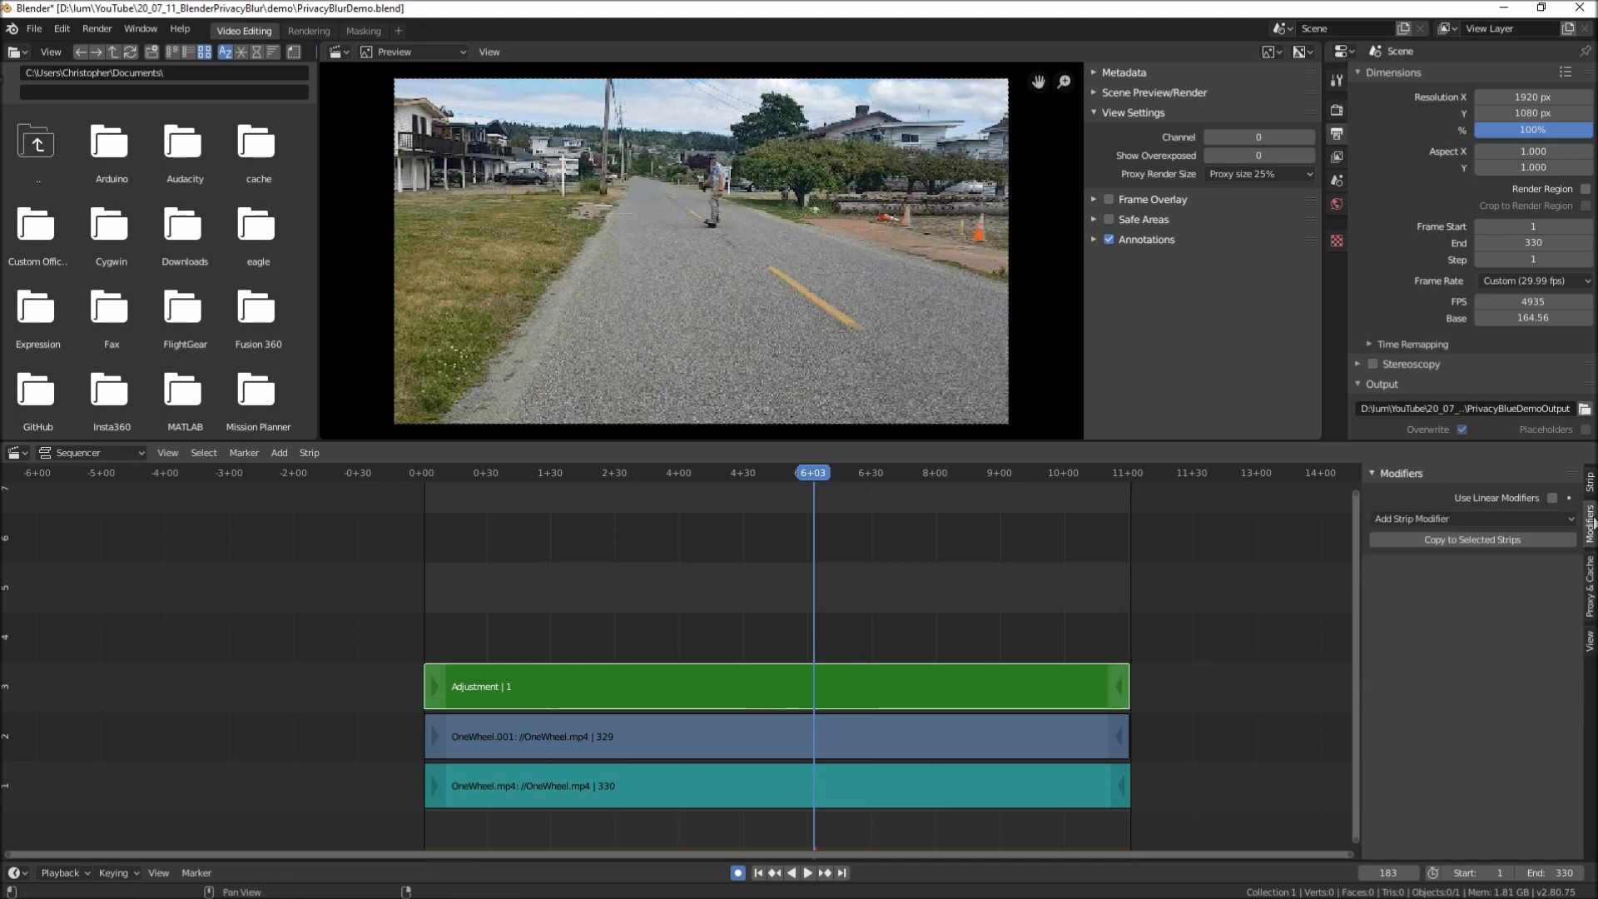
pyautogui.click(1566, 520)
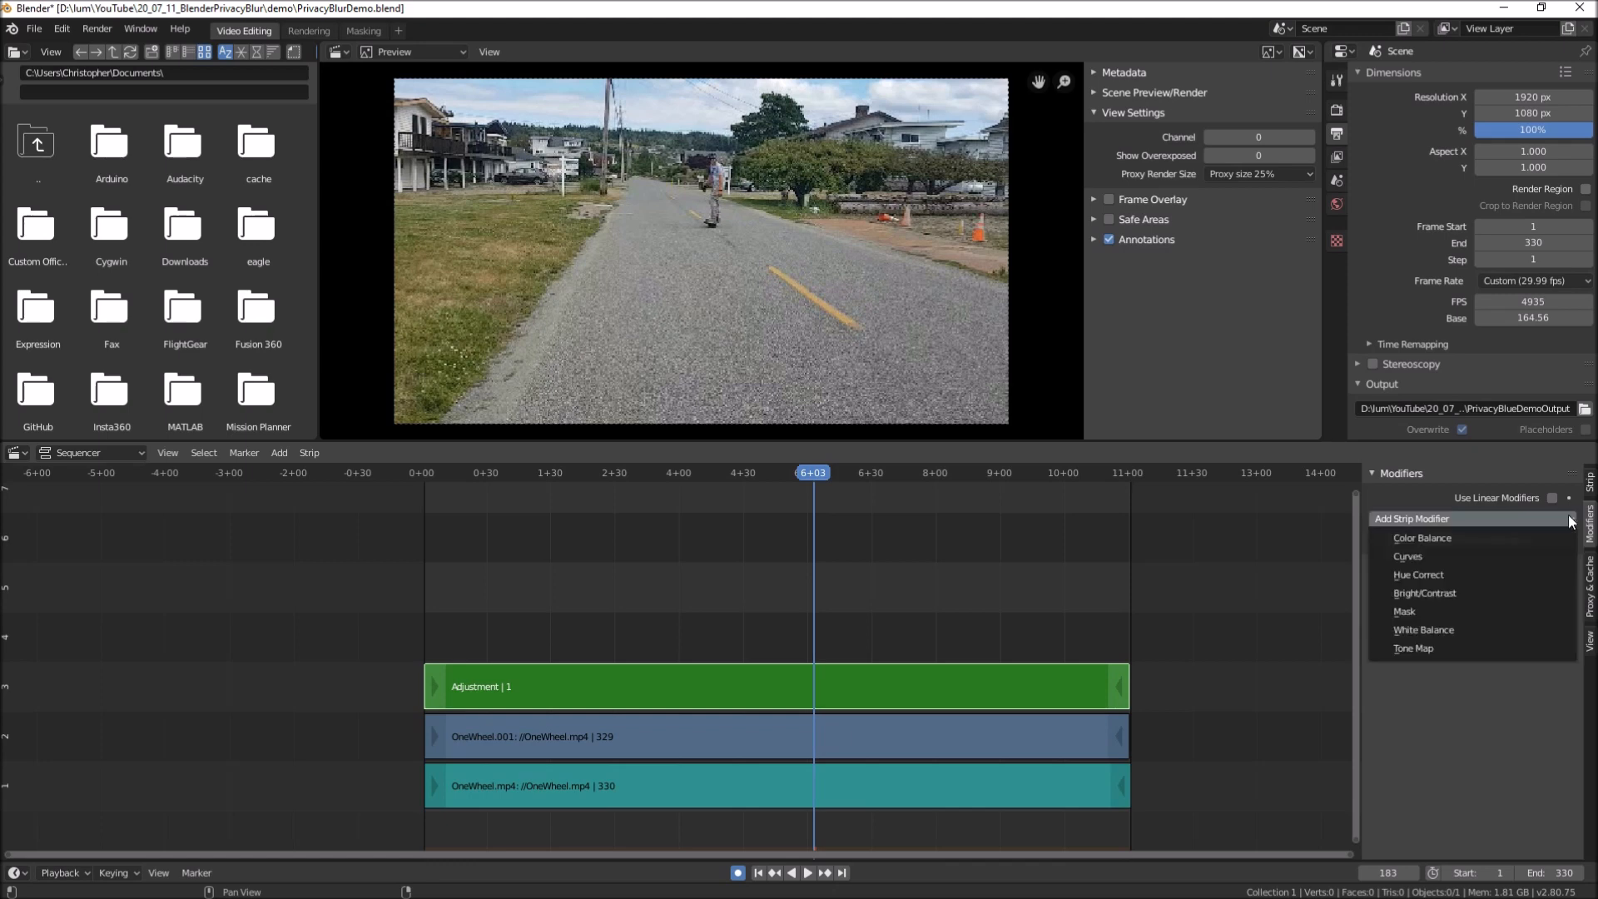
pyautogui.click(1421, 613)
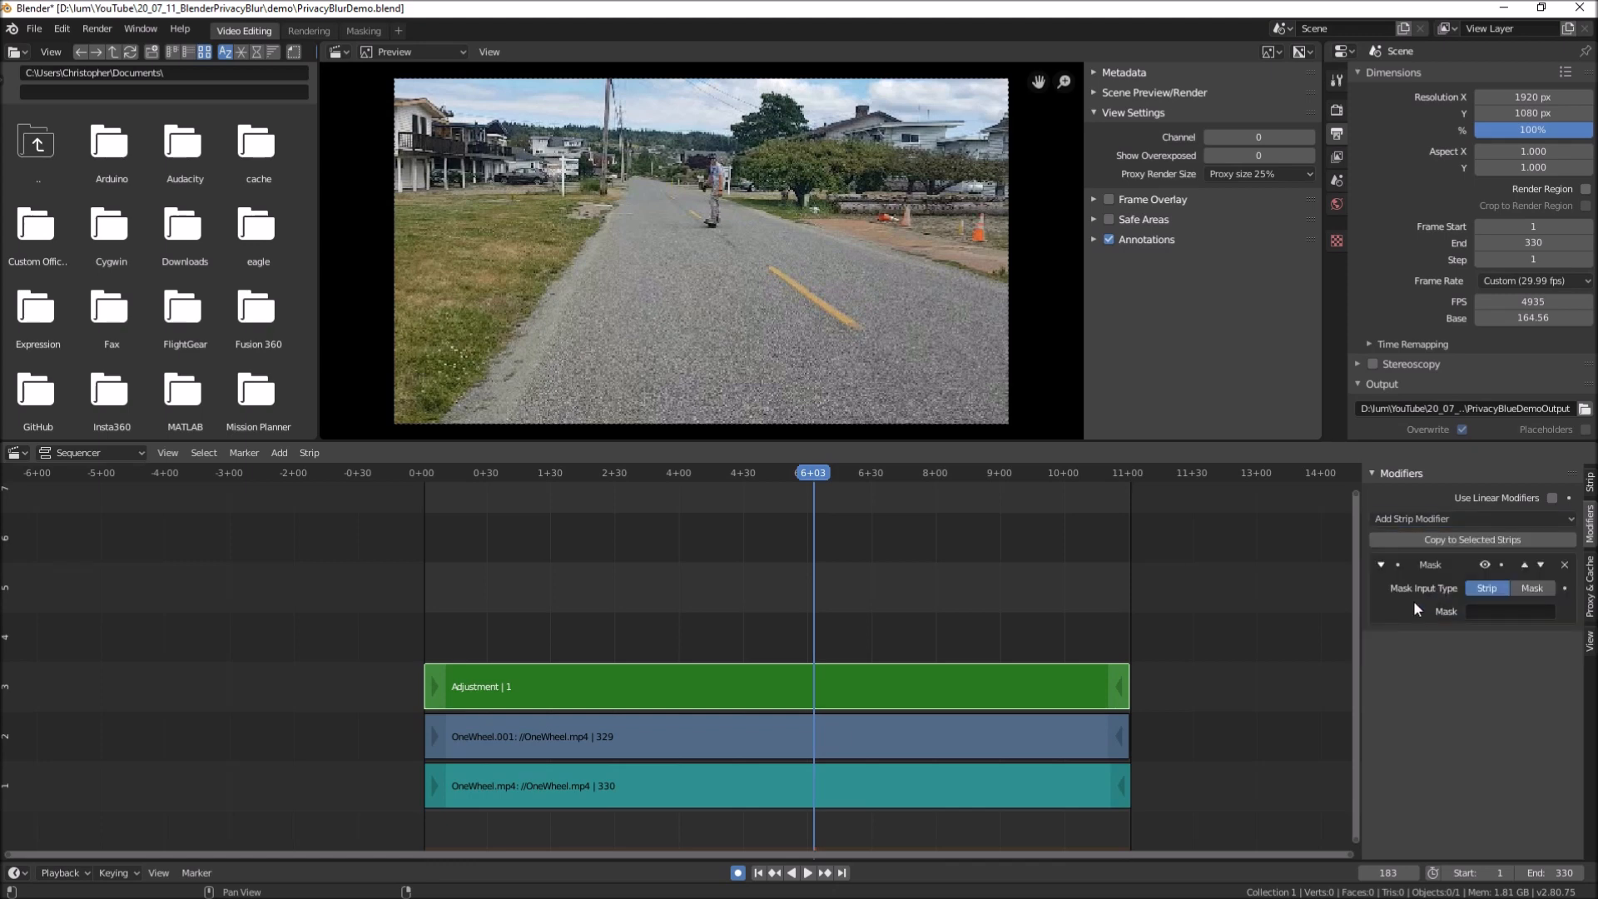
pyautogui.click(1538, 588)
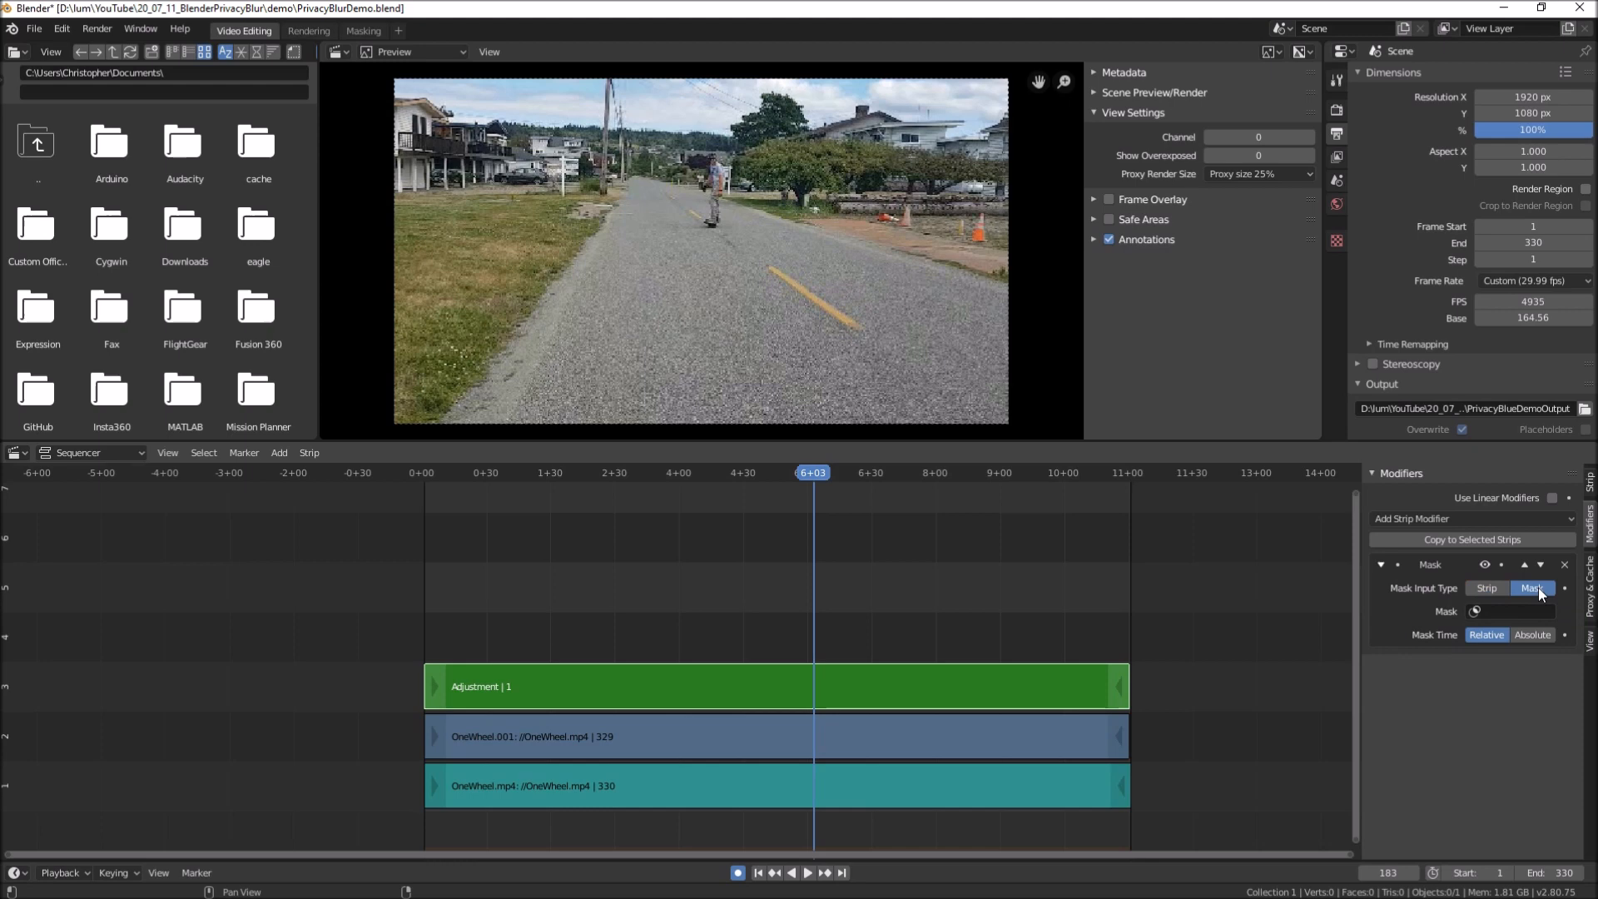
pyautogui.click(1496, 609)
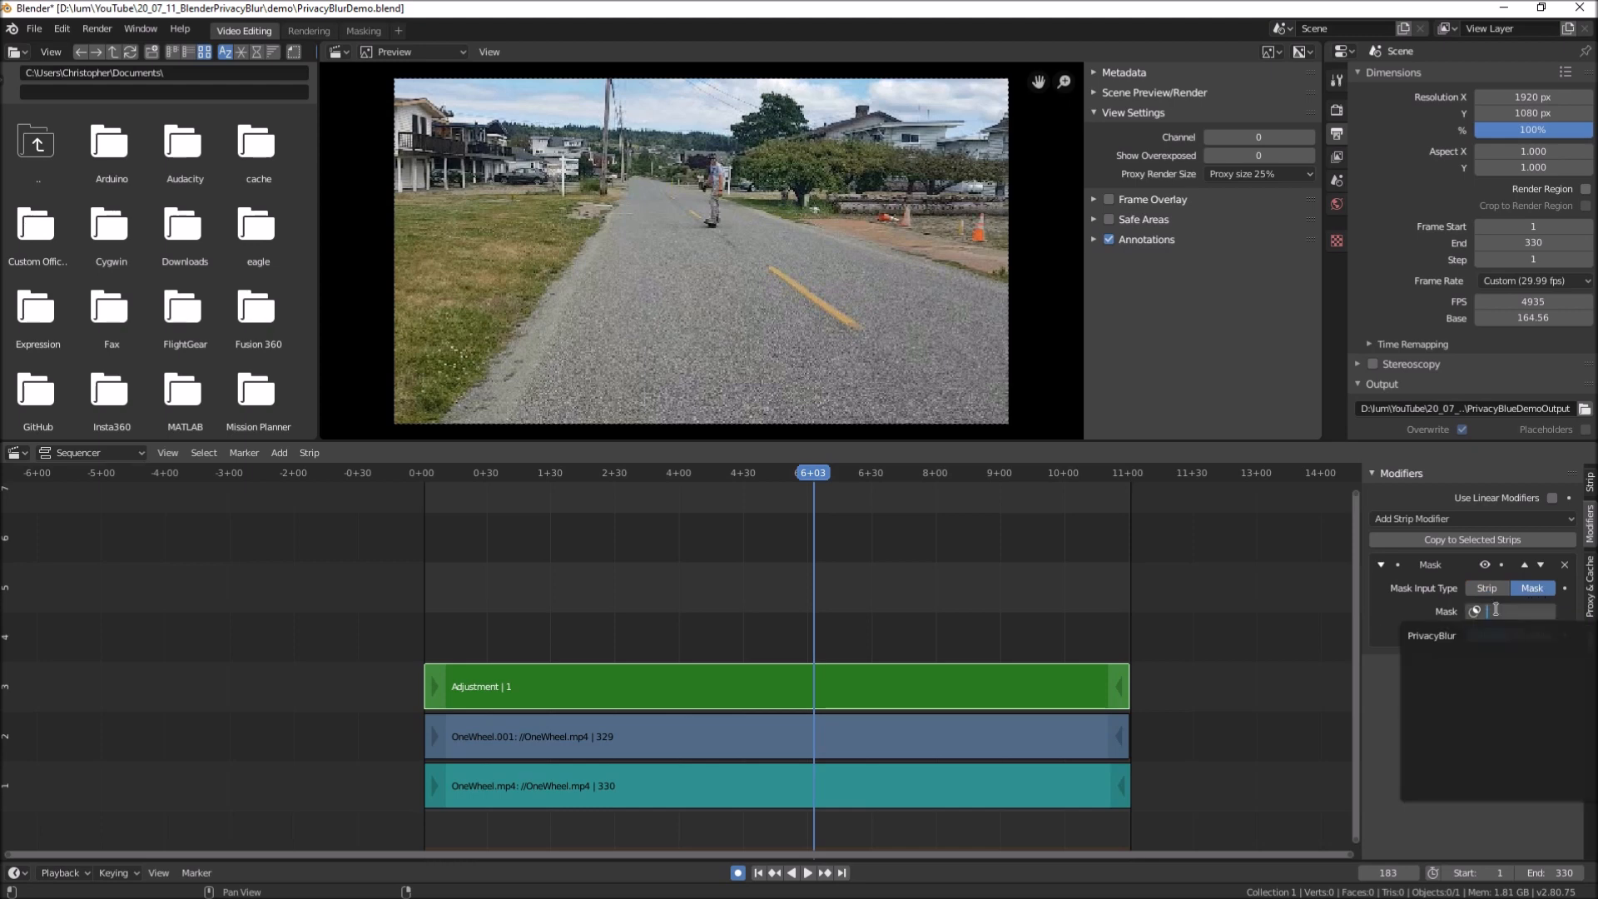
pyautogui.click(1444, 637)
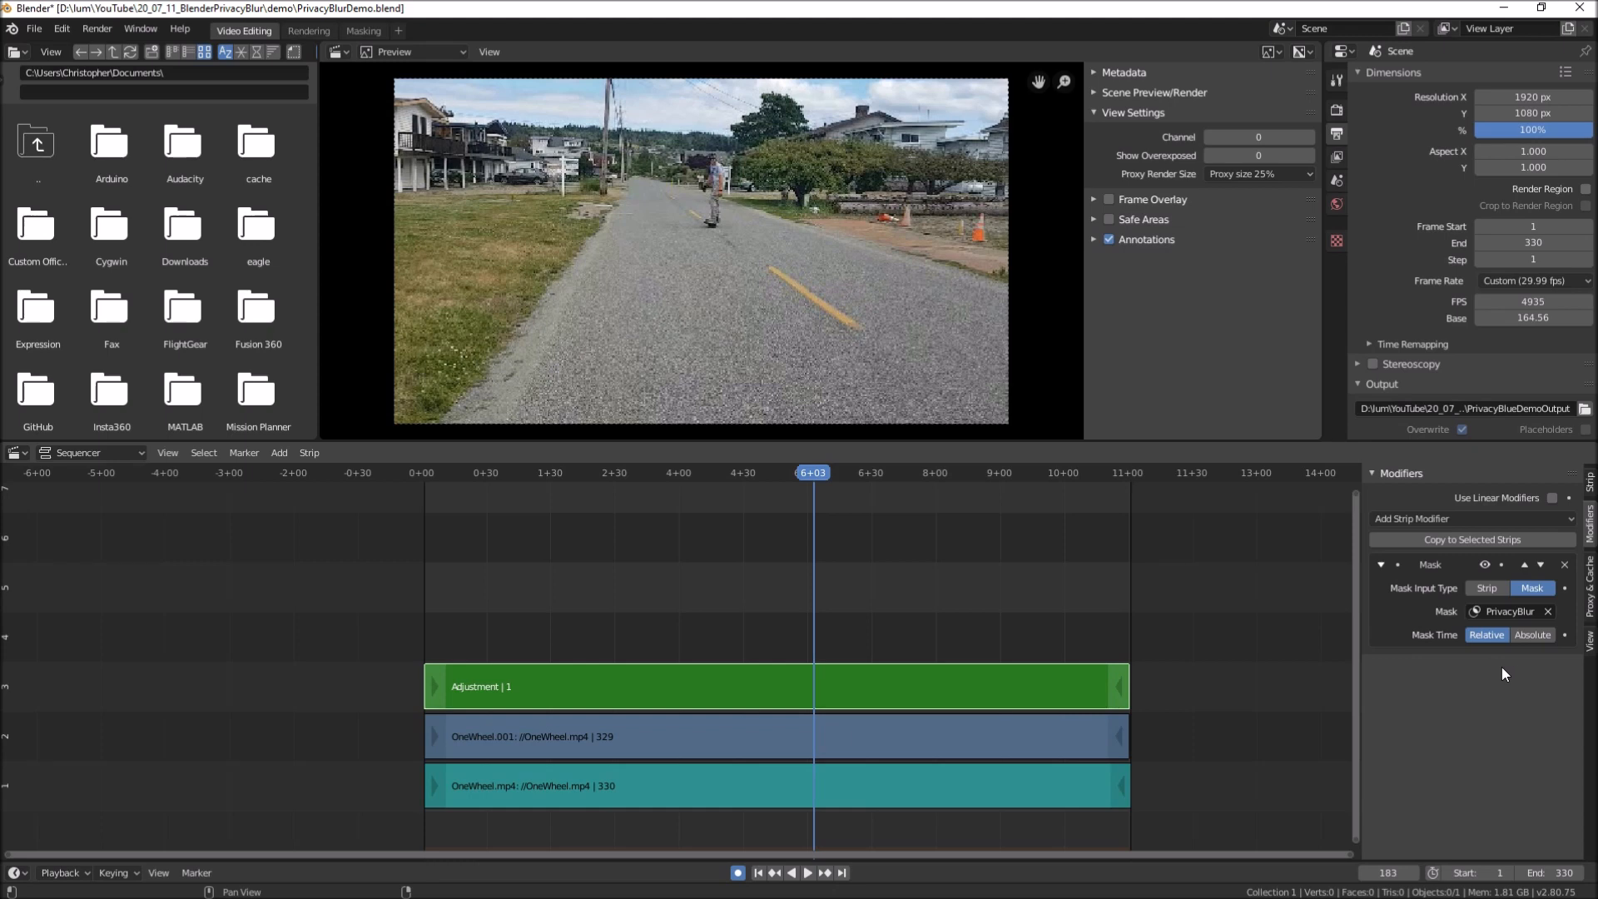
pyautogui.click(34, 30)
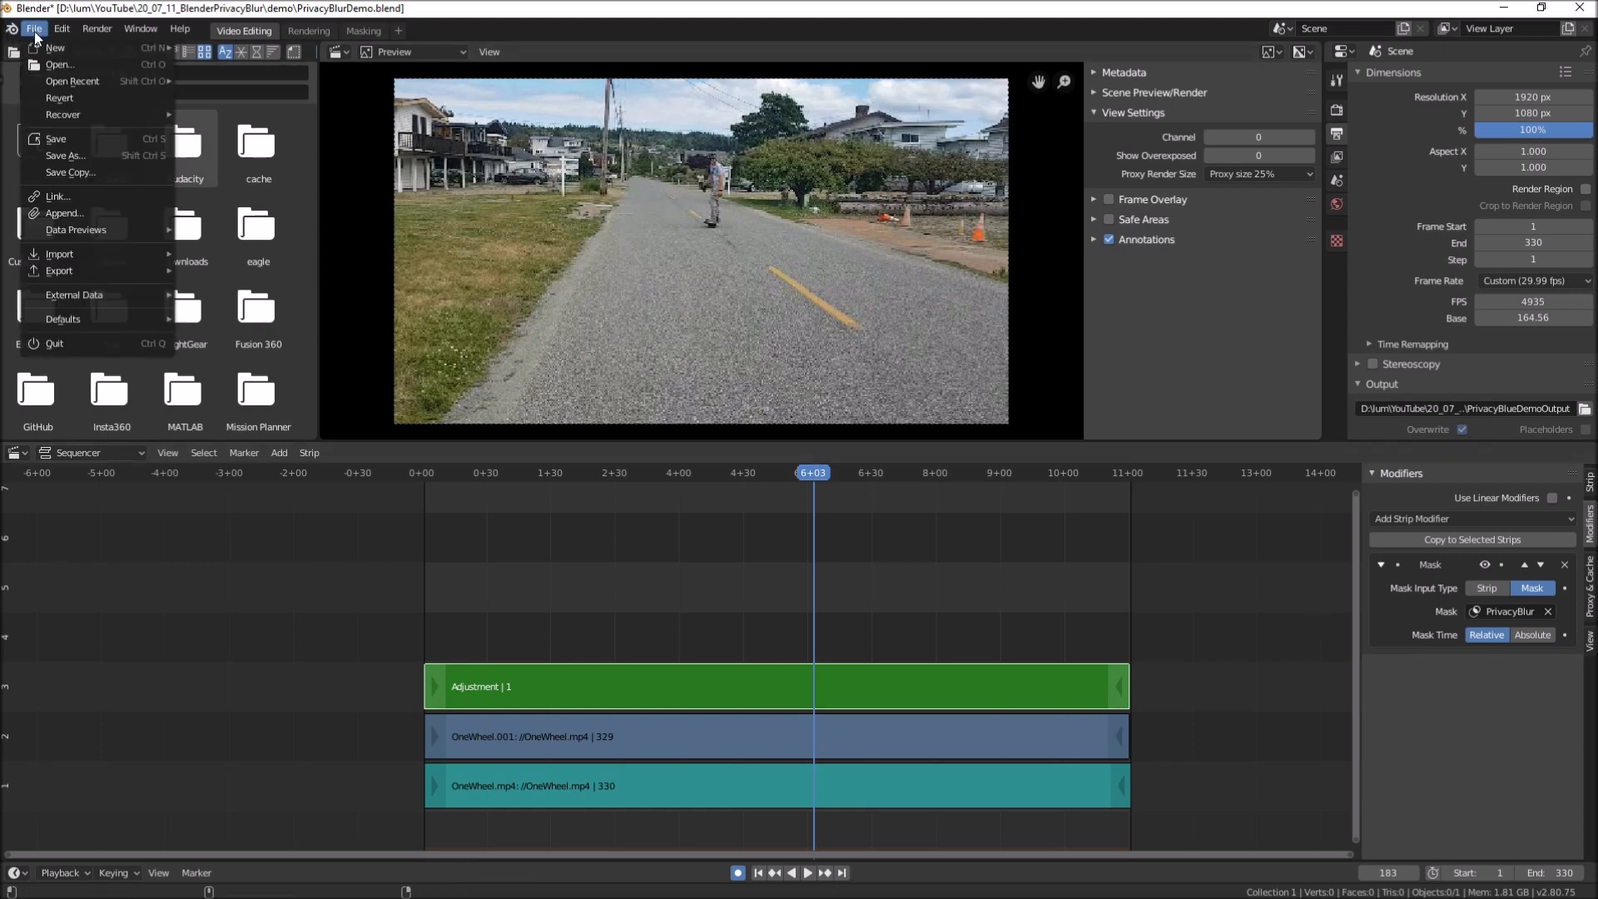
pyautogui.click(68, 143)
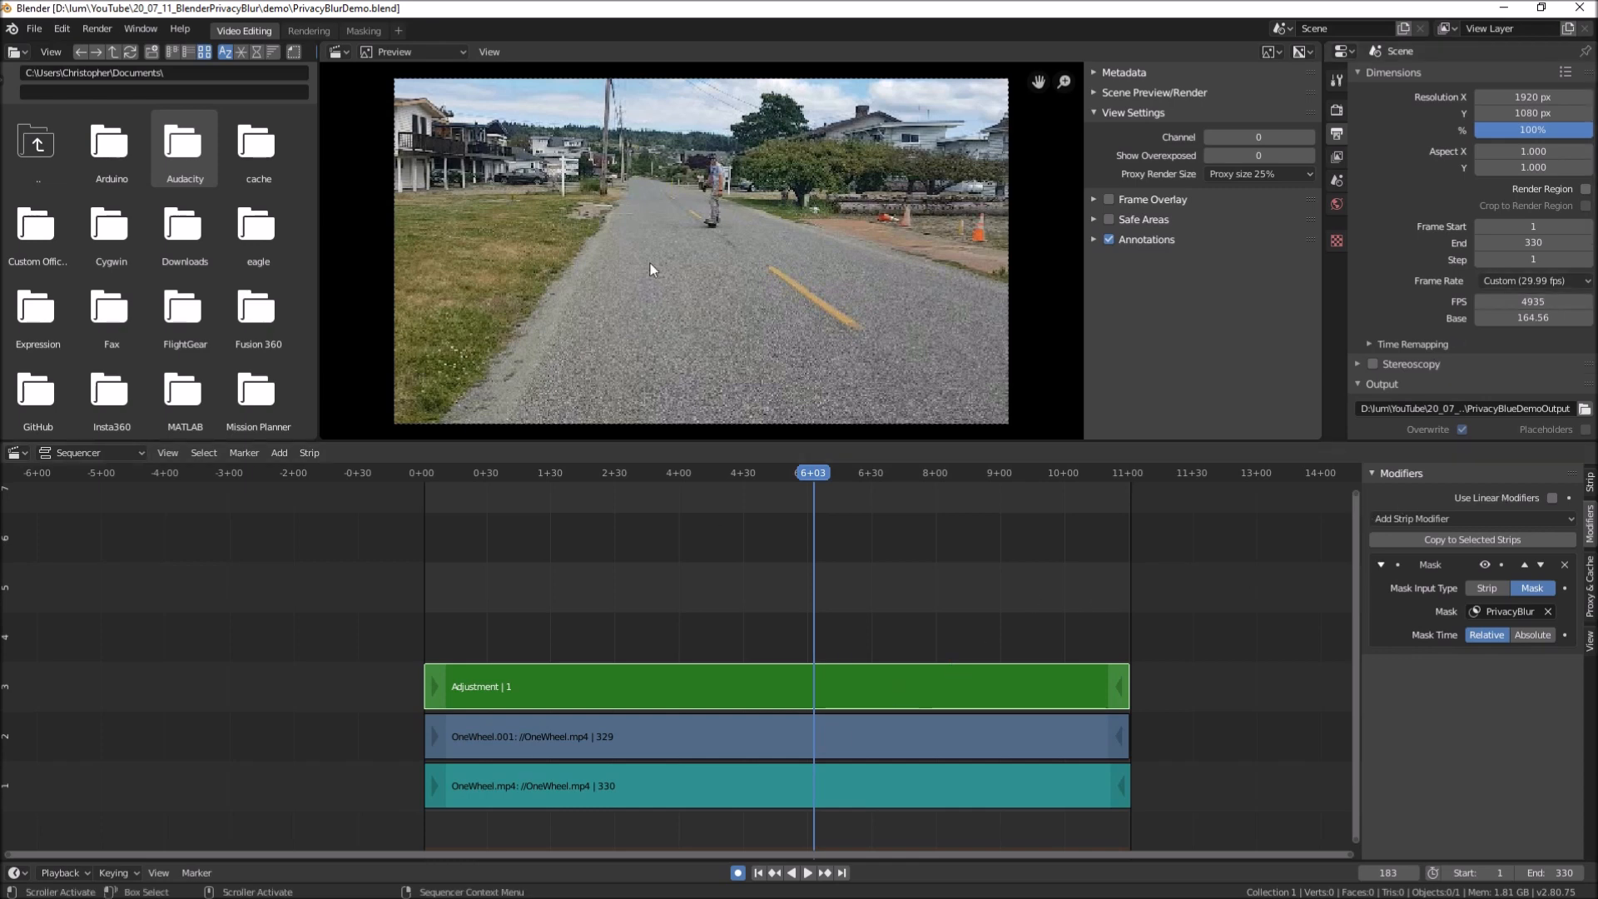
# Go to frame 250 and set the preview's proxy render size to Scene render size, with the rider enlarged in view
pyautogui.moveTo(821, 472); pyautogui.dragTo(958, 458)
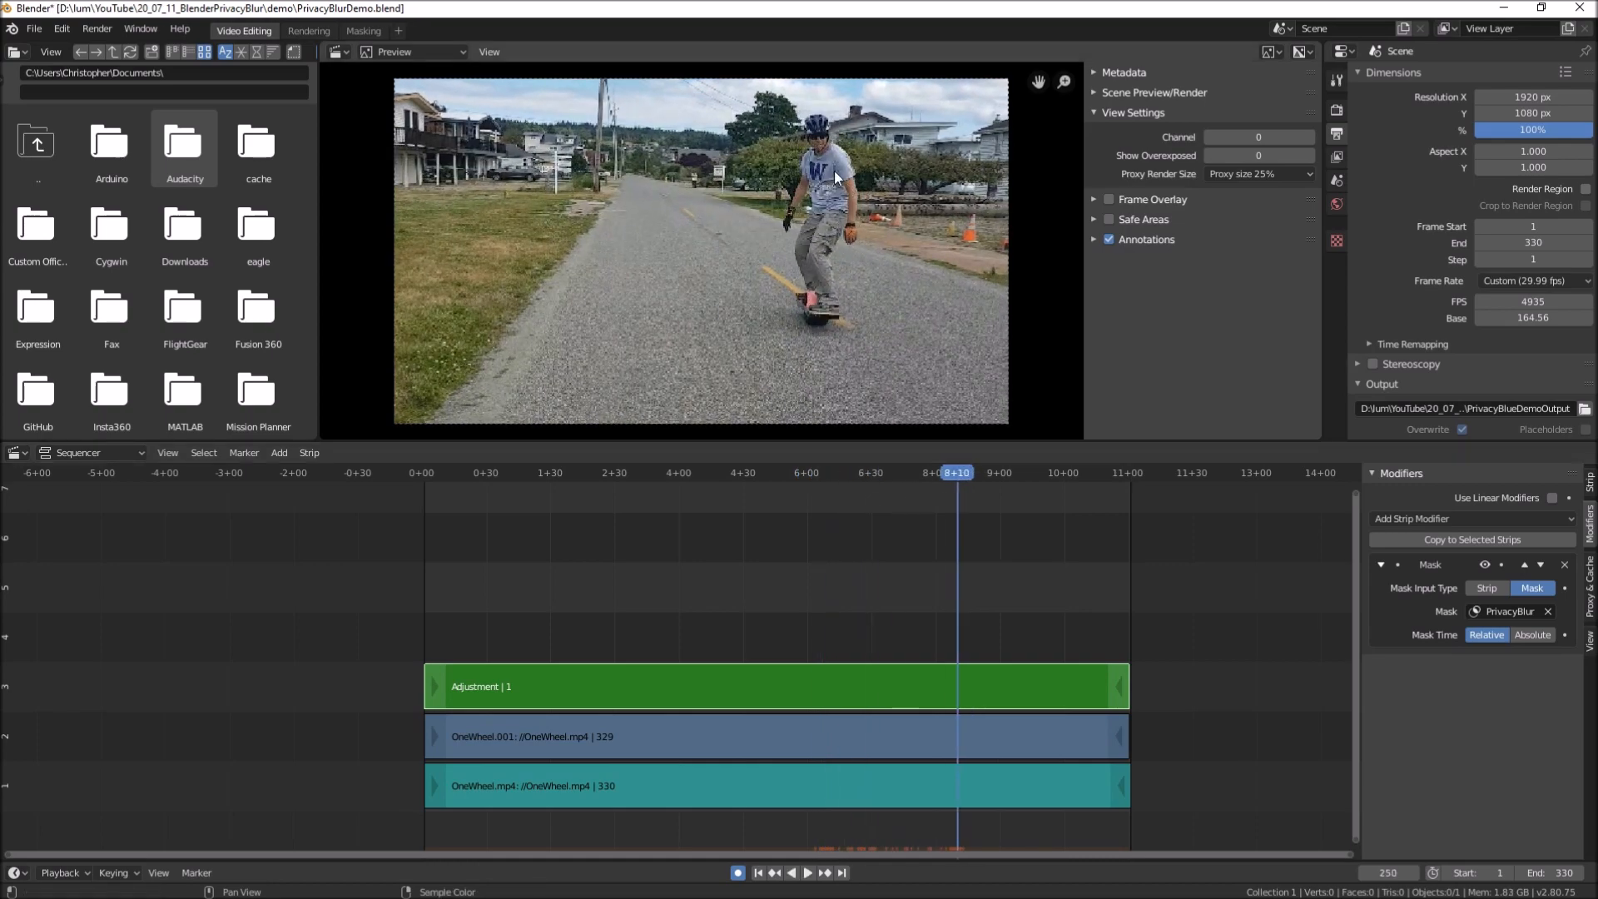
pyautogui.scroll(1, 820, 147)
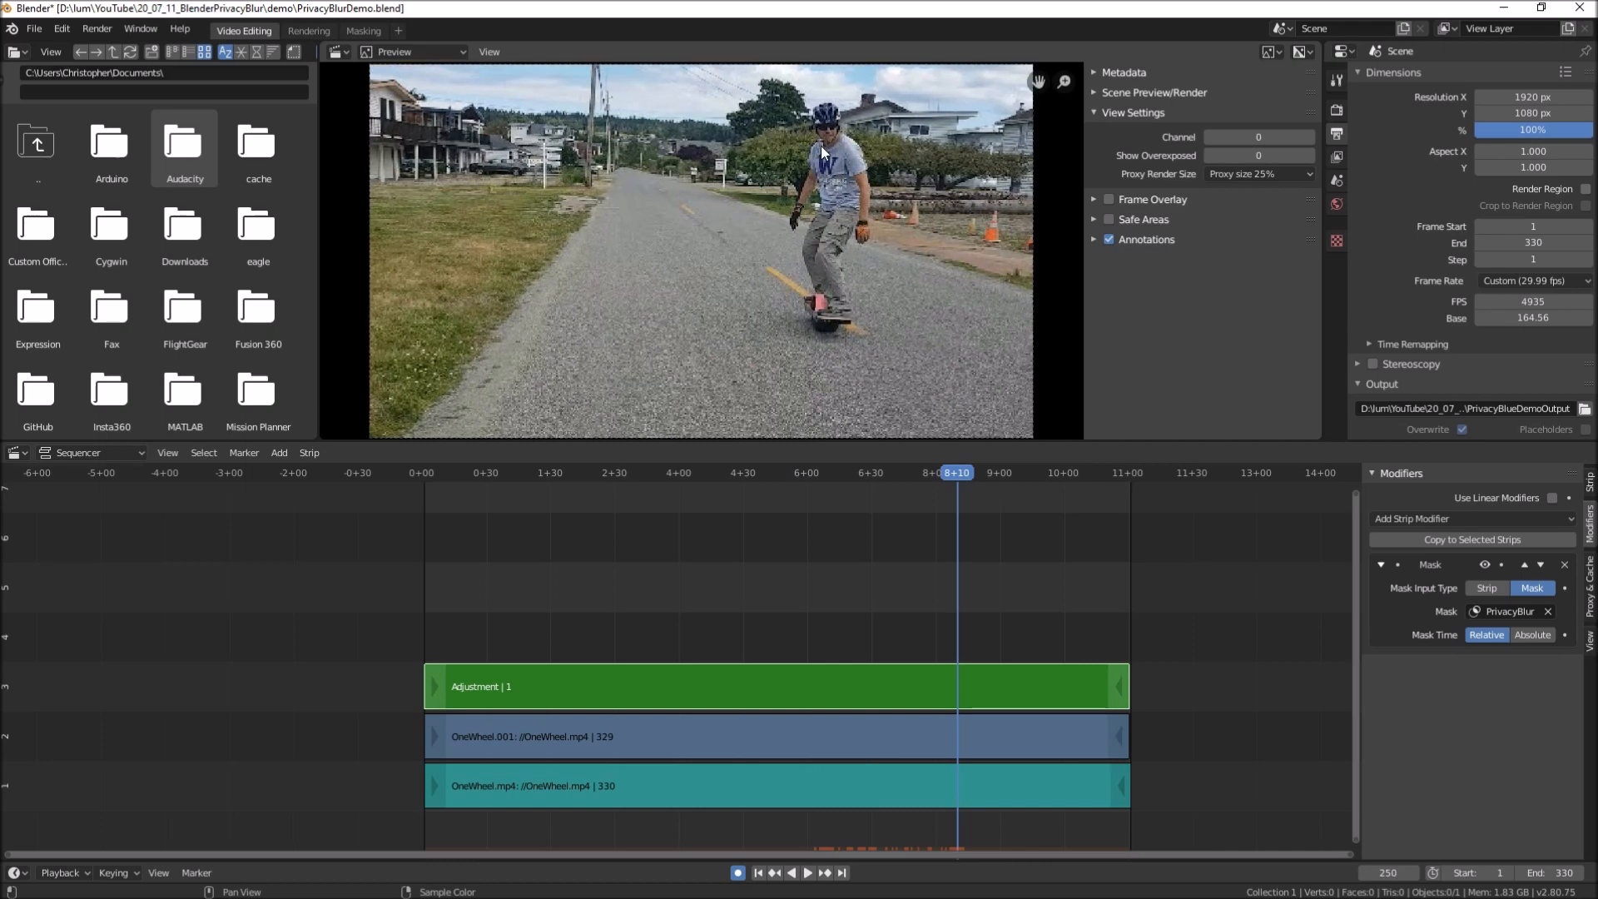
pyautogui.scroll(1, 821, 146)
pyautogui.moveTo(880, 156); pyautogui.dragTo(877, 210, button='middle')
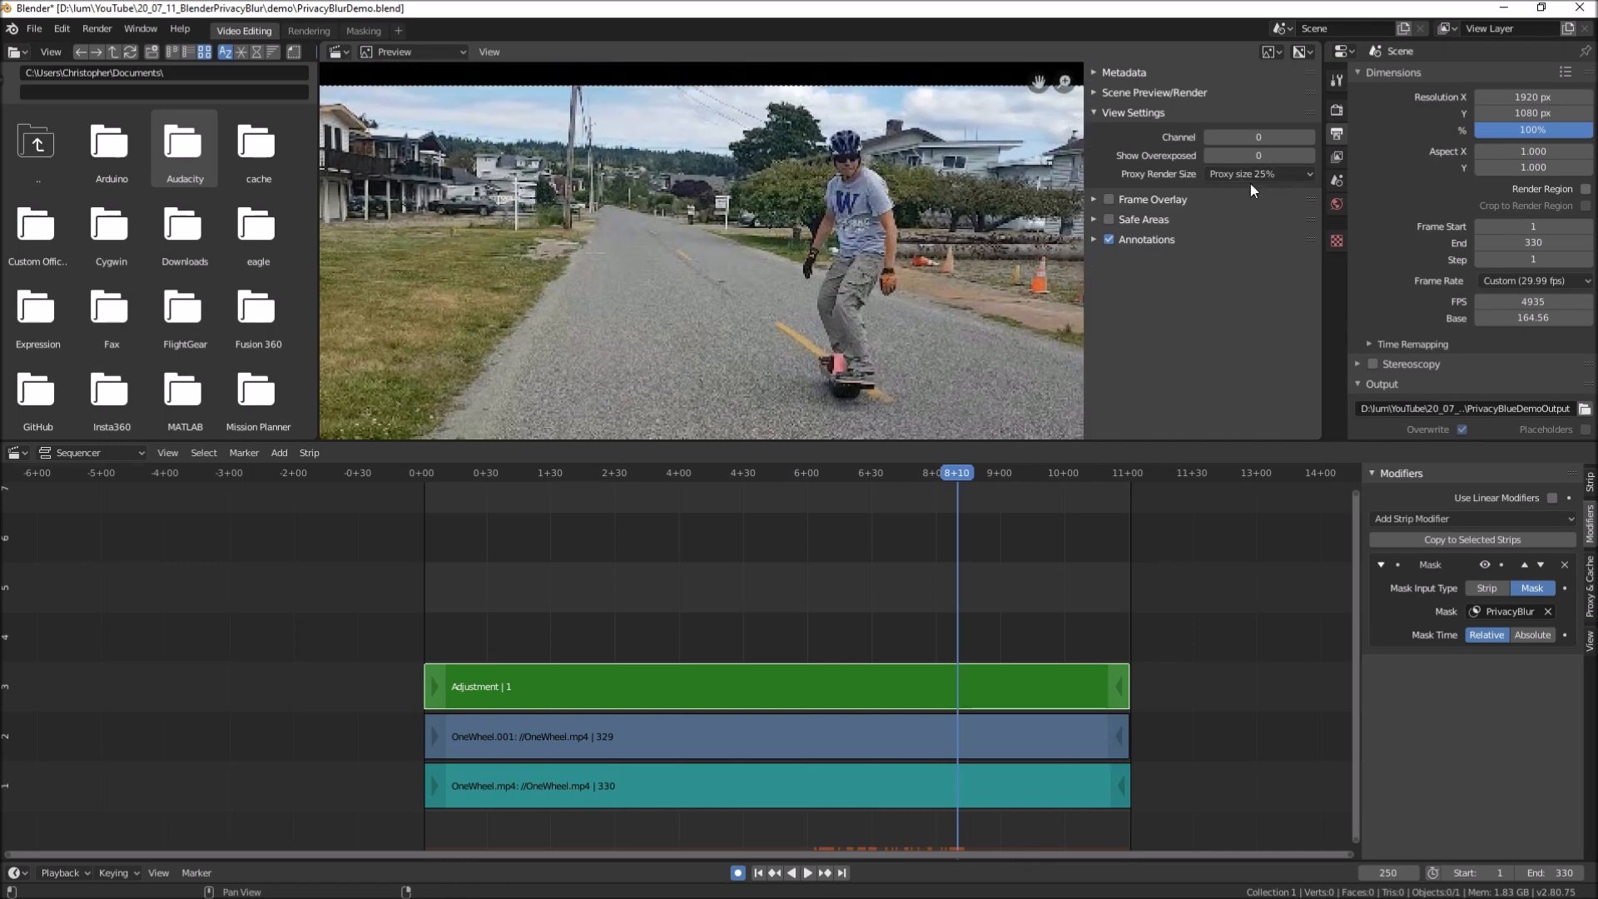
pyautogui.scroll(3, 894, 188)
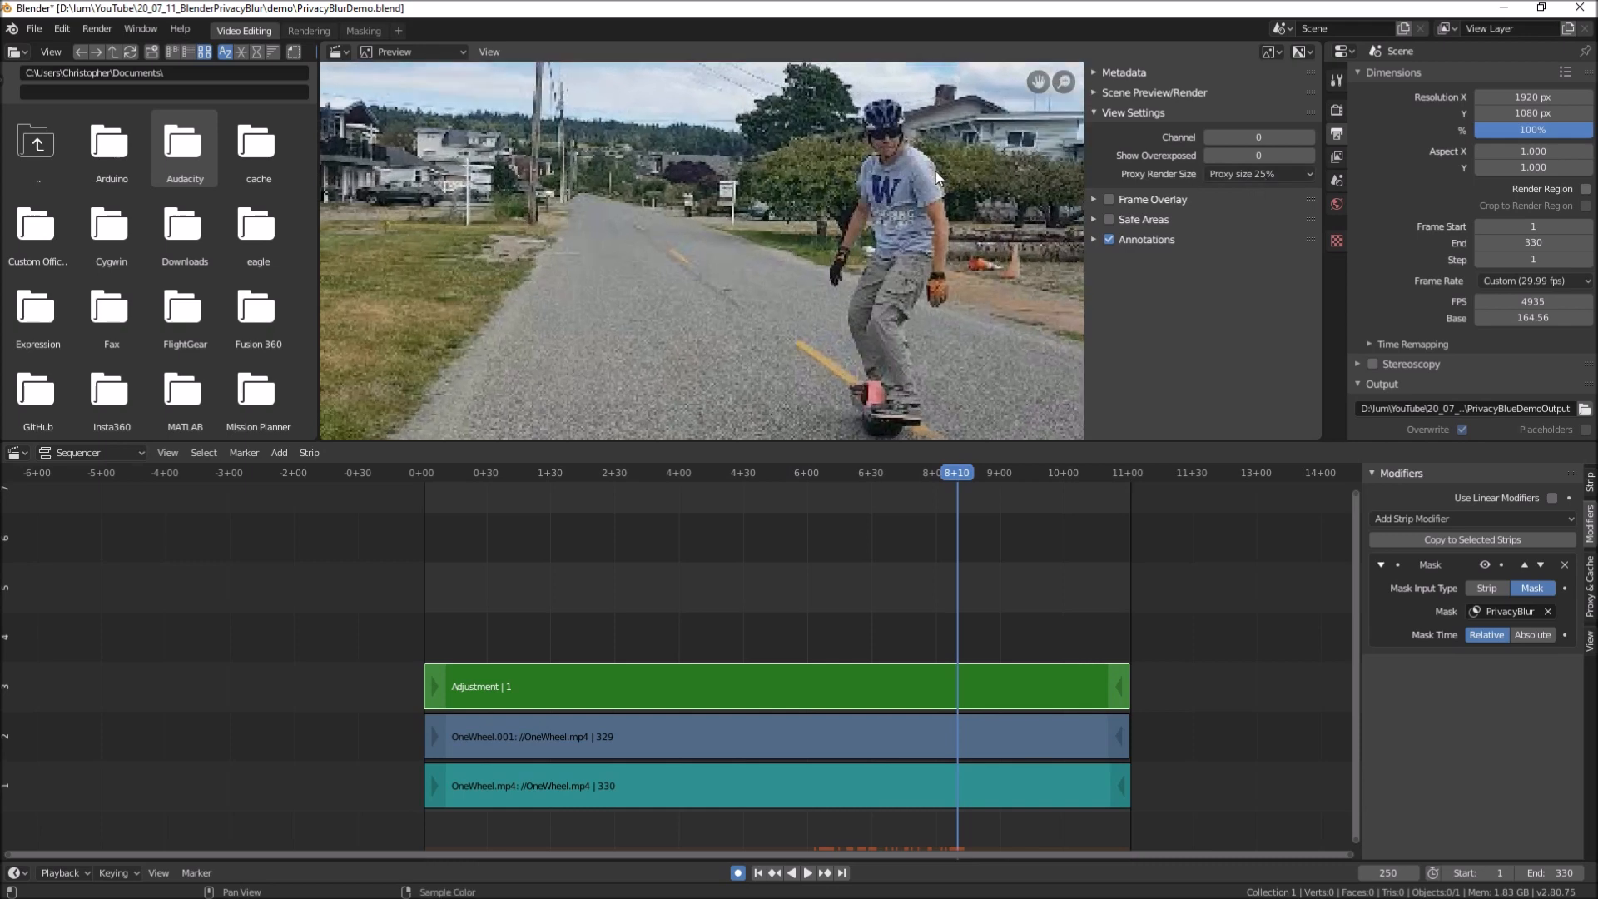
pyautogui.click(1299, 175)
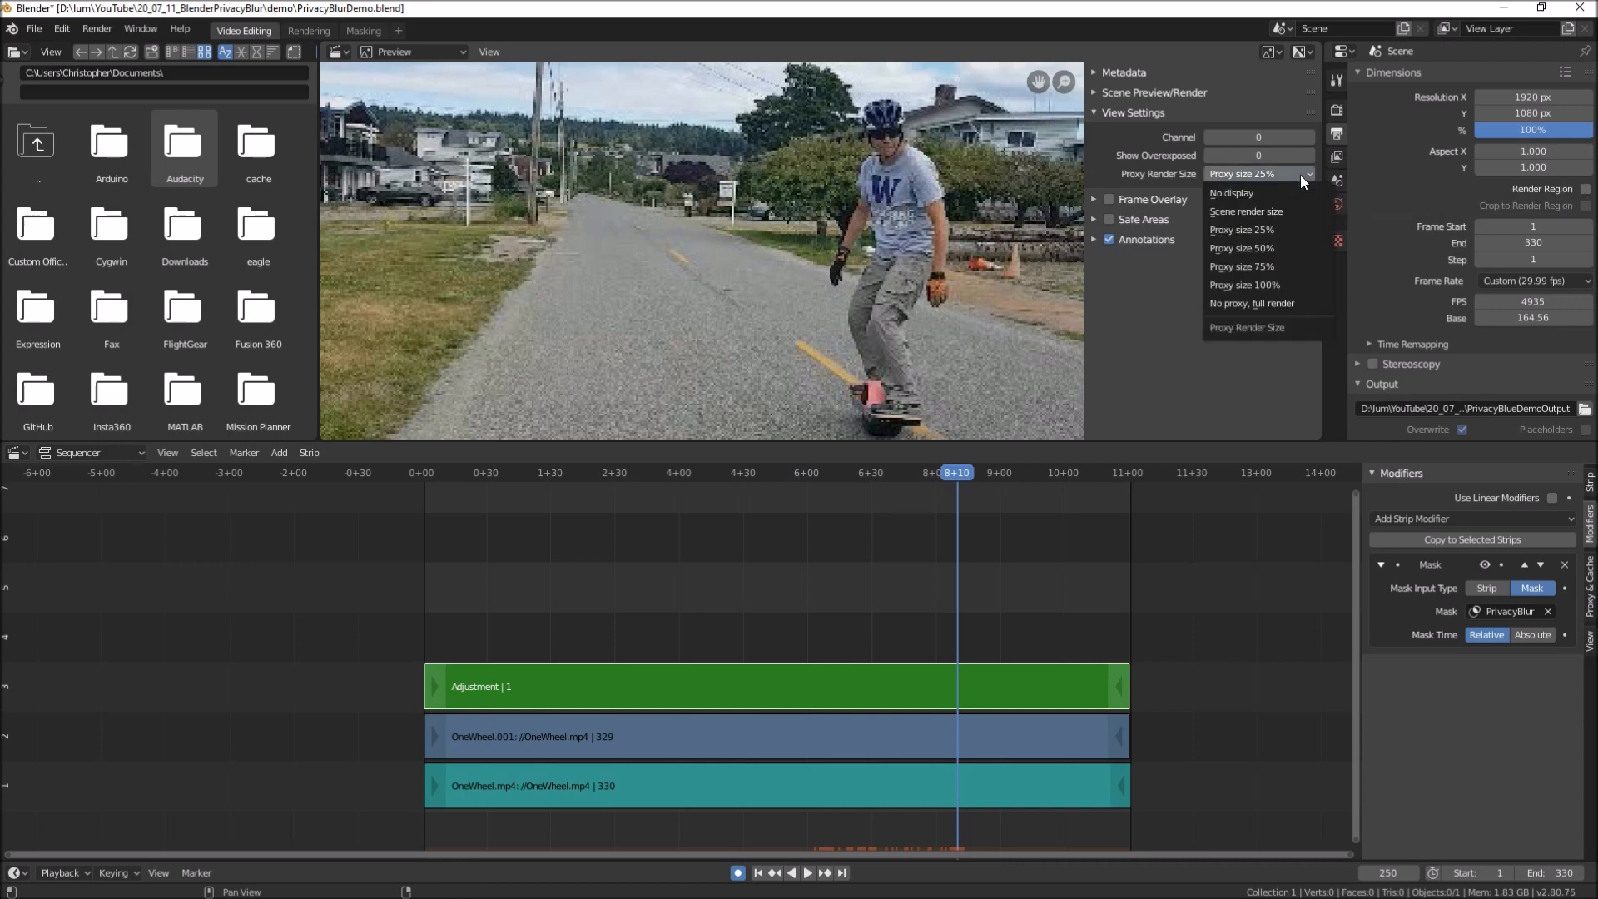
pyautogui.click(1276, 214)
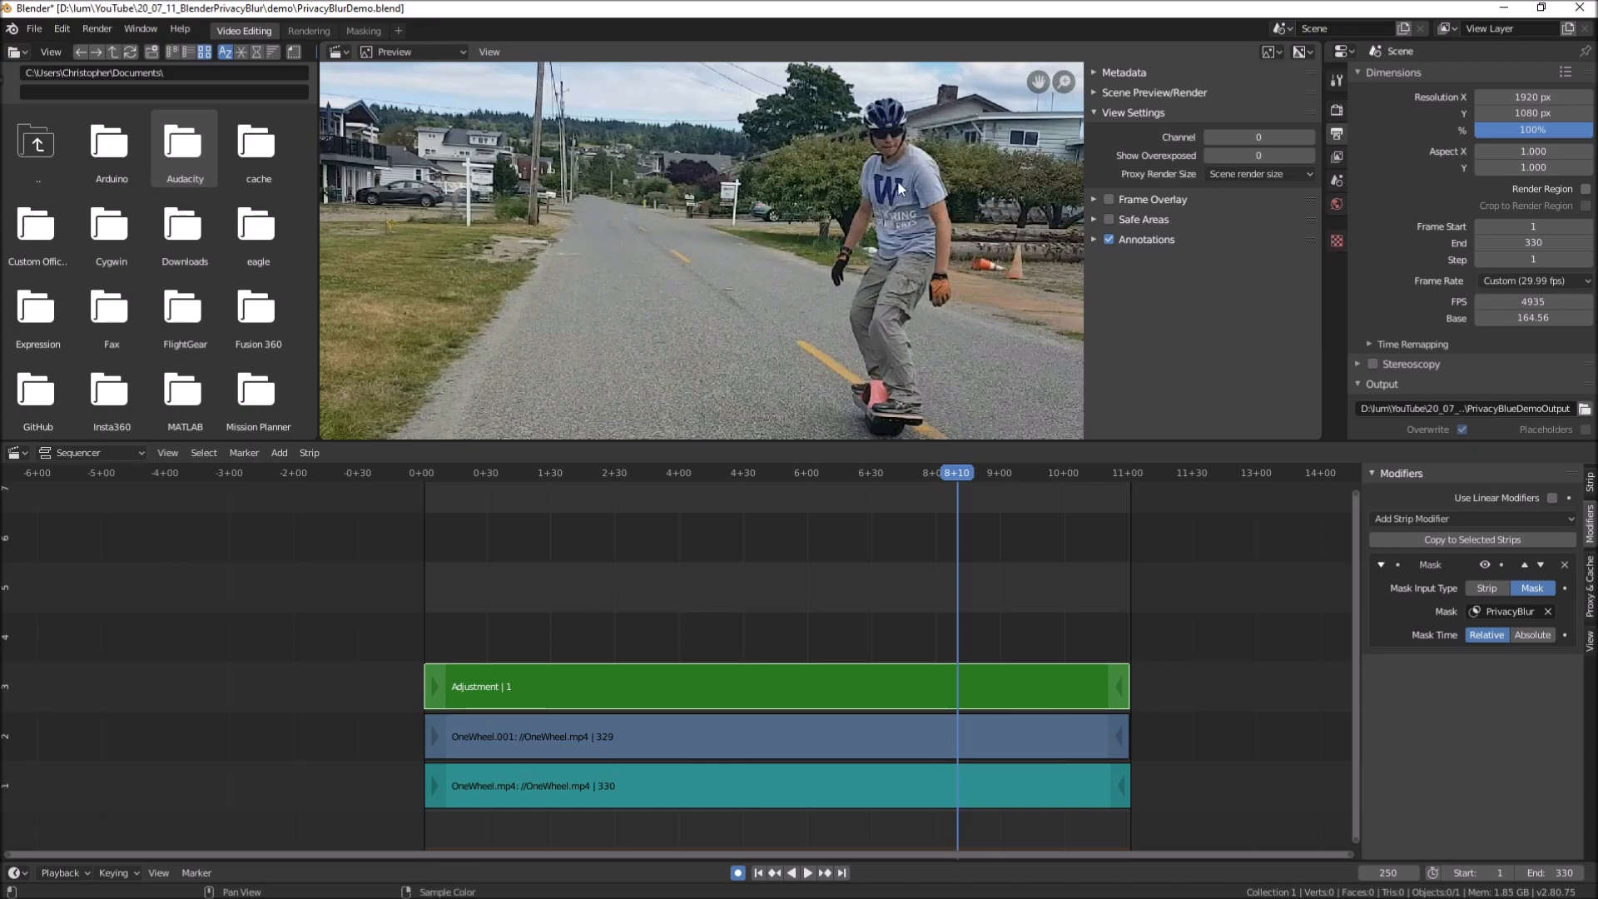
pyautogui.moveTo(977, 147); pyautogui.dragTo(919, 218, button='middle')
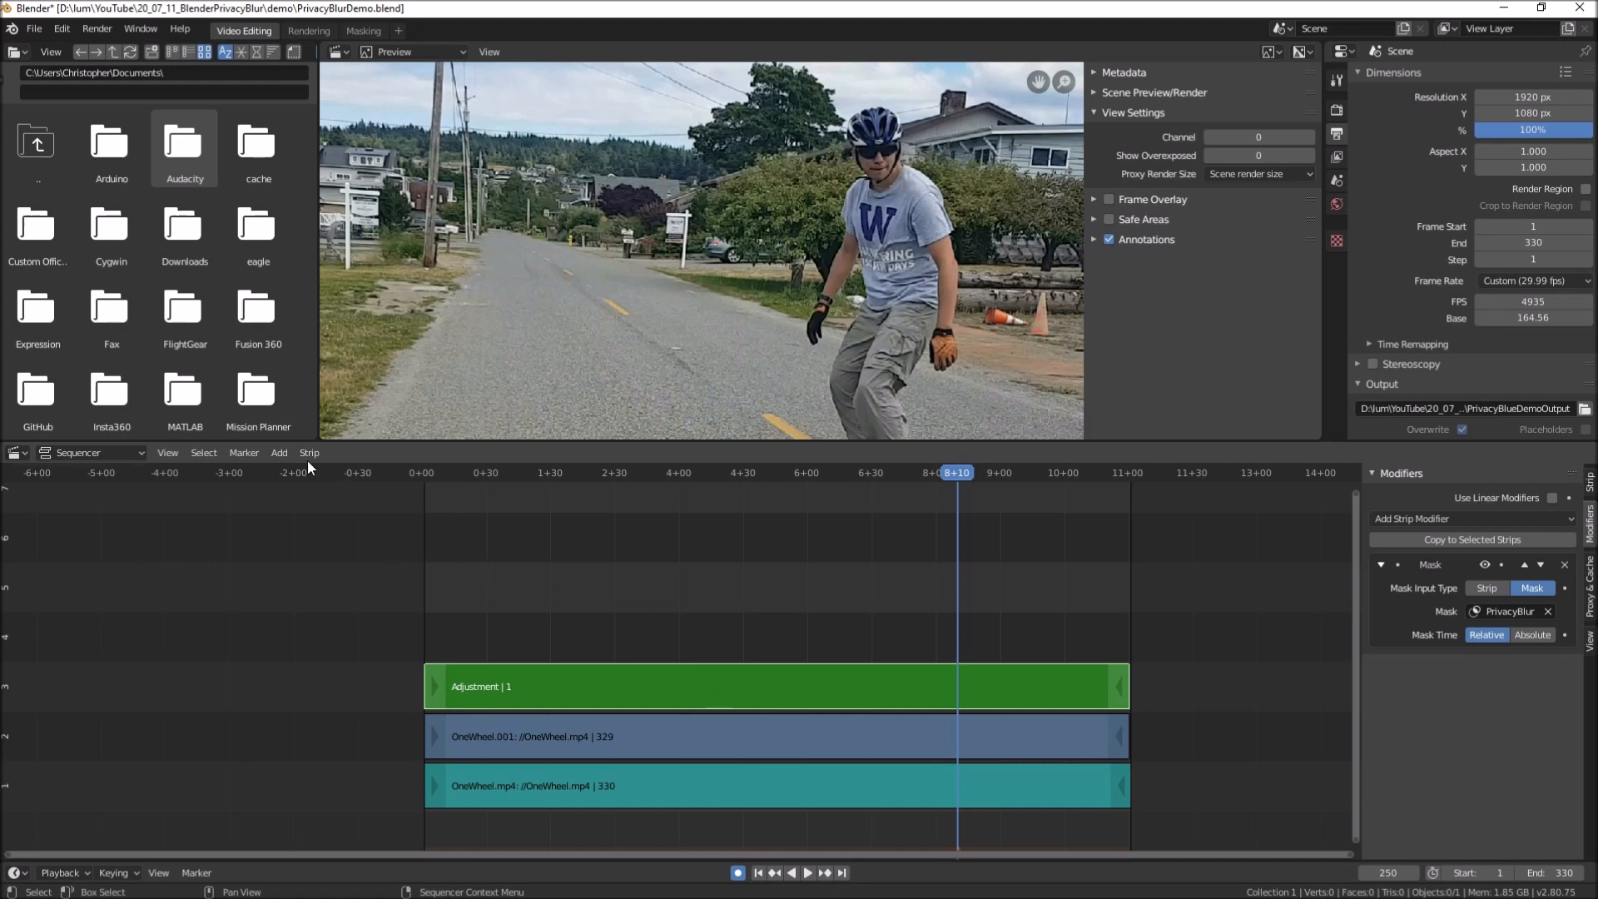
# Add a Gaussian Blur effect strip to the selected adjustment layer
pyautogui.click(281, 452)
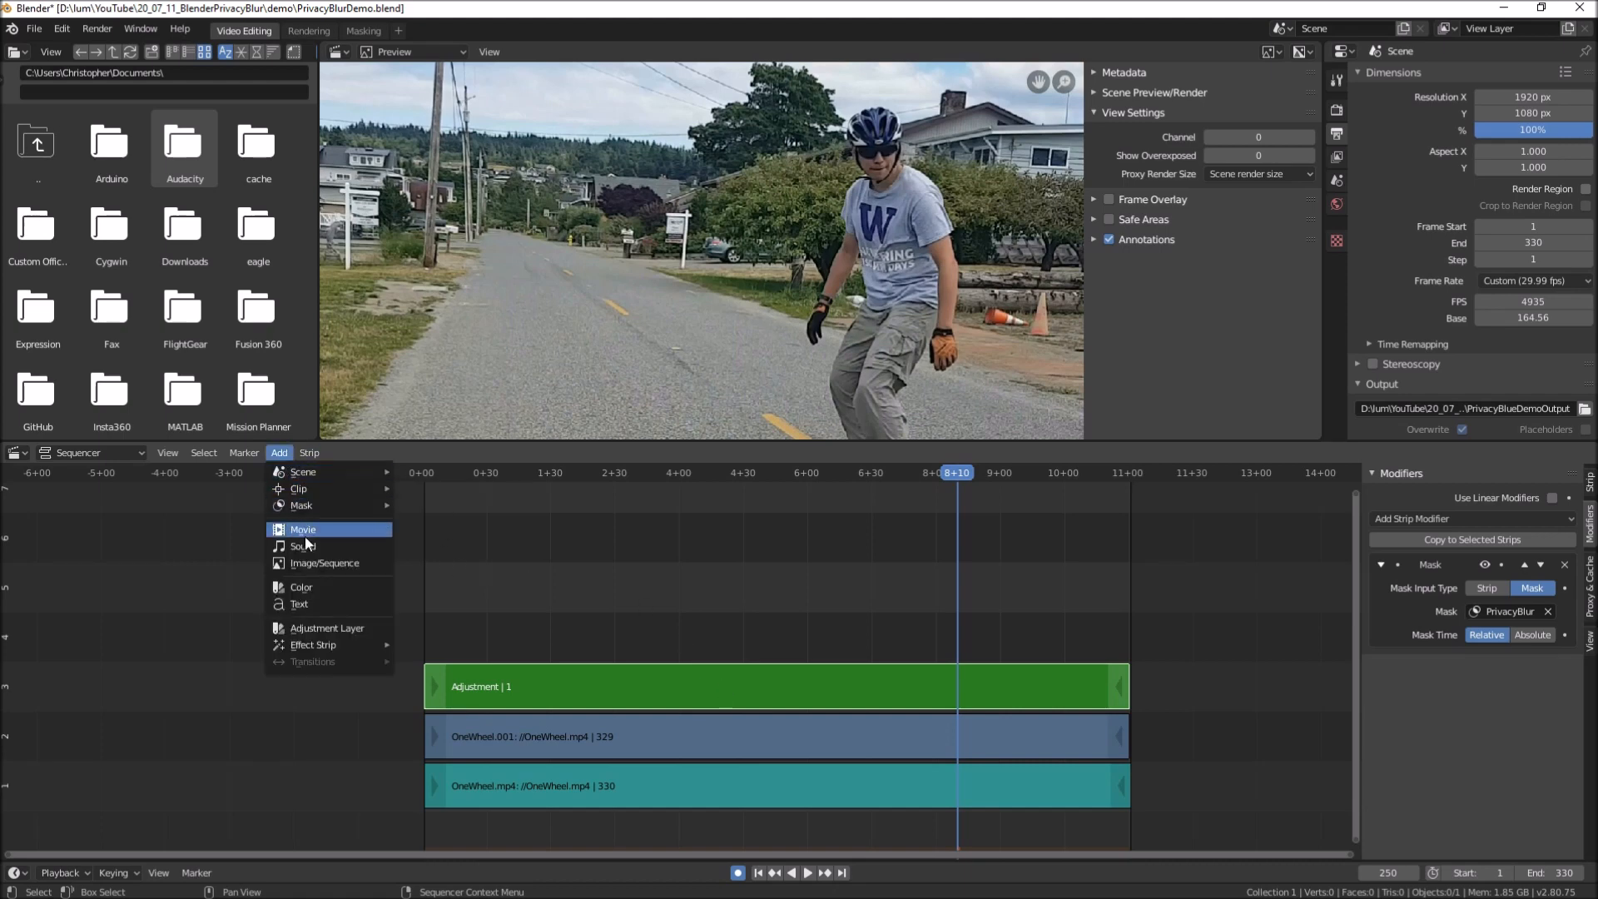
pyautogui.moveTo(324, 645)
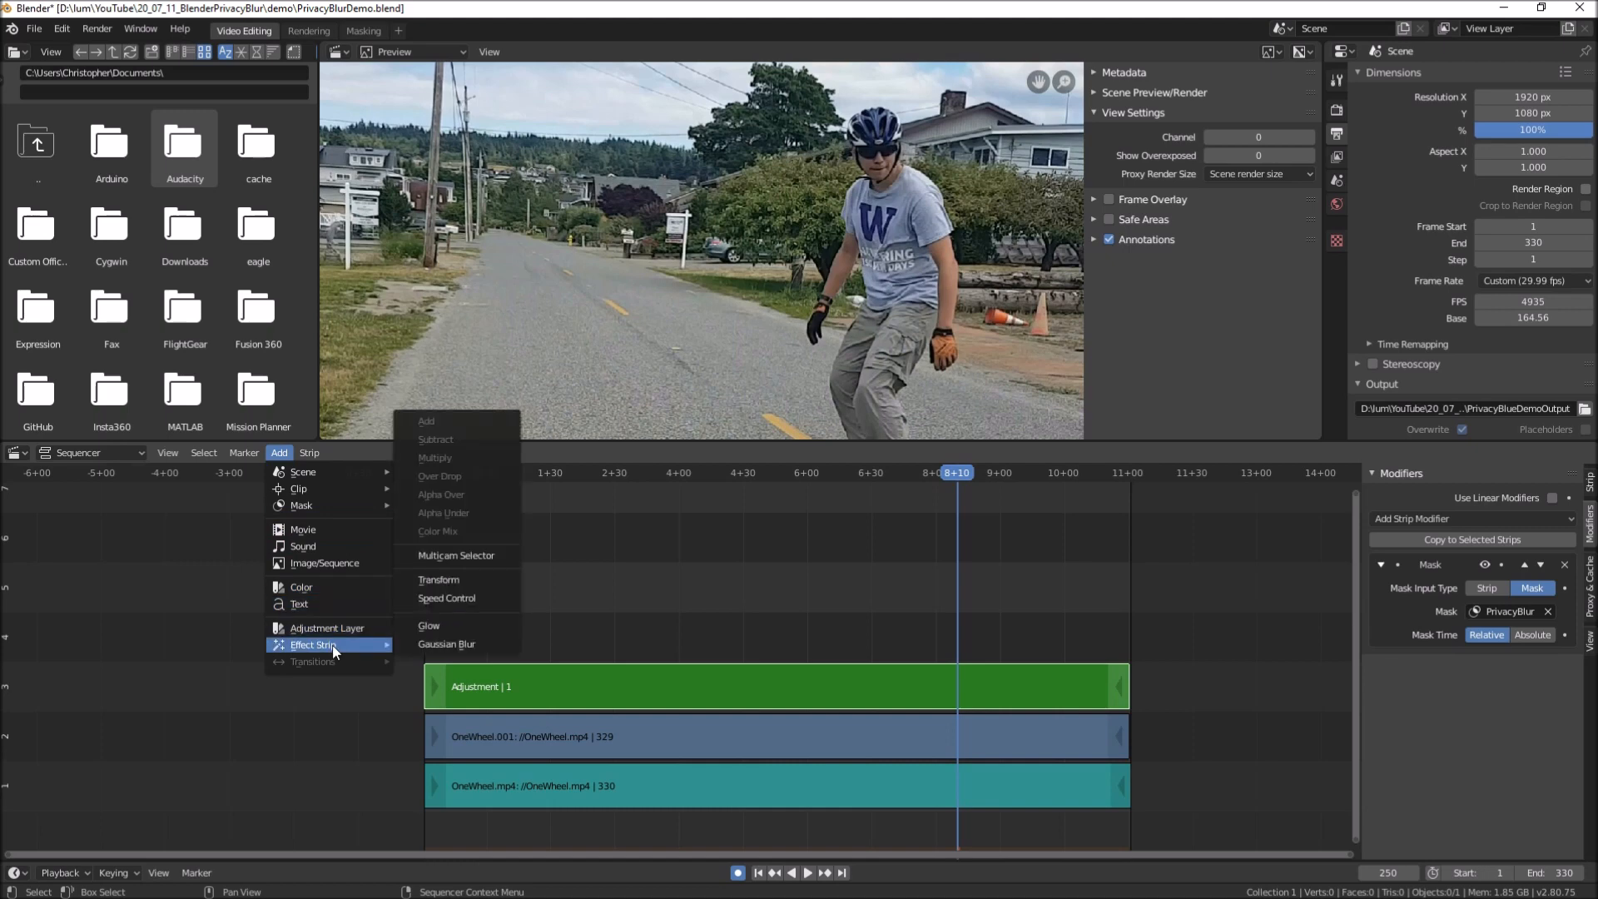
pyautogui.click(422, 646)
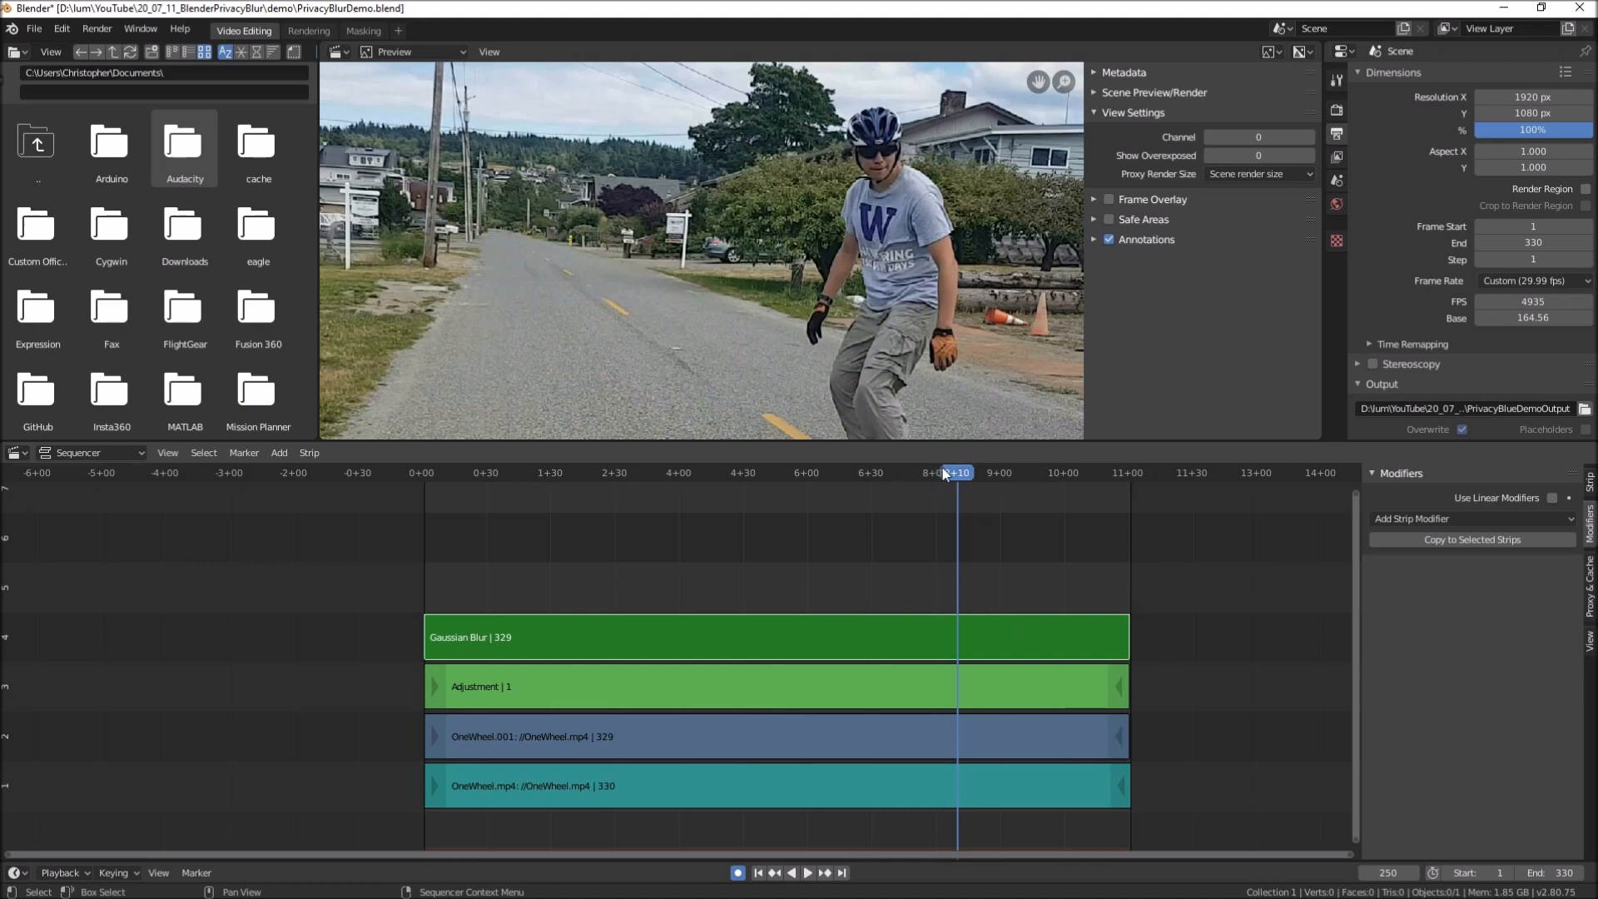
# Advance to frame 258 and set the Gaussian Blur strip's horizontal size to 15
pyautogui.press('space')
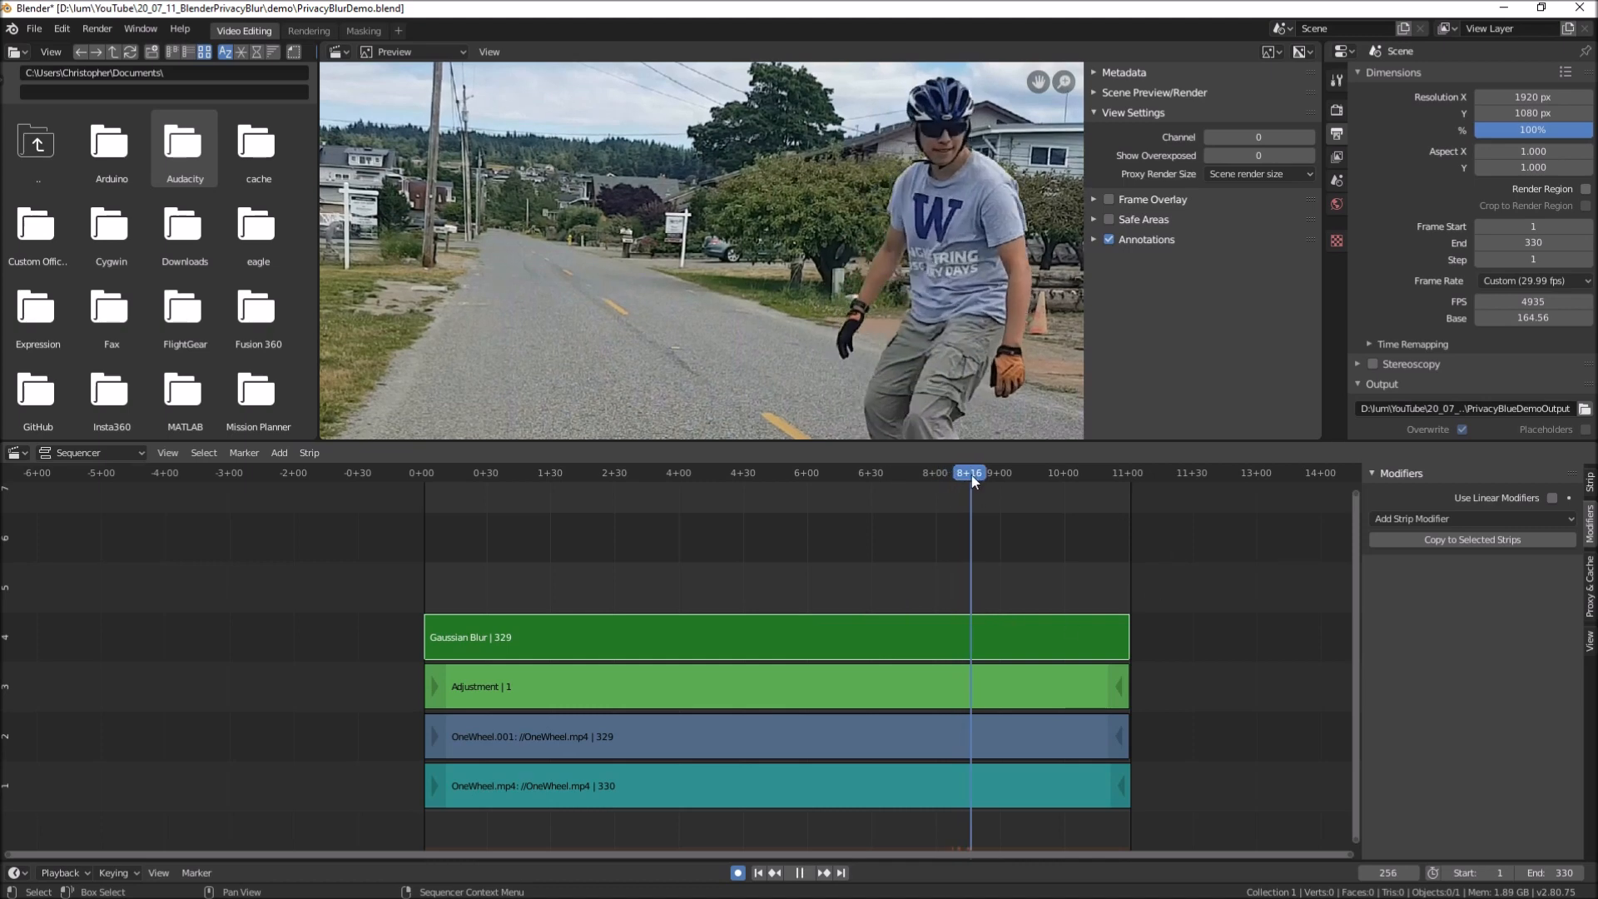
pyautogui.press('space')
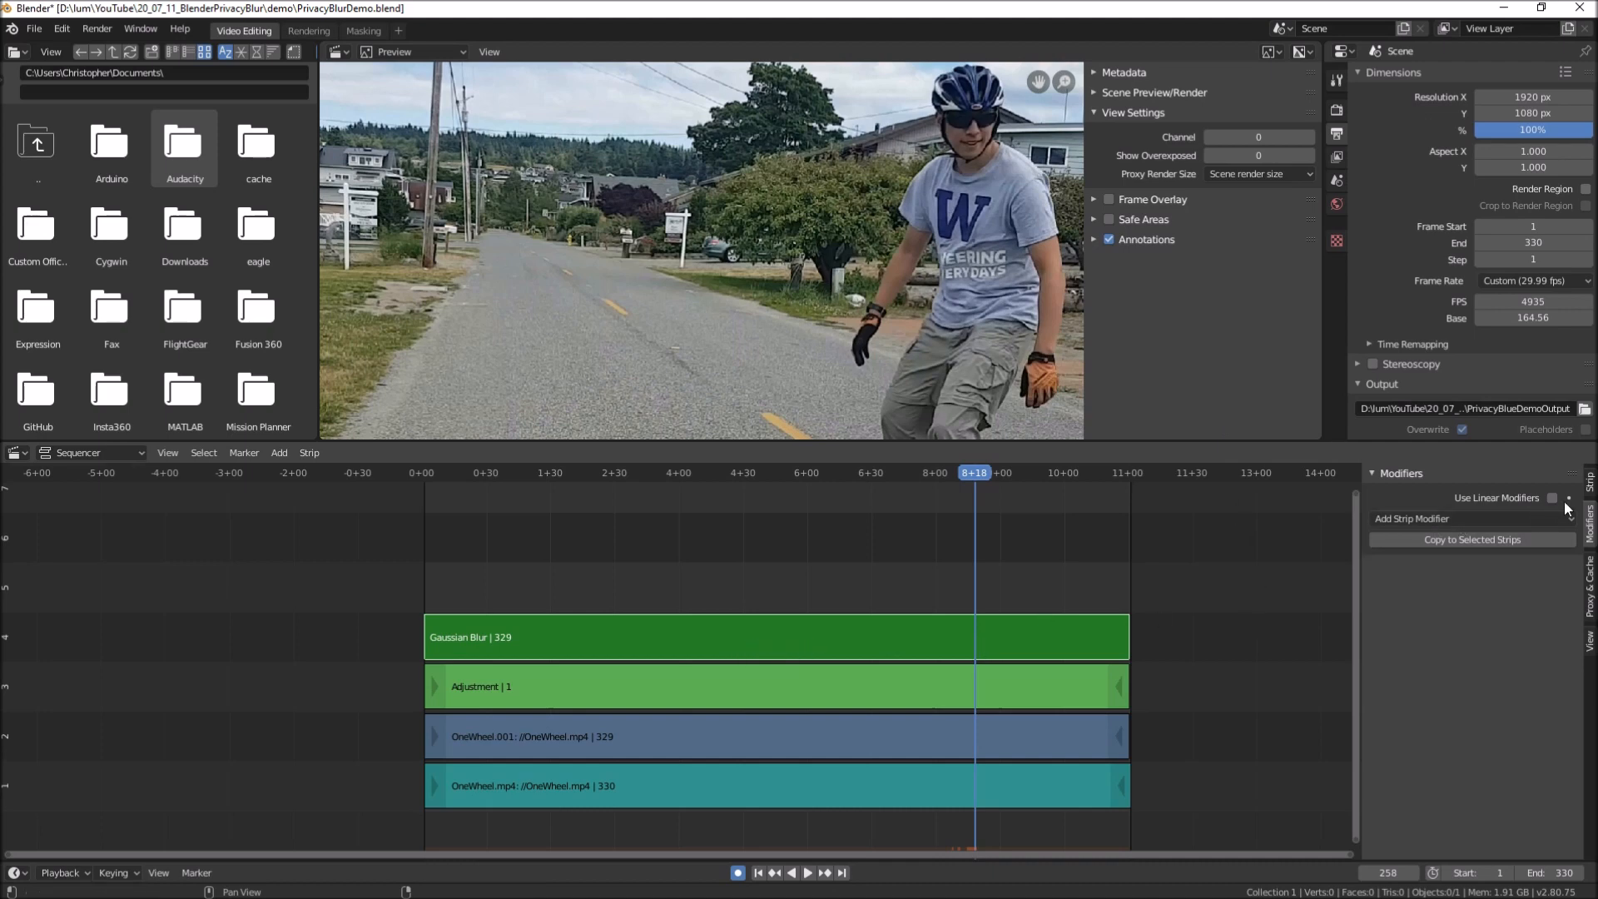
pyautogui.click(1590, 484)
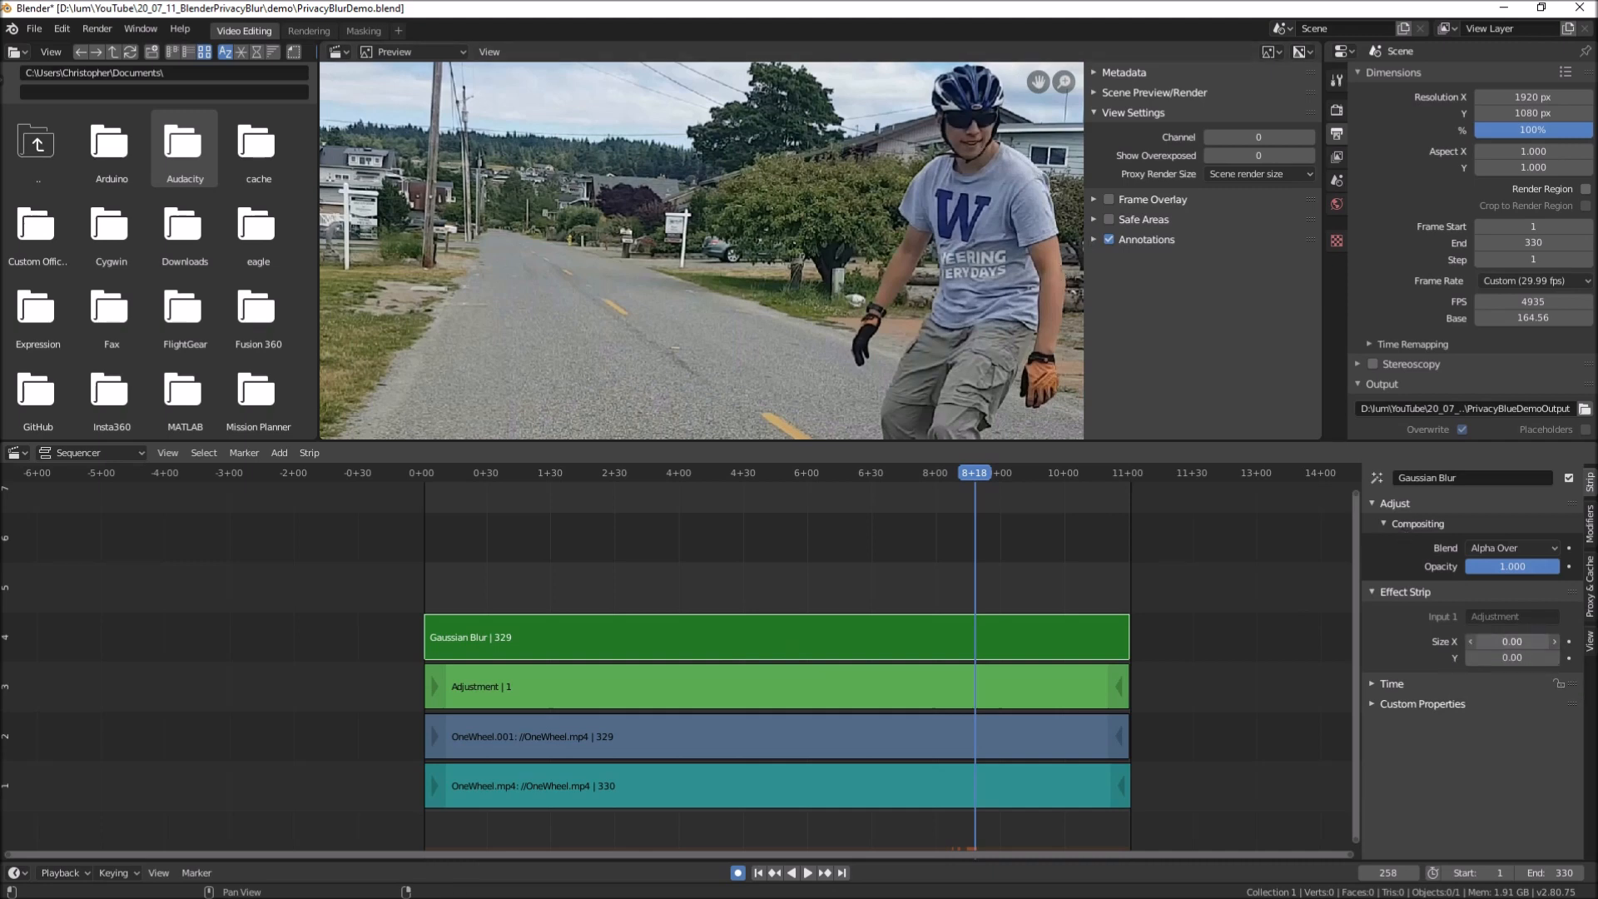
pyautogui.moveTo(1511, 642); pyautogui.dragTo(1531, 641)
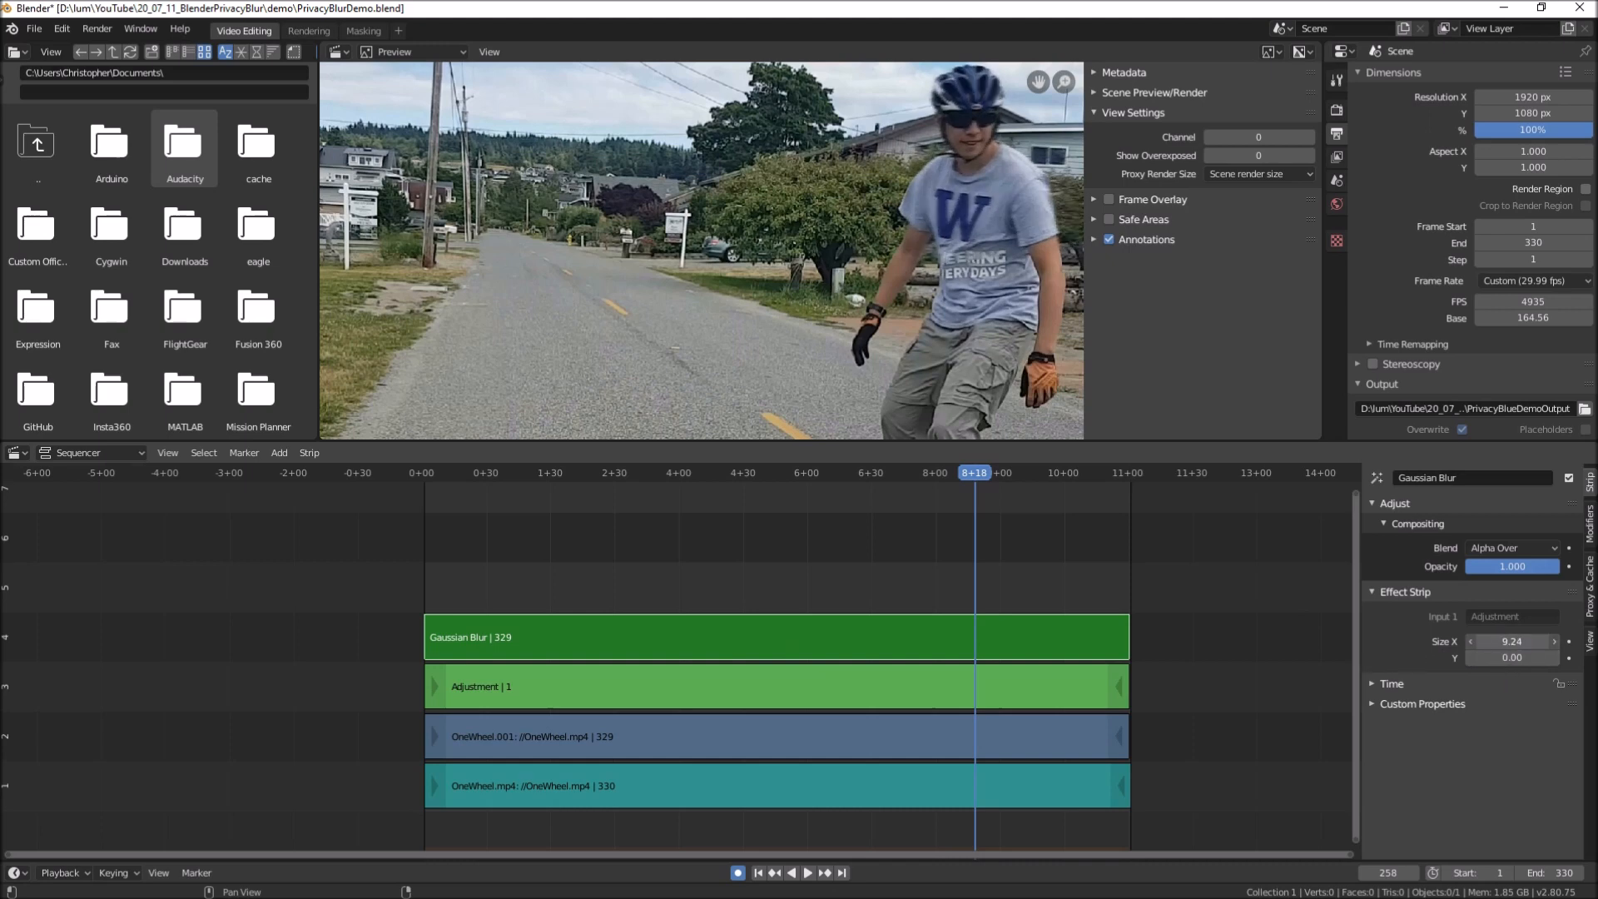
pyautogui.click(1537, 643)
pyautogui.write('15')
pyautogui.press('Return')
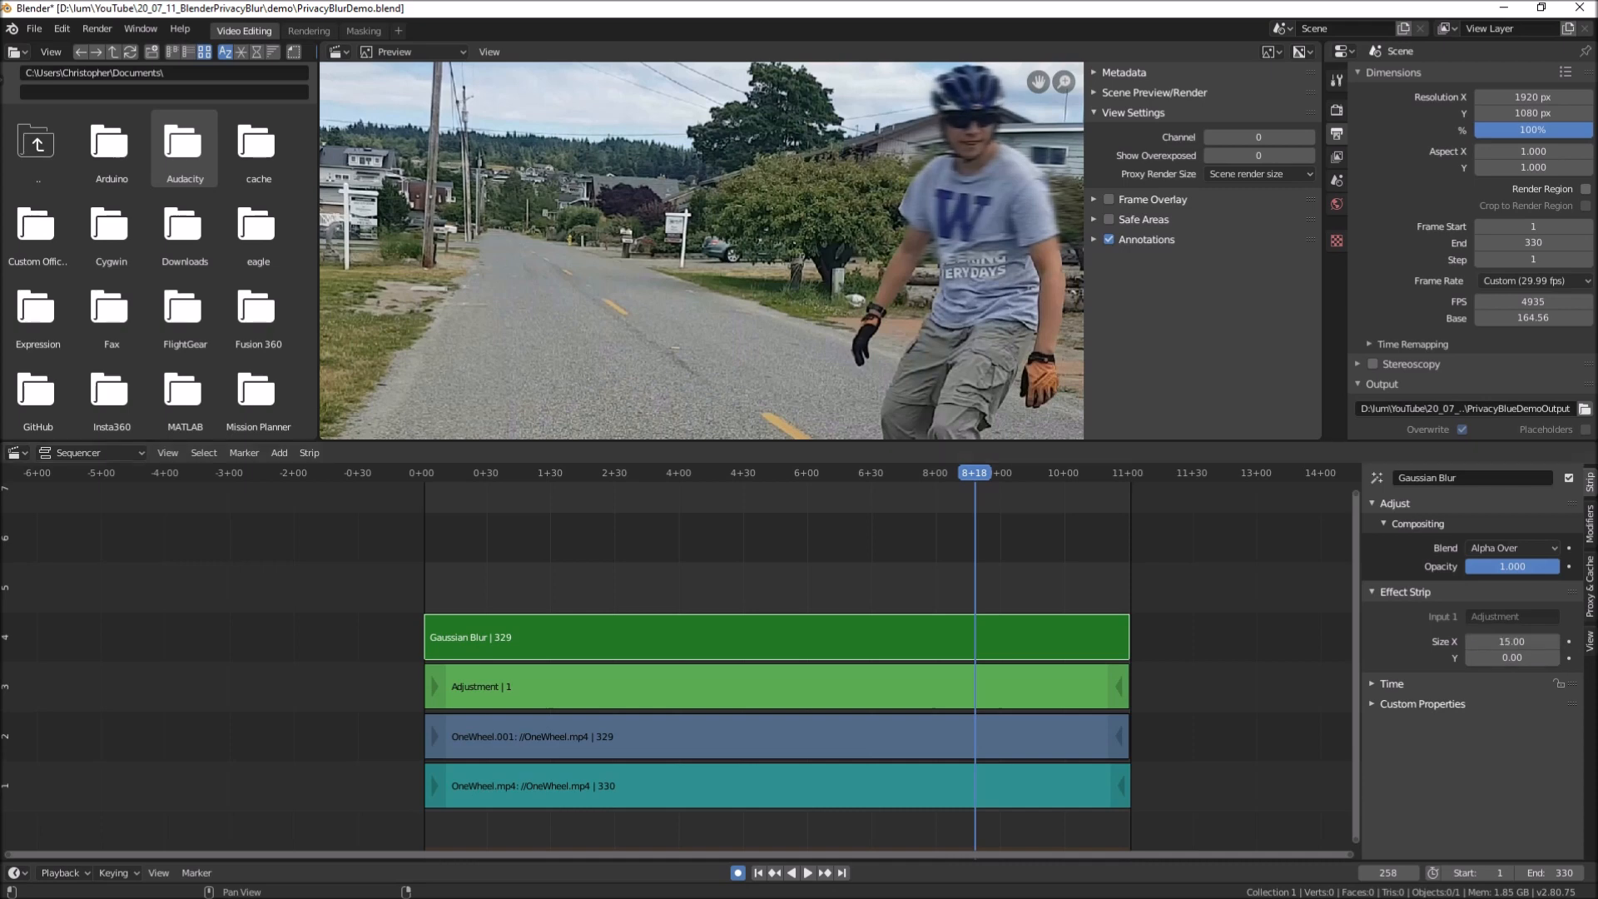
# Set the Gaussian Blur strip's size to 30 in both X and Y
pyautogui.click(1517, 641)
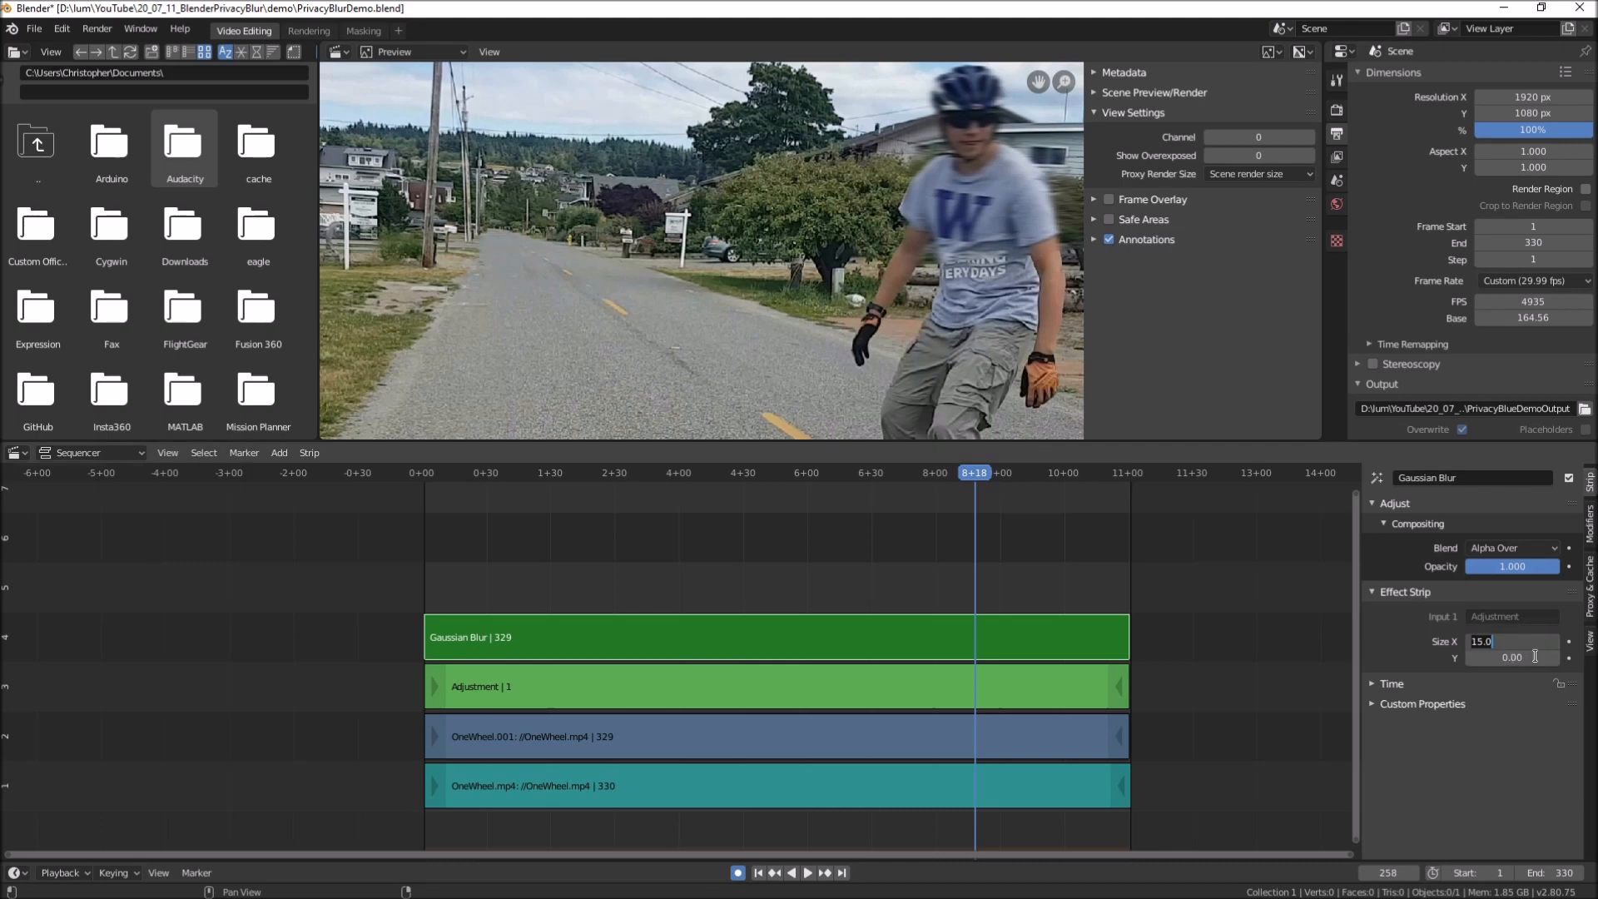
pyautogui.write('30')
pyautogui.press('Return')
pyautogui.click(1536, 656)
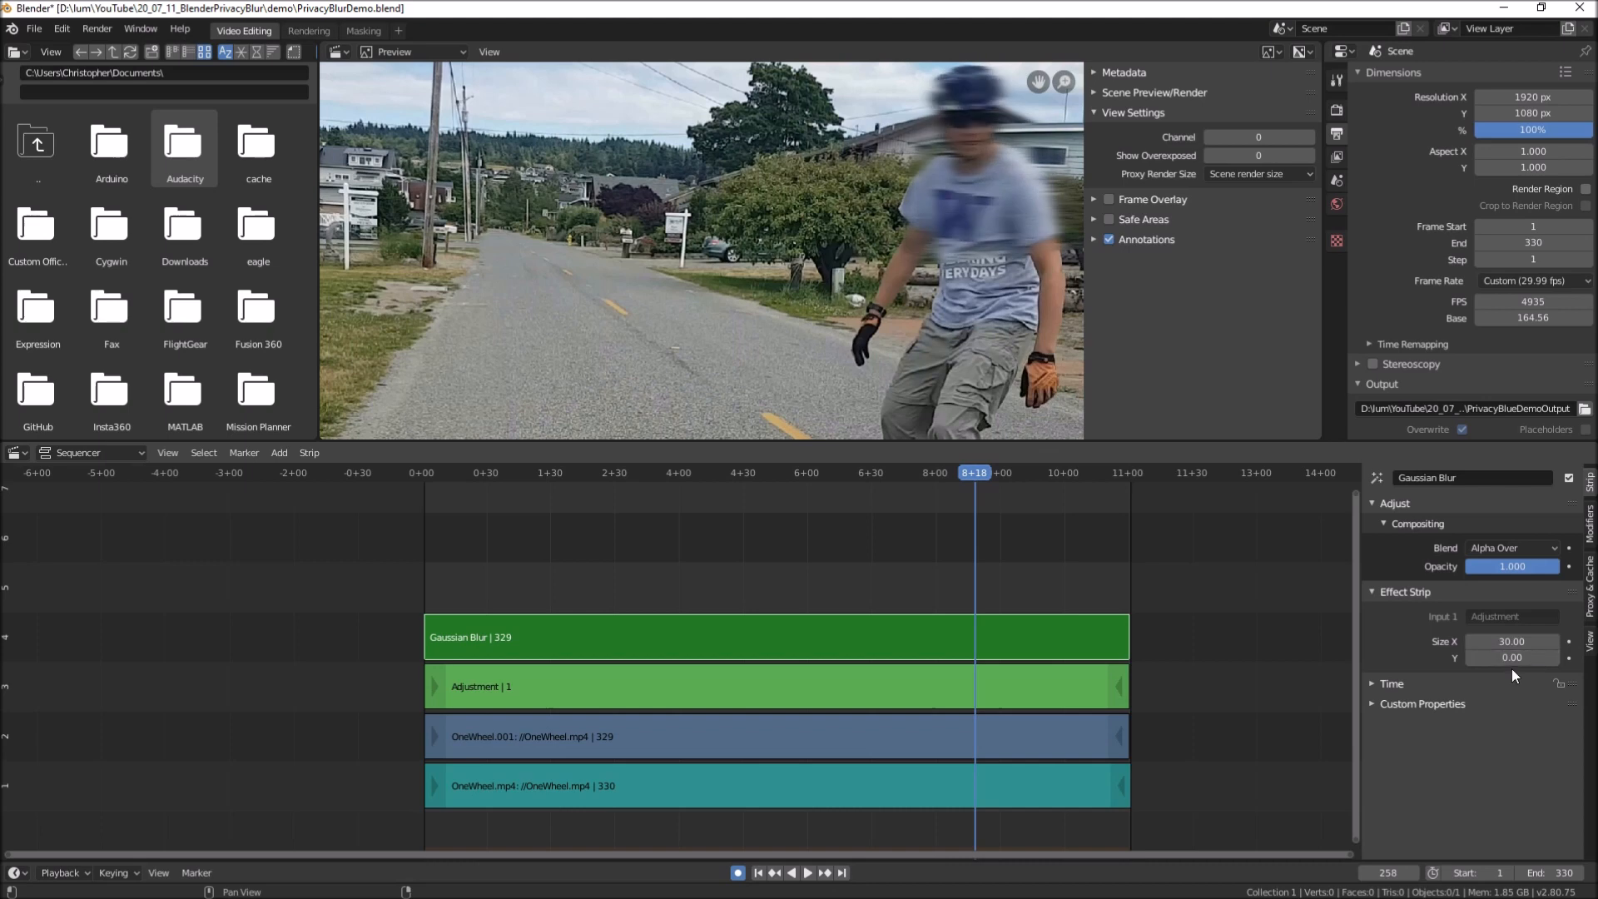
pyautogui.write('30')
pyautogui.press('Return')
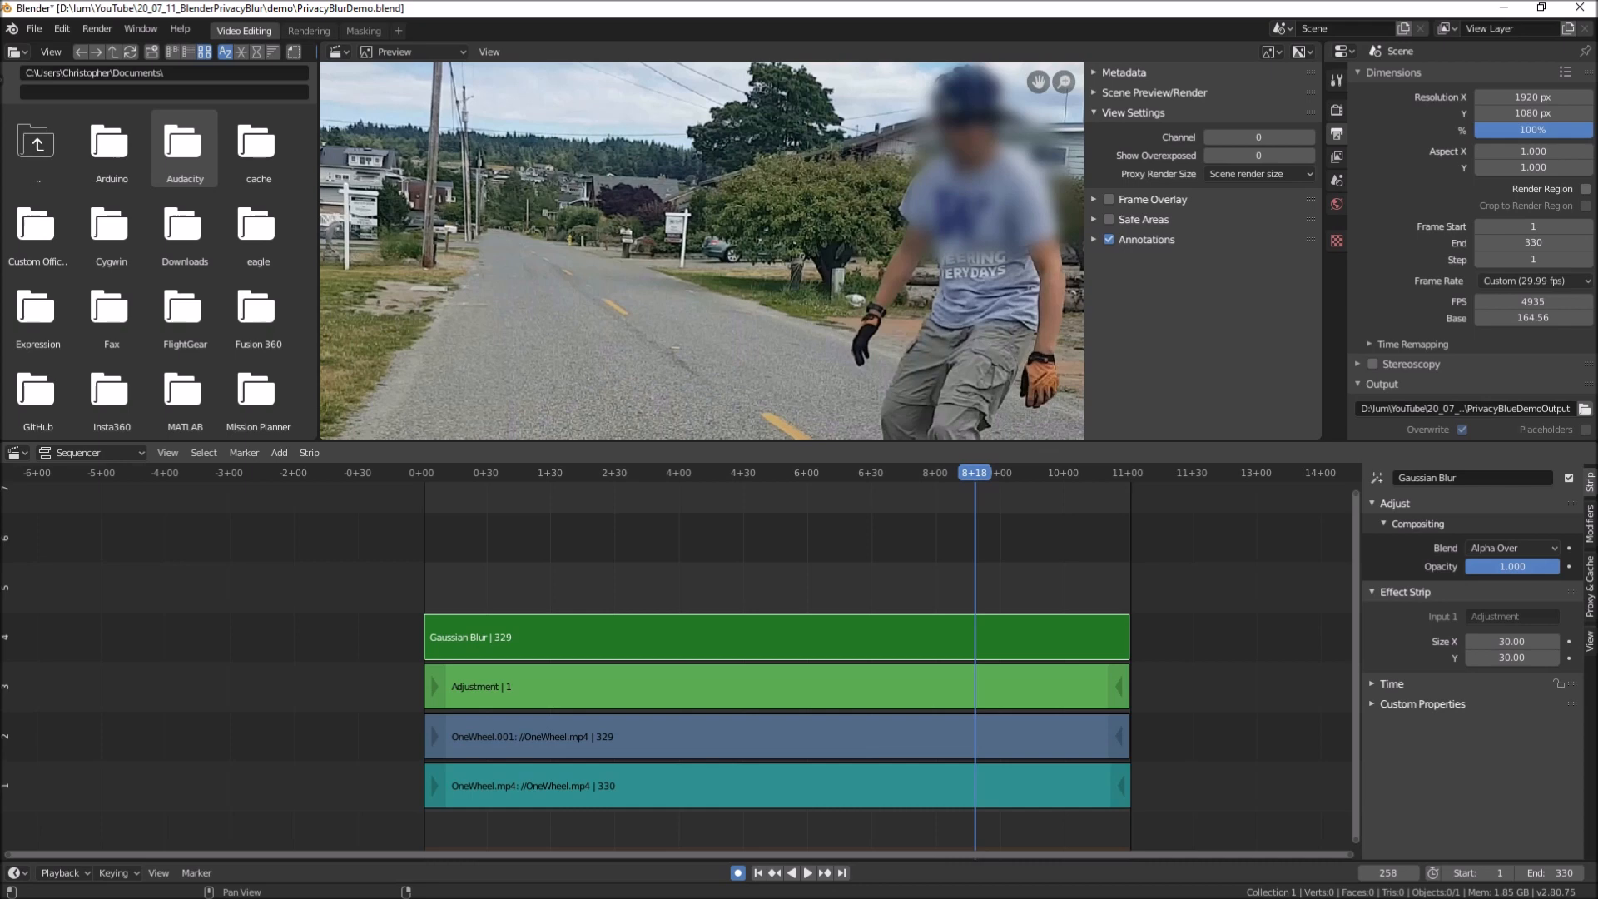
# Raise the Gaussian Blur size to 40 in both X and Y
pyautogui.click(1495, 642)
pyautogui.write('40')
pyautogui.press('Return')
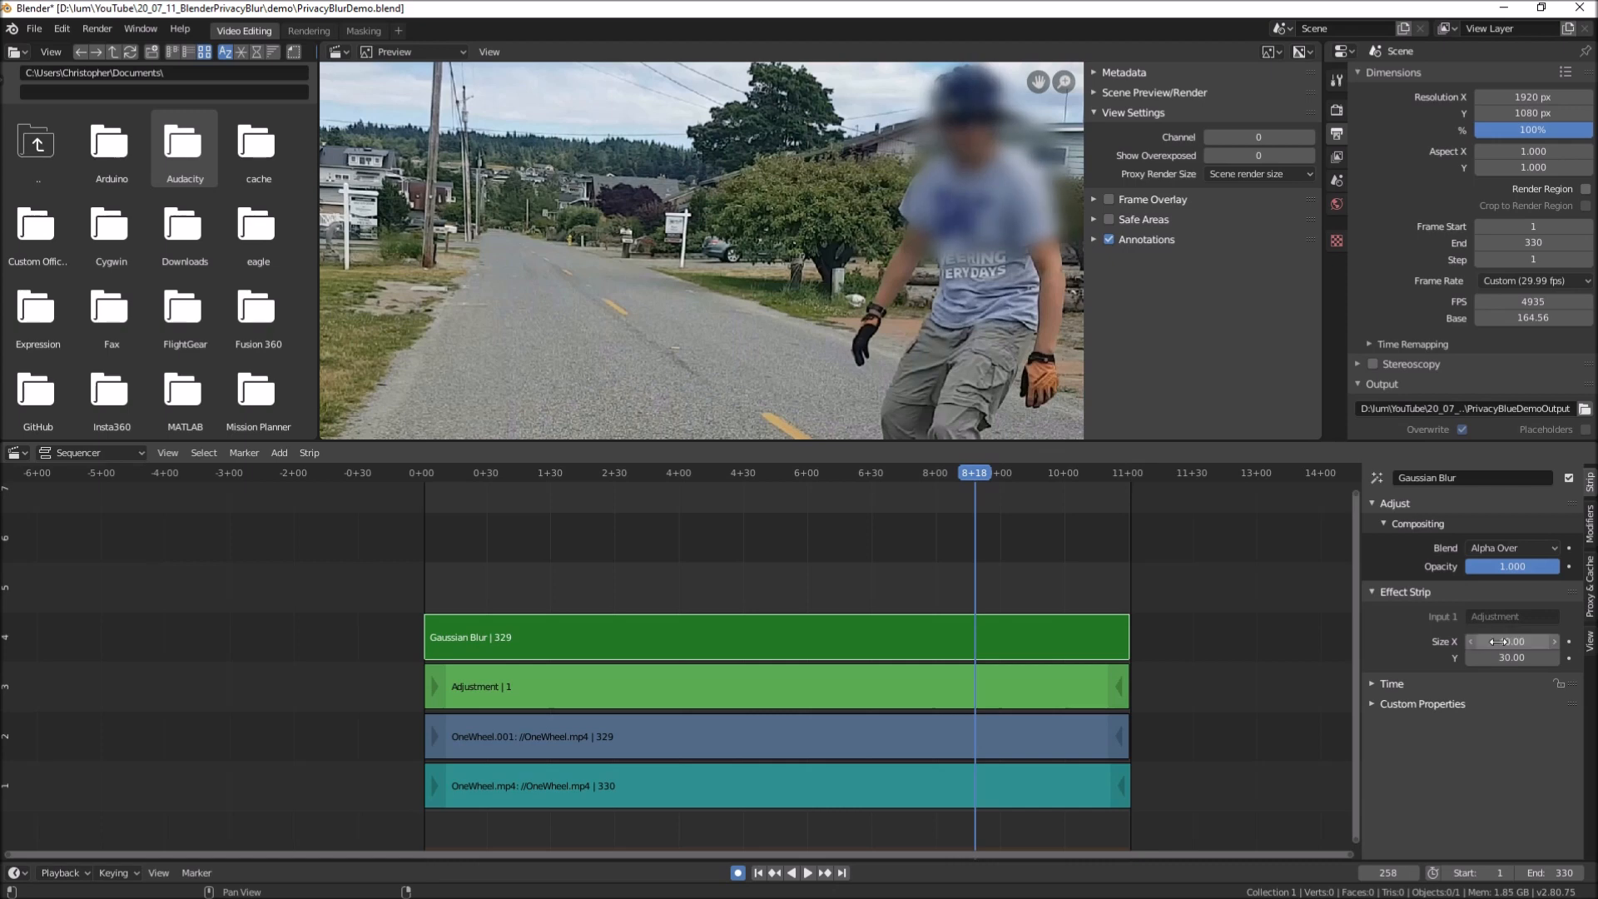
pyautogui.press('Return')
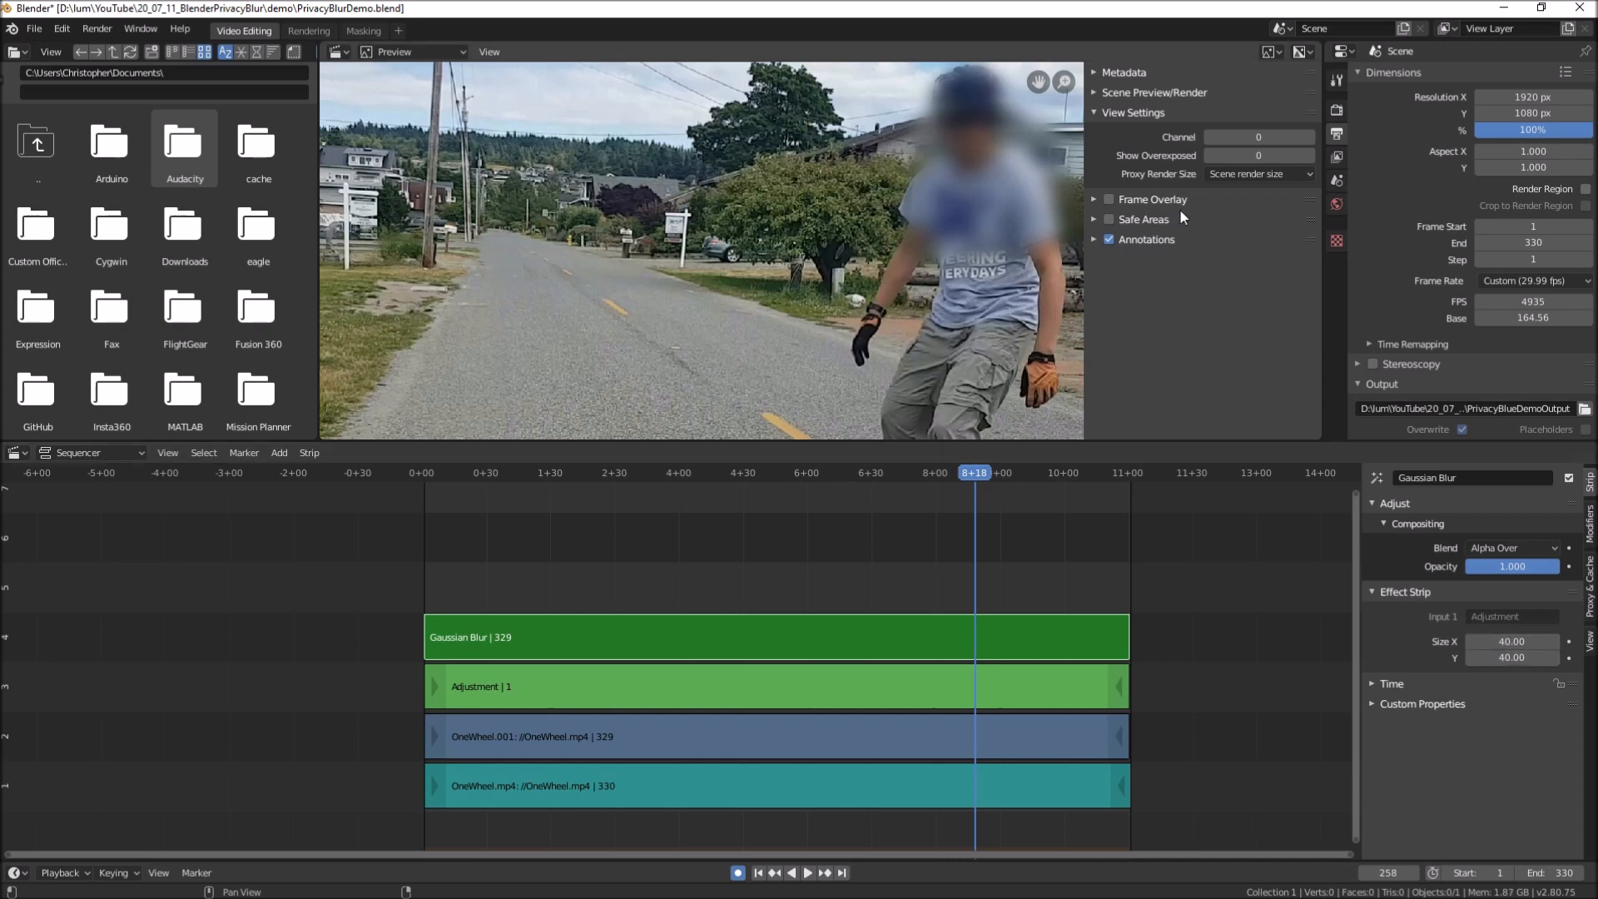
# Try an extreme Gaussian Blur size of 200 in both X and Y
pyautogui.click(1494, 635)
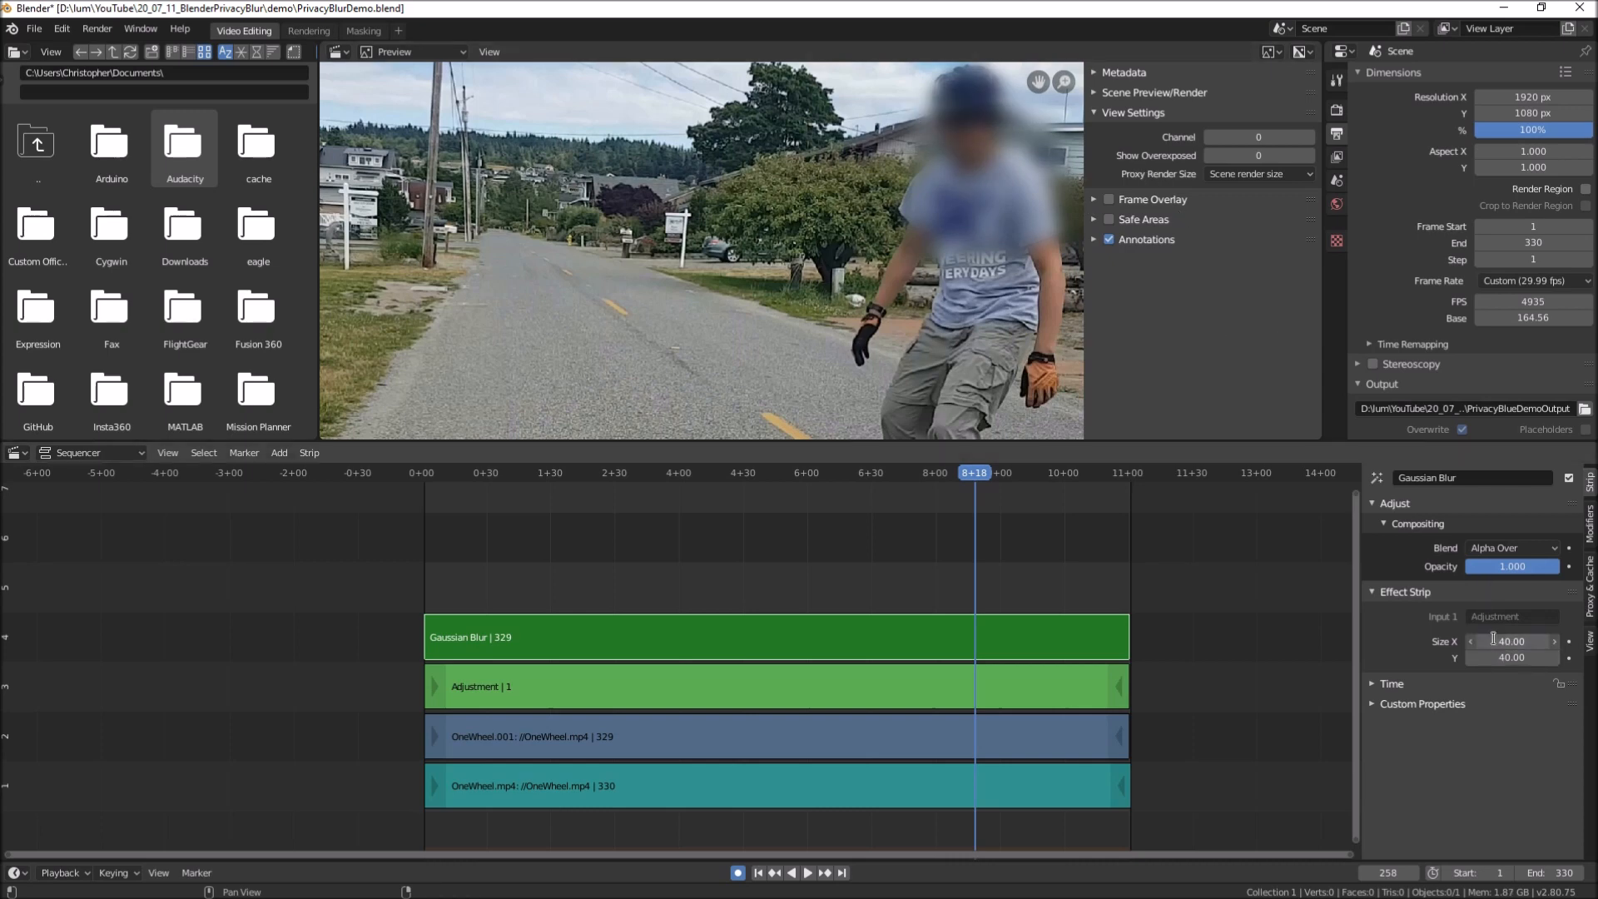
pyautogui.write('200')
pyautogui.press('Return')
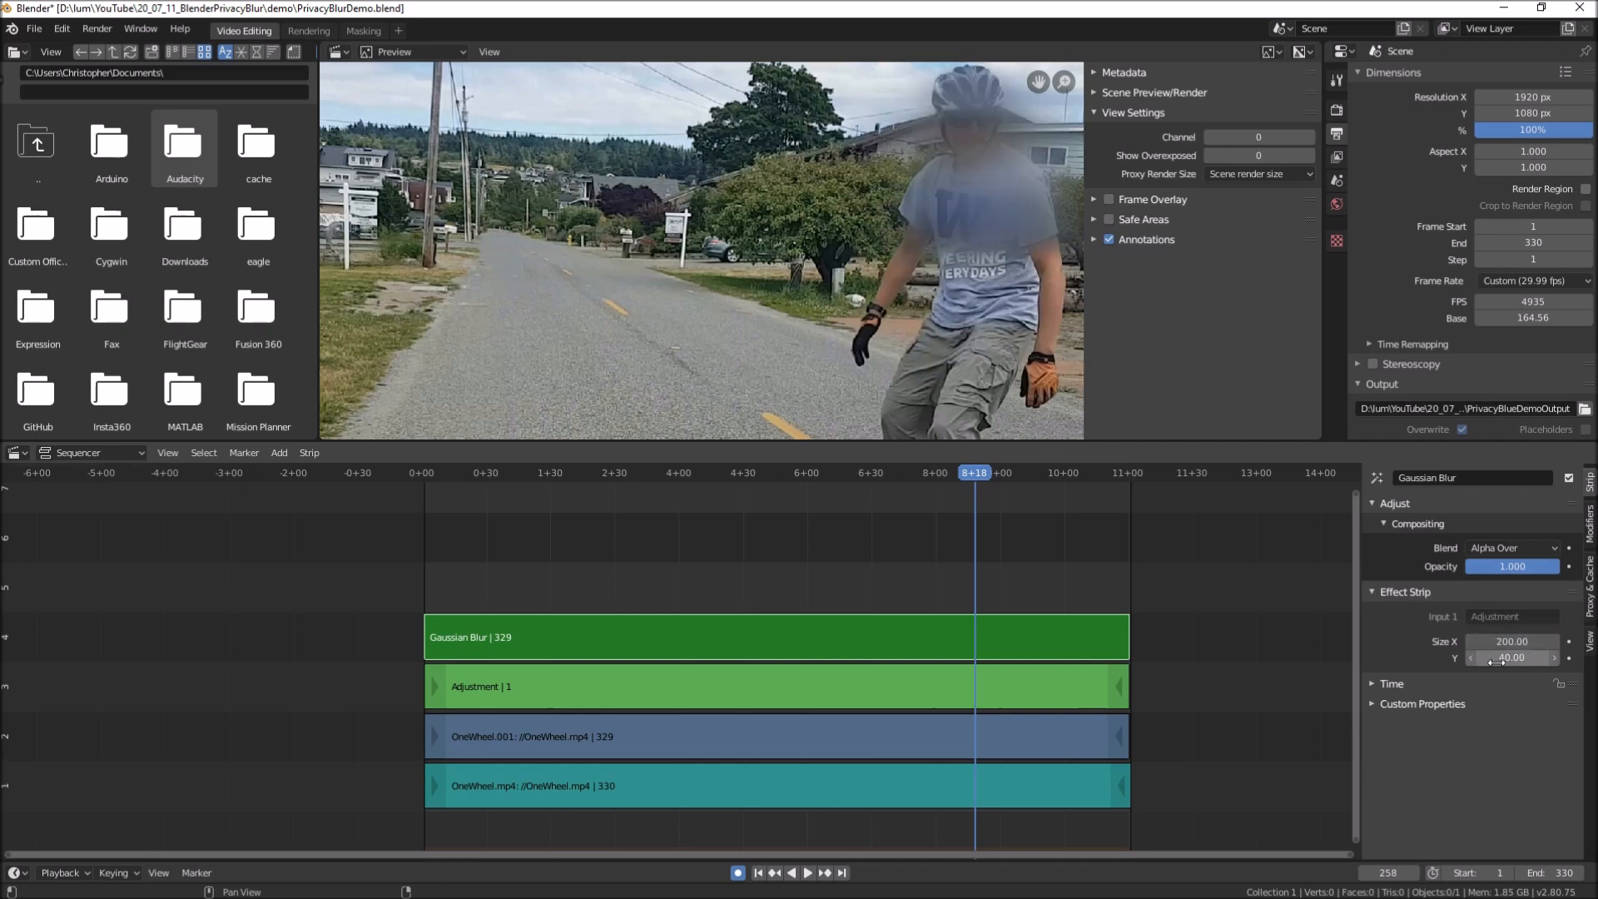
pyautogui.click(1500, 657)
pyautogui.write('200.0')
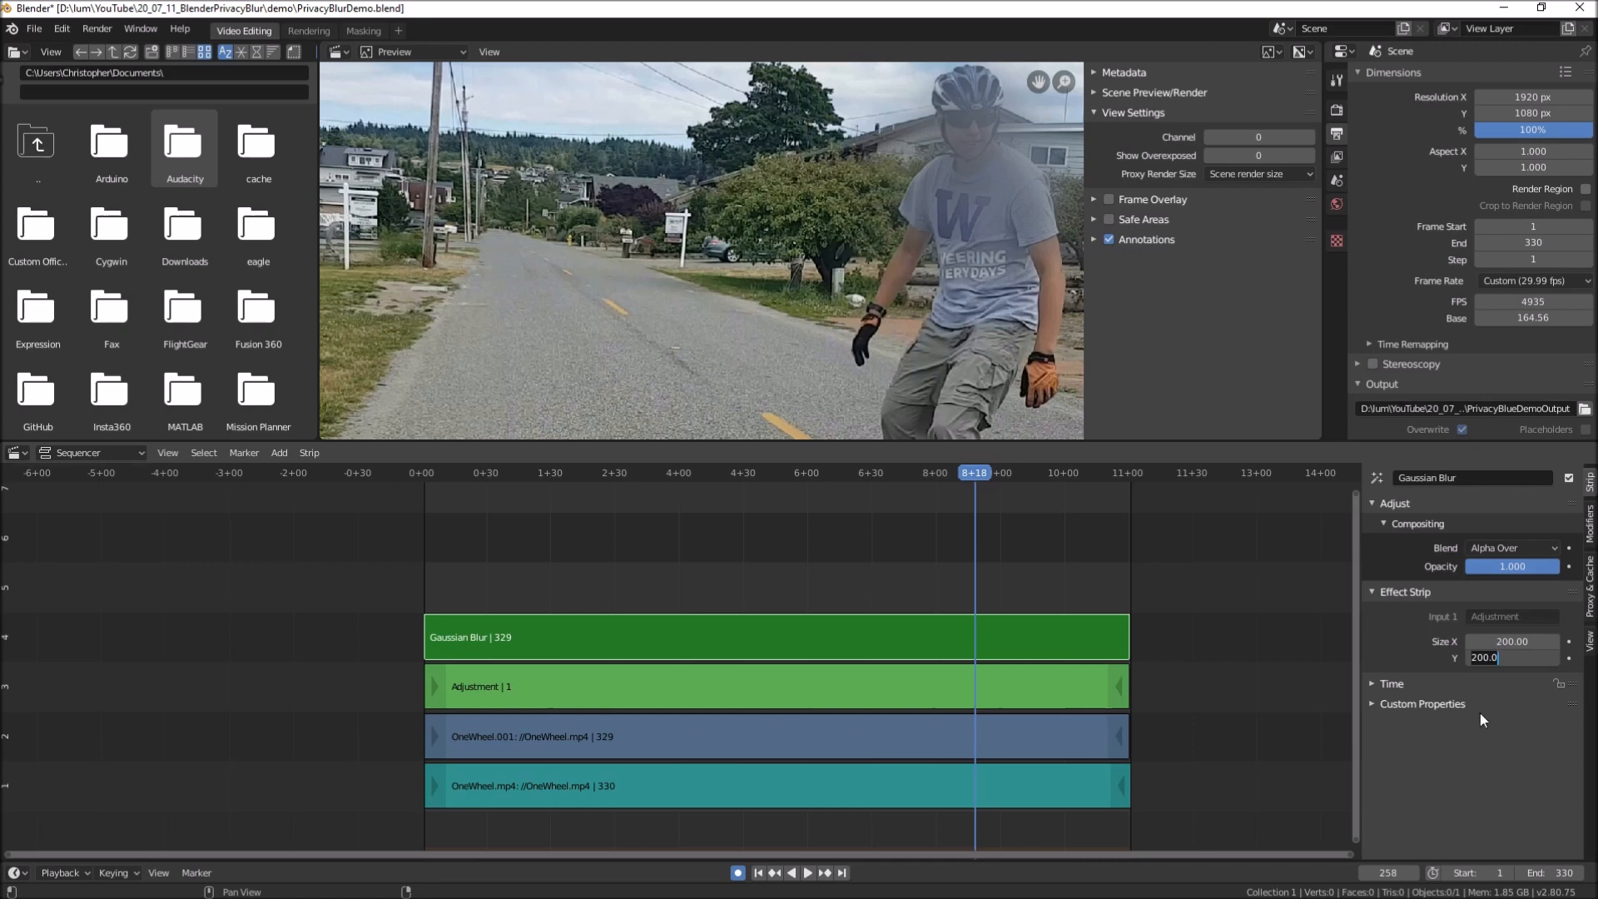
# Return the Gaussian Blur size to 40 in both directions
pyautogui.click(1502, 641)
pyautogui.write('40')
pyautogui.press('Return')
pyautogui.click(1493, 658)
pyautogui.write('40')
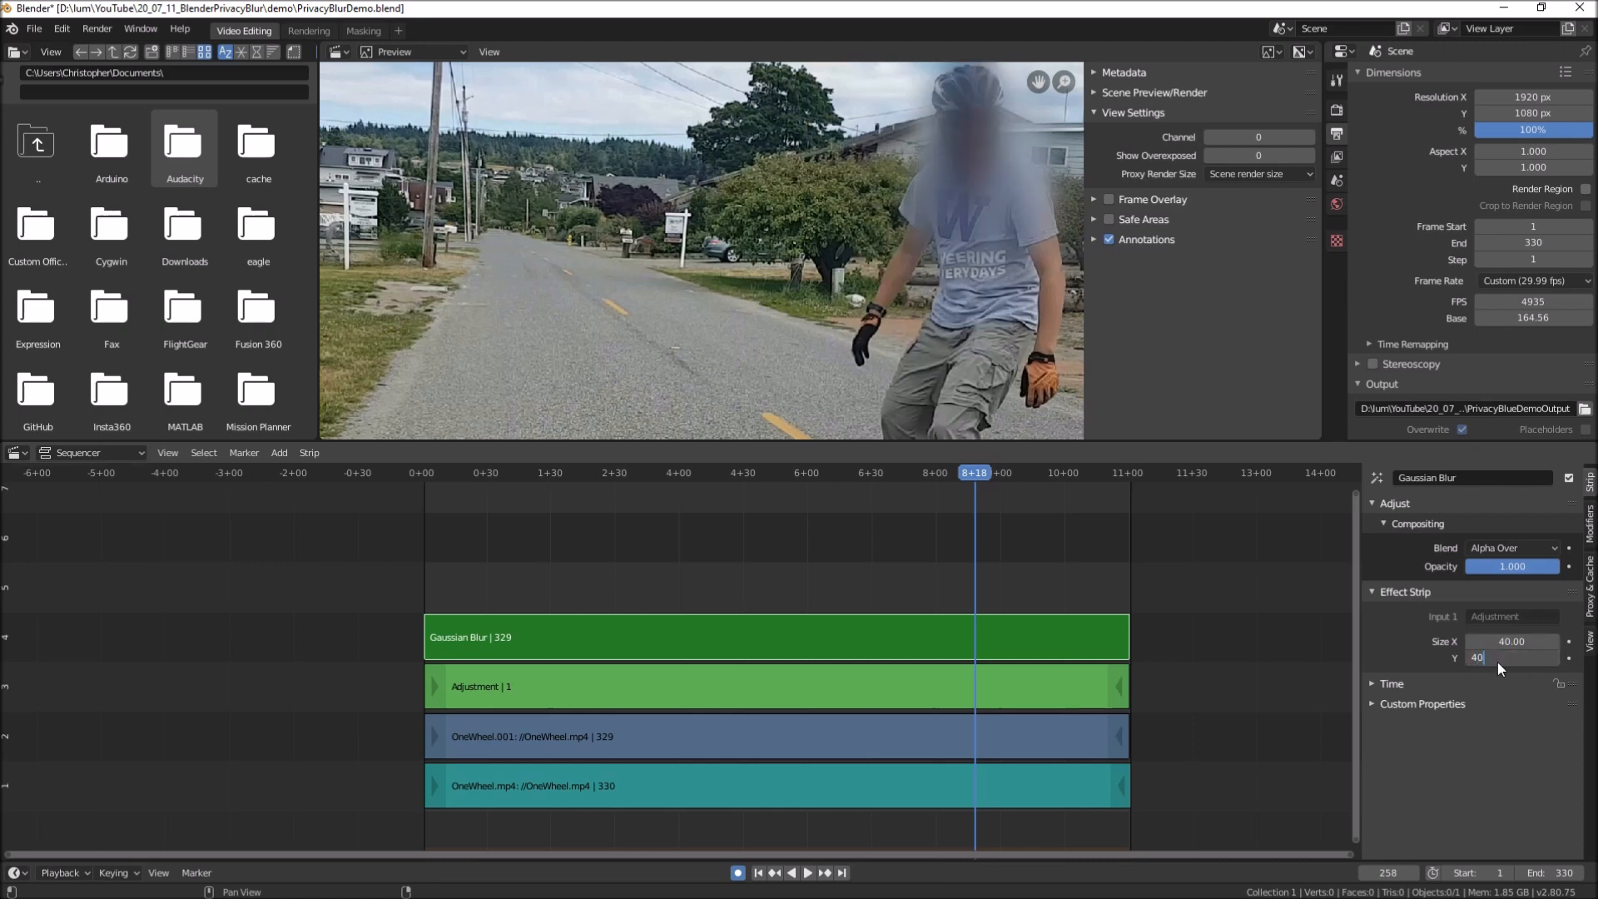
pyautogui.press('Return')
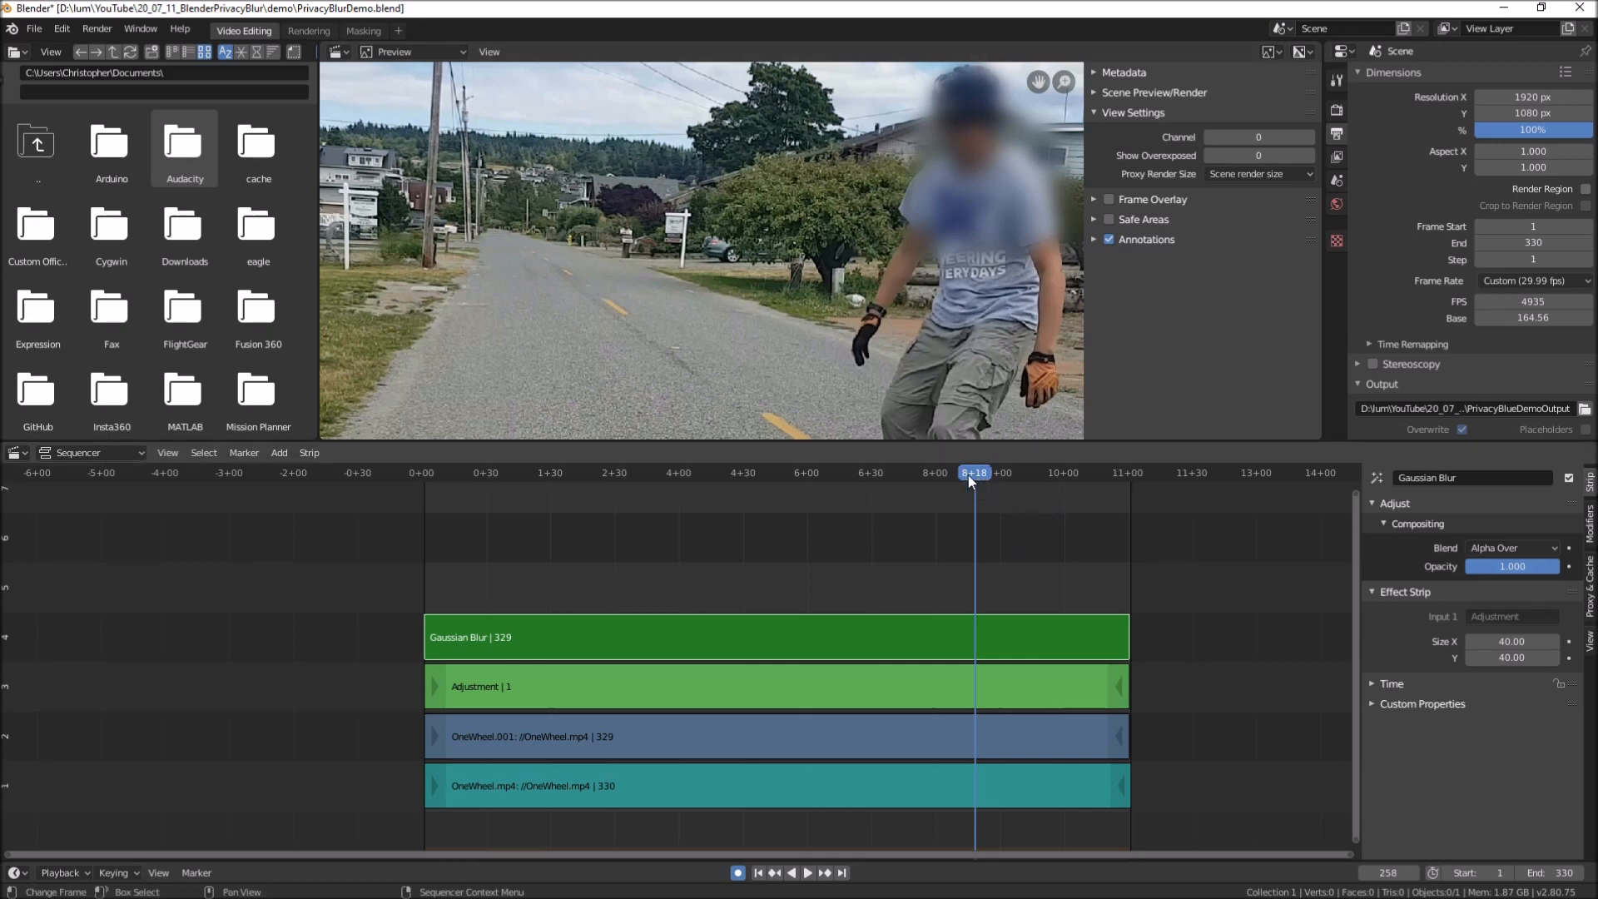
# Move the playhead back to frame 47 and enlarge the distant rider in the preview to check the blur
pyautogui.press('space')
pyautogui.moveTo(836, 484); pyautogui.dragTo(570, 481)
pyautogui.press('space')
pyautogui.scroll(5, 569, 481)
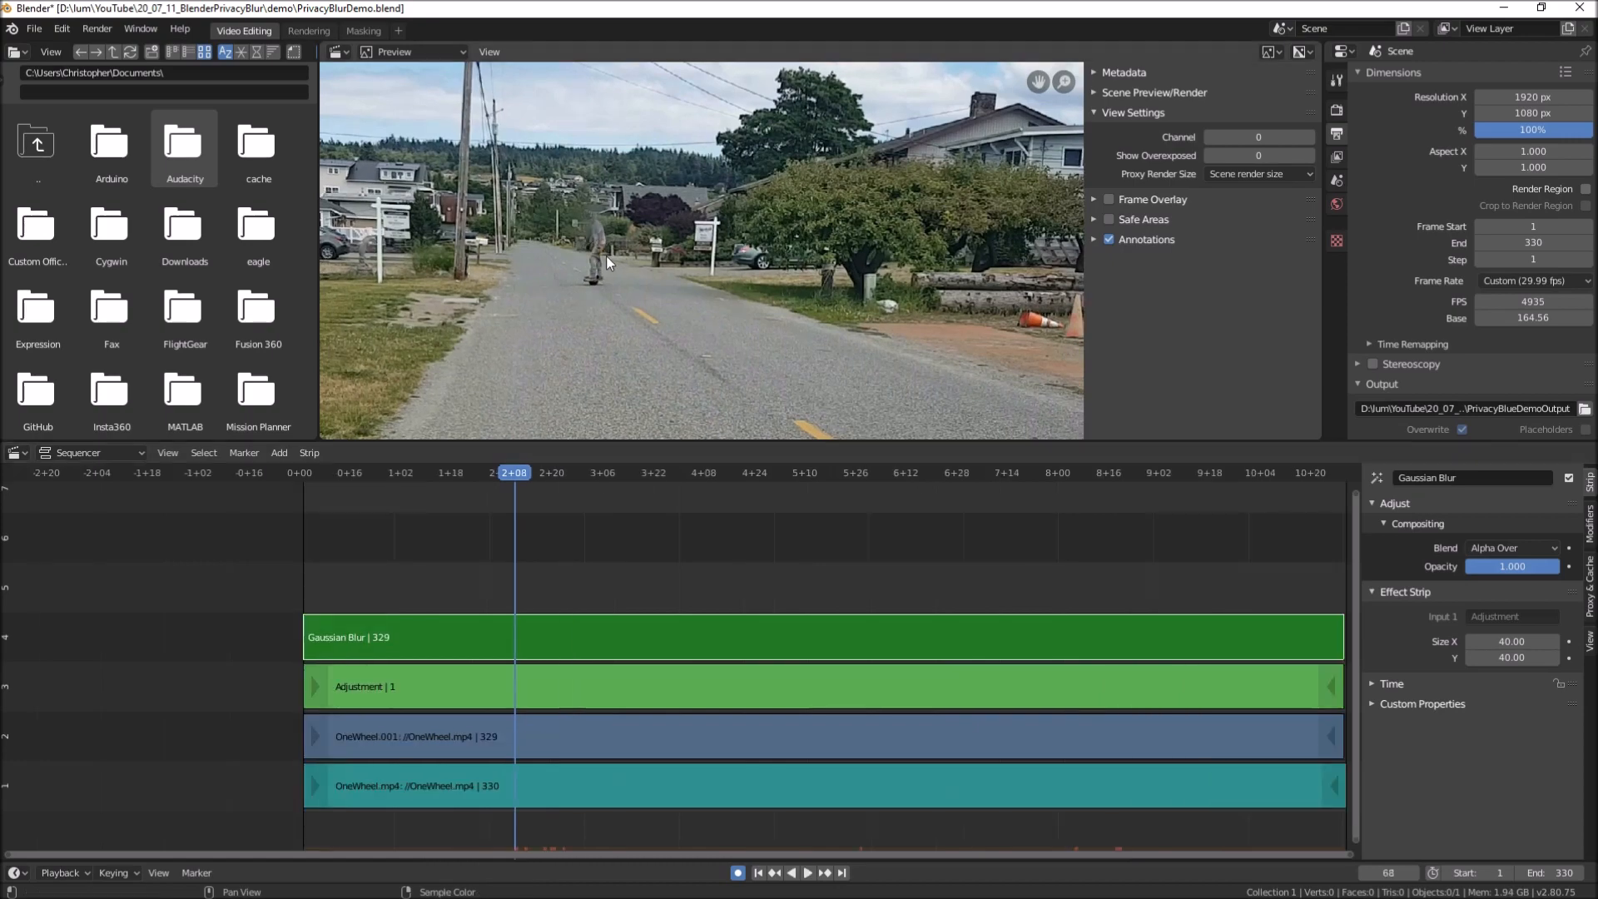
pyautogui.scroll(5, 586, 238)
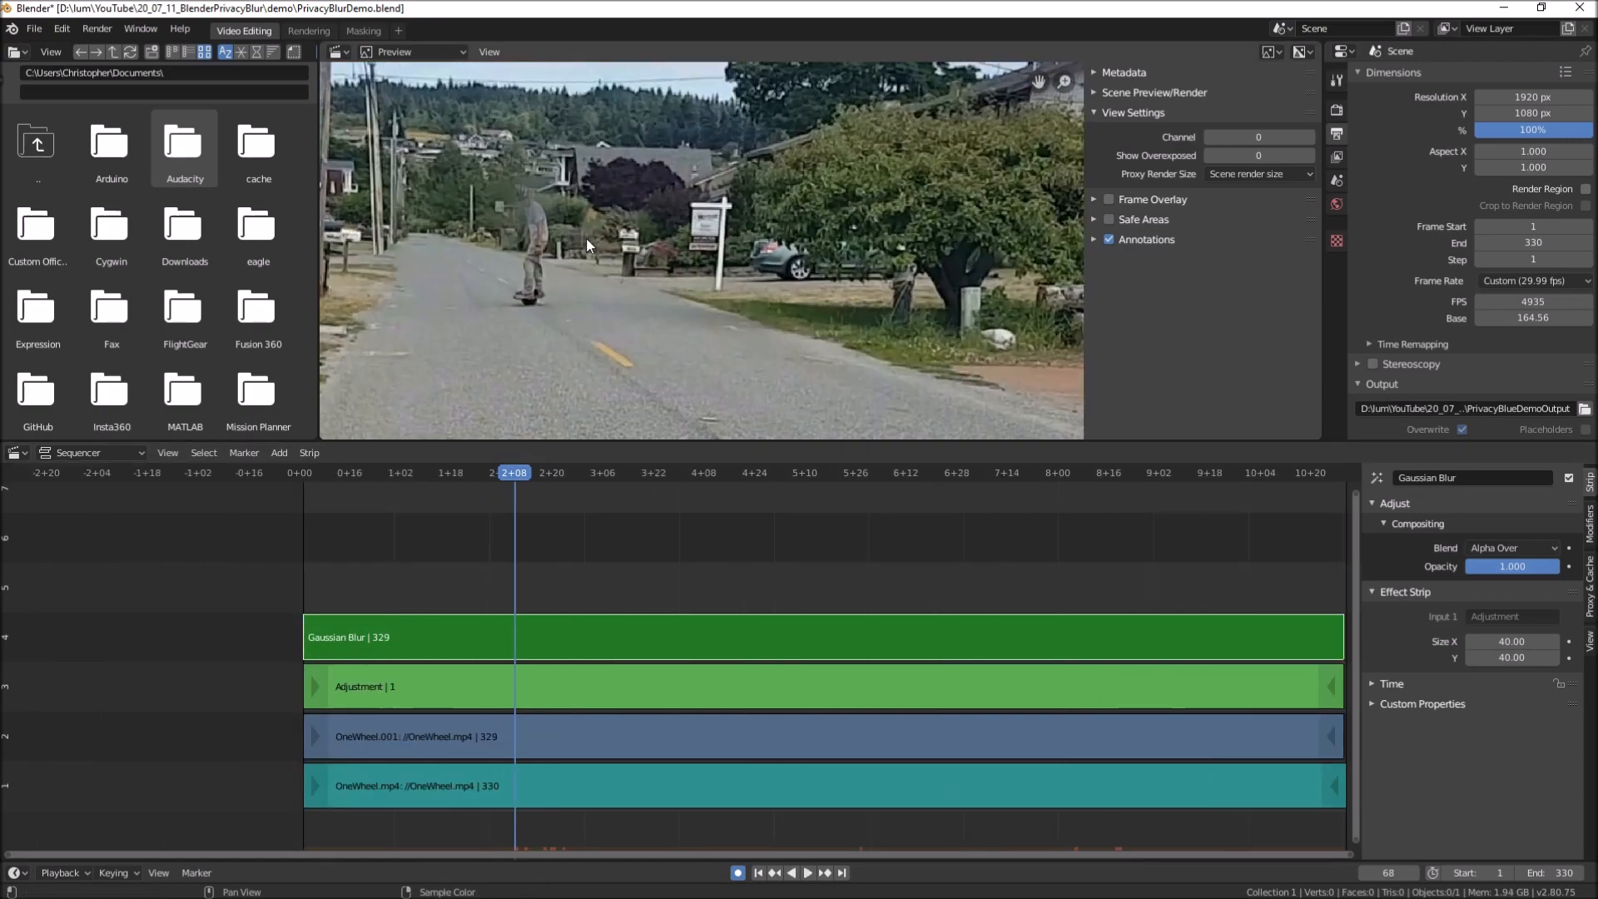
pyautogui.moveTo(419, 191); pyautogui.dragTo(644, 241, button='middle')
pyautogui.scroll(4, 656, 243)
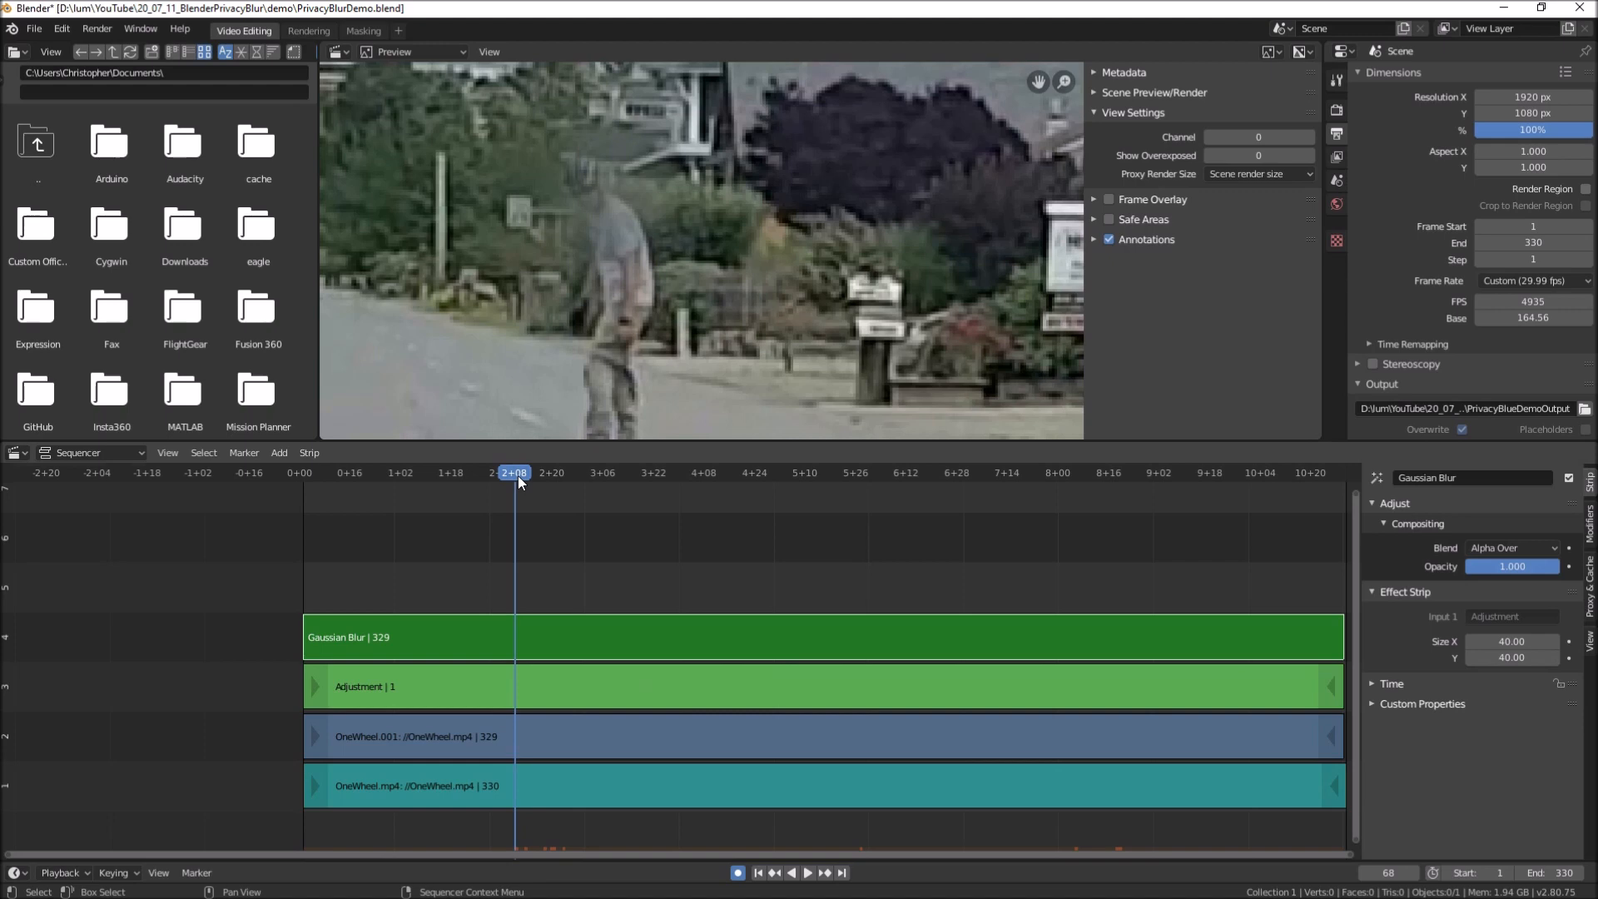
pyautogui.press('space')
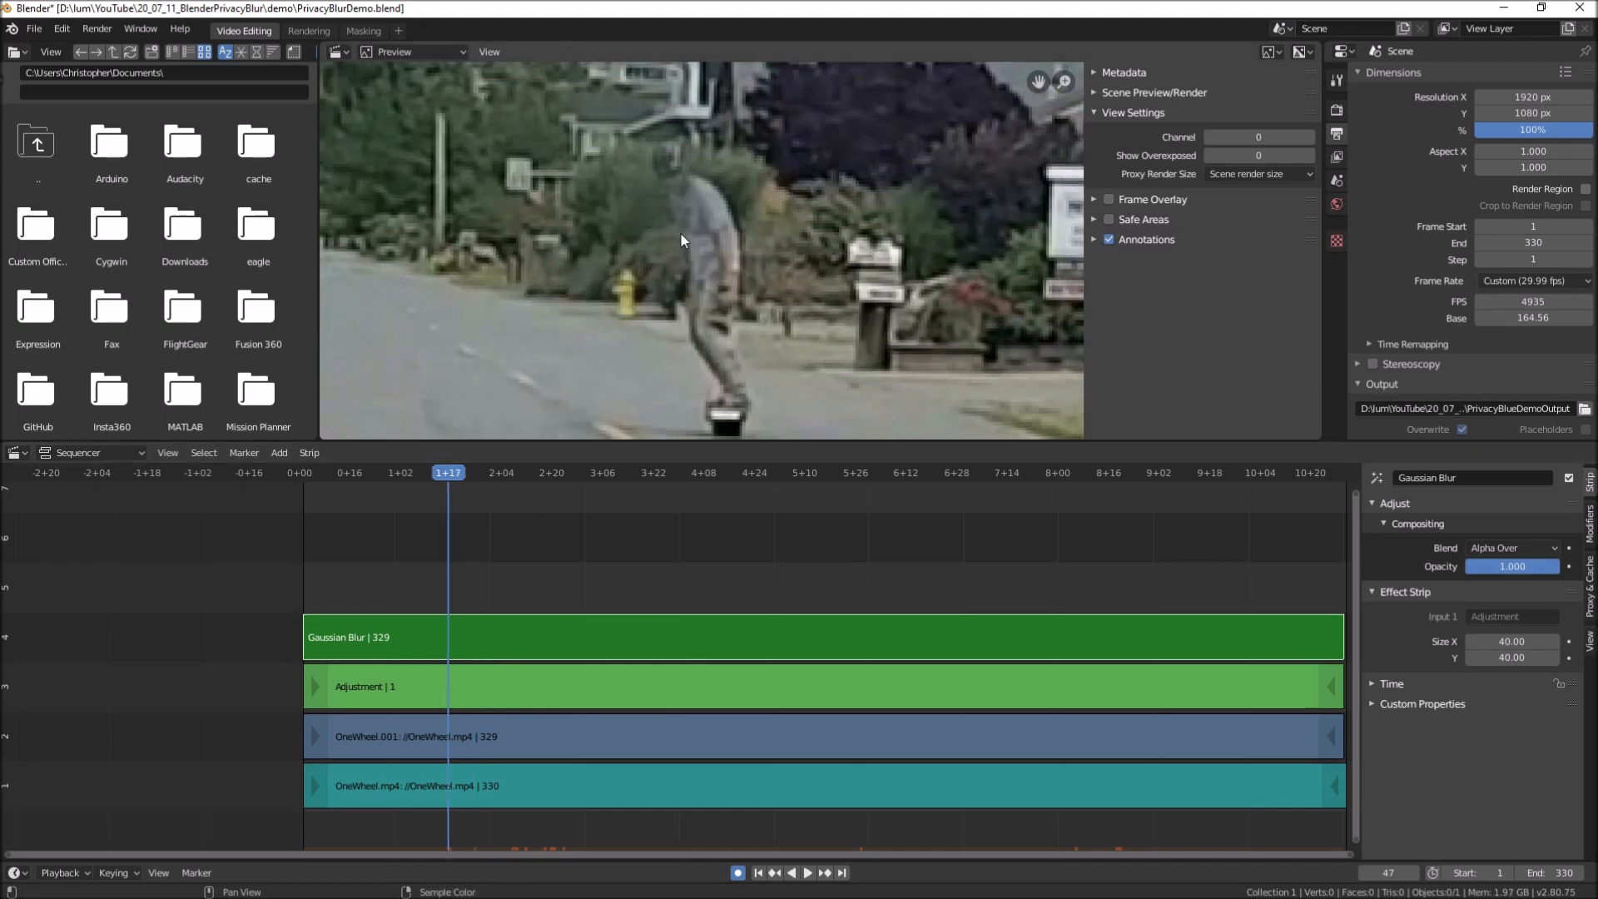
# Set the Gaussian Blur size to 5 in X and Y at frame 47 and insert keyframes for both values
pyautogui.click(1511, 641)
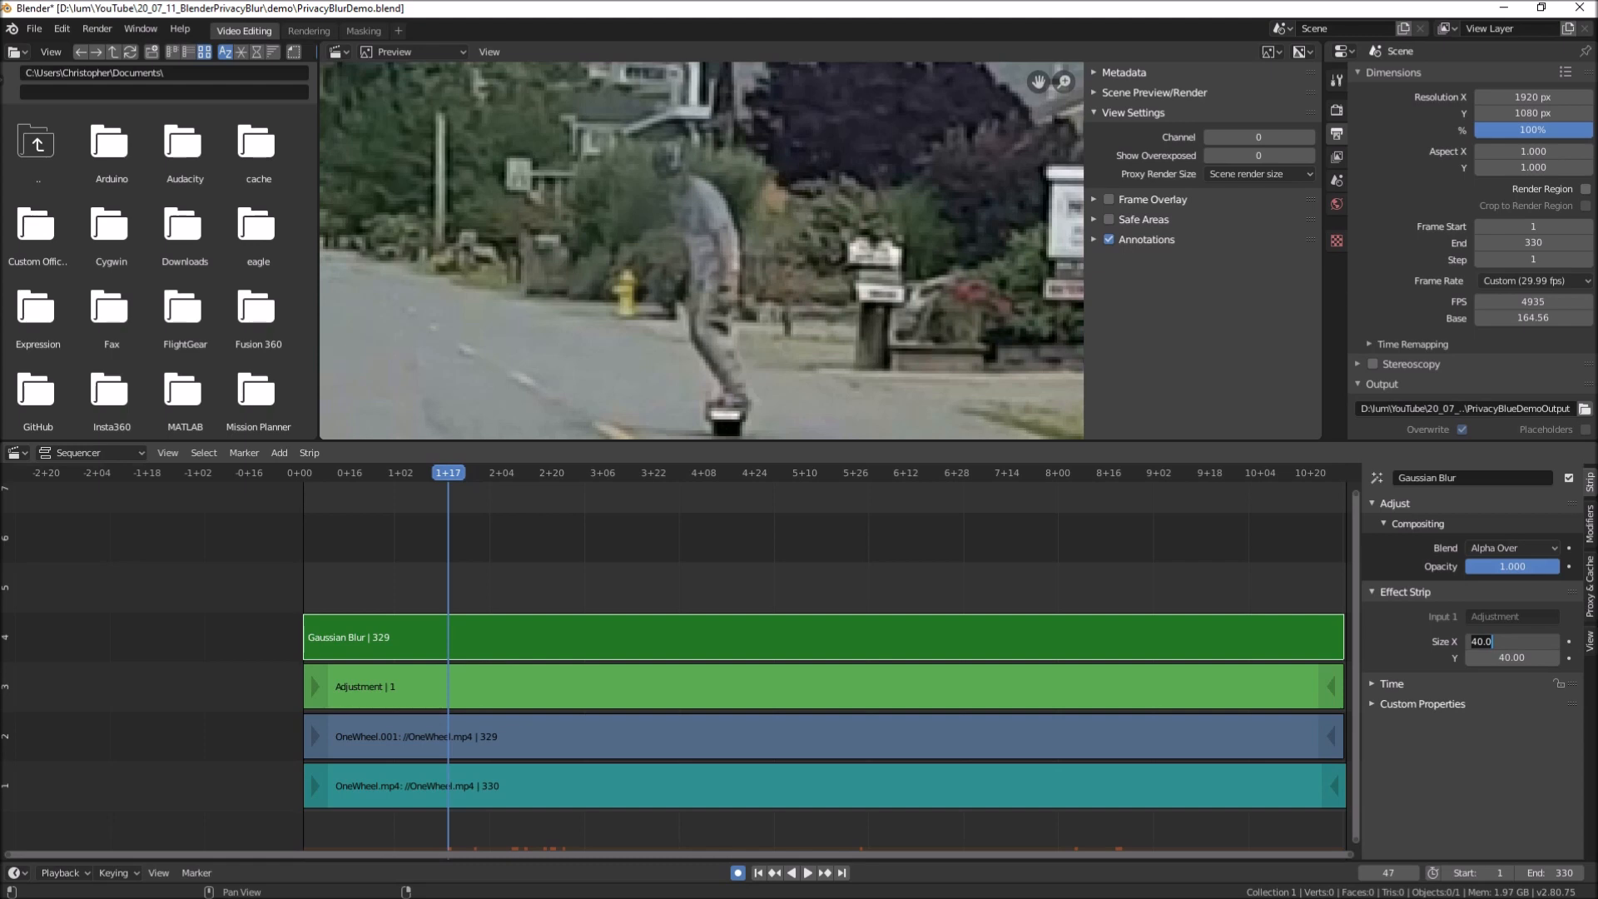
pyautogui.write('5')
pyautogui.press('Return')
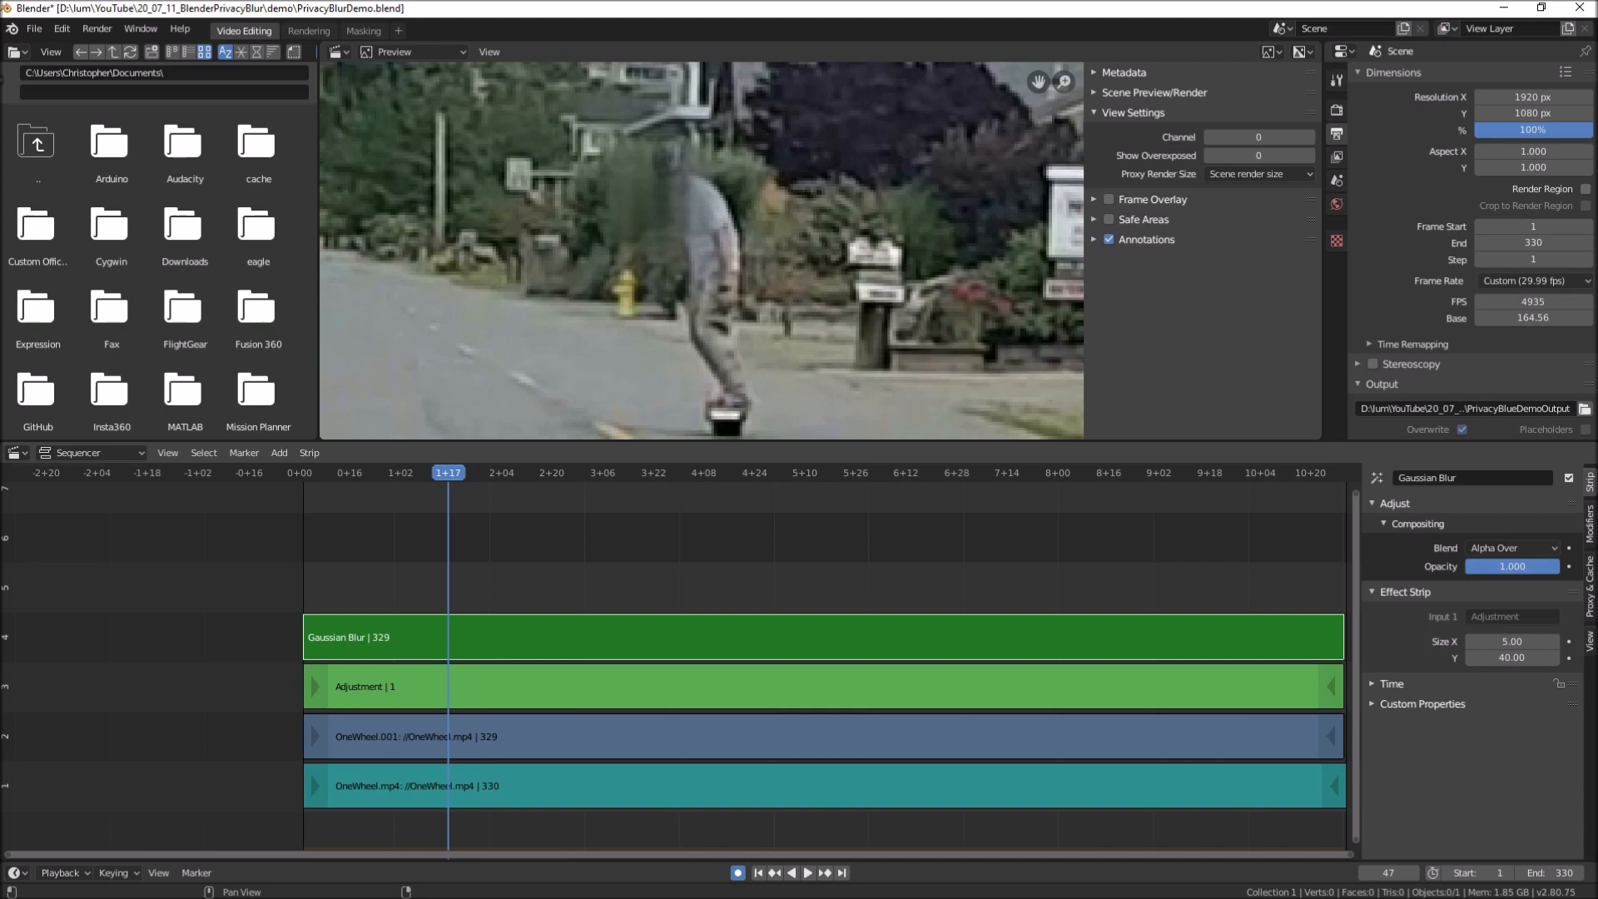
pyautogui.click(1502, 653)
pyautogui.write('5')
pyautogui.press('Return')
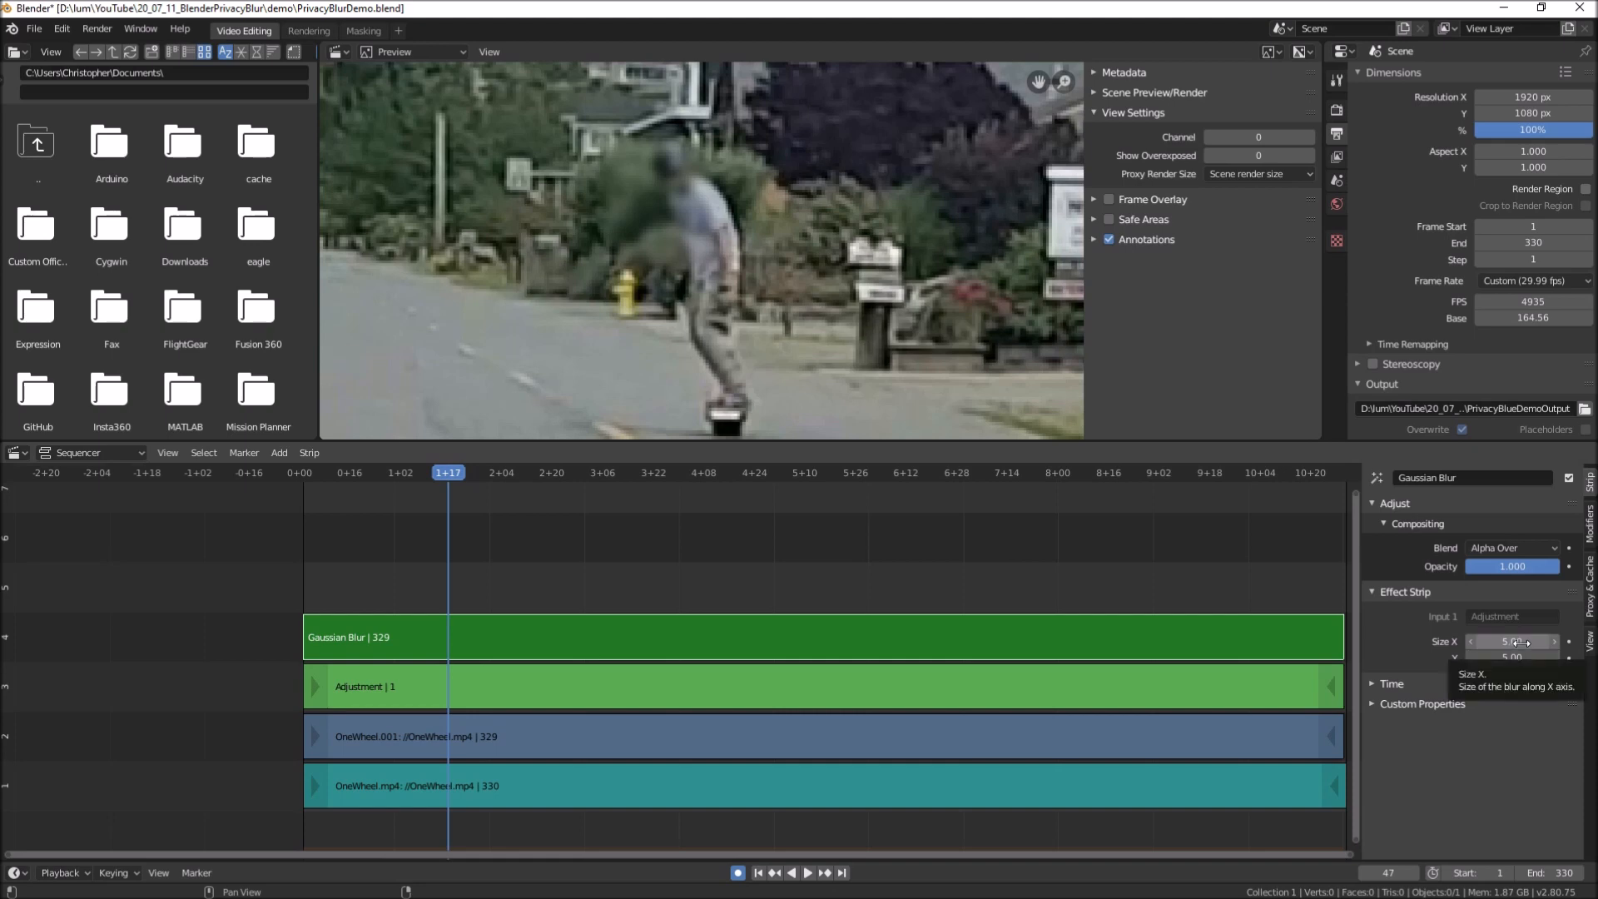
pyautogui.press('i')
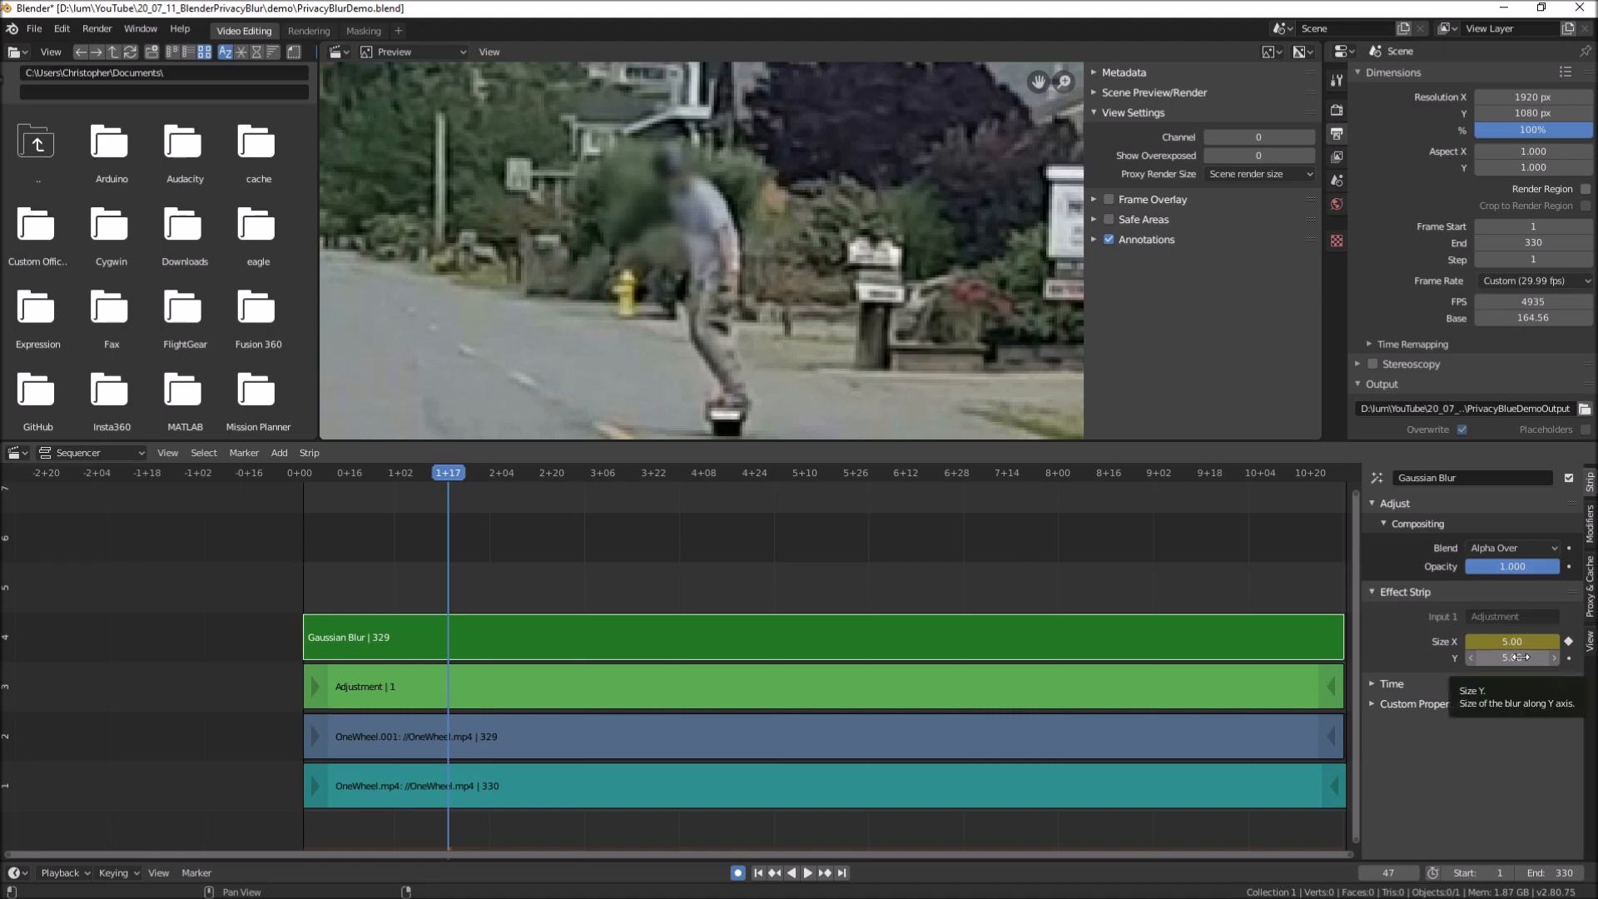
pyautogui.press('i')
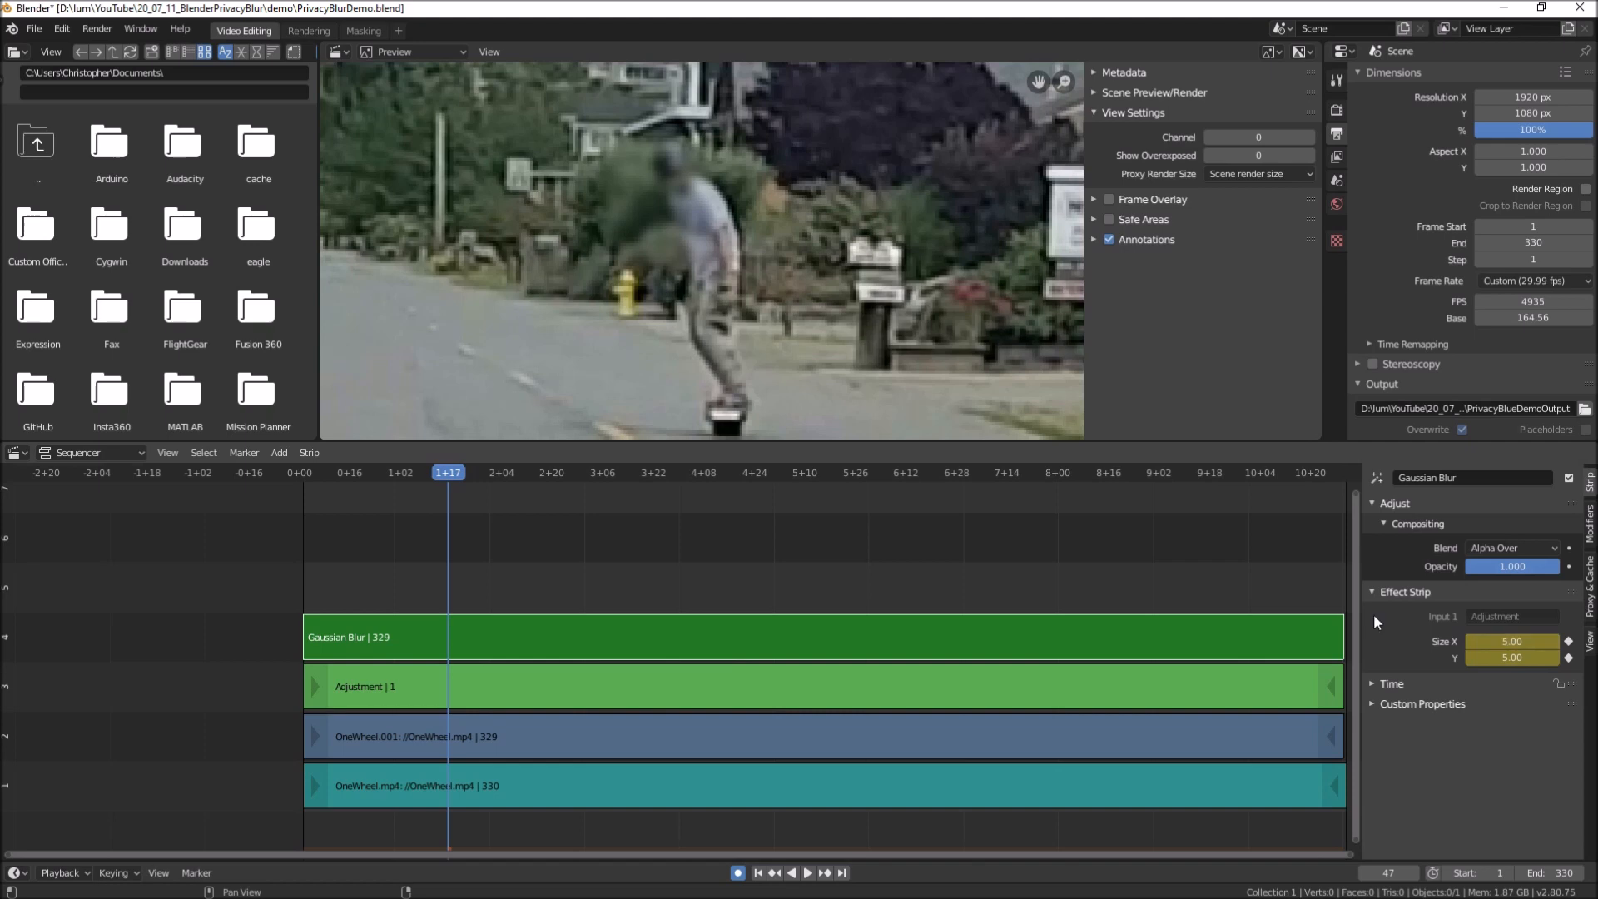
# Go to frame 264, where the rider is close to the camera, with the whole image shown in the preview
pyautogui.scroll(-2, 749, 470)
pyautogui.click(488, 471)
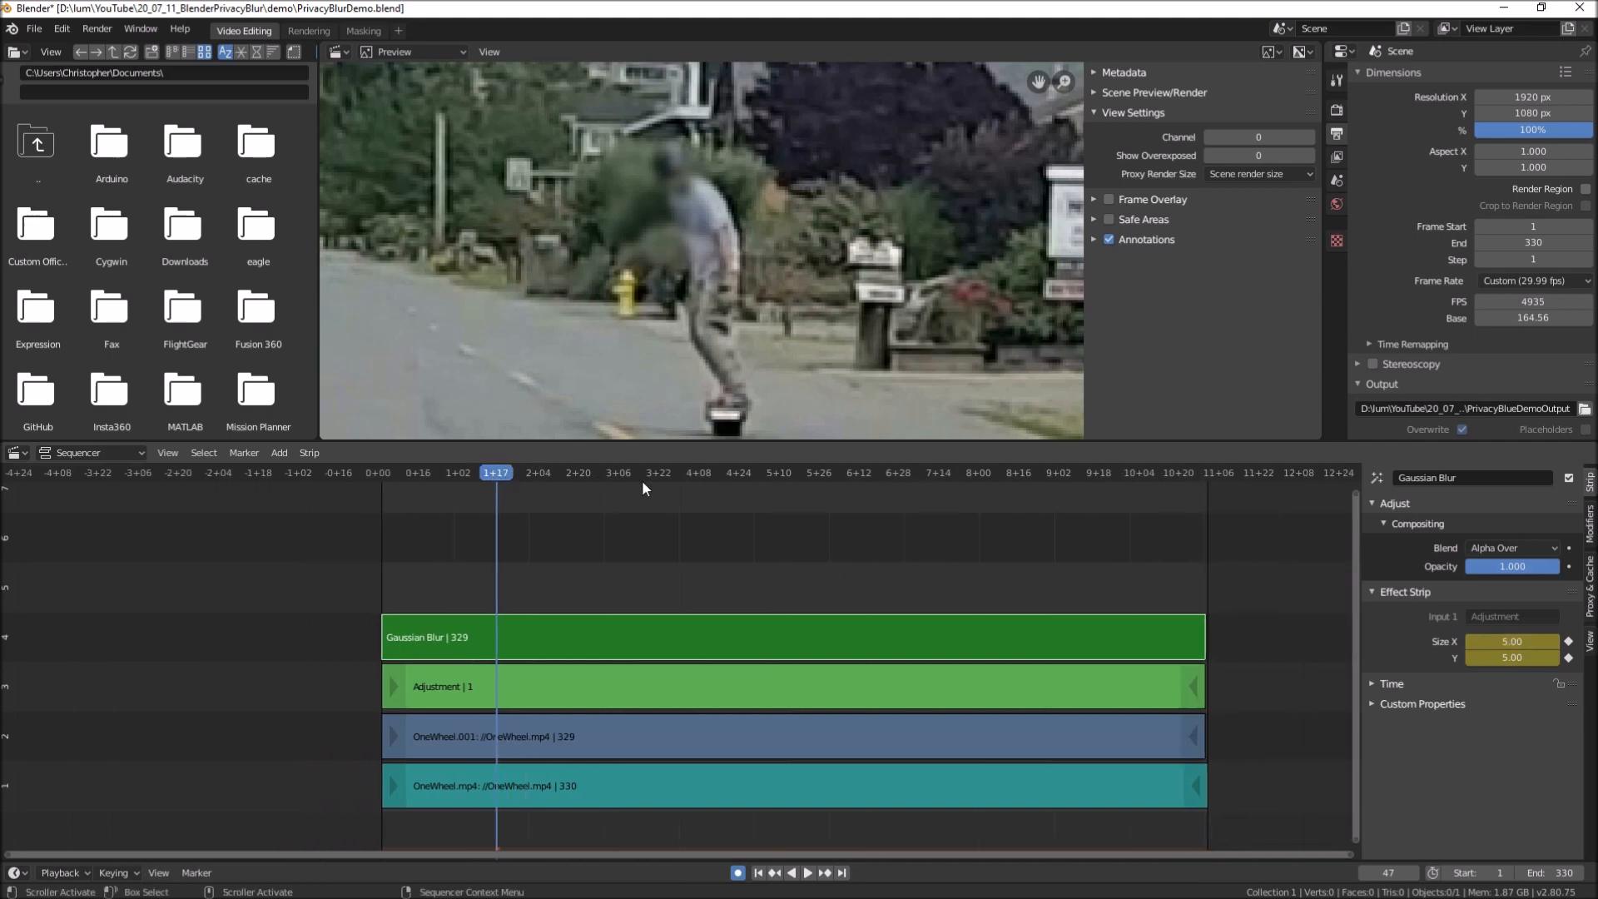
pyautogui.press('space')
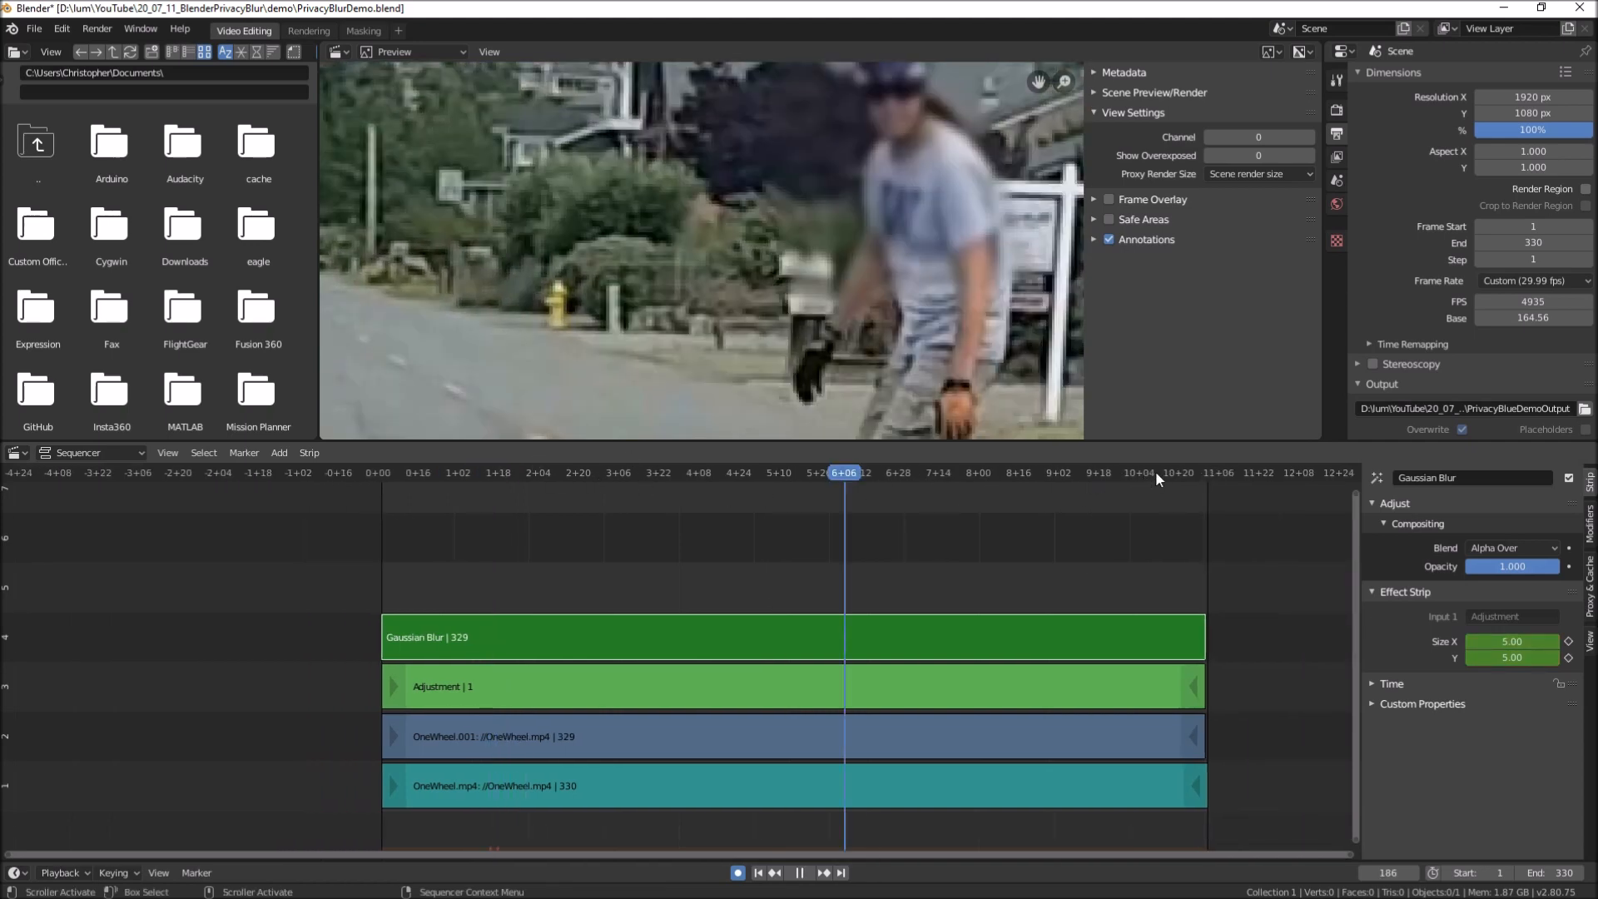
pyautogui.click(1156, 471)
pyautogui.moveTo(1166, 476); pyautogui.dragTo(1130, 486)
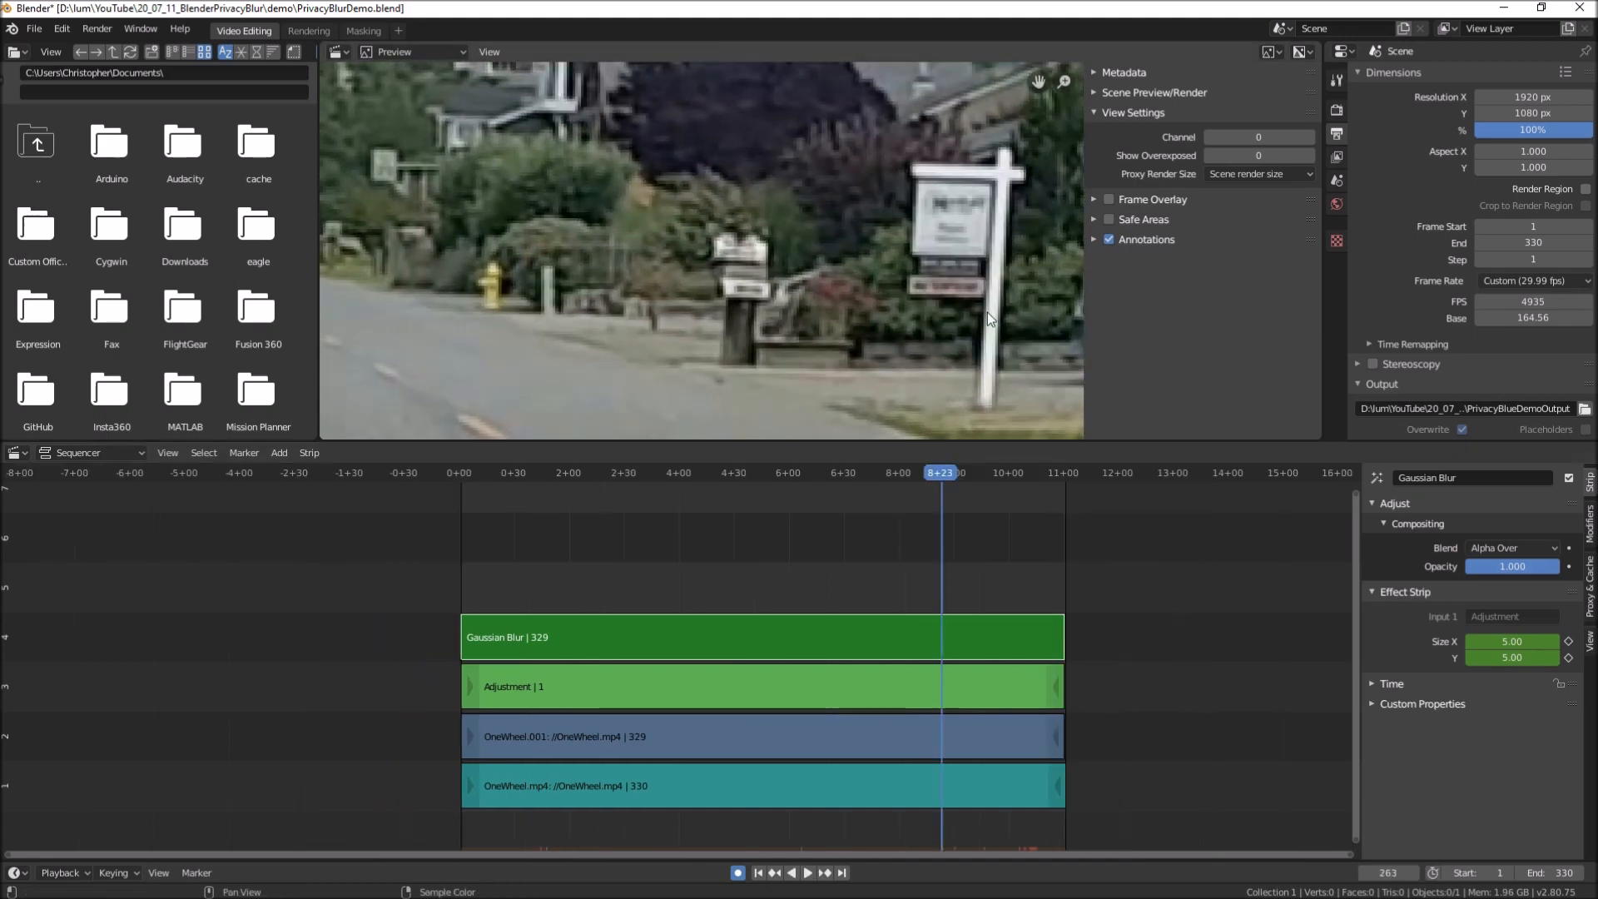
pyautogui.scroll(-8, 987, 312)
pyautogui.scroll(-6, 982, 398)
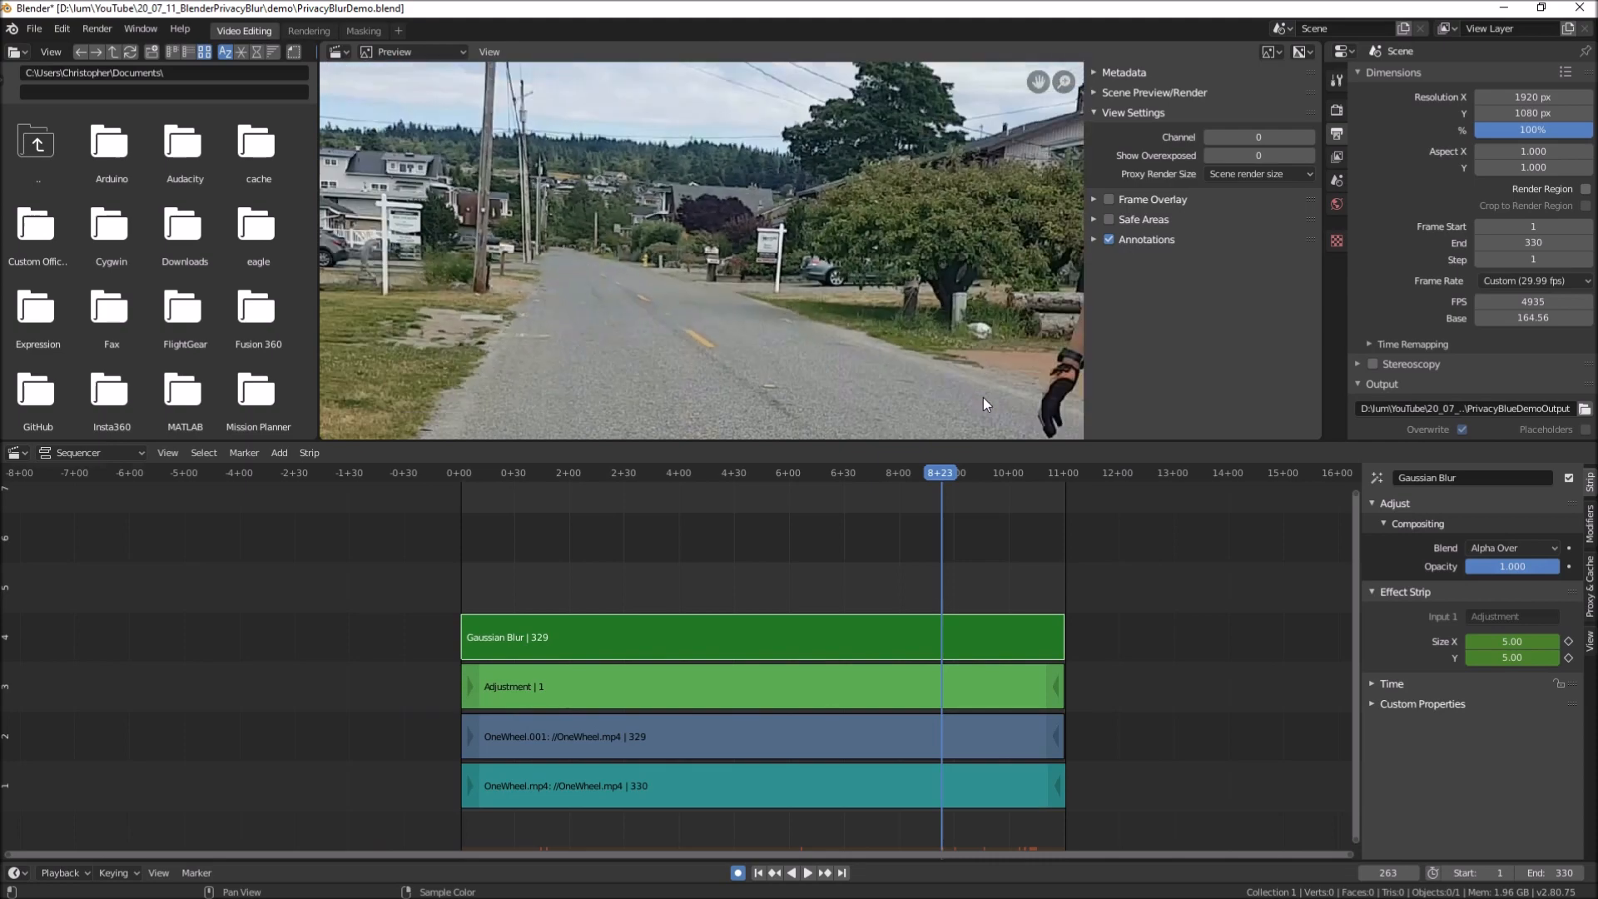
pyautogui.scroll(-1, 984, 397)
pyautogui.moveTo(969, 393); pyautogui.dragTo(992, 315, button='middle')
pyautogui.scroll(1, 990, 521)
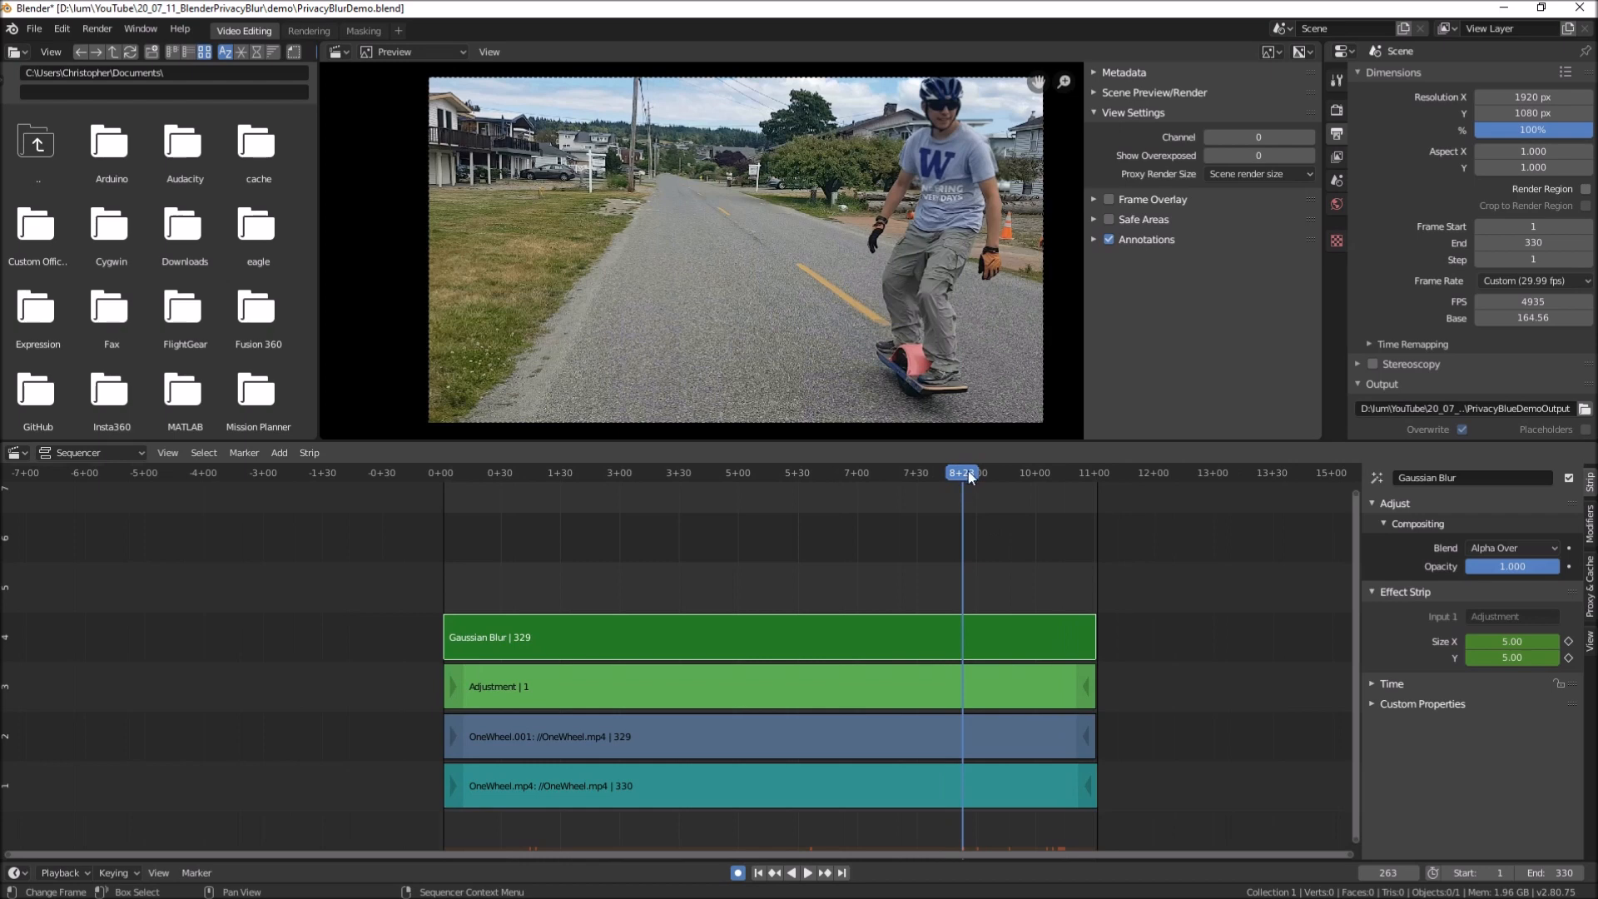
pyautogui.press('space')
pyautogui.moveTo(968, 469); pyautogui.dragTo(964, 473)
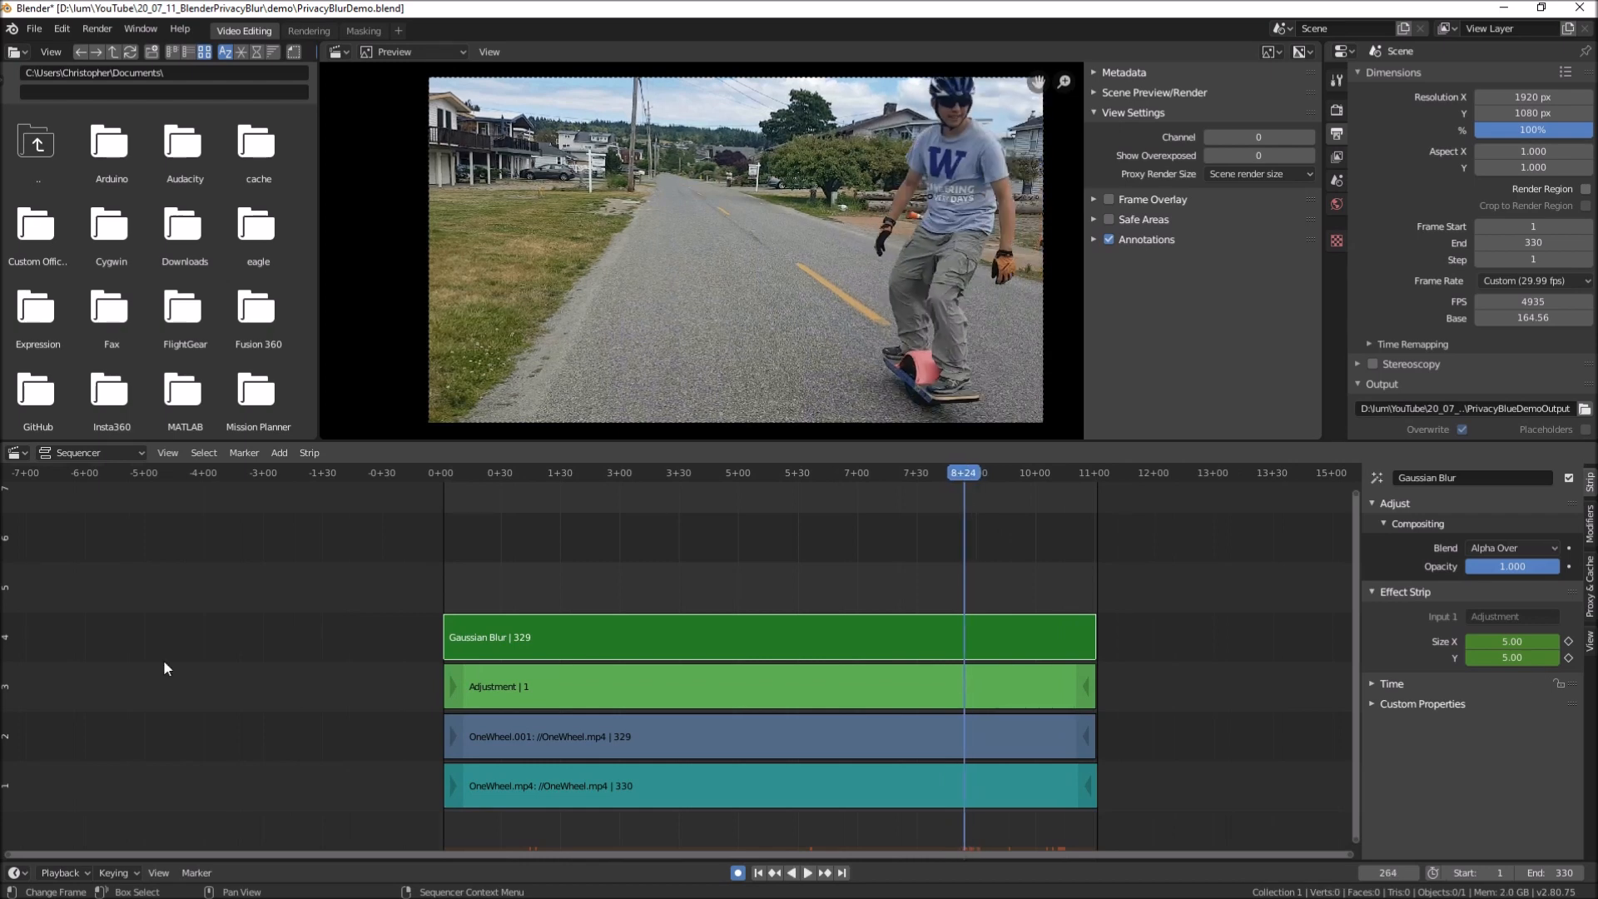
# Keyframe the Gaussian Blur size at 40 in both X and Y at frame 264
pyautogui.click(1507, 640)
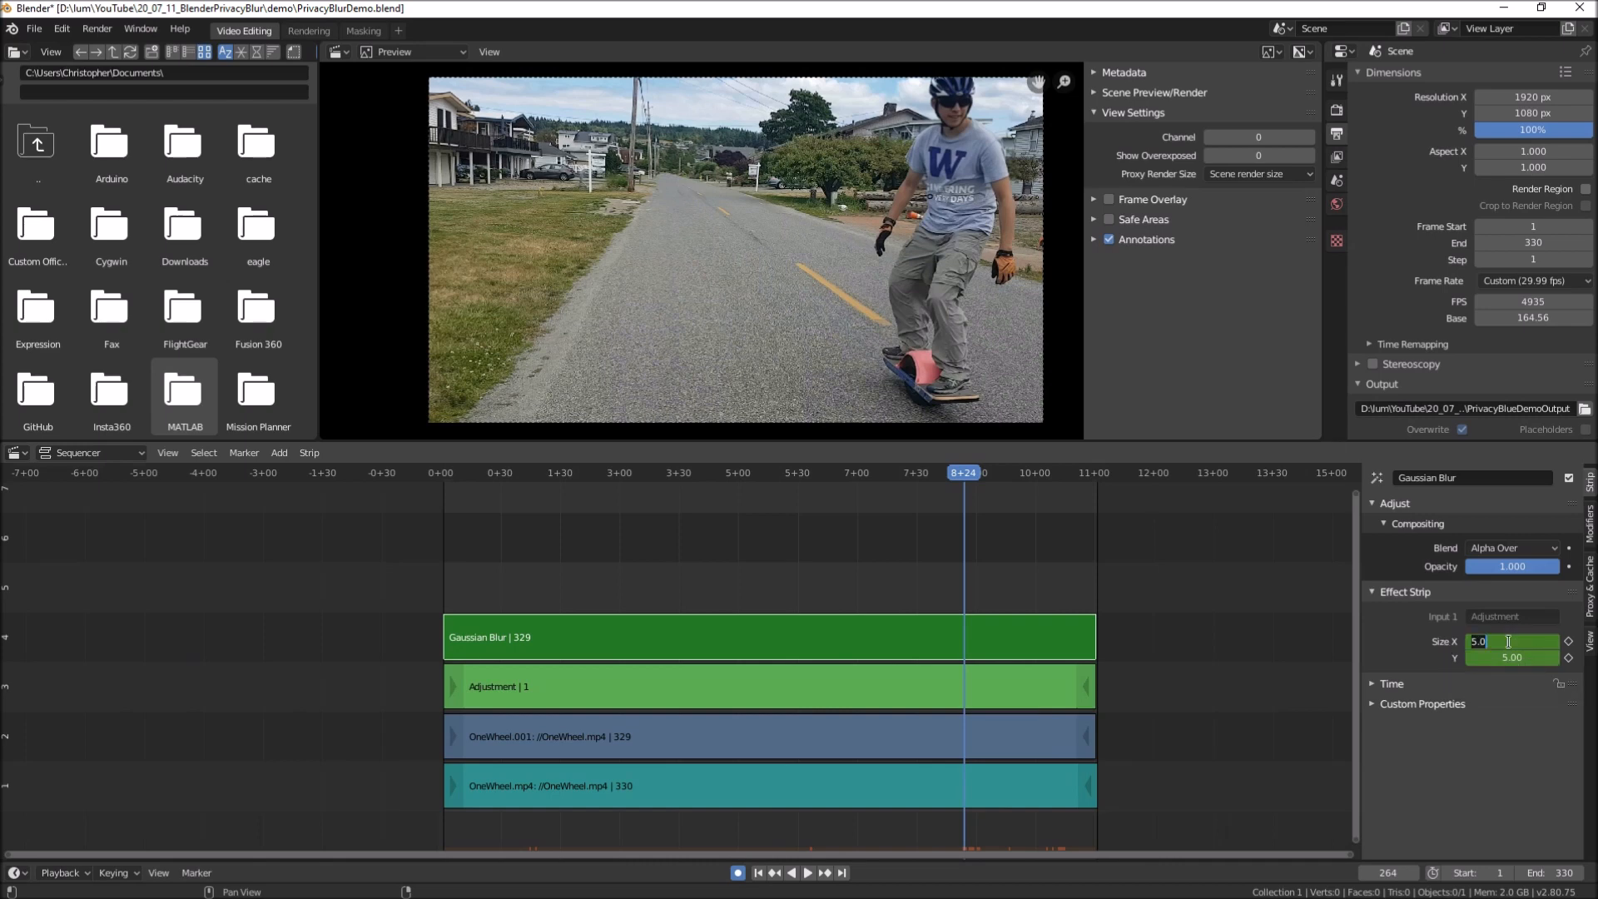
pyautogui.write('40')
pyautogui.press('Return')
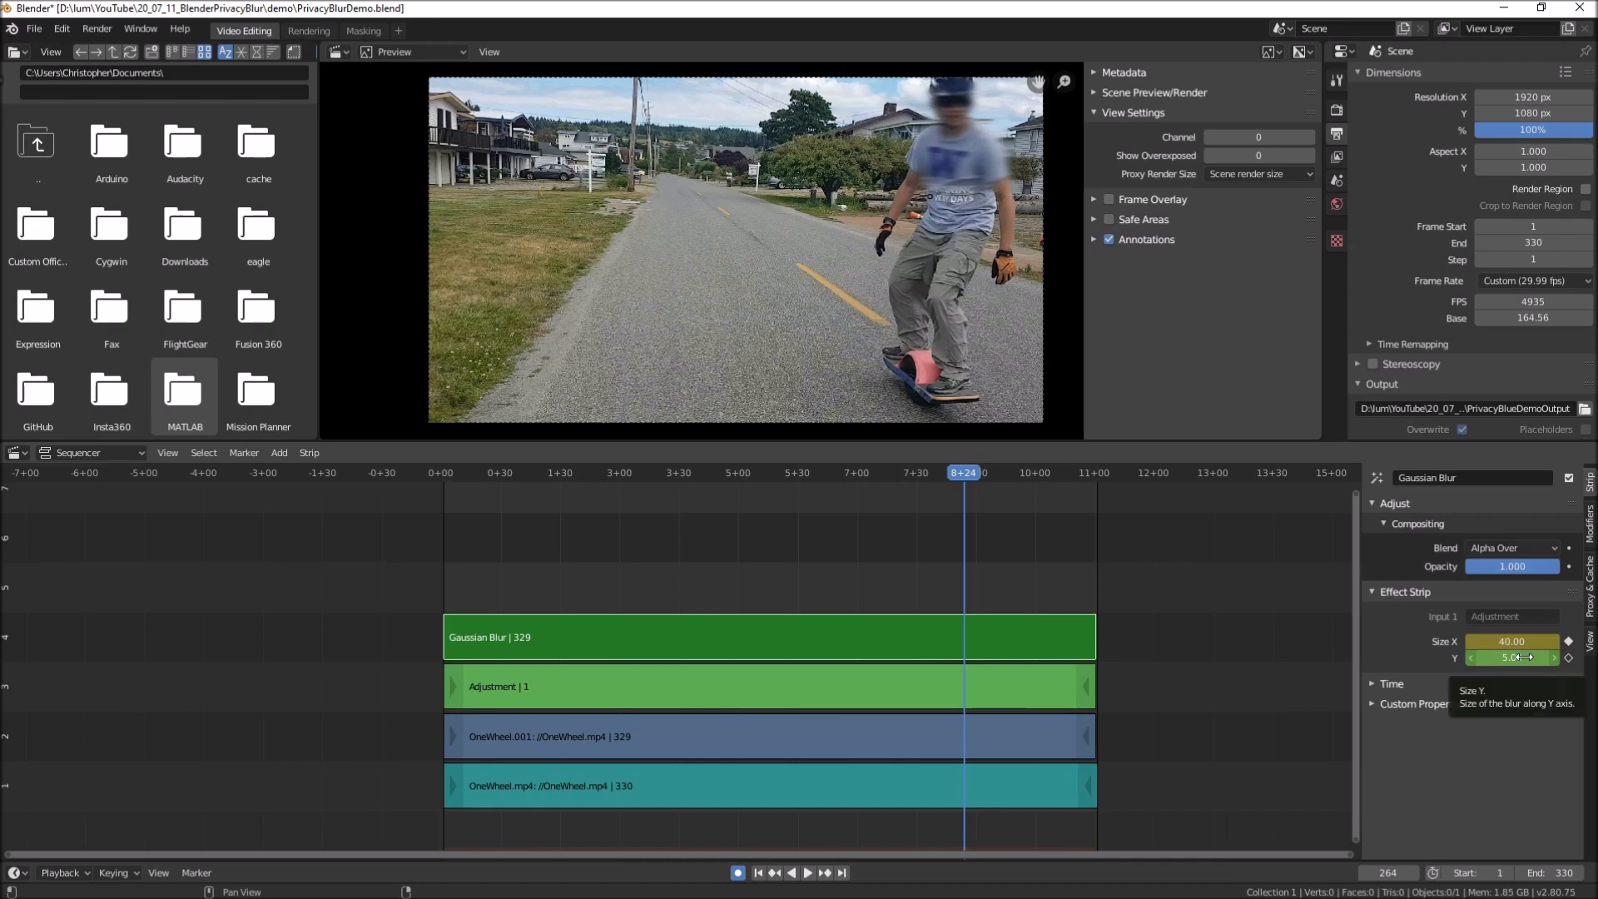
pyautogui.click(1523, 657)
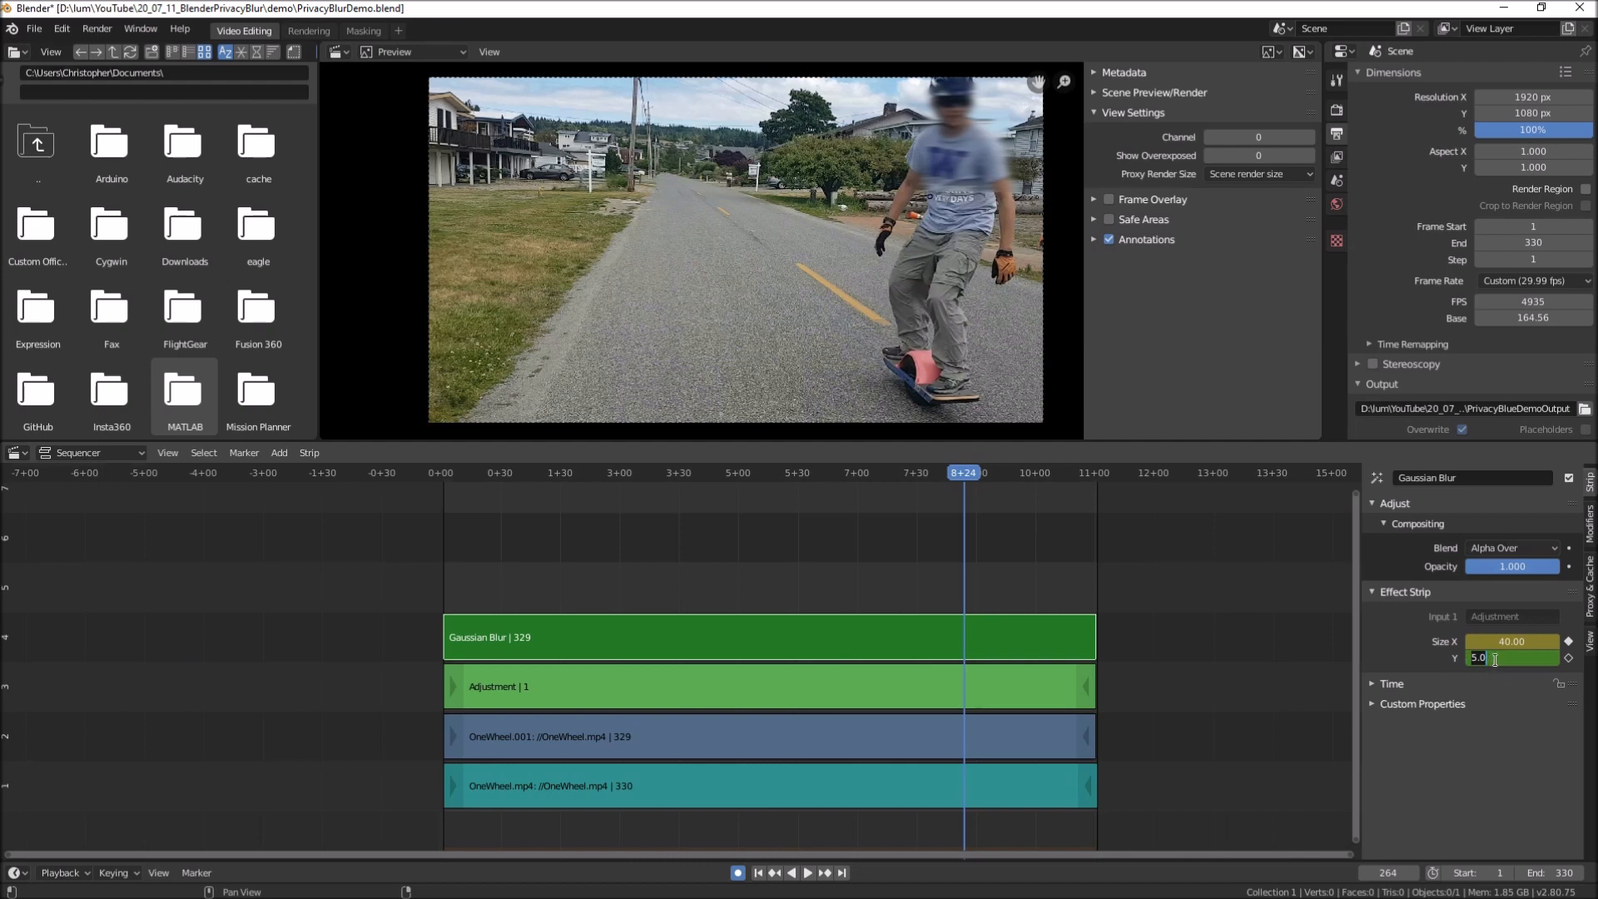
pyautogui.write('40')
pyautogui.press('Return')
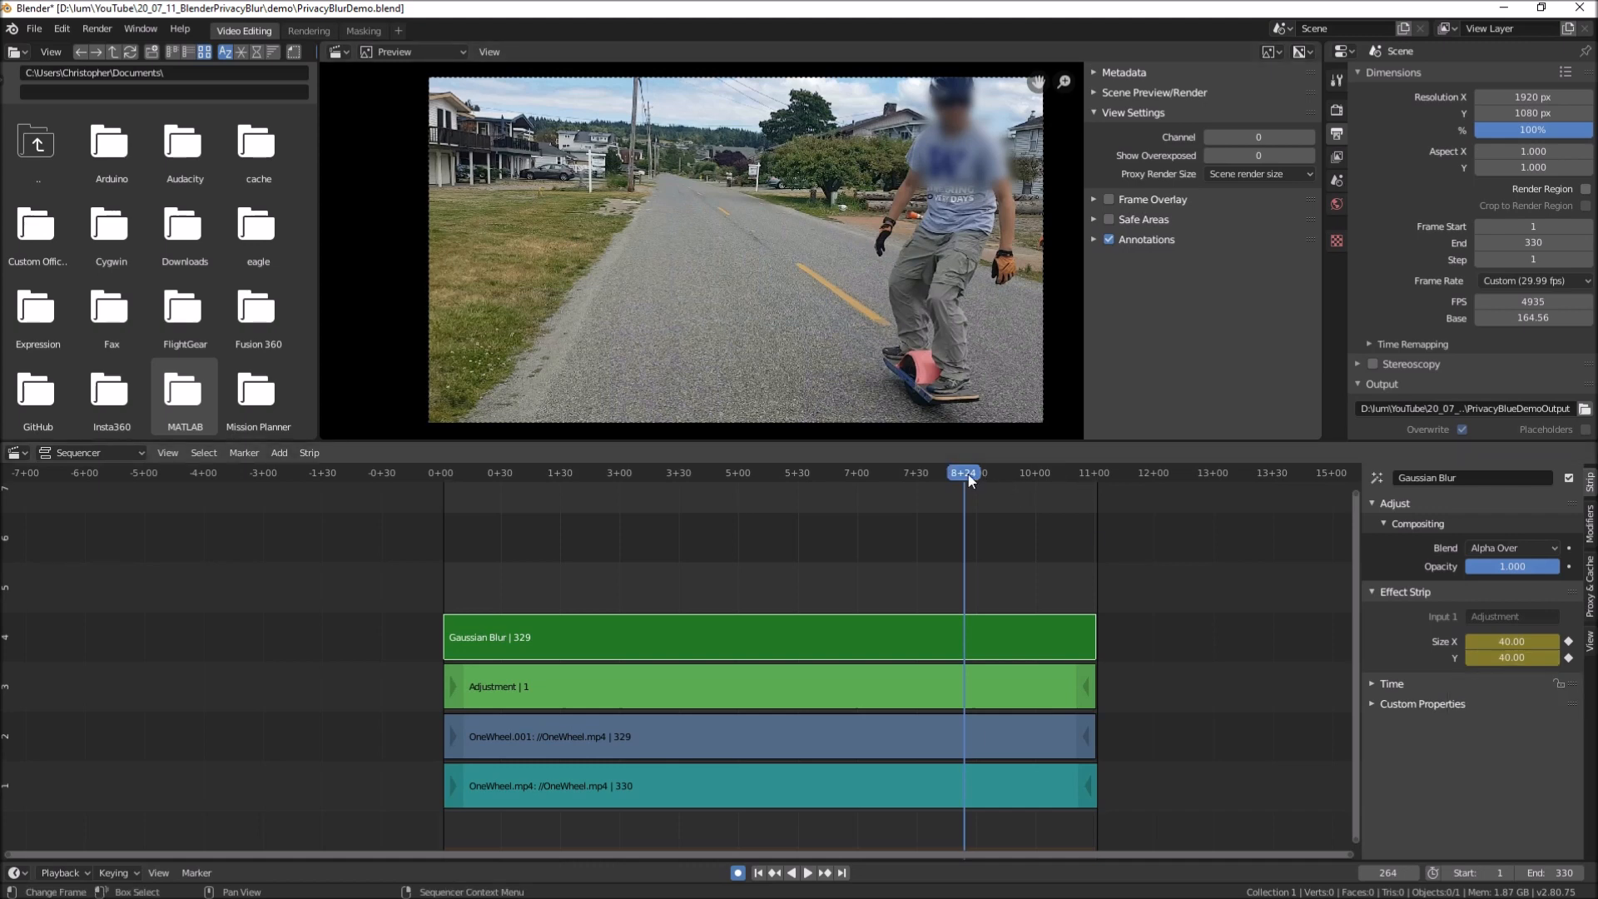
# Scrub back to frame 140 to review how the blur size changes between the keyframes
pyautogui.press('space')
pyautogui.moveTo(961, 474); pyautogui.dragTo(935, 474)
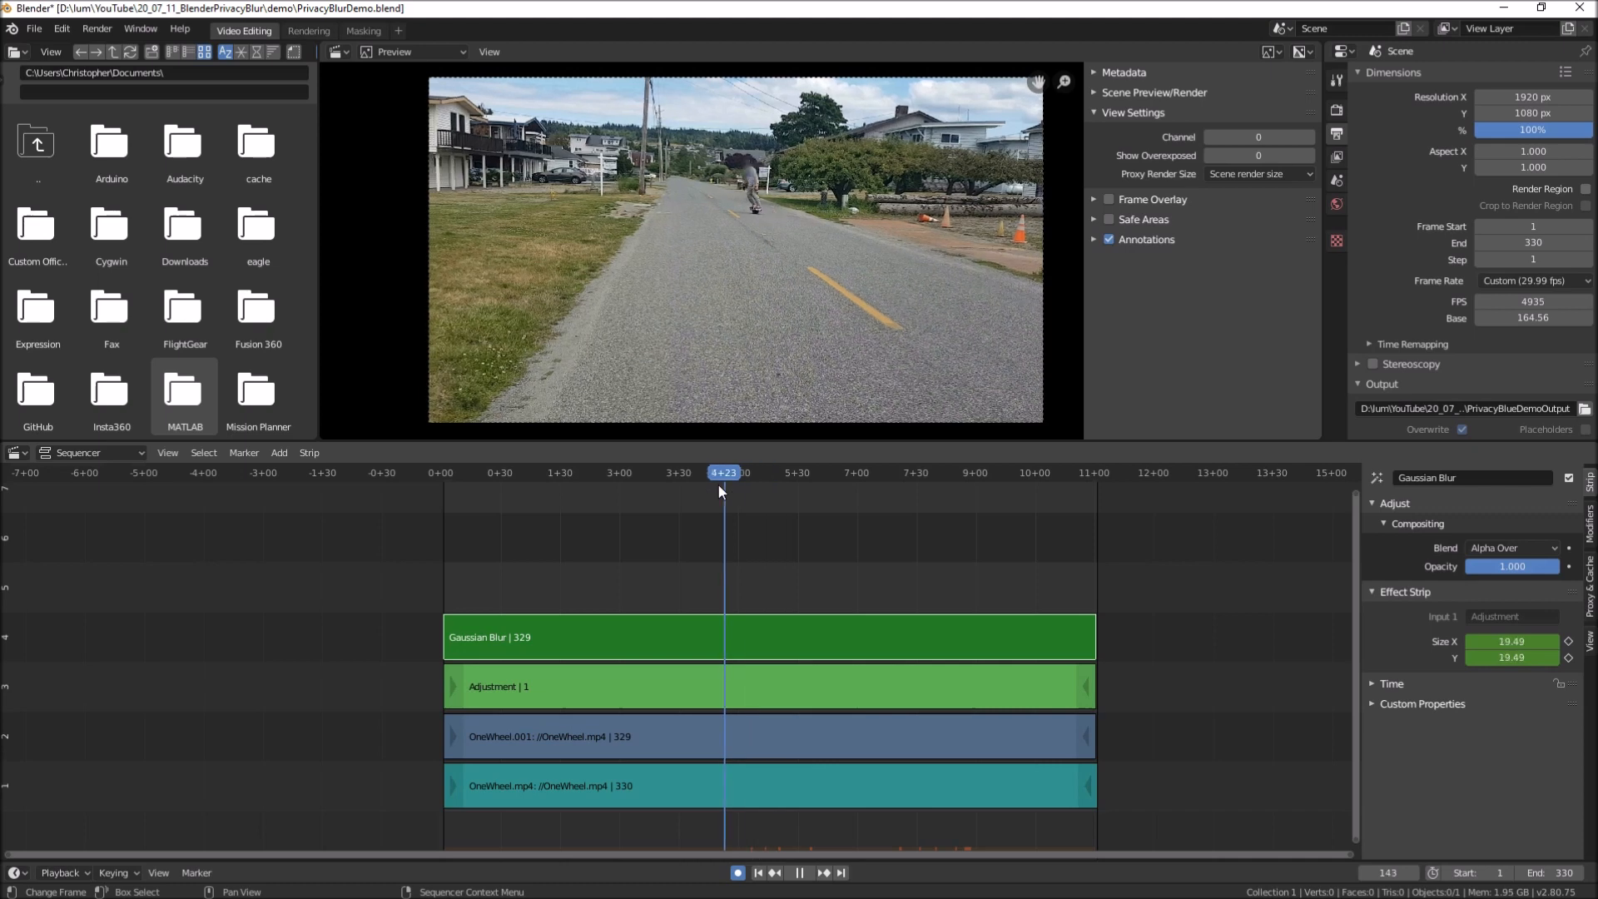
pyautogui.press('space')
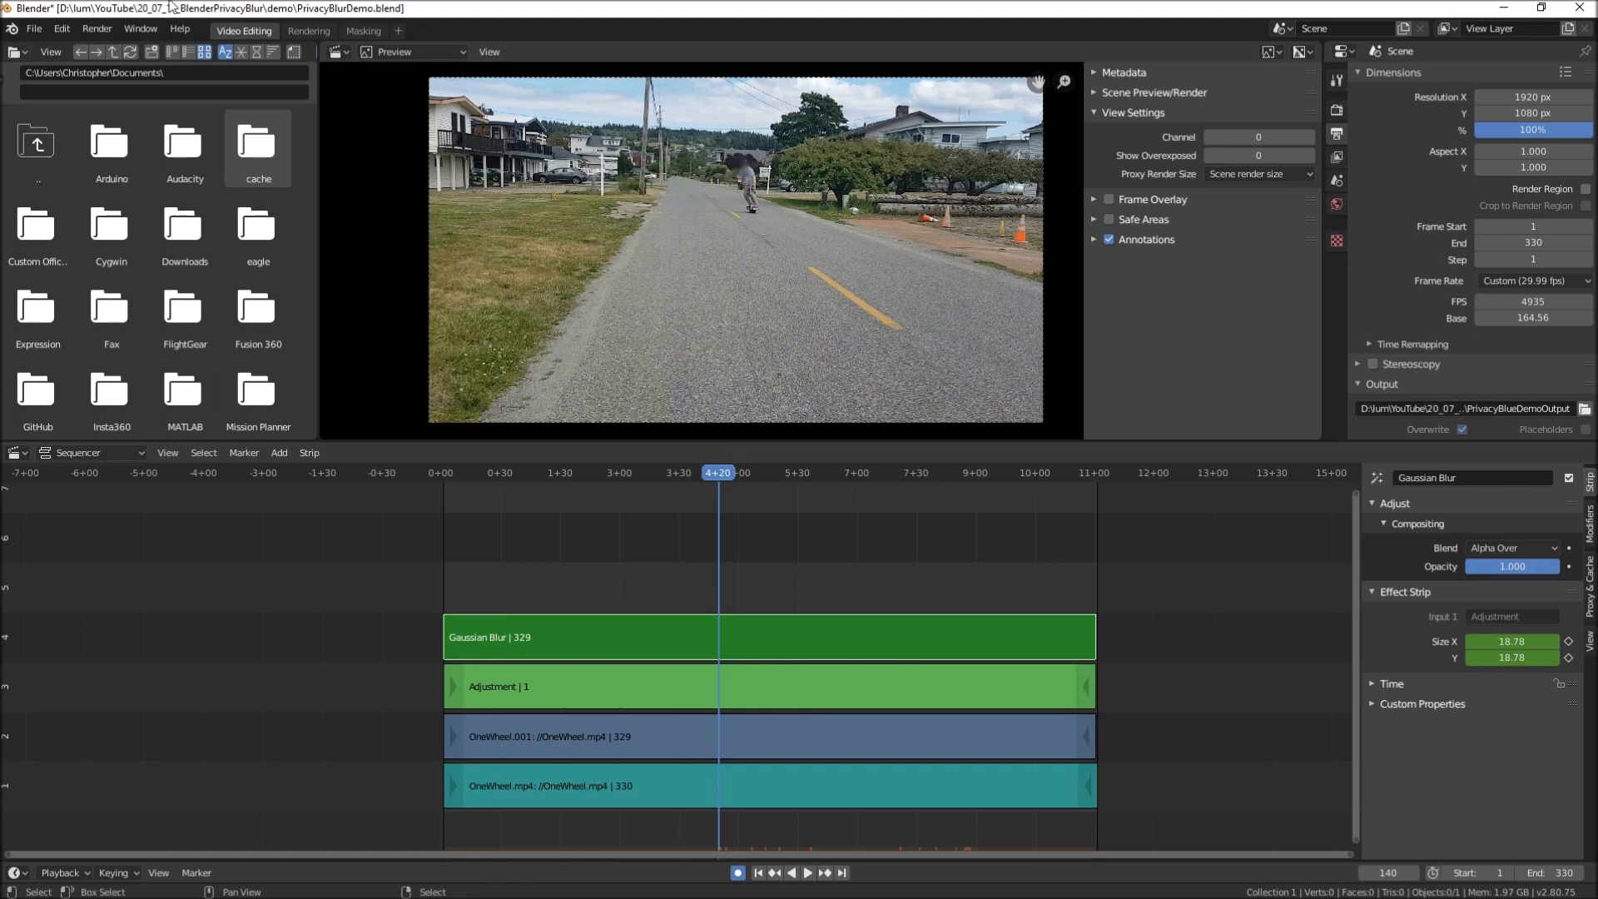
# Save the file, render the animation and maximize the render window
pyautogui.click(32, 32)
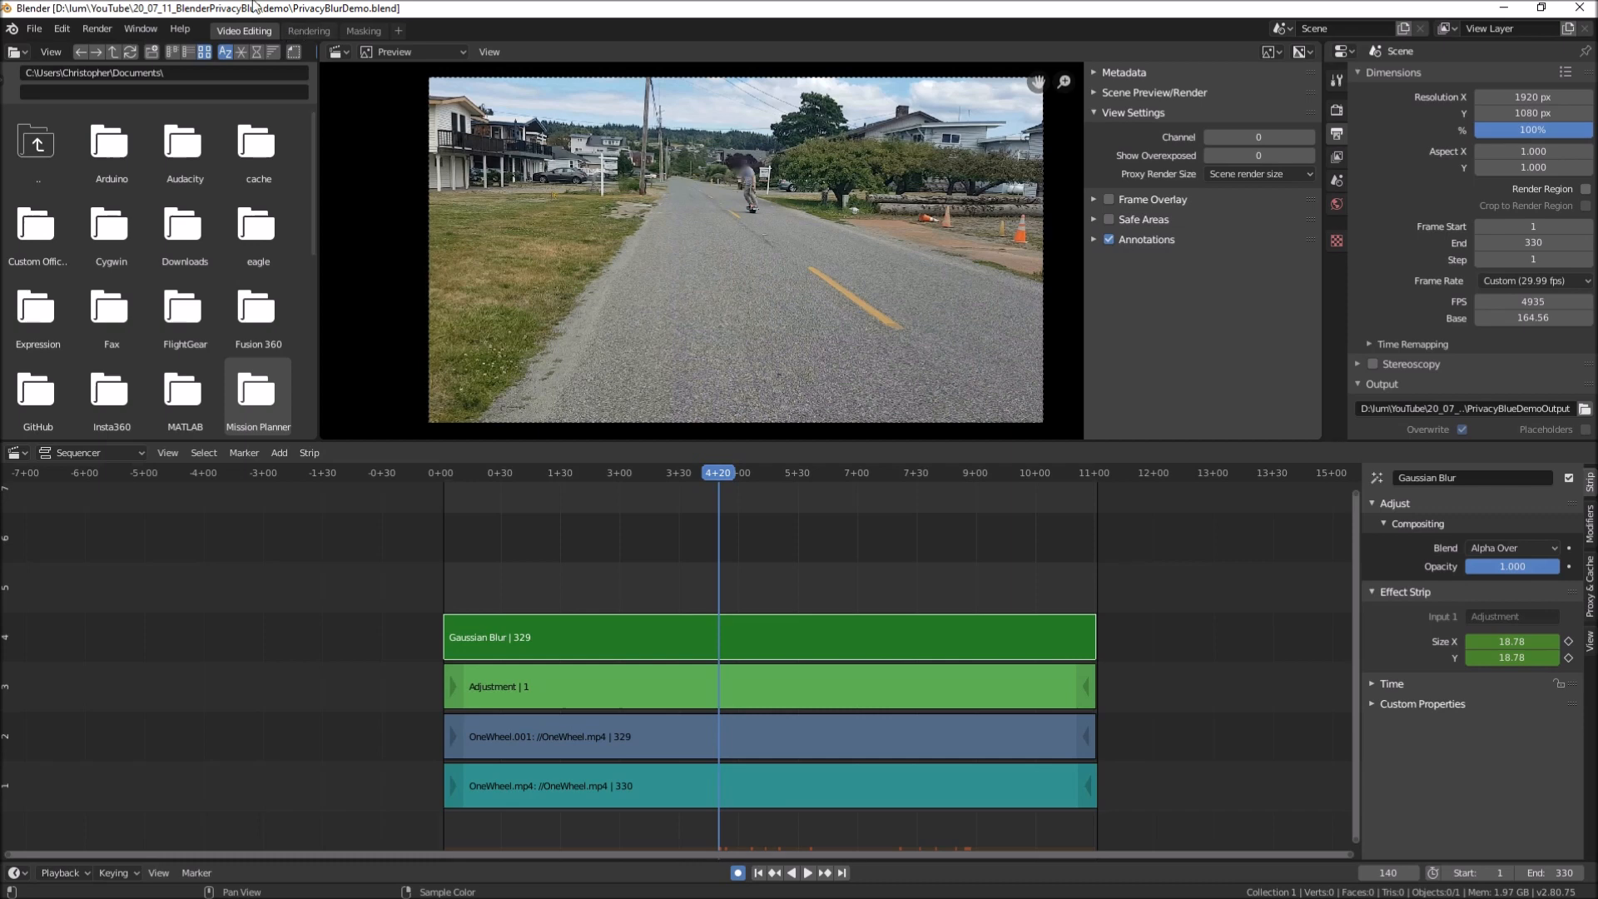
pyautogui.hotkey('ctrl', 'F12')
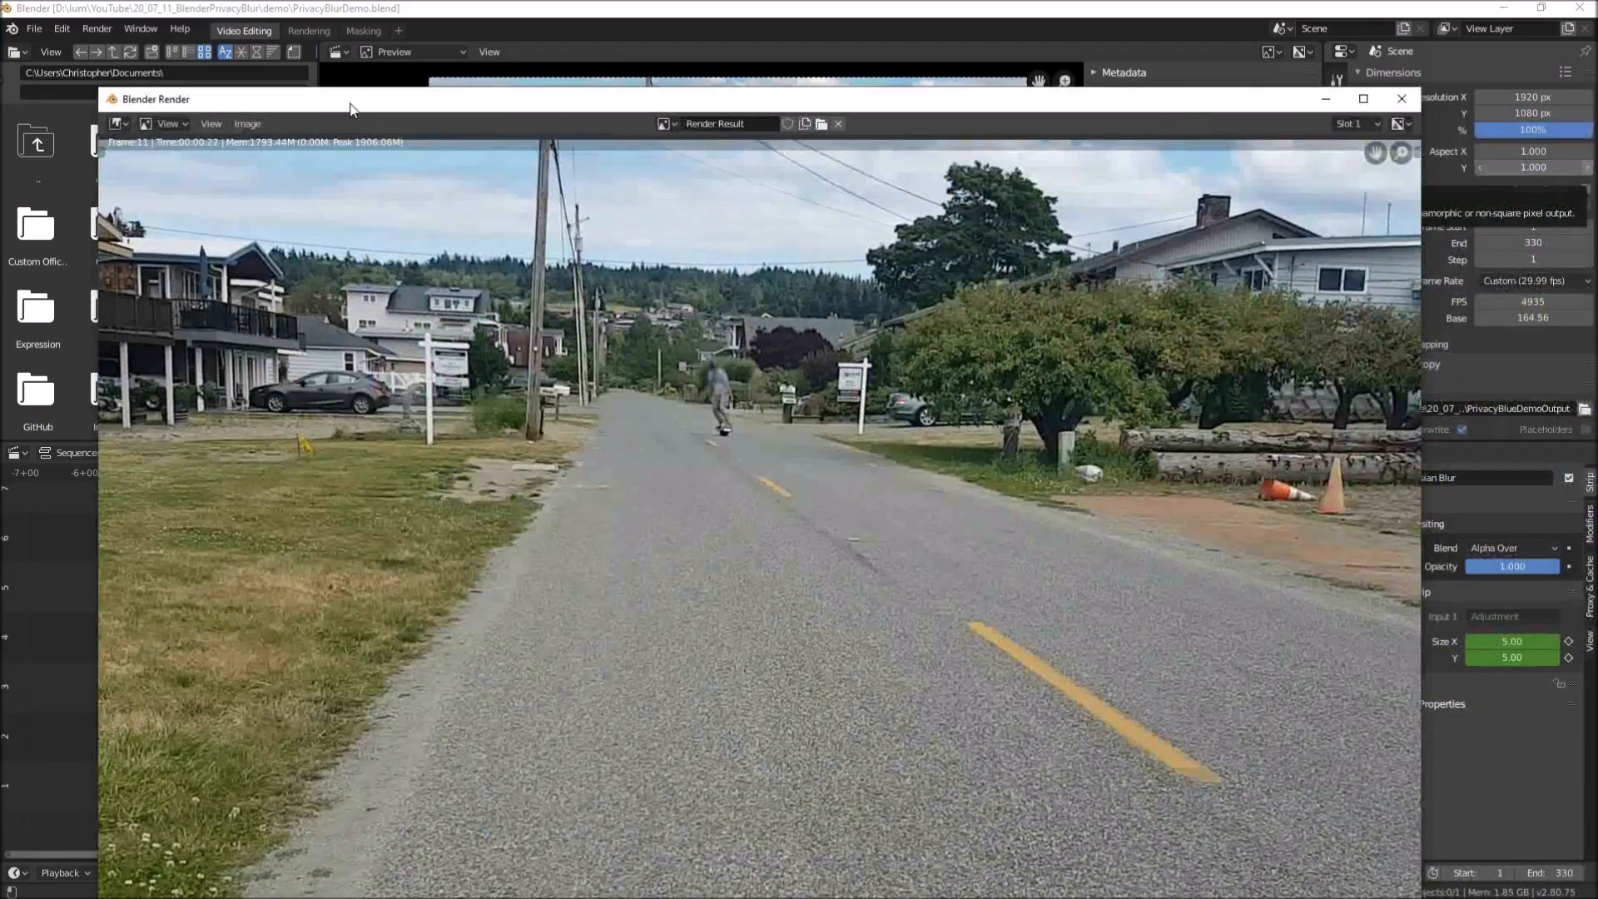
pyautogui.doubleClick(353, 105)
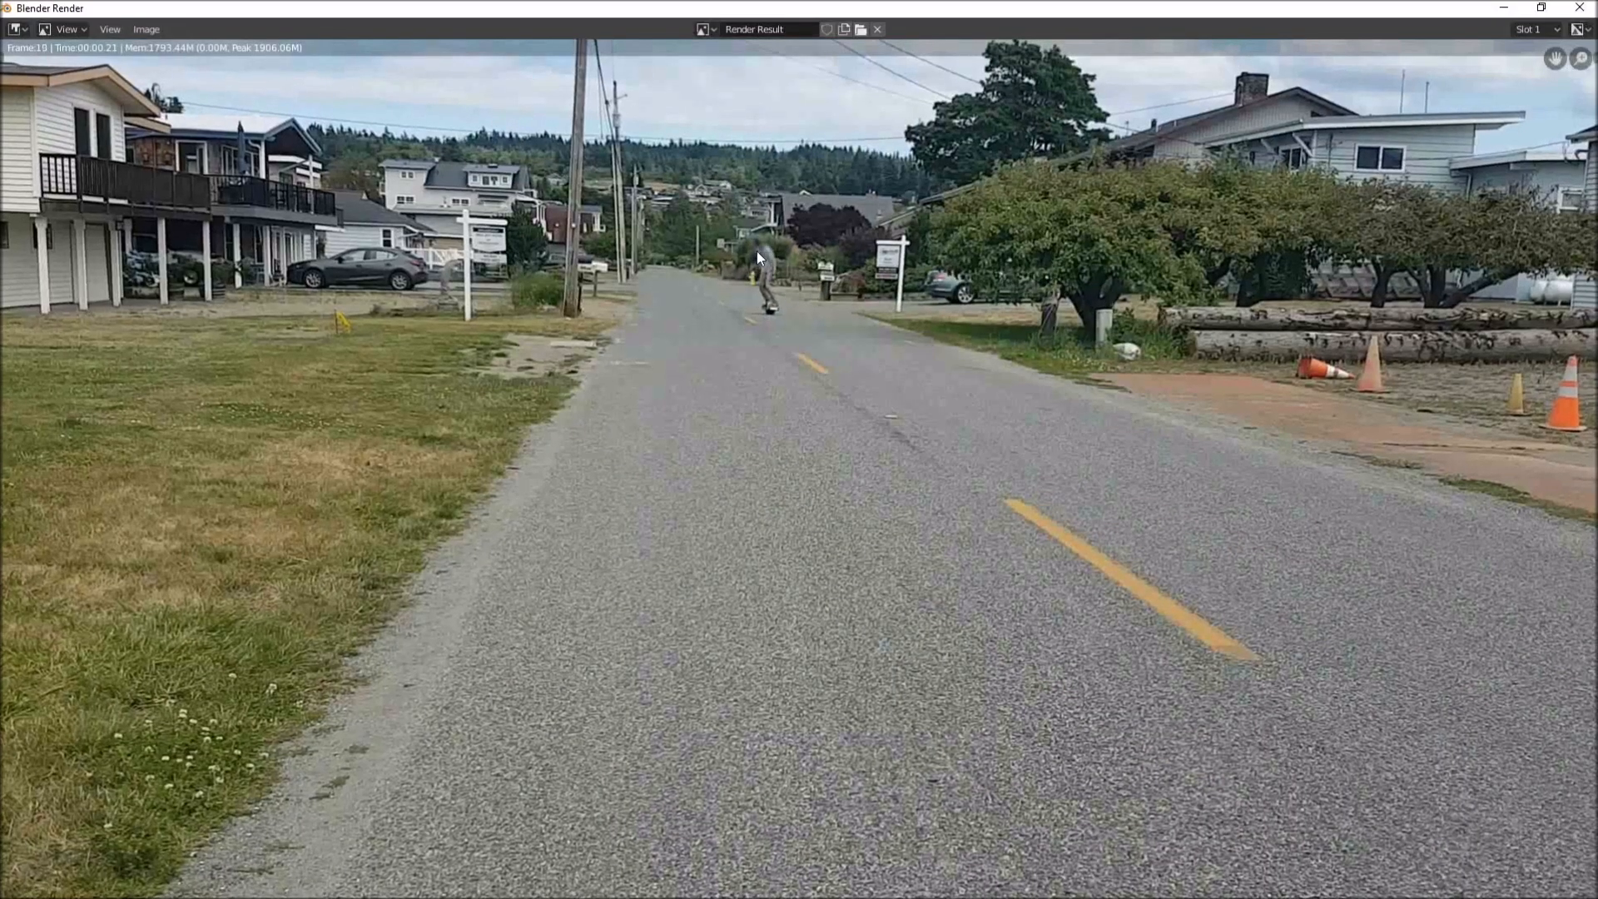